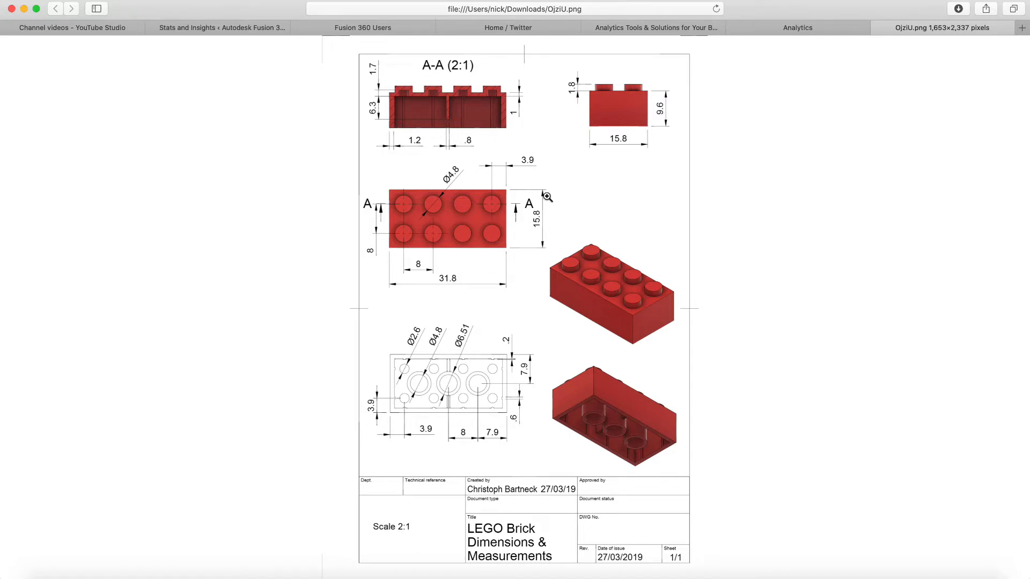
Switch to Fusion 360, save the new design as "Lego Brick 01" in the Lego Brick folder, and hide the data panel
{"action": "left_click", "coordinate": [722, 570]}
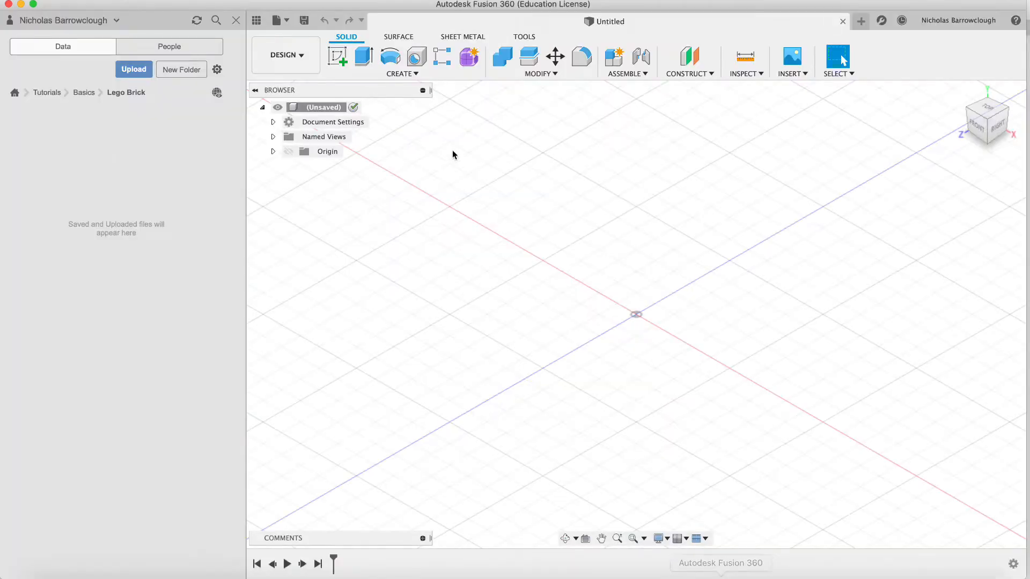
{"action": "left_click", "coordinate": [95, 0]}
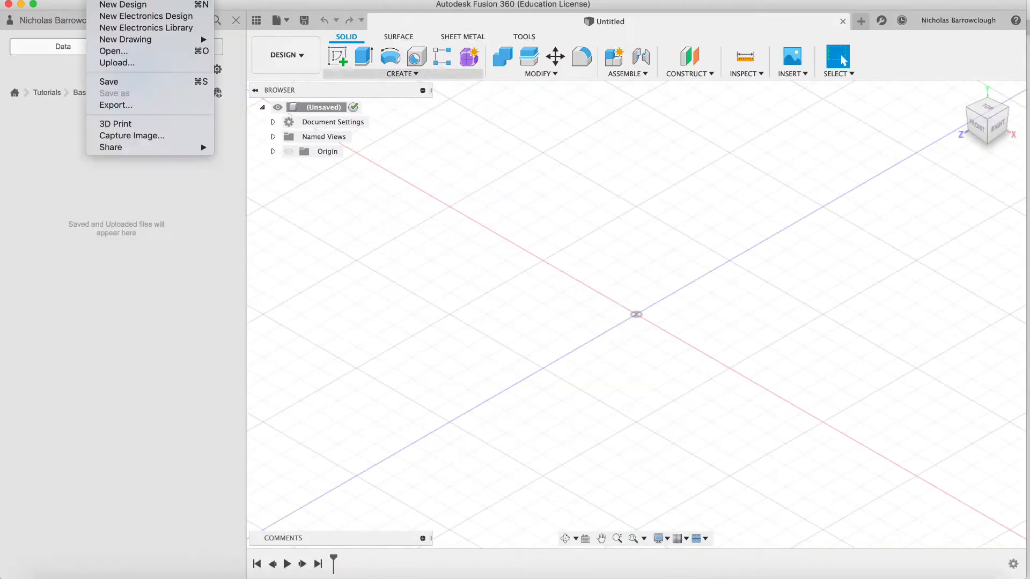
{"action": "left_click", "coordinate": [108, 79]}
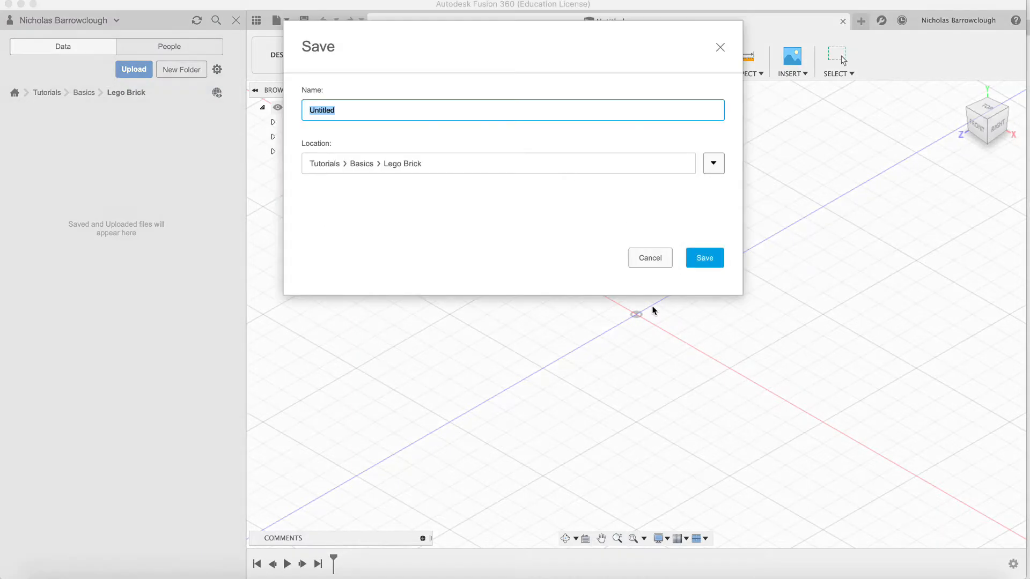
{"action": "type", "text": "Lego Brick 01"}
{"action": "left_click", "coordinate": [703, 260]}
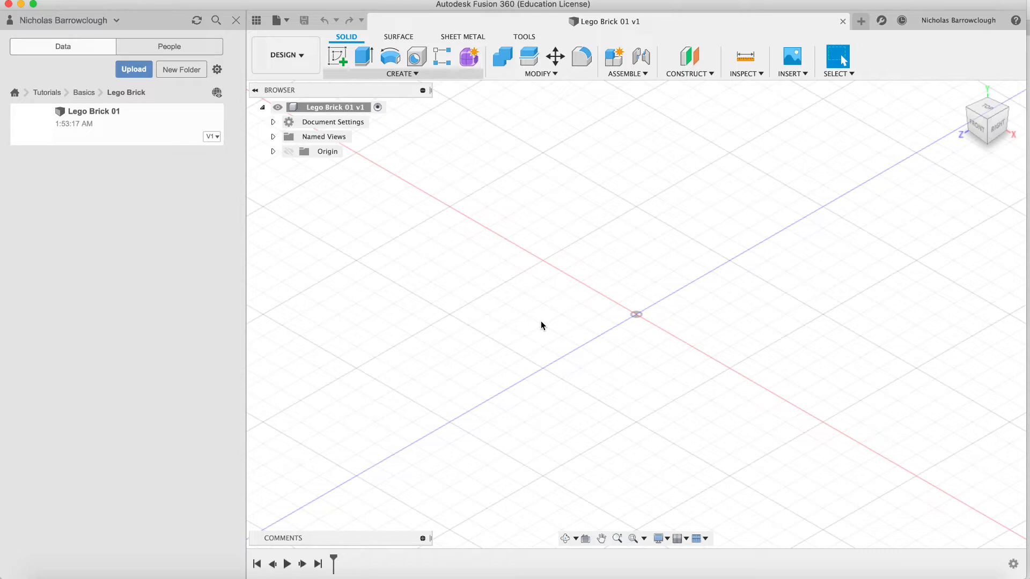
{"action": "left_click", "coordinate": [256, 21]}
Following the brick drawing in Safari, sketch a 31.8 by 15.8 mm rectangle on the horizontal origin plane, starting at the origin
{"action": "left_click", "coordinate": [237, 578]}
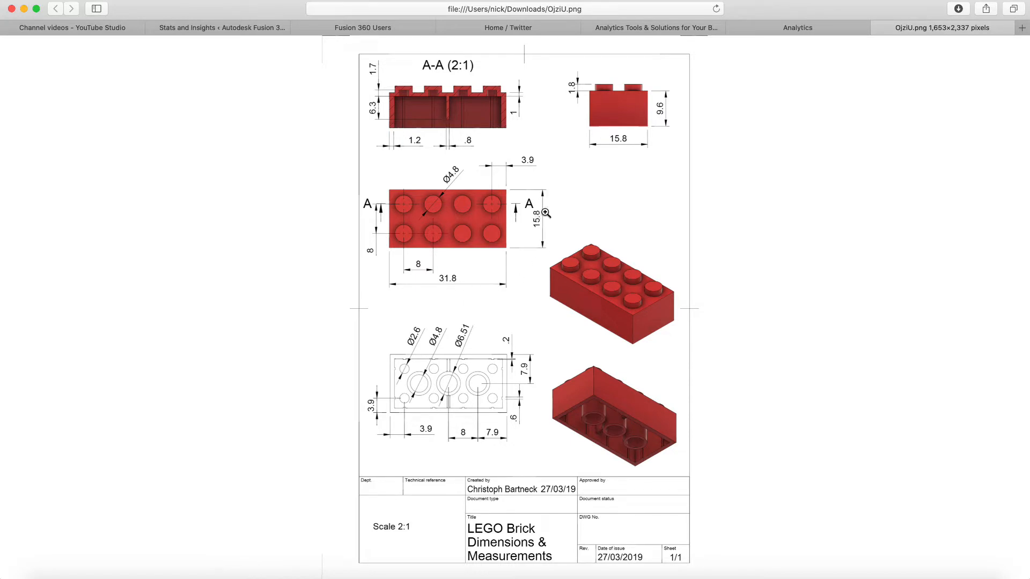
{"action": "left_click", "coordinate": [719, 577]}
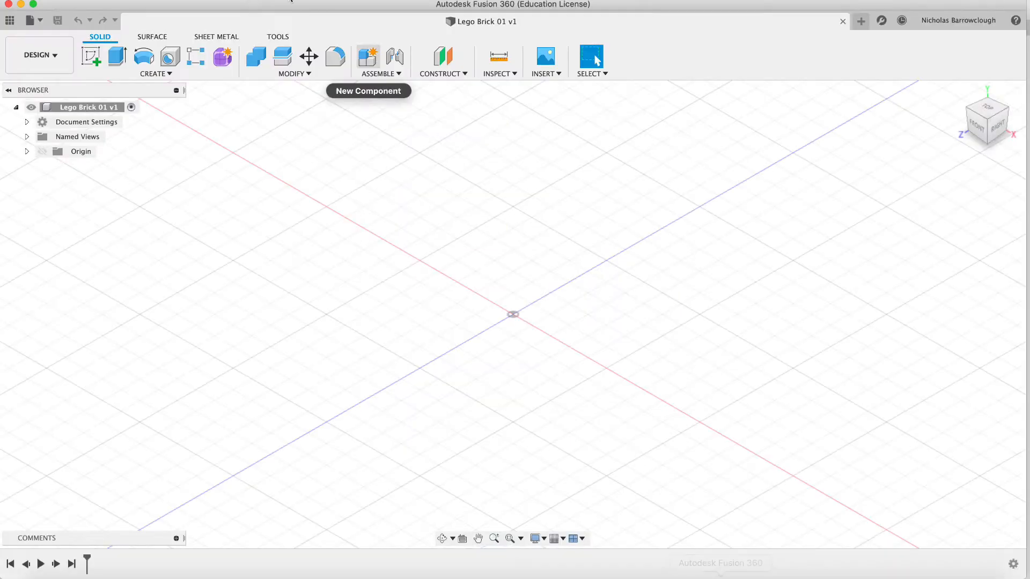
{"action": "left_click", "coordinate": [97, 59]}
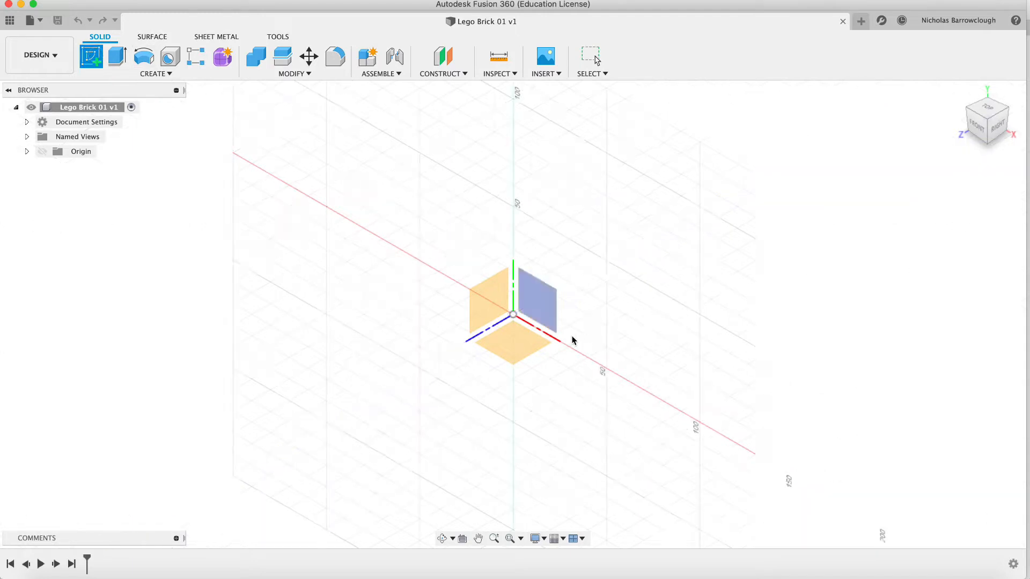
{"action": "left_click", "coordinate": [514, 346]}
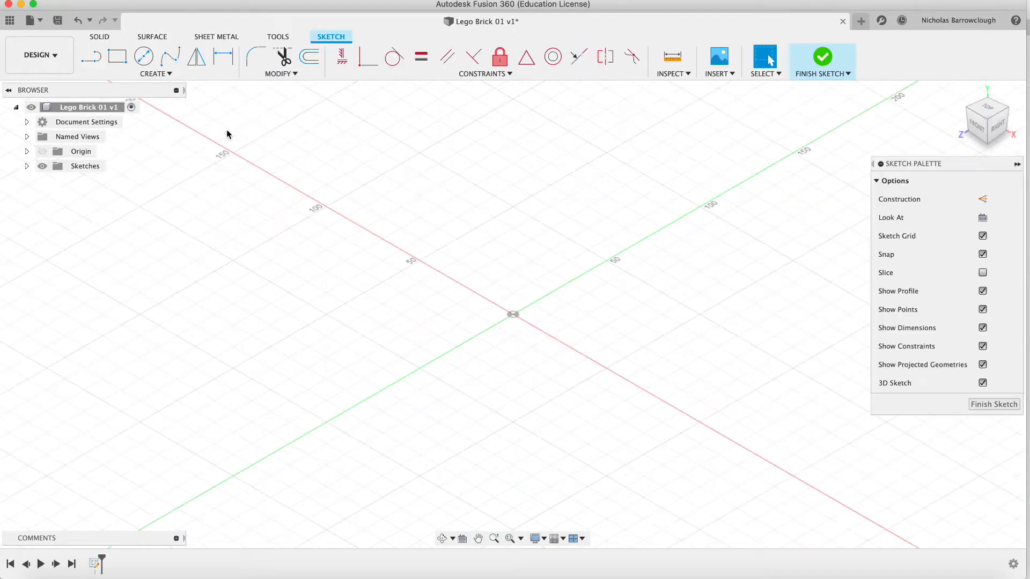
{"action": "key", "text": "r"}
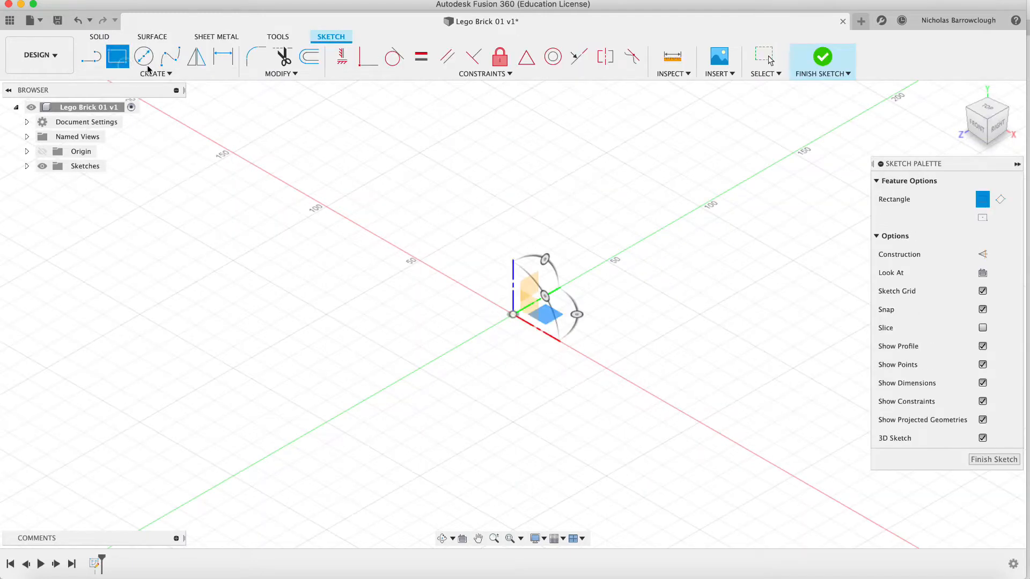
{"action": "left_click", "coordinate": [513, 314]}
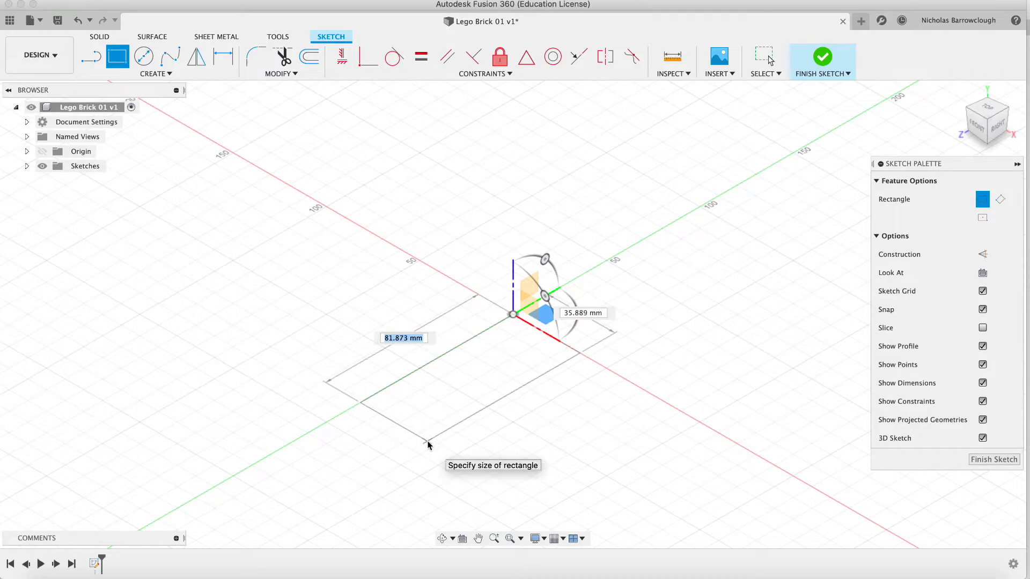
{"action": "type", "text": "31.8"}
{"action": "key", "text": "Tab"}
{"action": "type", "text": "1"}
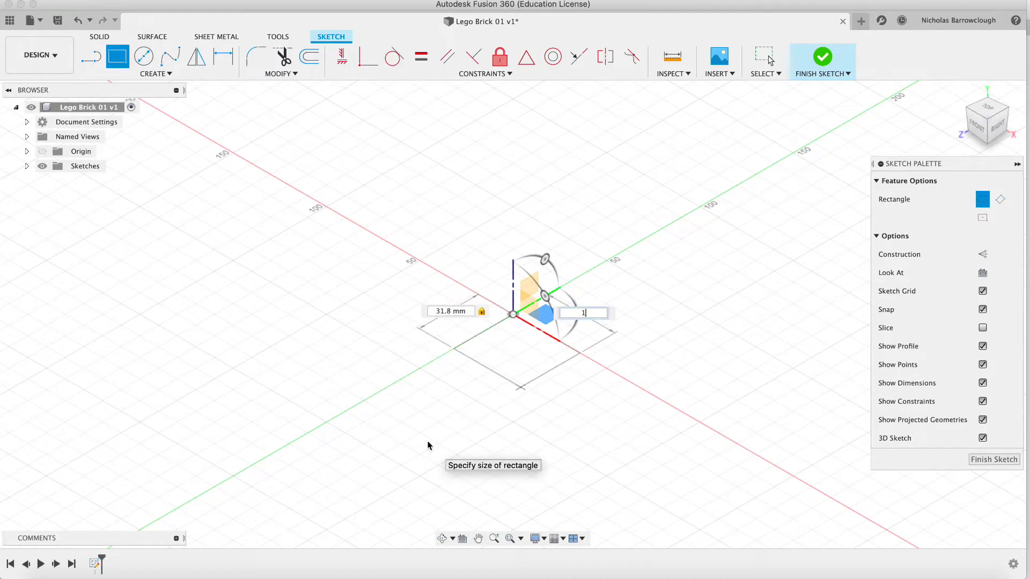
{"action": "type", "text": "5.8"}
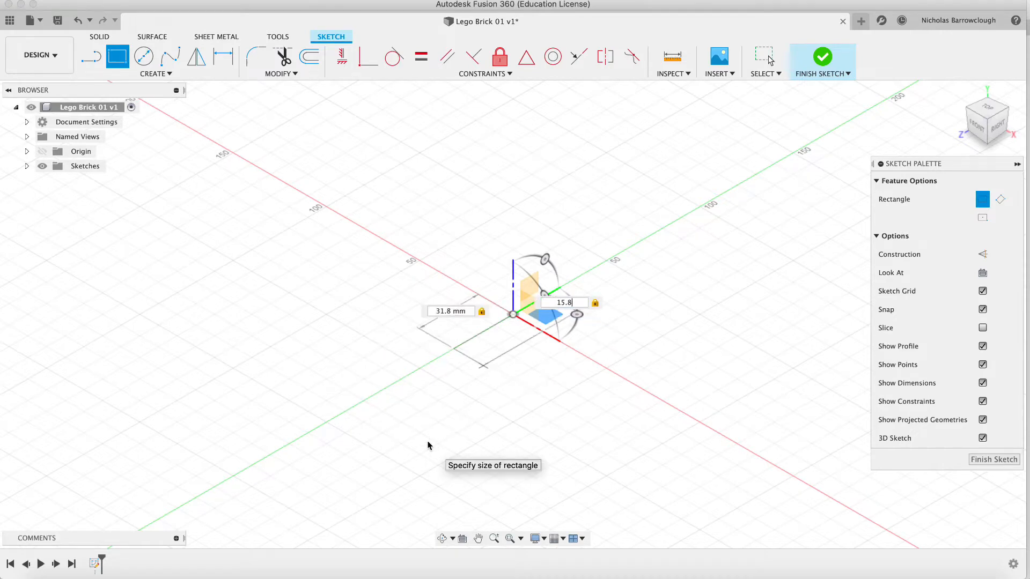
{"action": "key", "text": "Return"}
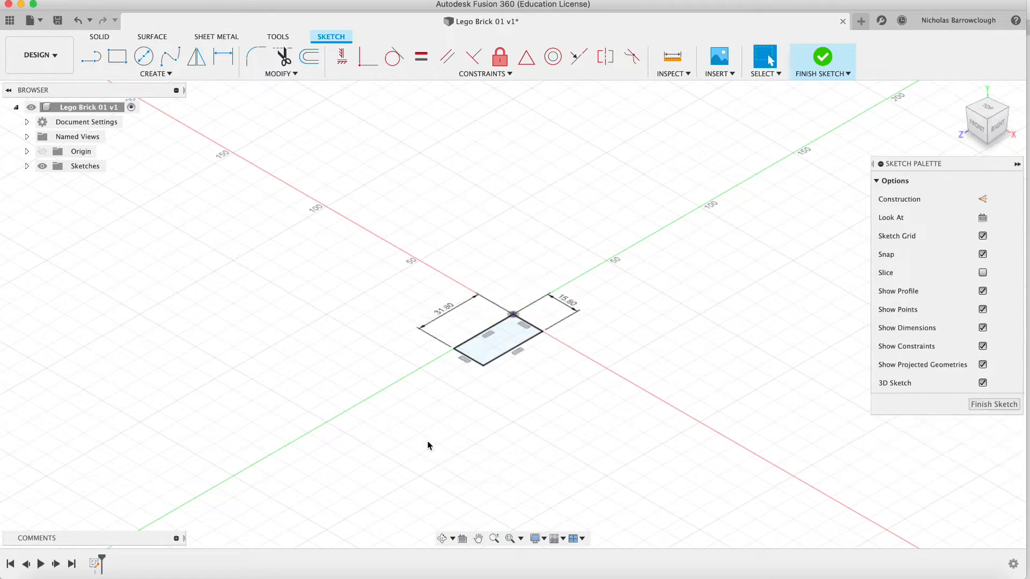
Examine the rectangle up close and check the stud positions in the brick dimension drawing in Safari
{"action": "left_click", "coordinate": [495, 539]}
{"action": "left_click_drag", "start_coordinate": [512, 279], "coordinate": [509, 373]}
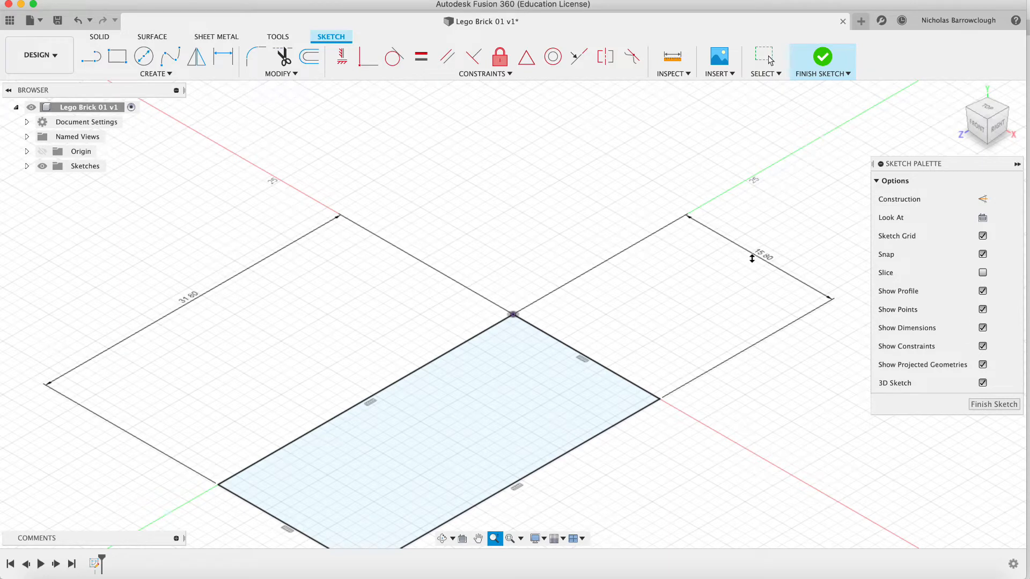
{"action": "scroll", "coordinate": [652, 319], "scroll_direction": "up", "scroll_amount": 3}
{"action": "scroll", "coordinate": [652, 319], "scroll_direction": "down", "scroll_amount": 4}
{"action": "scroll", "coordinate": [652, 319], "scroll_direction": "left", "scroll_amount": 3}
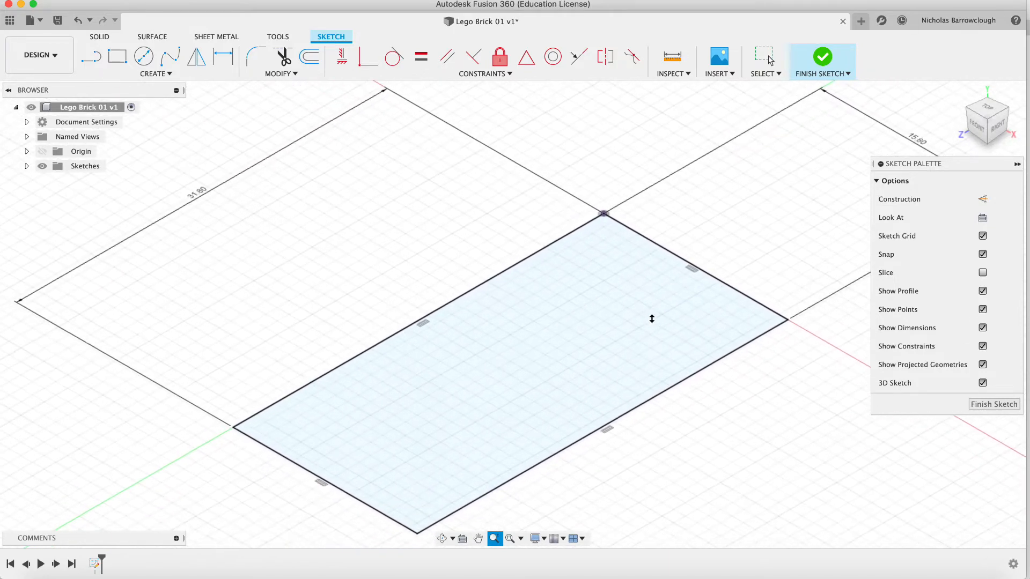
{"action": "left_click_drag", "start_coordinate": [557, 433], "coordinate": [554, 402]}
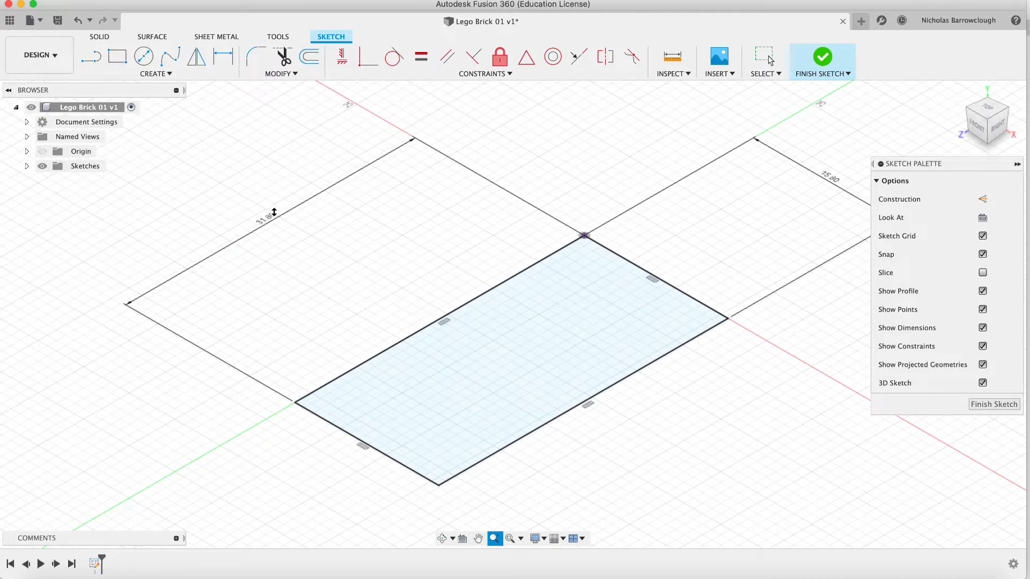
{"action": "key", "text": "Escape"}
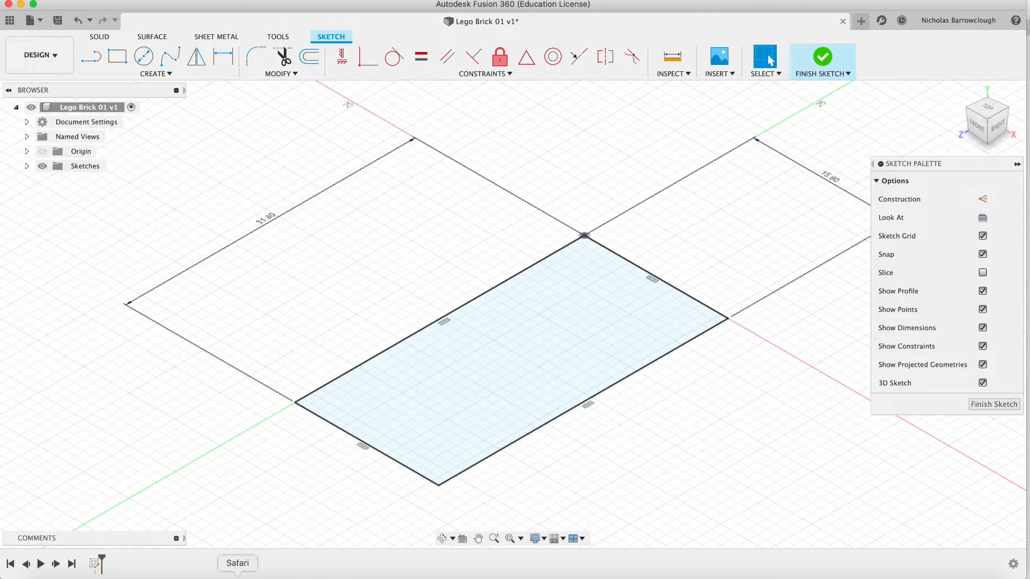
{"action": "left_click", "coordinate": [237, 575]}
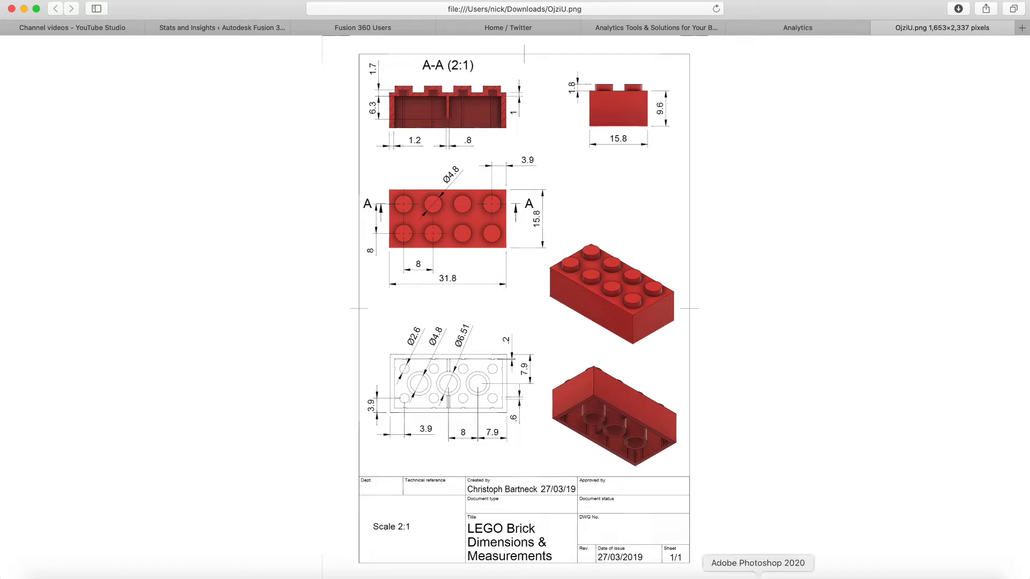
{"action": "left_click", "coordinate": [721, 576]}
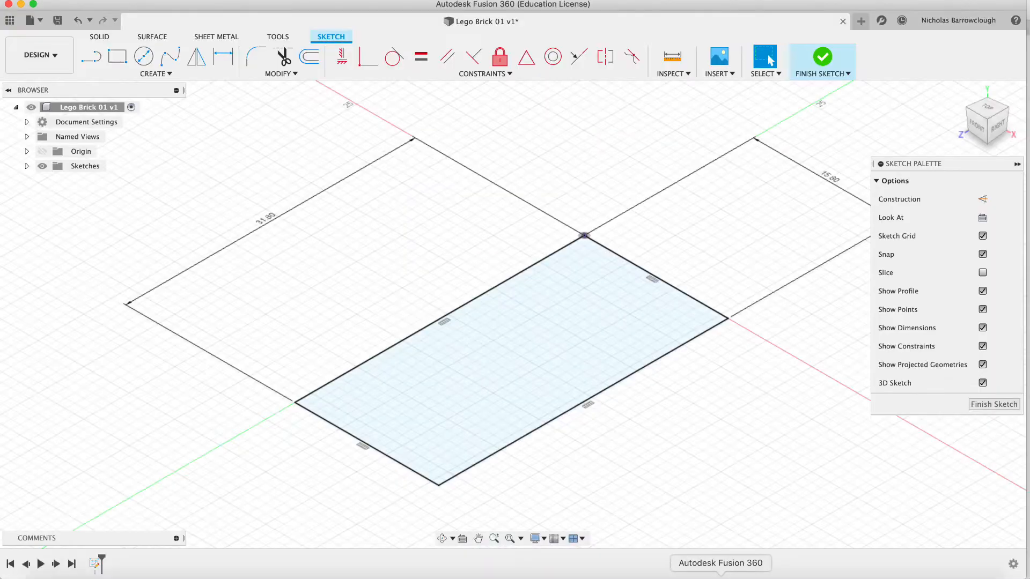
Draw a line lengthwise between the midpoints of the rectangle's short edges and convert it to a construction line
{"action": "left_click", "coordinate": [97, 59]}
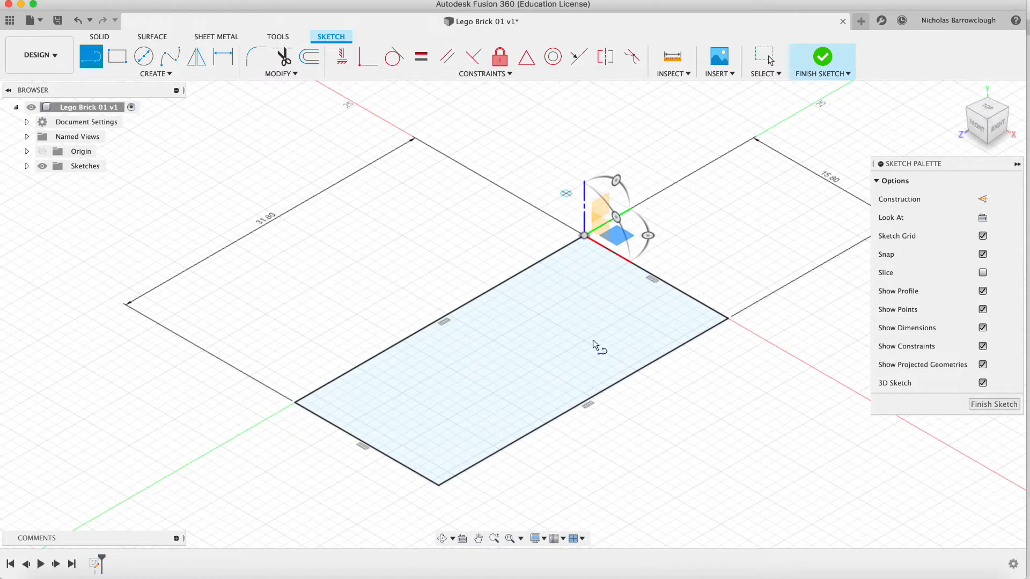
{"action": "left_click", "coordinate": [367, 444]}
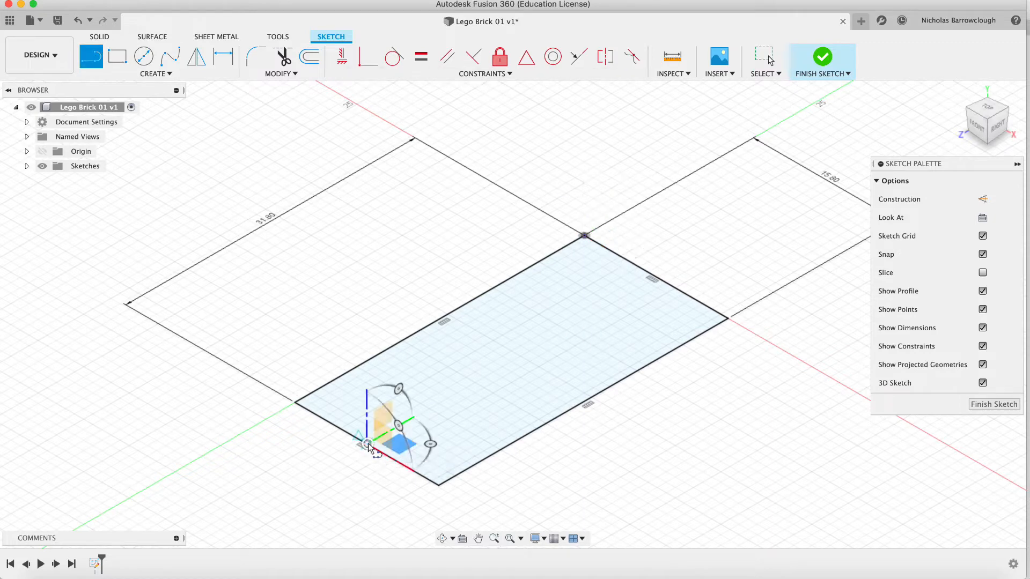
{"action": "double_click", "coordinate": [652, 278]}
{"action": "key", "text": "Escape"}
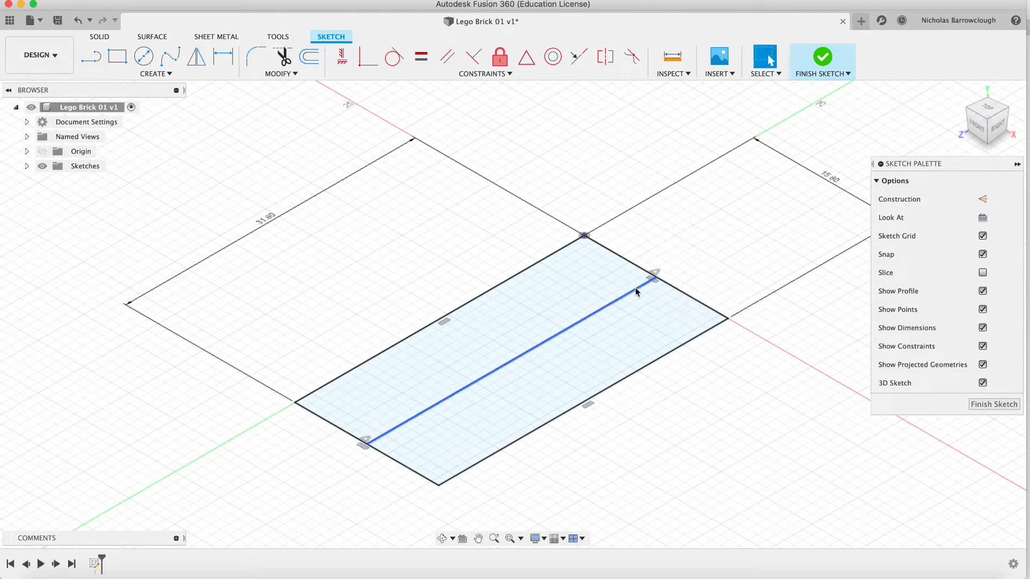
{"action": "left_click", "coordinate": [568, 331]}
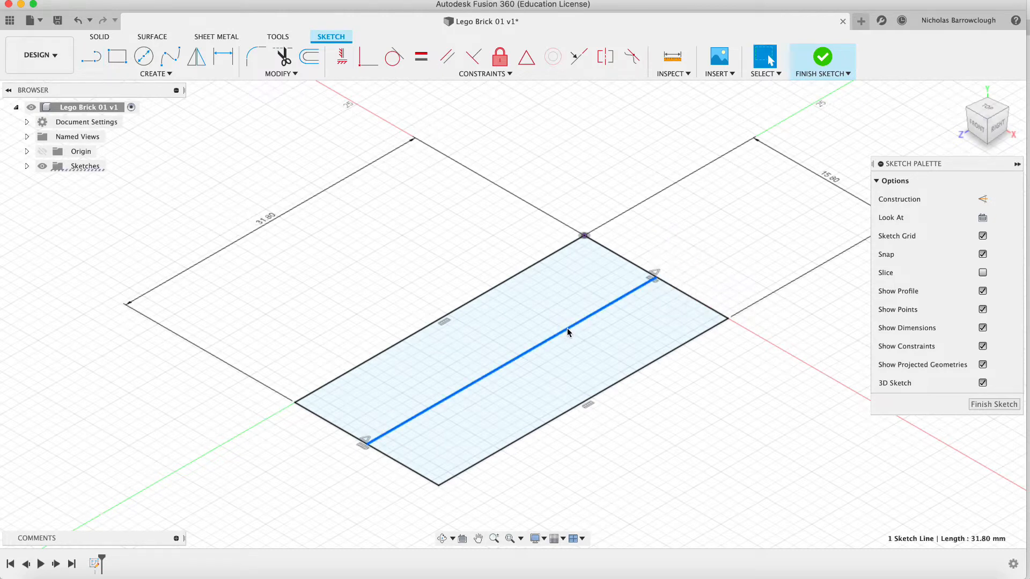
{"action": "right_click", "coordinate": [568, 331]}
{"action": "left_click", "coordinate": [552, 419]}
Delete the lengthwise construction line through the middle of the rectangle
{"action": "left_click", "coordinate": [96, 60]}
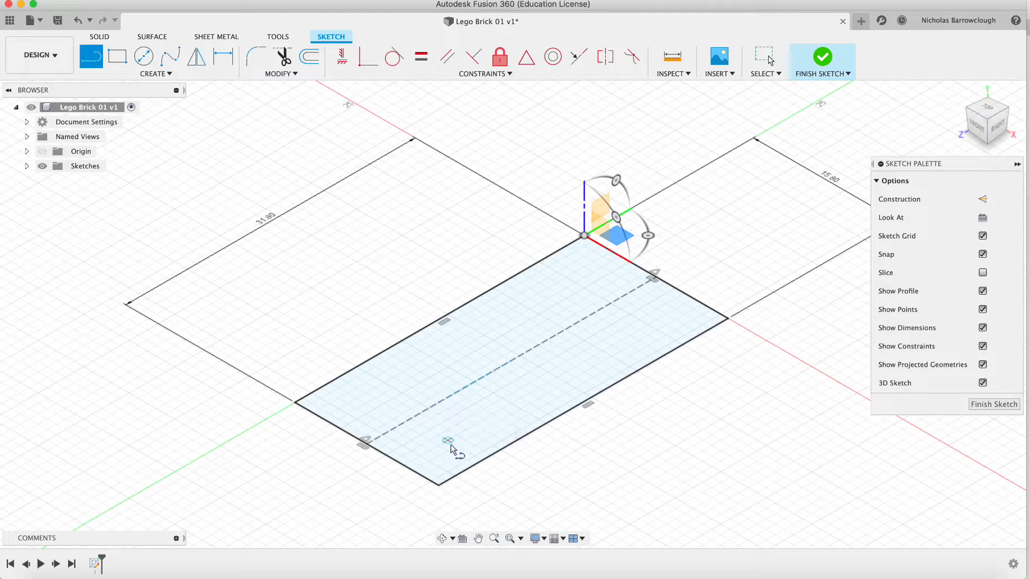
{"action": "key", "text": "Escape"}
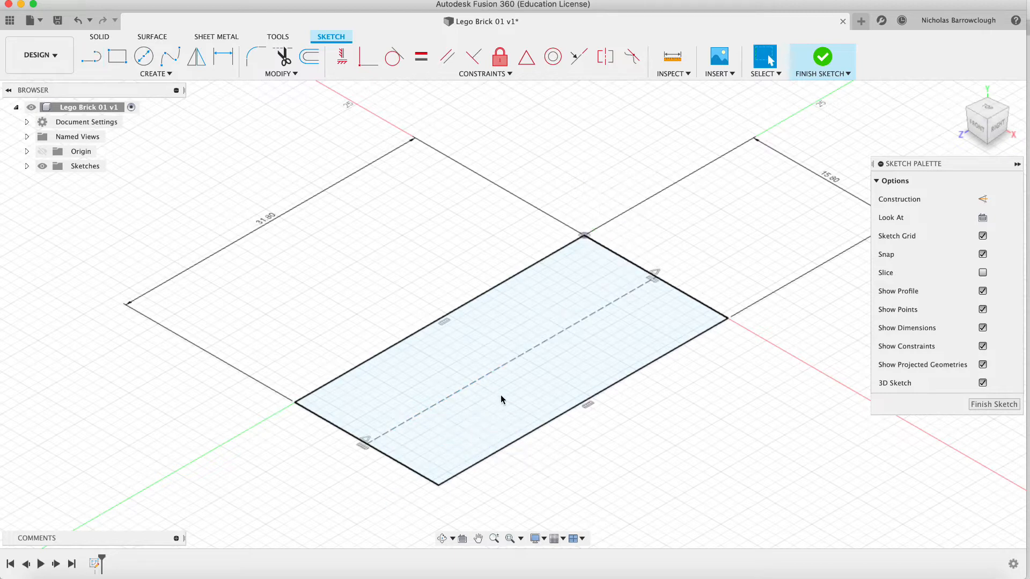
{"action": "left_click", "coordinate": [501, 368]}
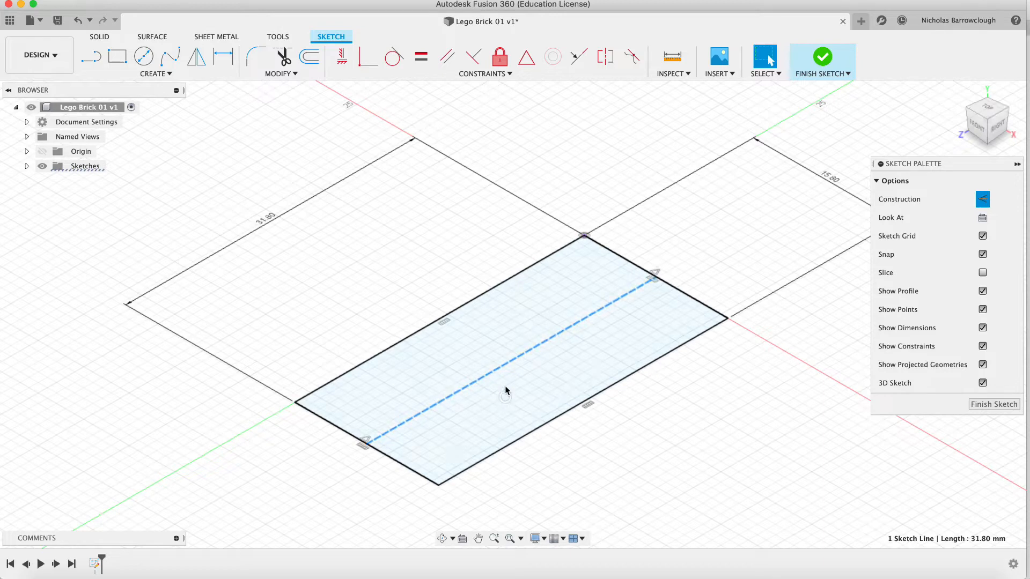
{"action": "key", "text": "Delete"}
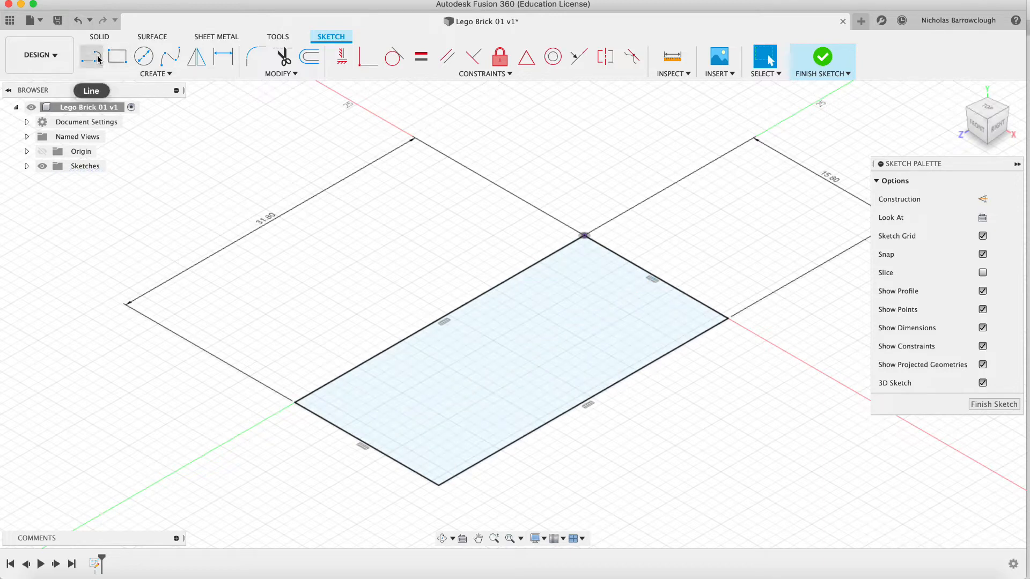
Recheck the brick drawing in Safari, and draw a 3.9 mm line inward from the near short edge's midpoint, perpendicular to the edge
{"action": "left_click", "coordinate": [236, 566]}
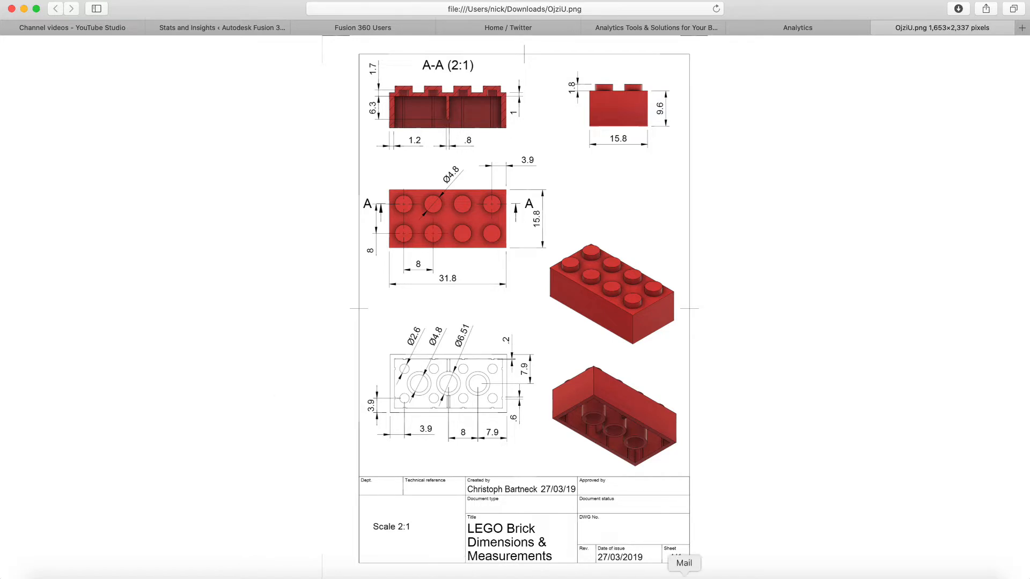
{"action": "left_click", "coordinate": [722, 573]}
{"action": "left_click", "coordinate": [91, 56]}
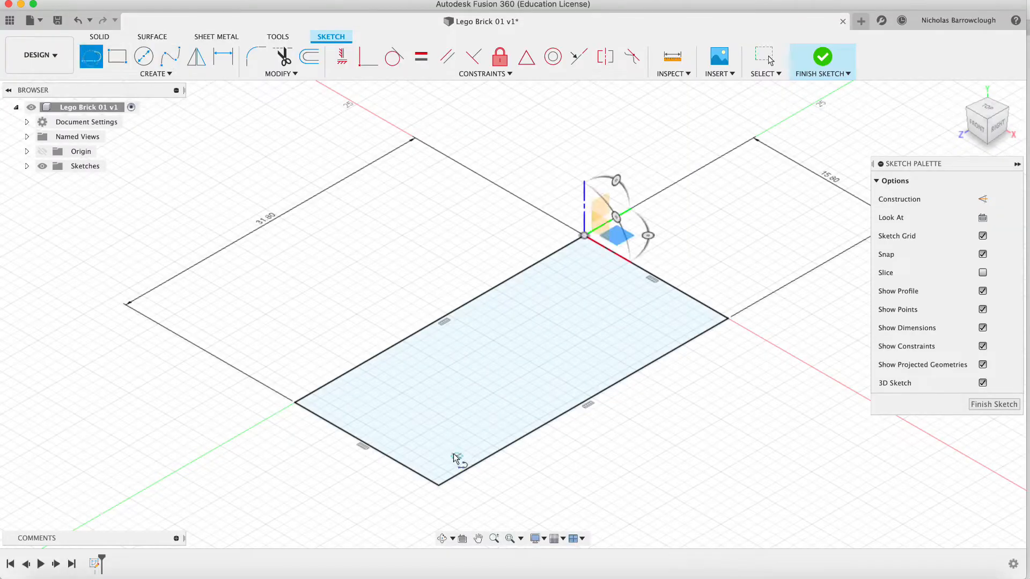
{"action": "left_click", "coordinate": [366, 444]}
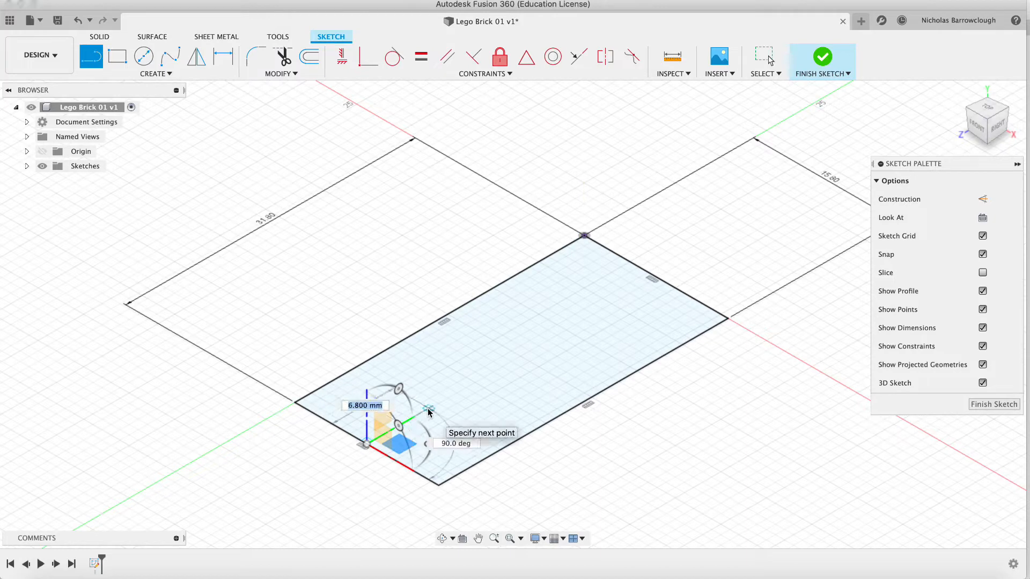
{"action": "key", "text": "Escape"}
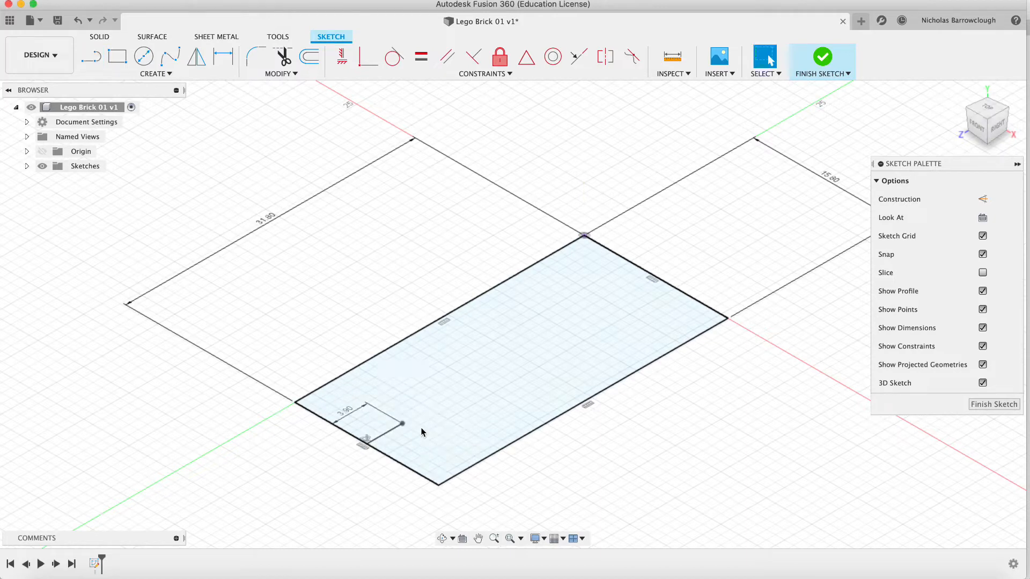
Draw a 4 mm line from the inner end of the 3.9 mm line, parallel to the rectangle's short edge
{"action": "key", "text": "l"}
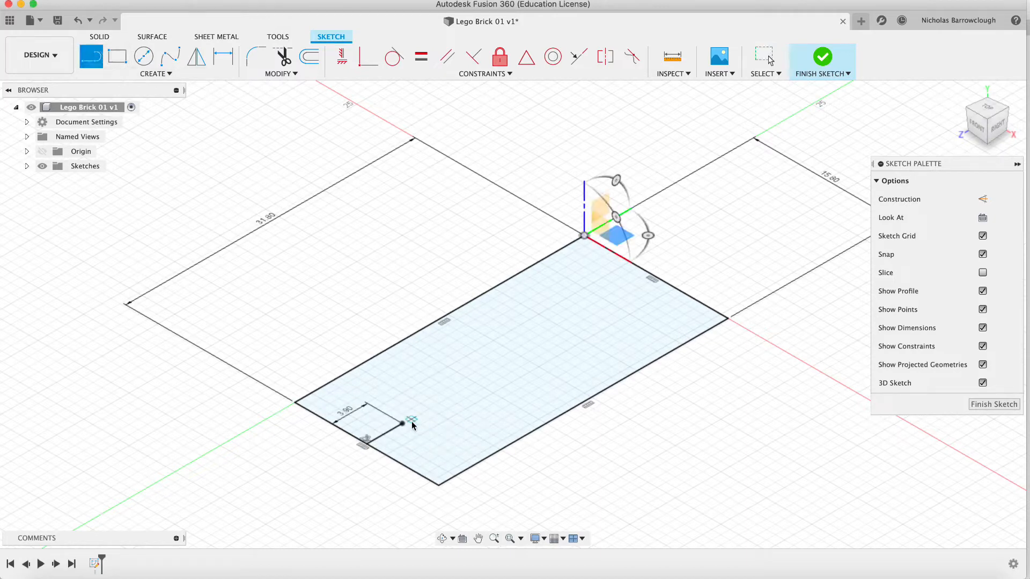
{"action": "left_click", "coordinate": [402, 424]}
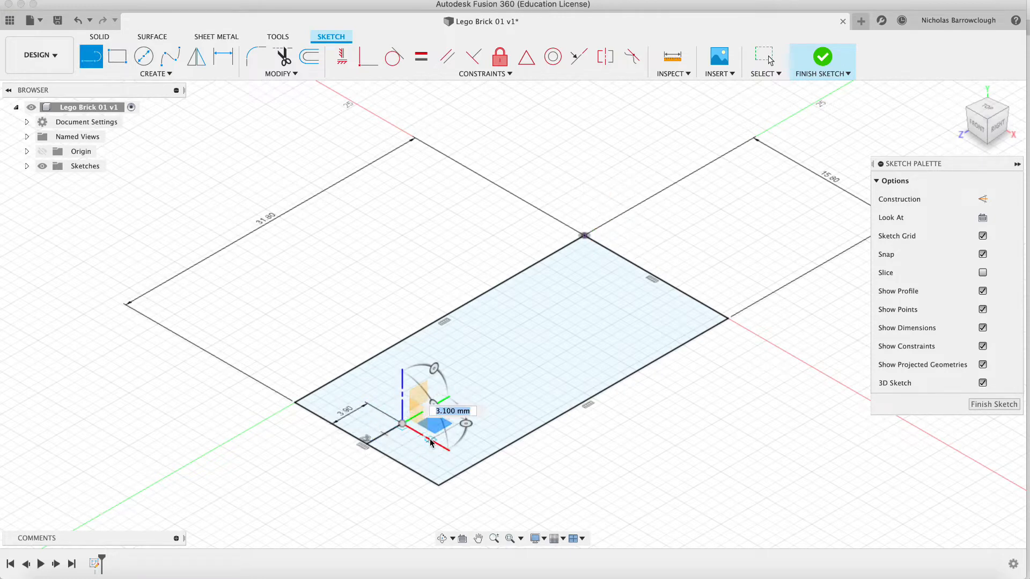
{"action": "type", "text": "4"}
{"action": "key", "text": "Return"}
{"action": "key", "text": "Escape"}
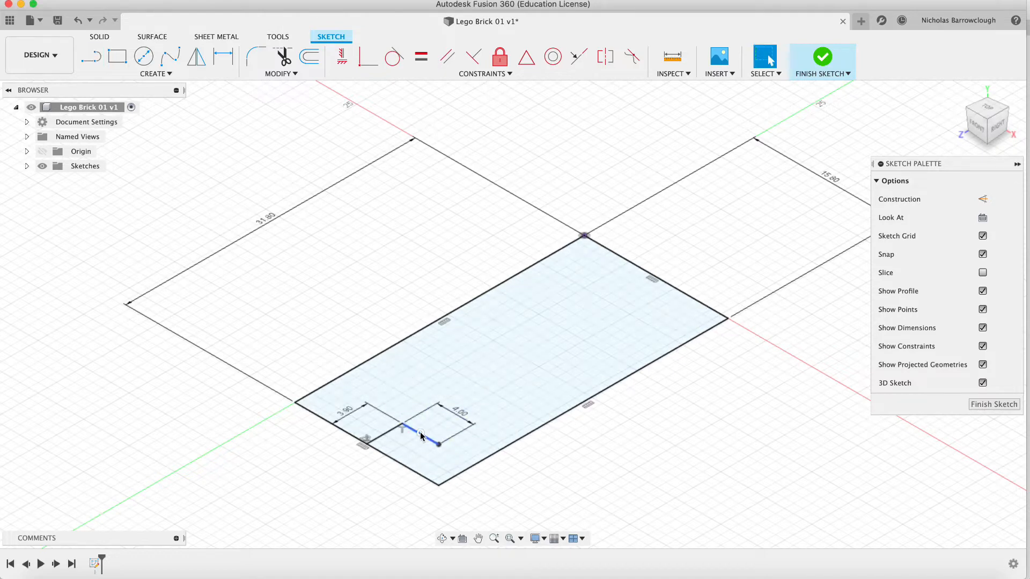
Convert the 4 mm line and the 3.9 mm line near the rectangle's short edge to construction lines
{"action": "right_click", "coordinate": [422, 437]}
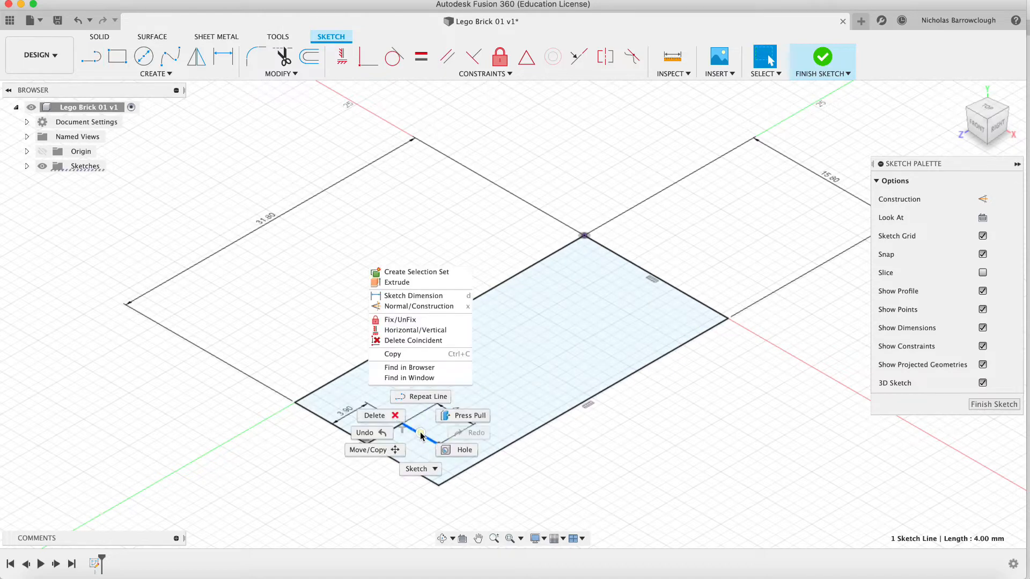
{"action": "left_click", "coordinate": [418, 306]}
{"action": "right_click", "coordinate": [376, 436]}
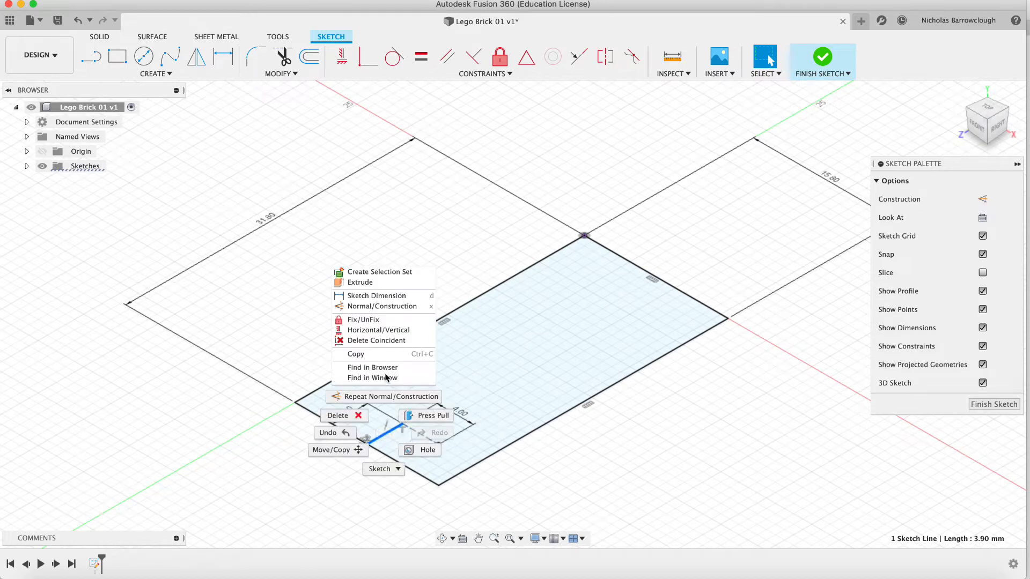
{"action": "left_click", "coordinate": [373, 311]}
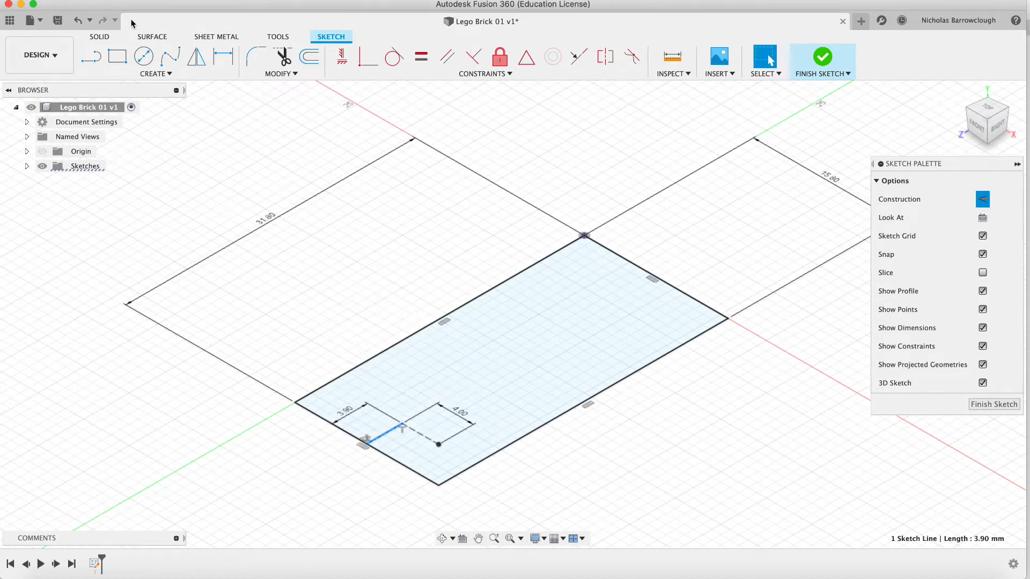
Check the stud diameter on the brick drawing in Safari, and draw a 4.8 mm circle centred on the free end of the 4 mm construction line
{"action": "left_click", "coordinate": [144, 56]}
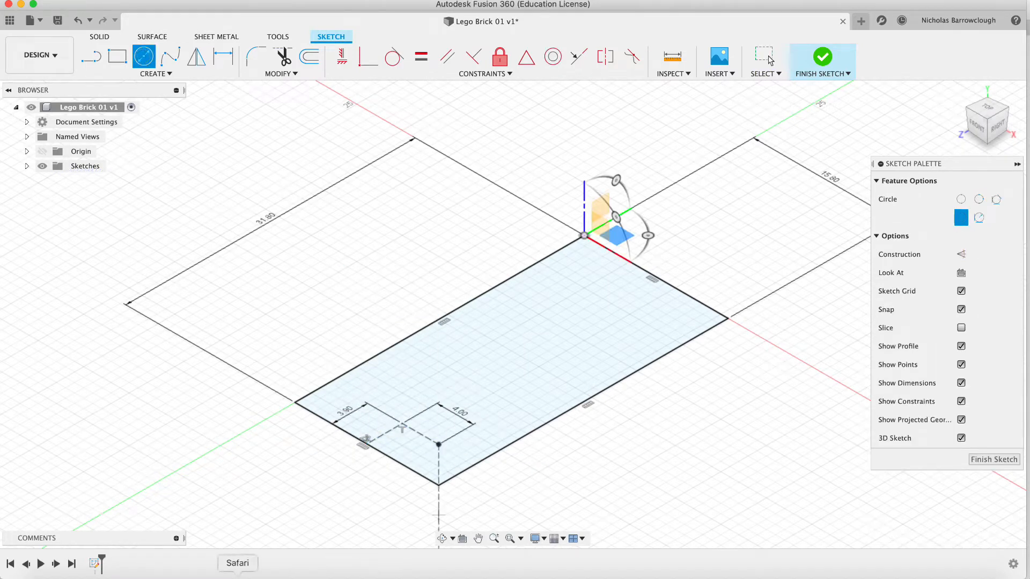
{"action": "left_click", "coordinate": [237, 574]}
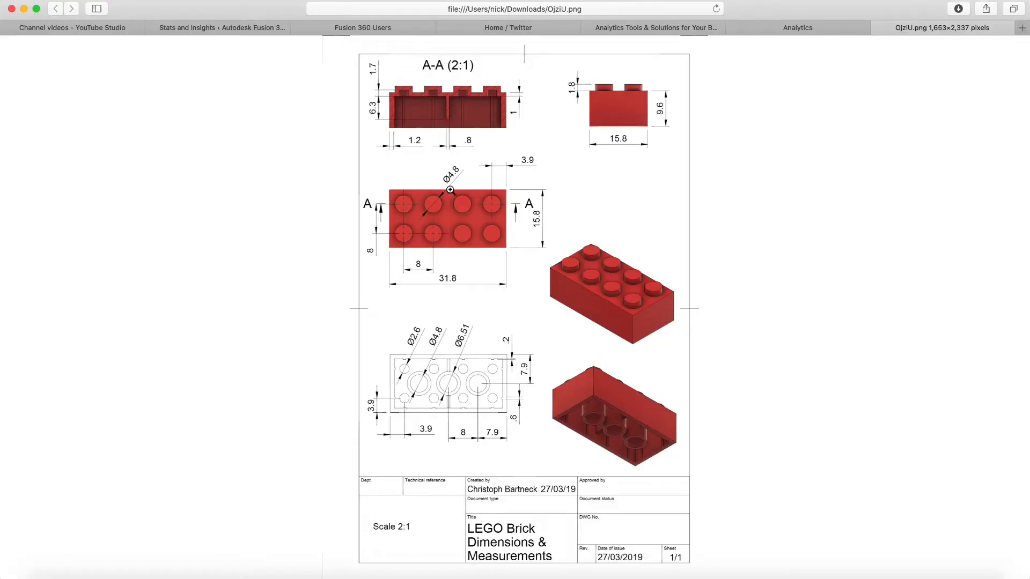
{"action": "left_click", "coordinate": [685, 576]}
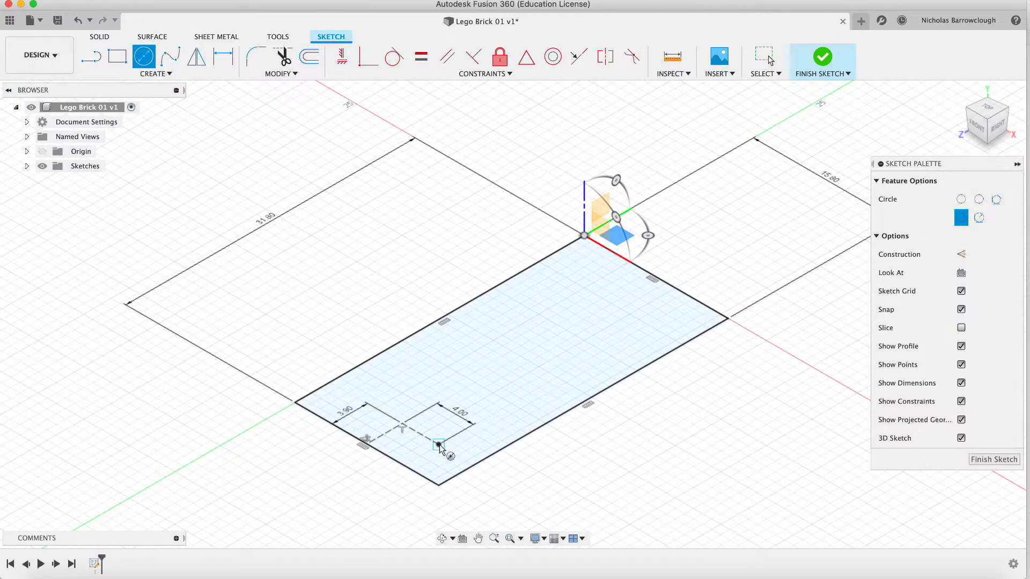
{"action": "left_click", "coordinate": [439, 445]}
{"action": "type", "text": "4"}
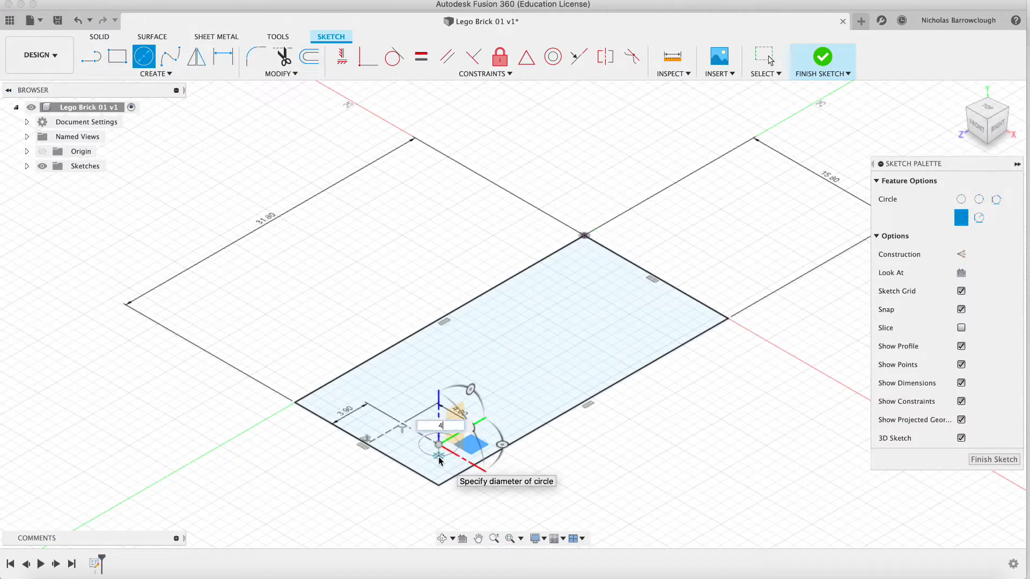
{"action": "type", "text": ".8"}
{"action": "key", "text": "Return"}
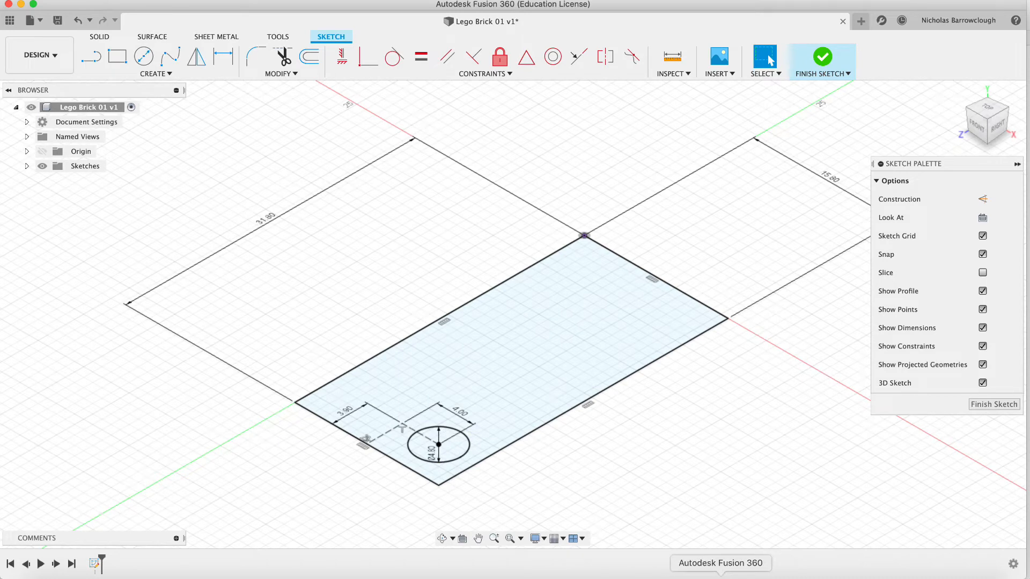
Start a rectangular pattern of the 4.8 mm circle with distance type Spacing, spreading copies along the rectangle's length and across its width
{"action": "left_click", "coordinate": [155, 75]}
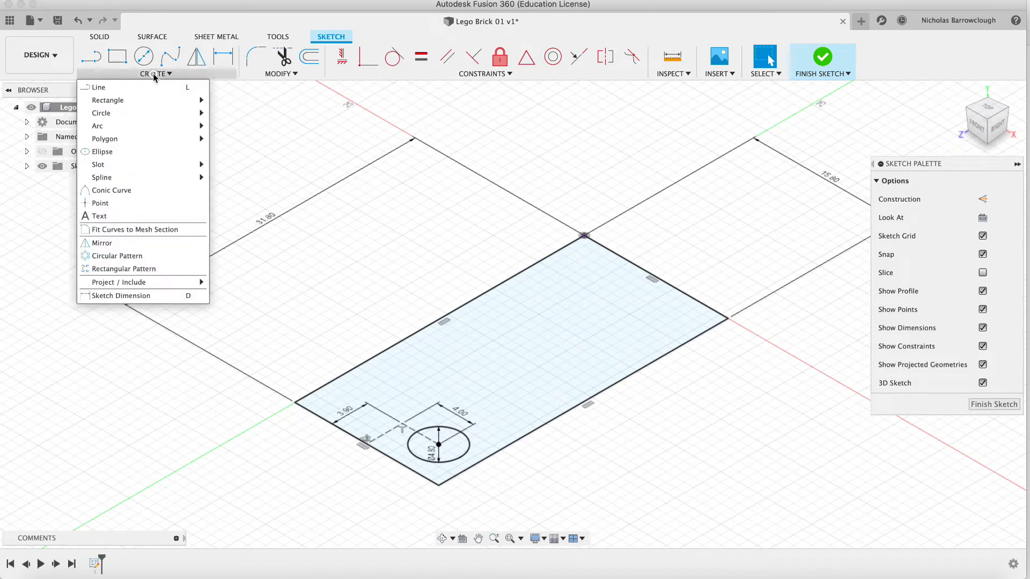
{"action": "left_click", "coordinate": [123, 269]}
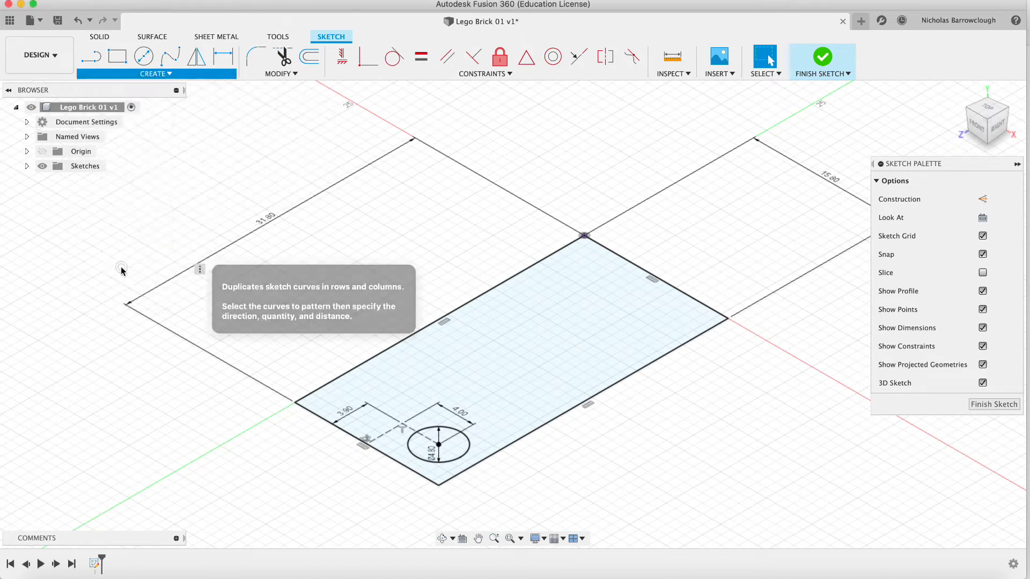
{"action": "left_click", "coordinate": [464, 454]}
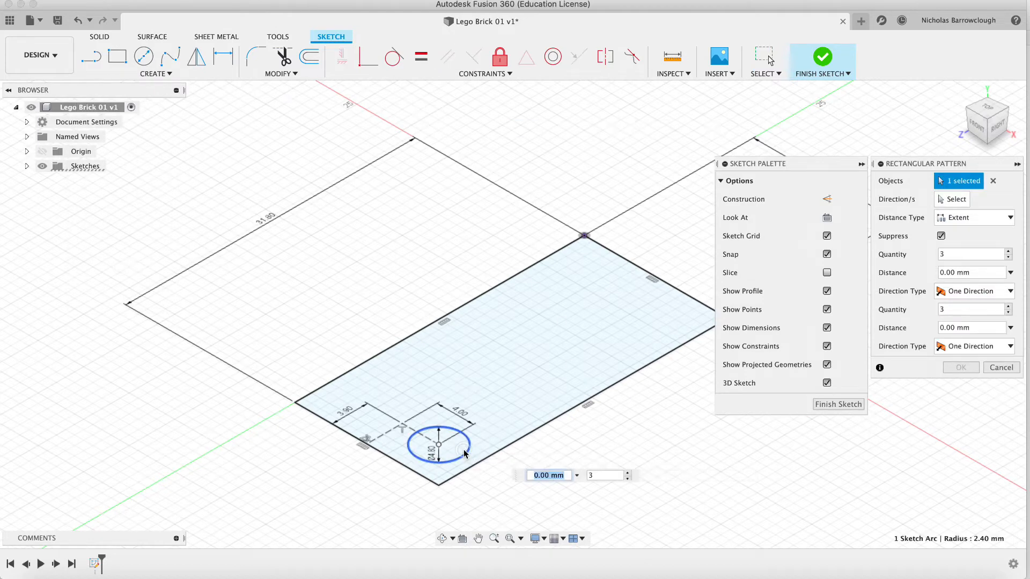
{"action": "left_click", "coordinate": [980, 228]}
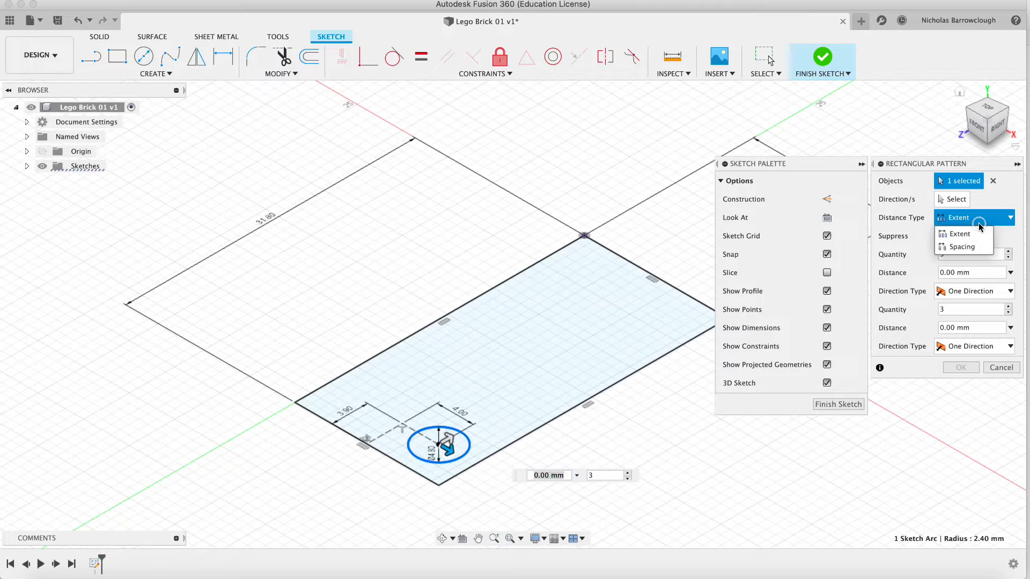
{"action": "left_click", "coordinate": [963, 248]}
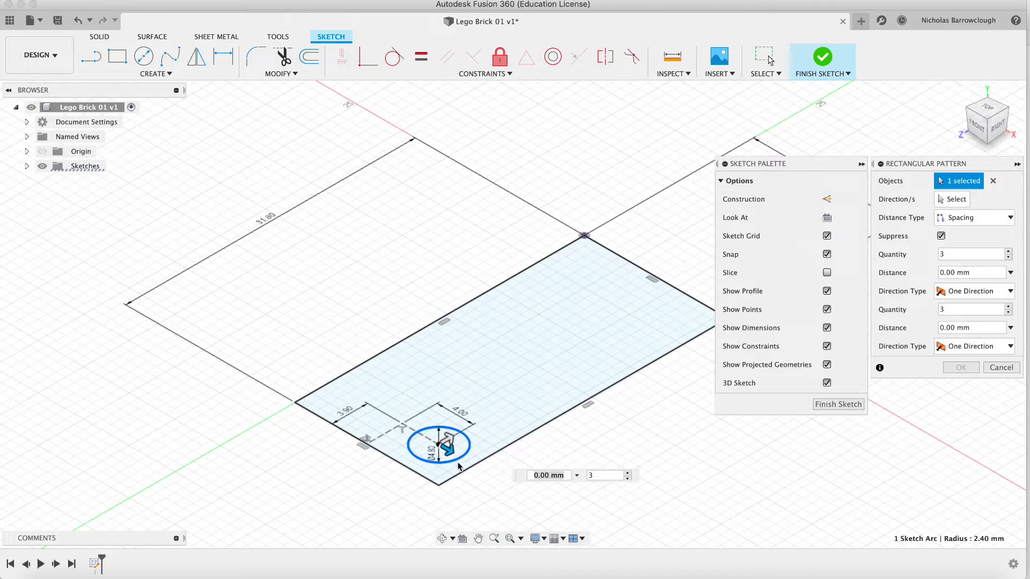
{"action": "left_click_drag", "start_coordinate": [446, 437], "coordinate": [533, 404]}
{"action": "left_click_drag", "start_coordinate": [449, 448], "coordinate": [411, 426]}
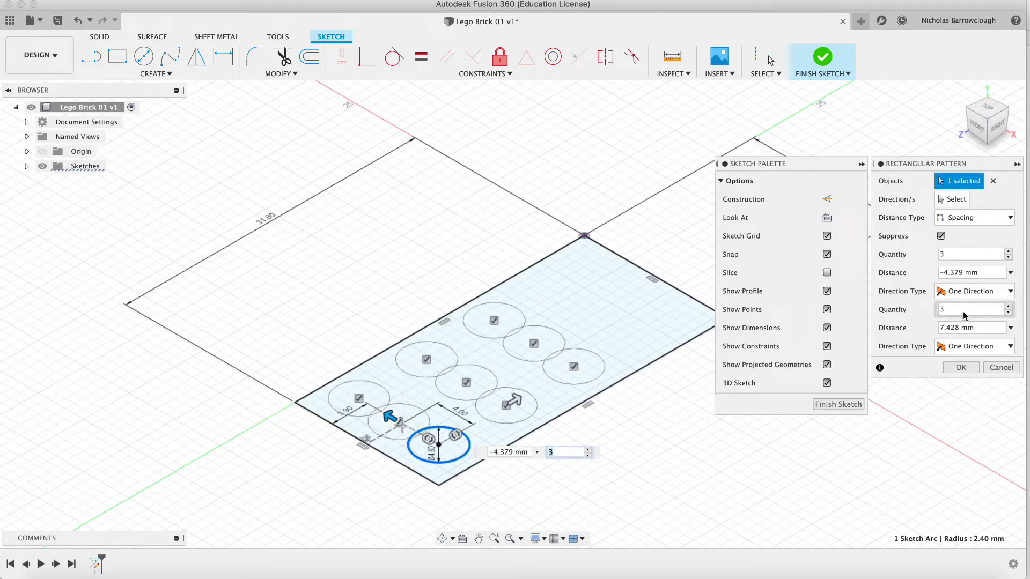
Set the circle pattern's quantity to 4 along the rectangle's length and 2 across its width
{"action": "left_click", "coordinate": [912, 306]}
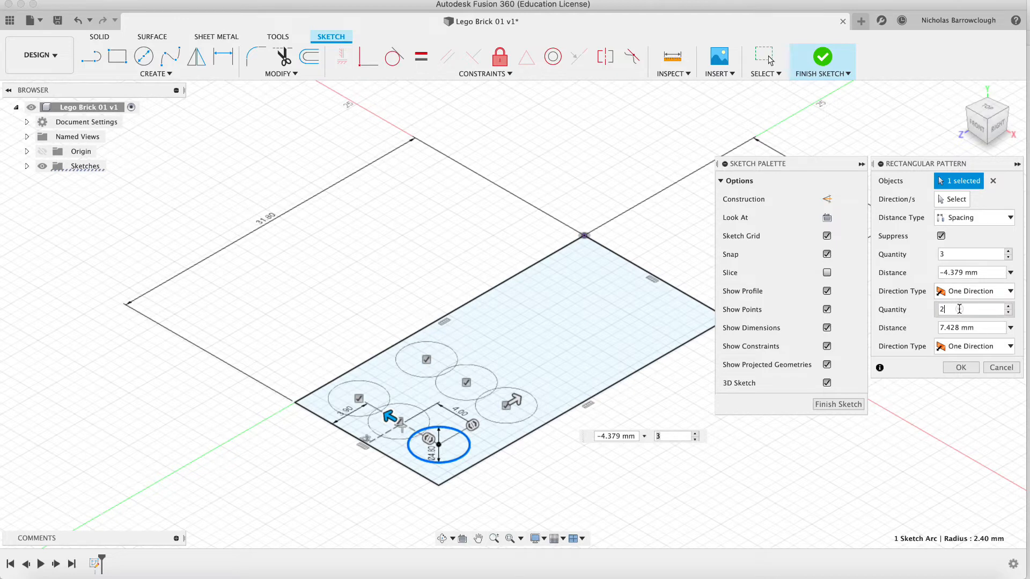
{"action": "left_click", "coordinate": [893, 308]}
{"action": "type", "text": "4"}
{"action": "left_click", "coordinate": [911, 255]}
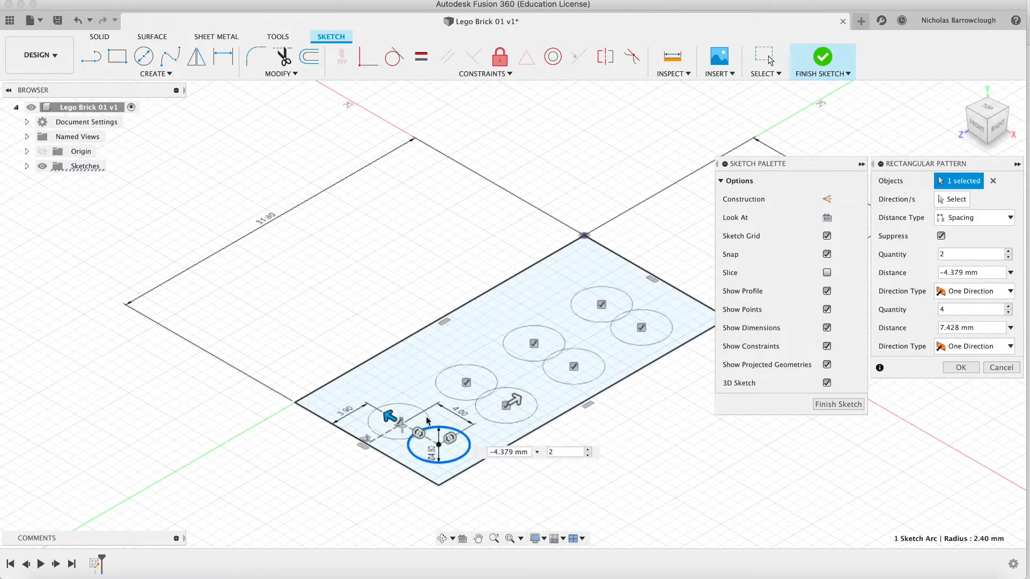
Check the stud spacing in Safari, set the pattern distances to -8 mm across the width and 8 mm along the length, and apply the pattern
{"action": "left_click_drag", "start_coordinate": [391, 417], "coordinate": [353, 403]}
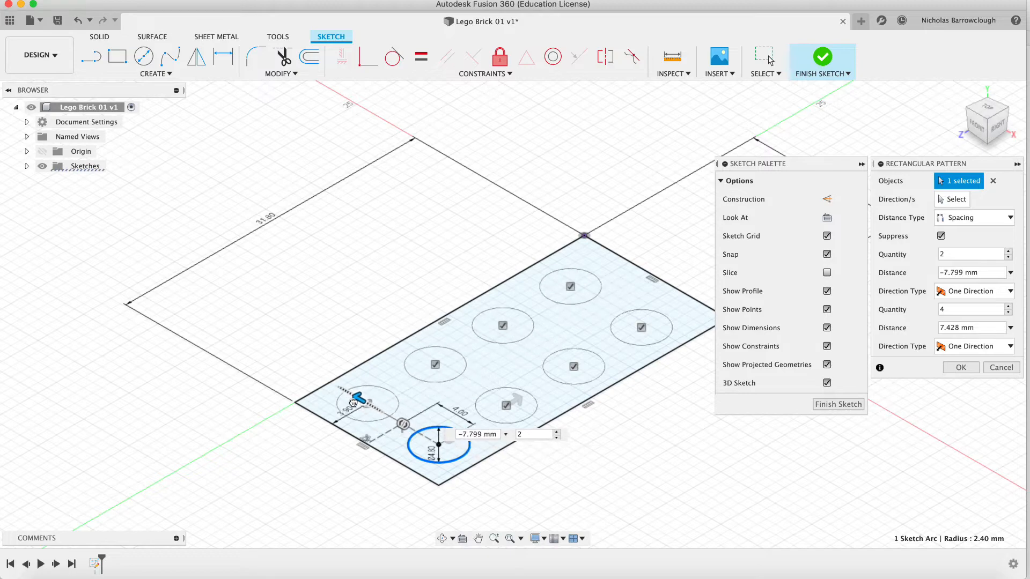
{"action": "key", "text": "Tab"}
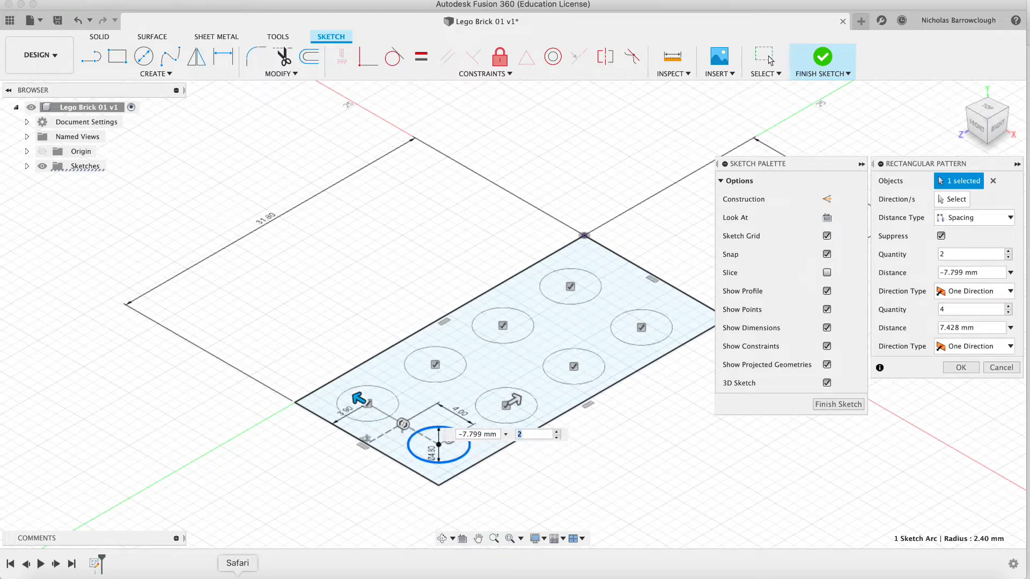
{"action": "left_click", "coordinate": [238, 575]}
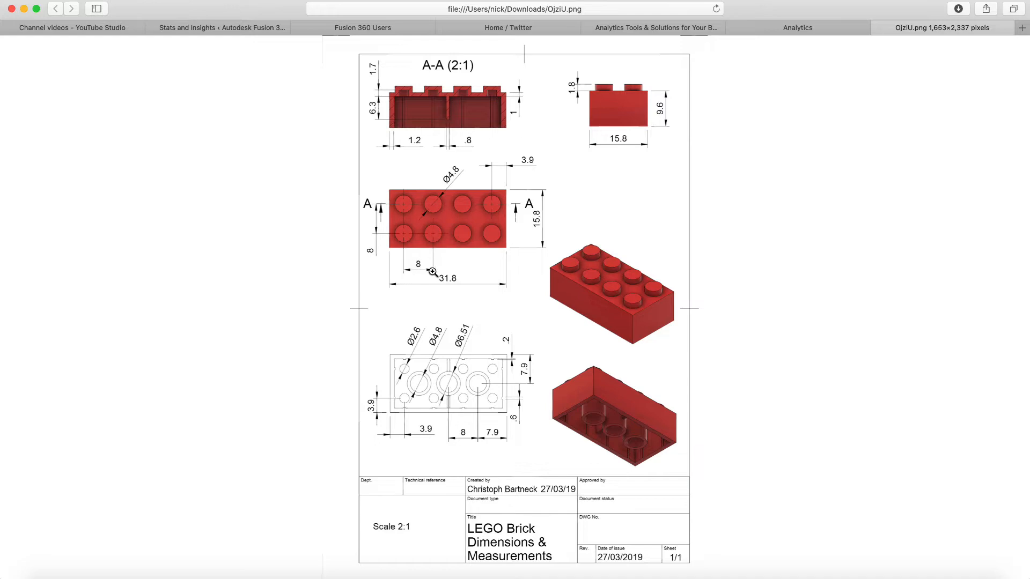
{"action": "left_click", "coordinate": [720, 575]}
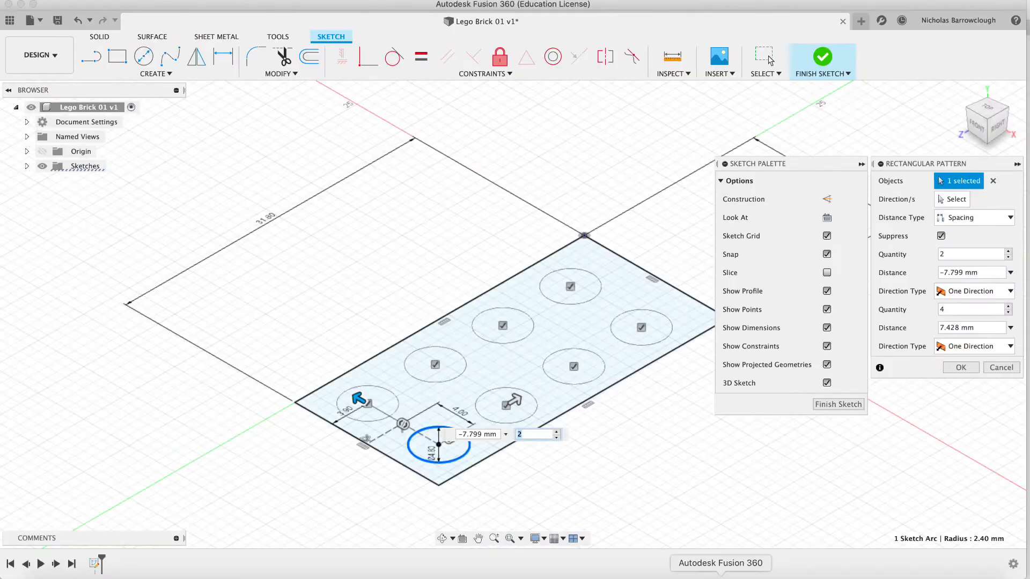
{"action": "double_click", "coordinate": [472, 433]}
{"action": "type", "text": "-8"}
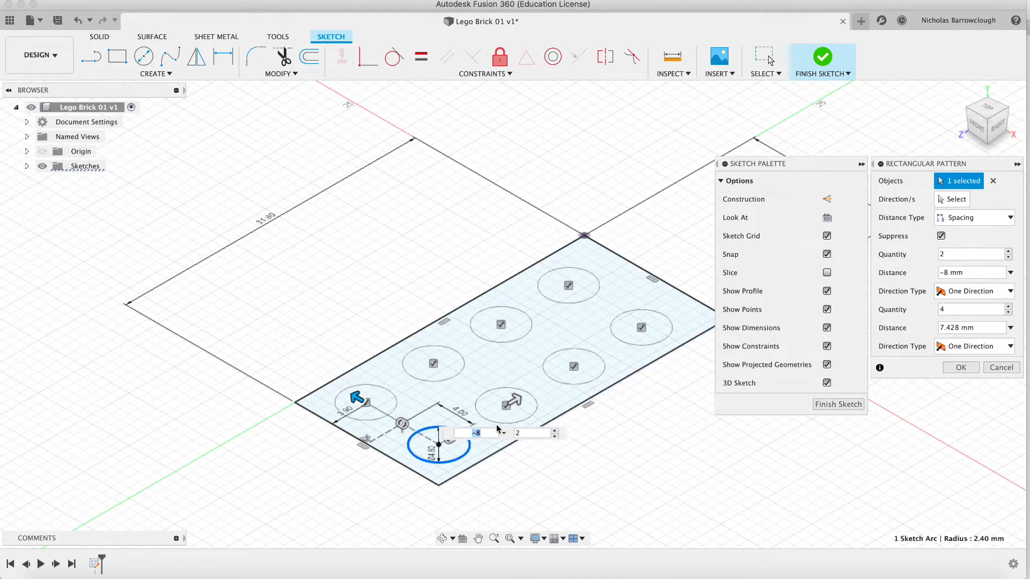
{"action": "left_click", "coordinate": [518, 400]}
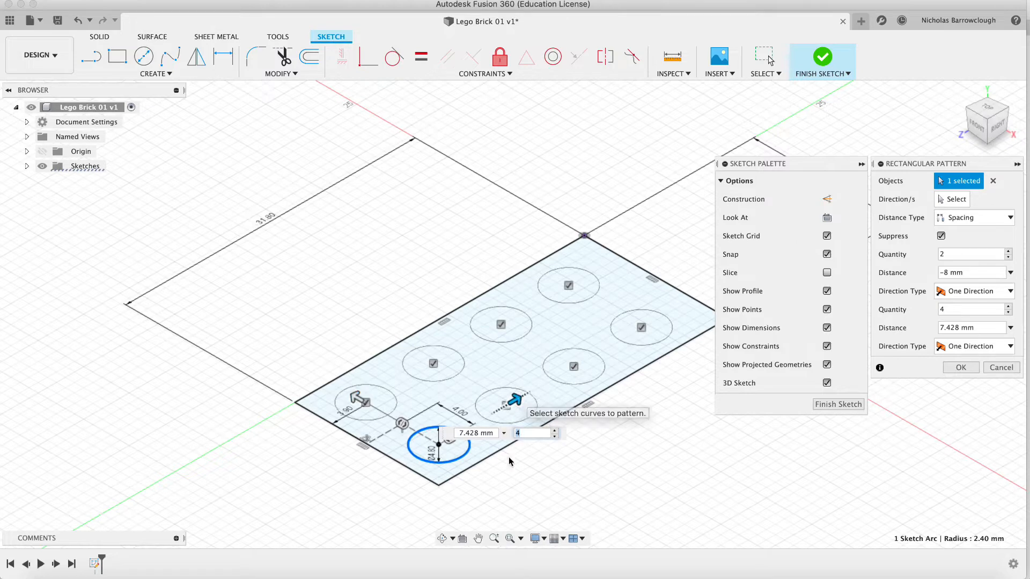
{"action": "key", "text": "Tab"}
{"action": "double_click", "coordinate": [471, 436]}
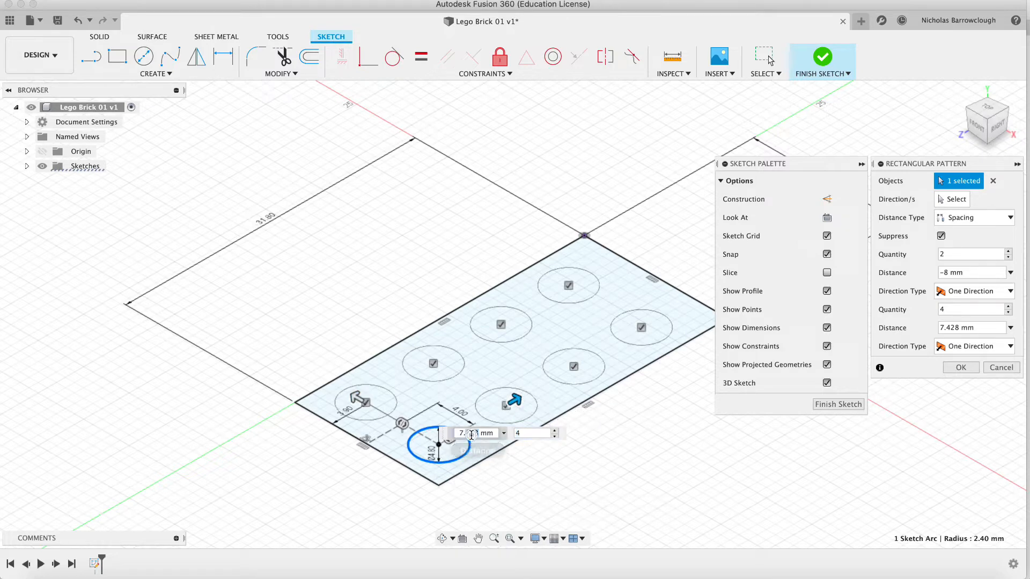
{"action": "type", "text": "8"}
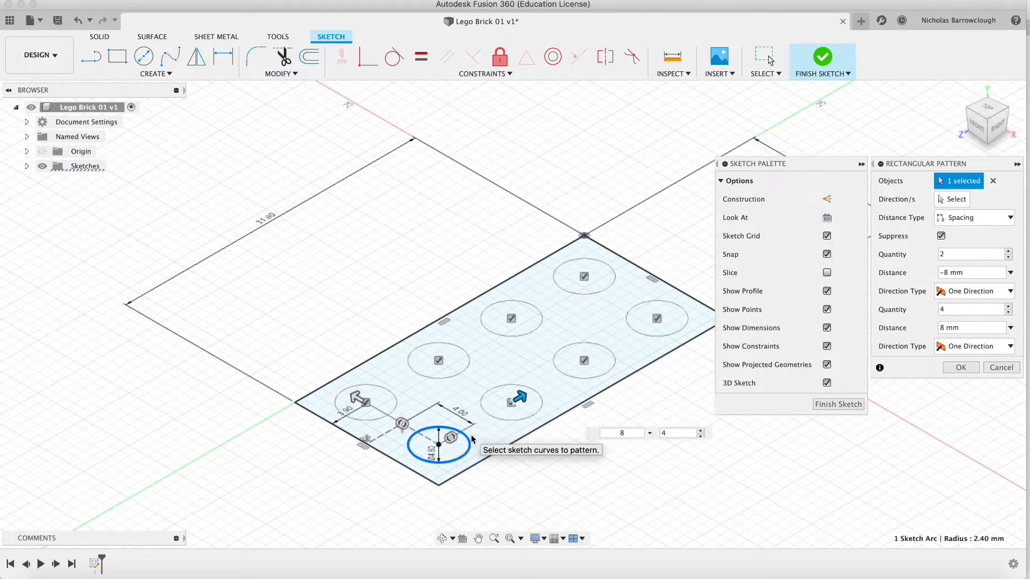
{"action": "key", "text": "Return"}
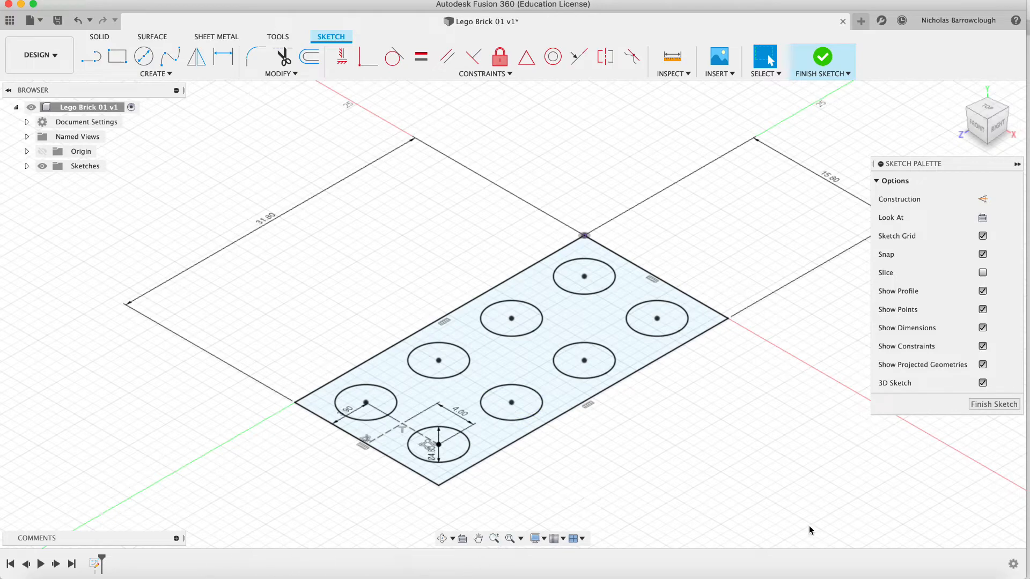
Recheck the brick drawing in Safari and finish the base sketch in Fusion 360
{"action": "left_click", "coordinate": [238, 574]}
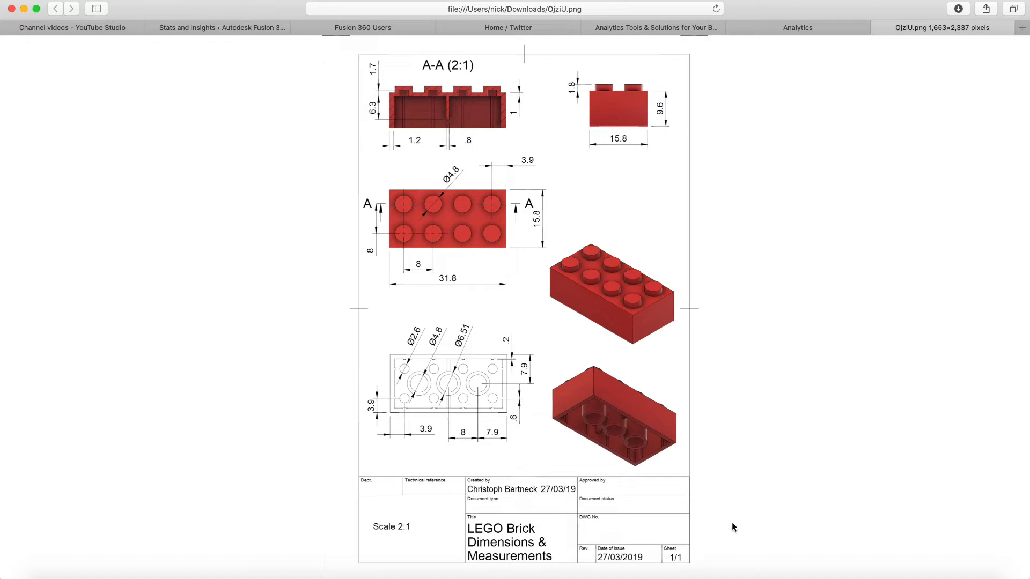
{"action": "left_click", "coordinate": [720, 576]}
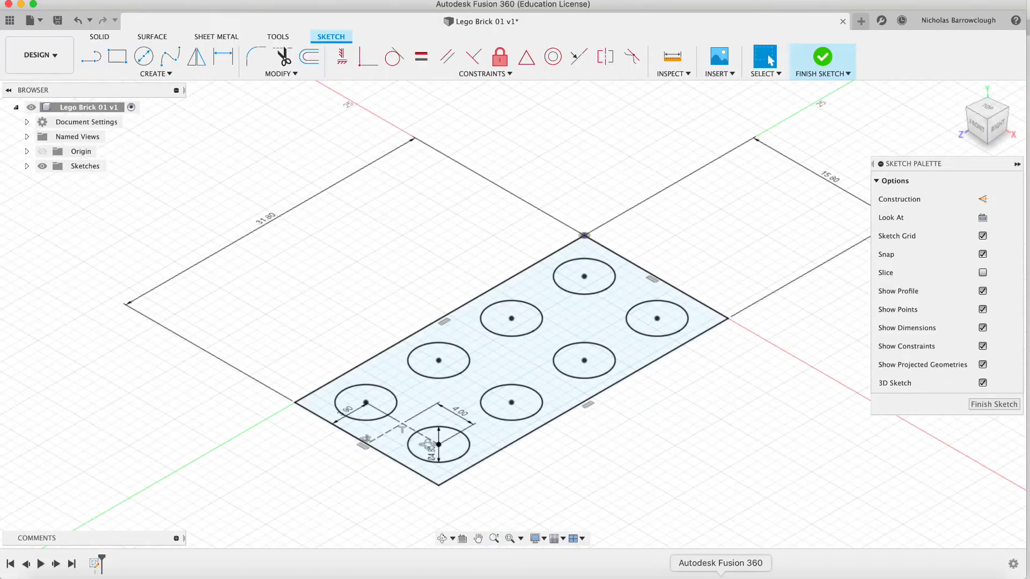
{"action": "left_click", "coordinate": [984, 407]}
Extrude the rectangle profile together with all eight circle profiles upward 9.6 mm as a new body
{"action": "left_click", "coordinate": [118, 56]}
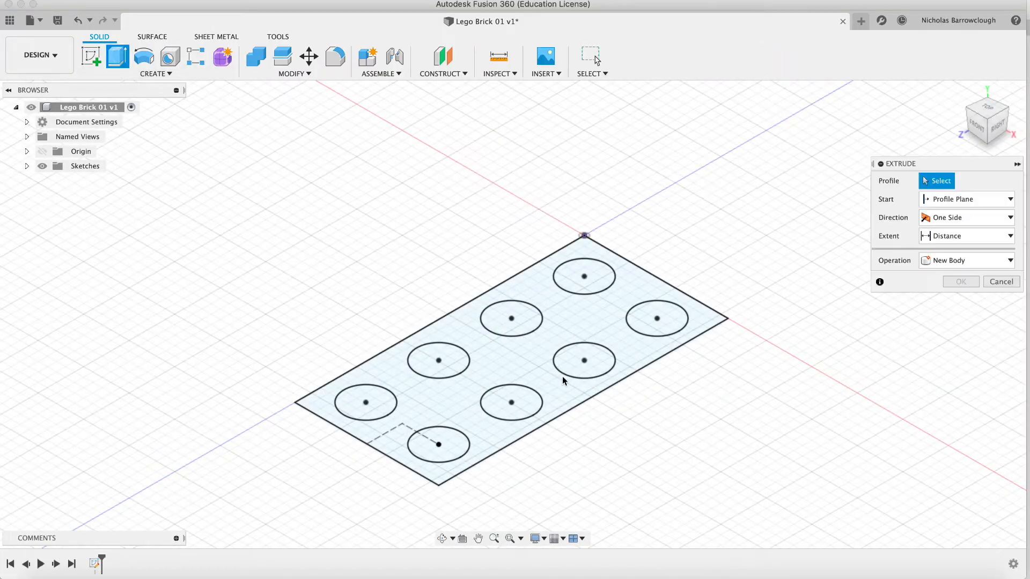
{"action": "left_click", "coordinate": [333, 404]}
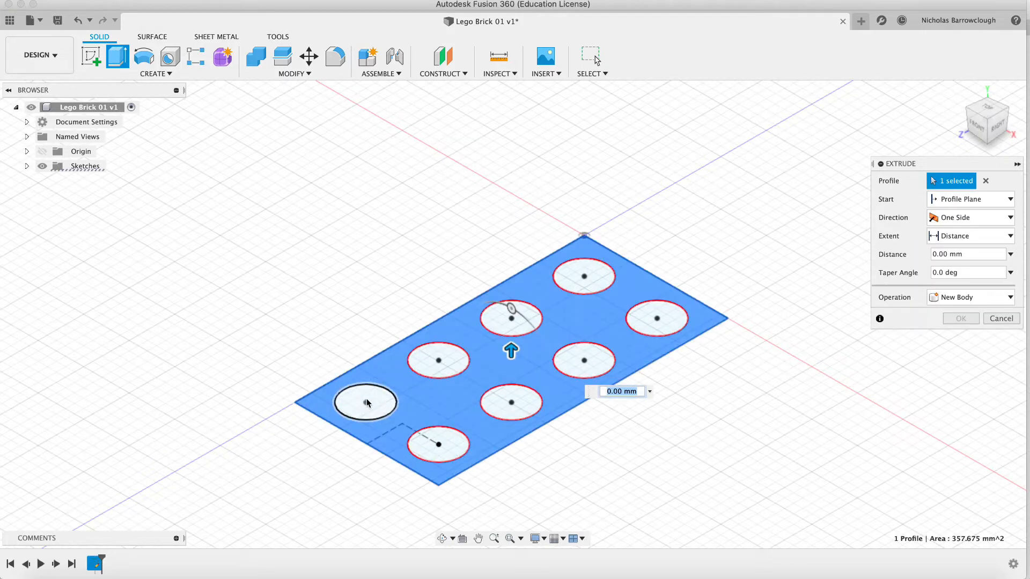
{"action": "left_click", "coordinate": [374, 403]}
{"action": "left_click", "coordinate": [428, 355]}
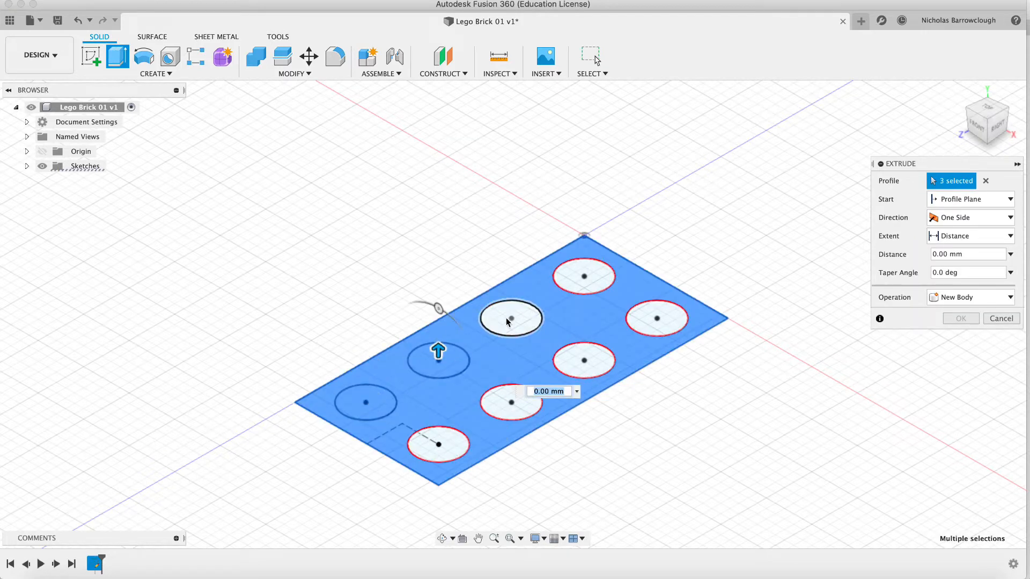
{"action": "left_click", "coordinate": [507, 318]}
{"action": "left_click", "coordinate": [582, 275]}
{"action": "left_click", "coordinate": [655, 317]}
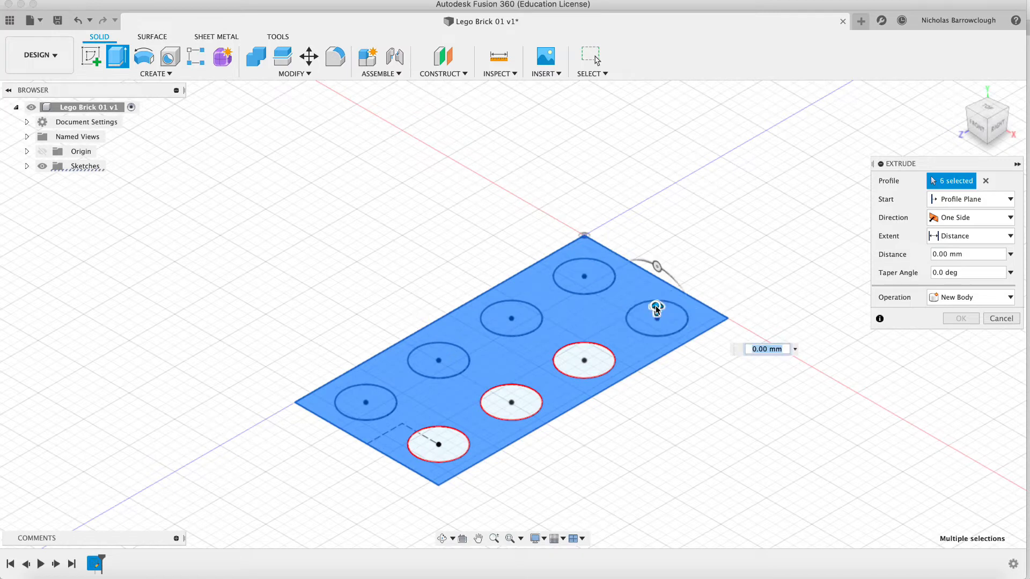
{"action": "left_click", "coordinate": [591, 354]}
{"action": "left_click", "coordinate": [514, 398]}
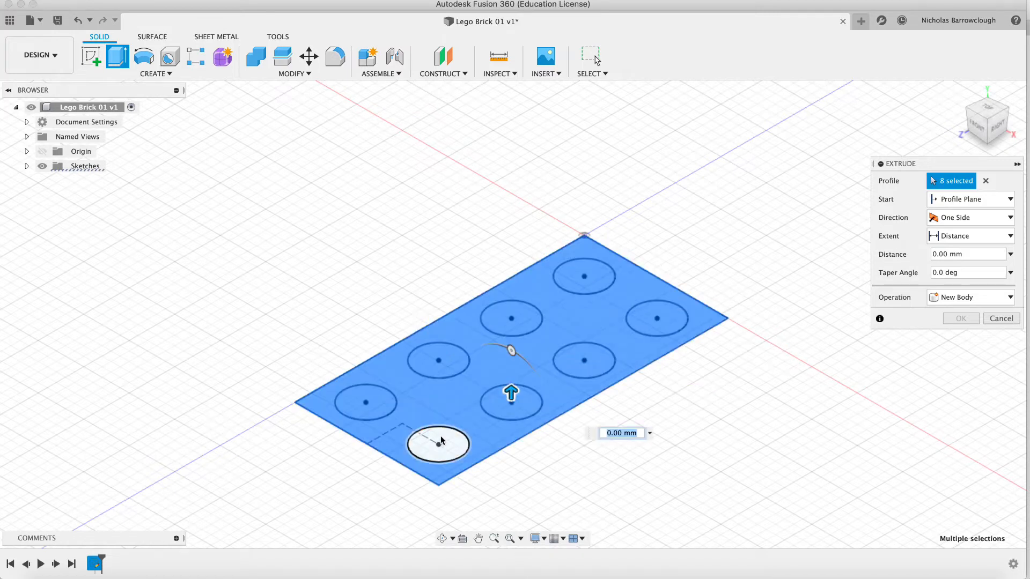
{"action": "left_click", "coordinate": [440, 439]}
{"action": "type", "text": "9."}
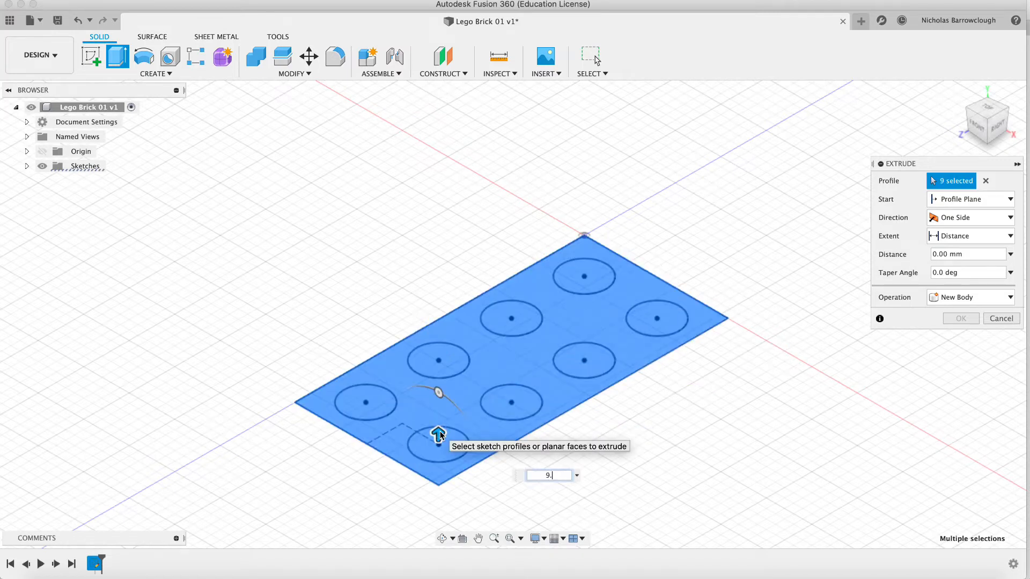
{"action": "type", "text": "6"}
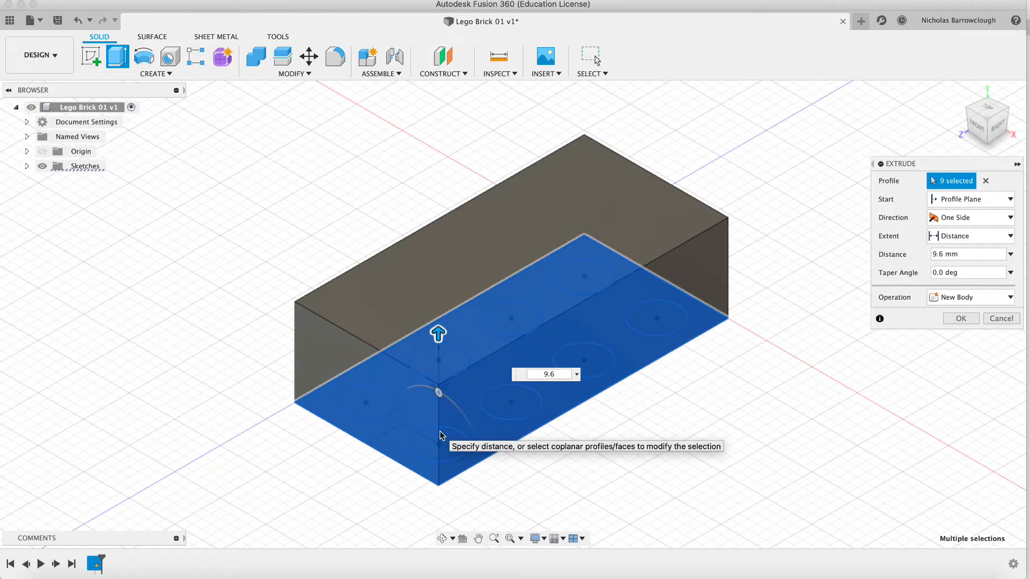
{"action": "key", "text": "Return"}
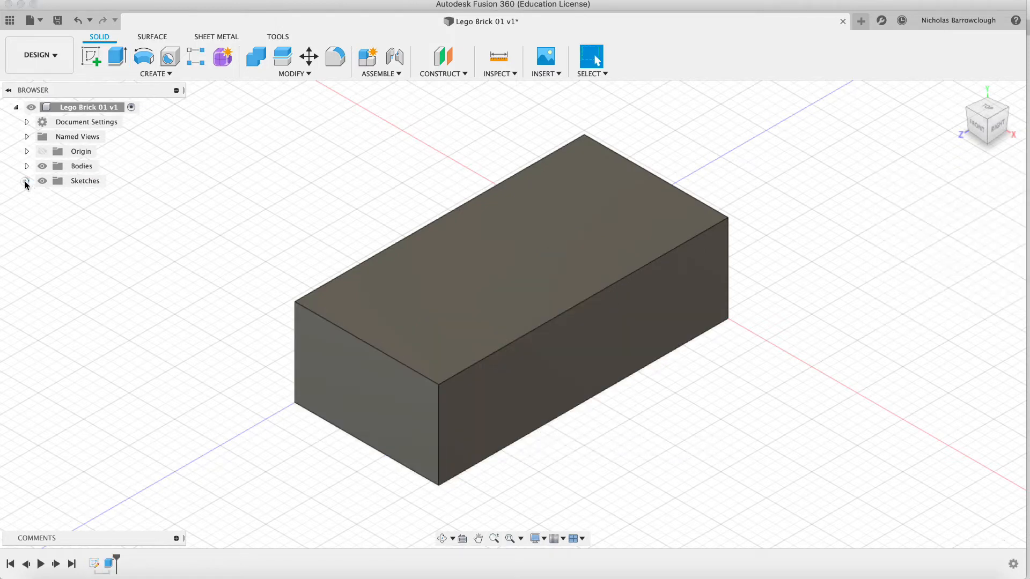
Make the base sketch visible again and check the stud height on the brick drawing in Safari, then return to Fusion 360
{"action": "left_click", "coordinate": [26, 183]}
{"action": "left_click", "coordinate": [53, 196]}
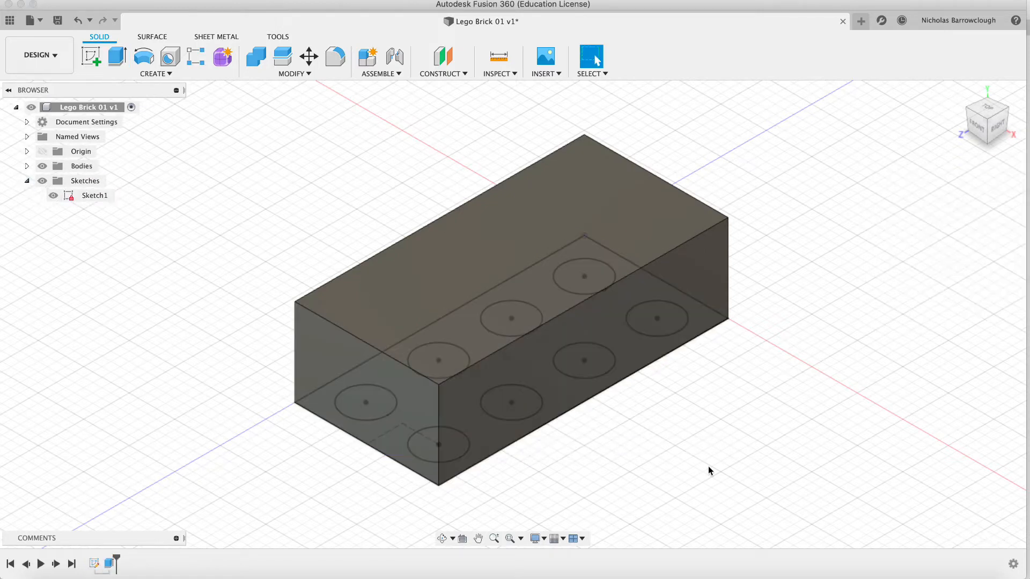
{"action": "left_click", "coordinate": [237, 578]}
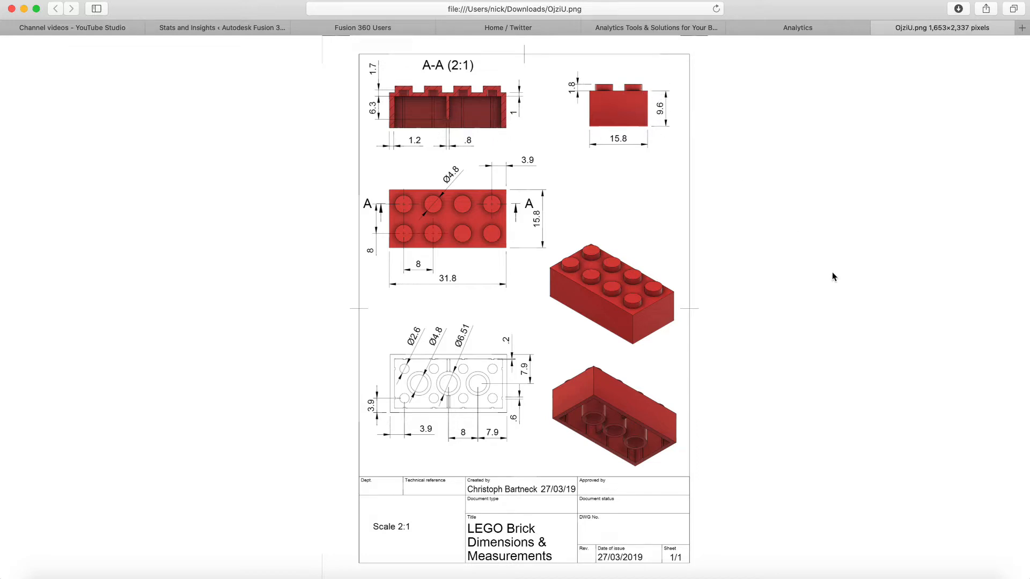
{"action": "left_click", "coordinate": [748, 572]}
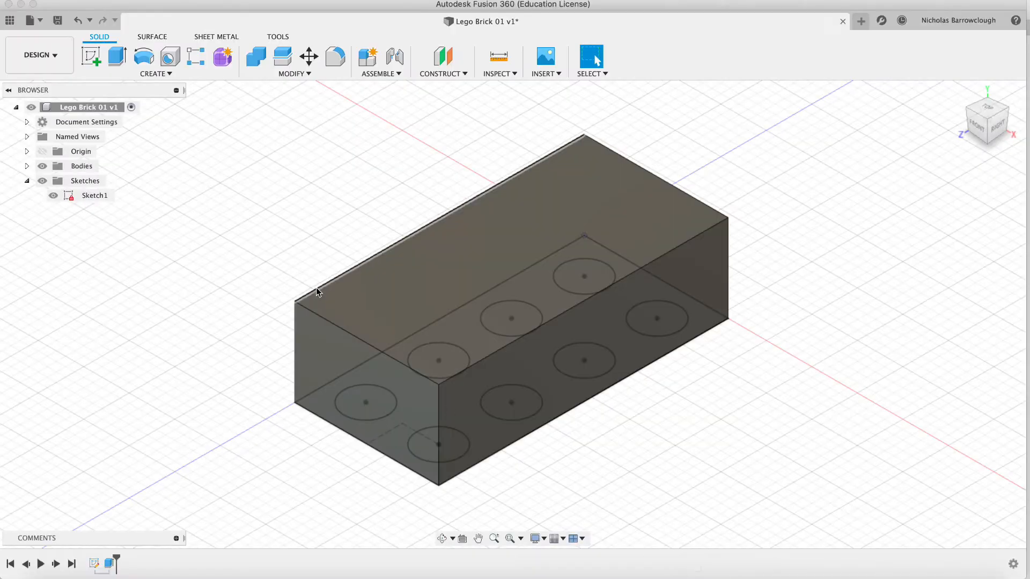
Start an Extrude and restrict the selection filter to sketch profiles only, keeping select-through on
{"action": "left_click", "coordinate": [113, 49]}
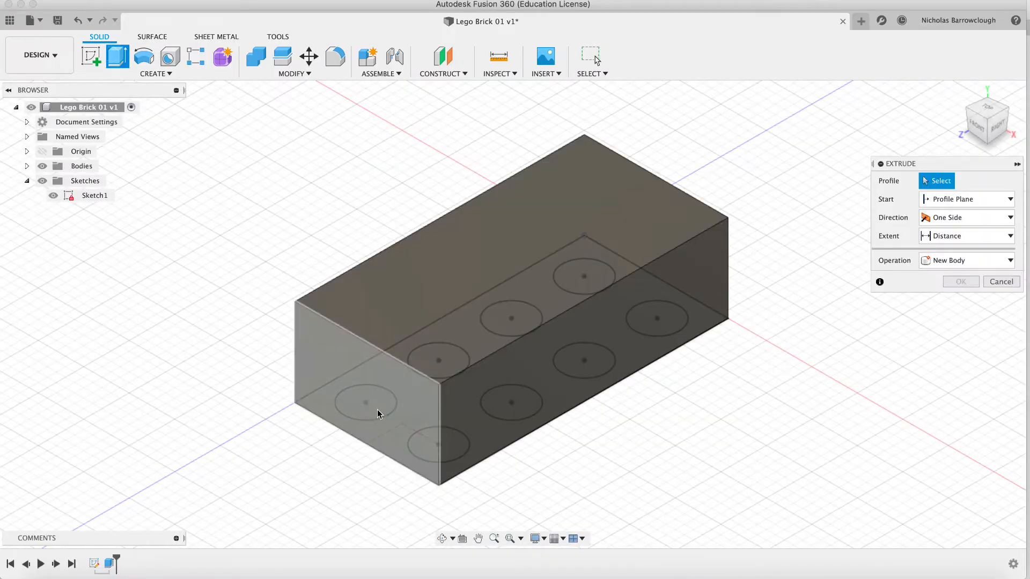
{"action": "left_click", "coordinate": [591, 74]}
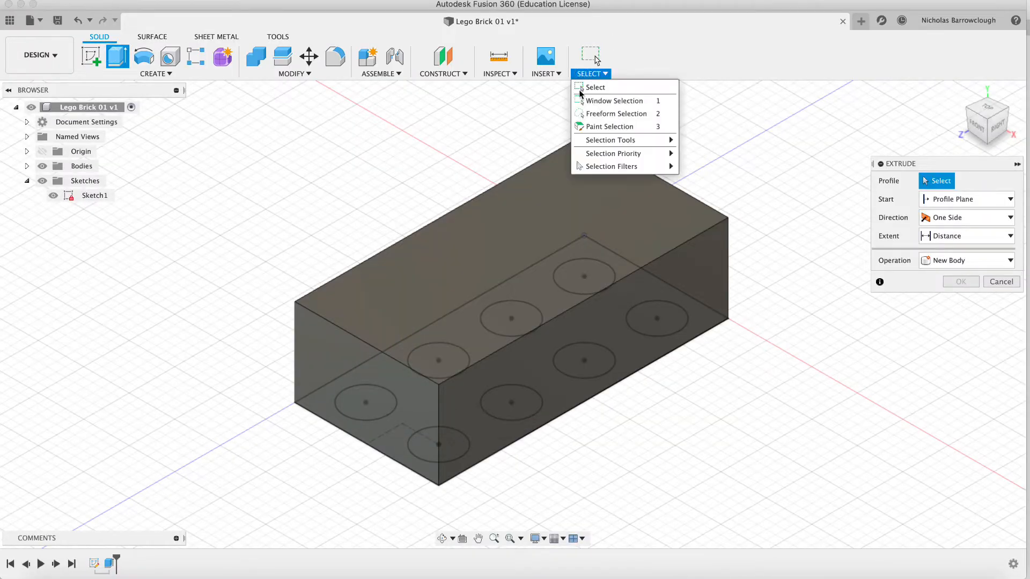
{"action": "mouse_move", "coordinate": [597, 168]}
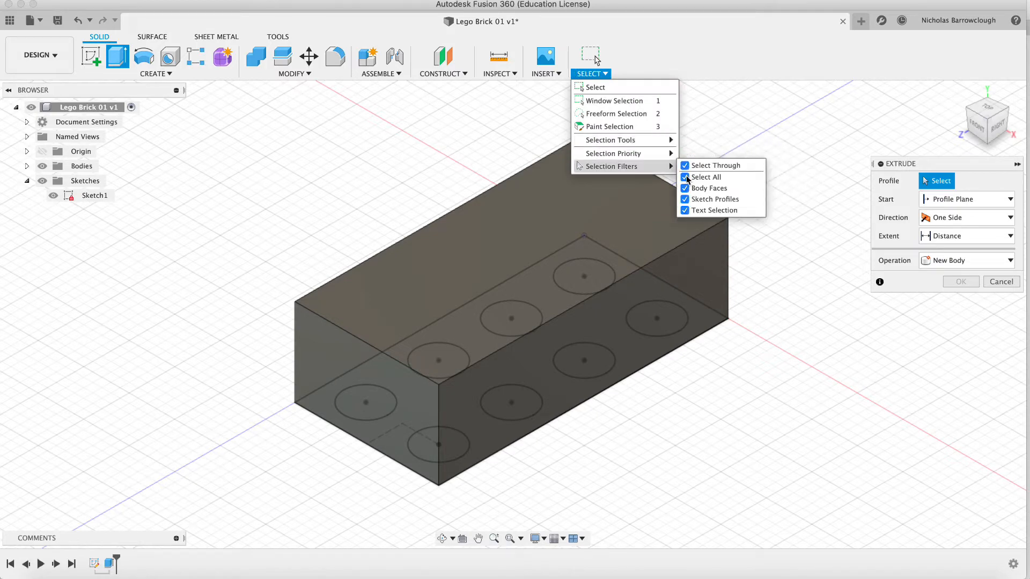
{"action": "left_click", "coordinate": [686, 177]}
{"action": "left_click", "coordinate": [685, 199]}
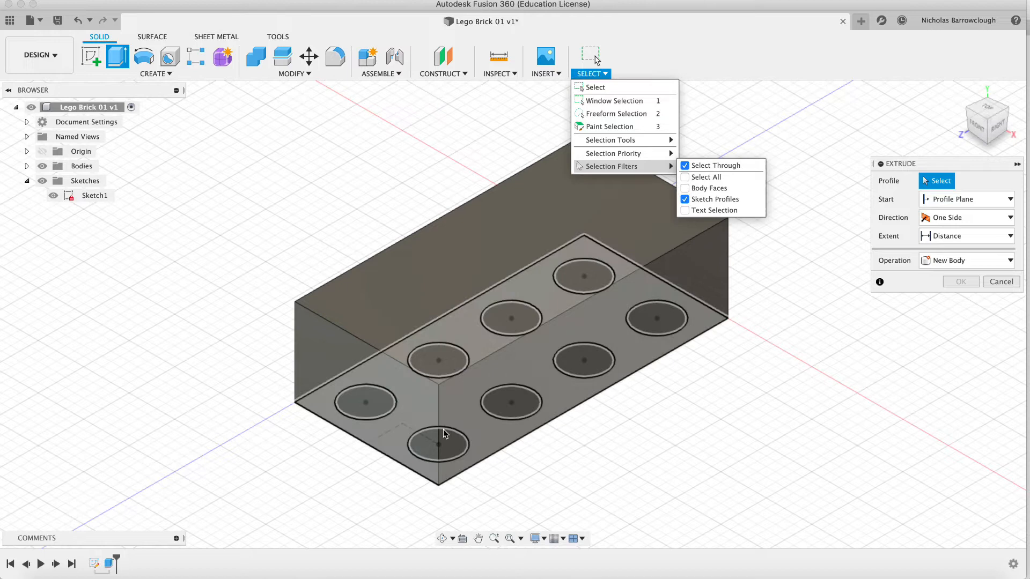
Select all eight stud circles of the base sketch as the extrusion profiles
{"action": "left_click", "coordinate": [378, 401]}
{"action": "left_click", "coordinate": [449, 364]}
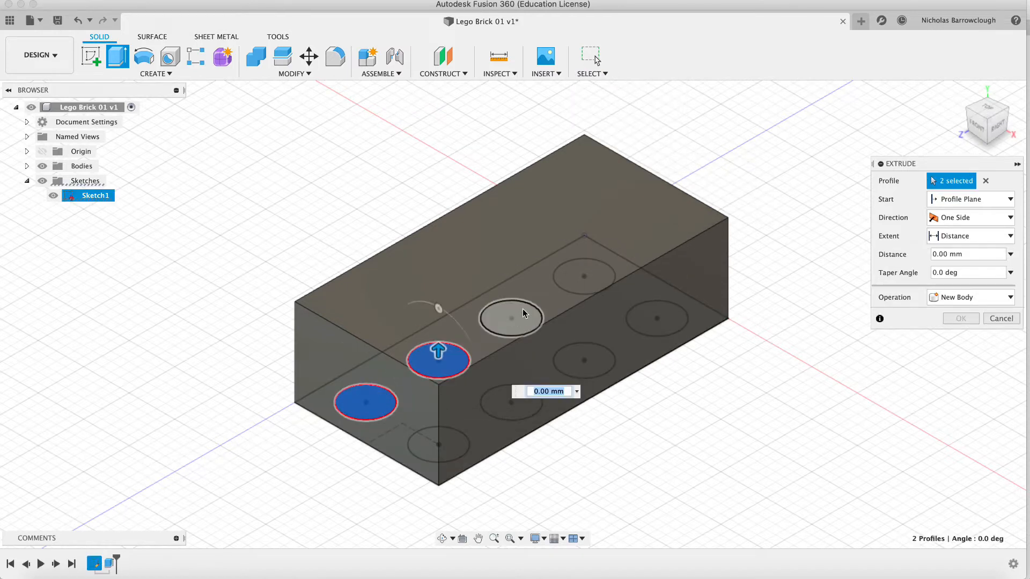
{"action": "left_click", "coordinate": [513, 317]}
{"action": "left_click", "coordinate": [573, 273]}
{"action": "left_click", "coordinate": [655, 316]}
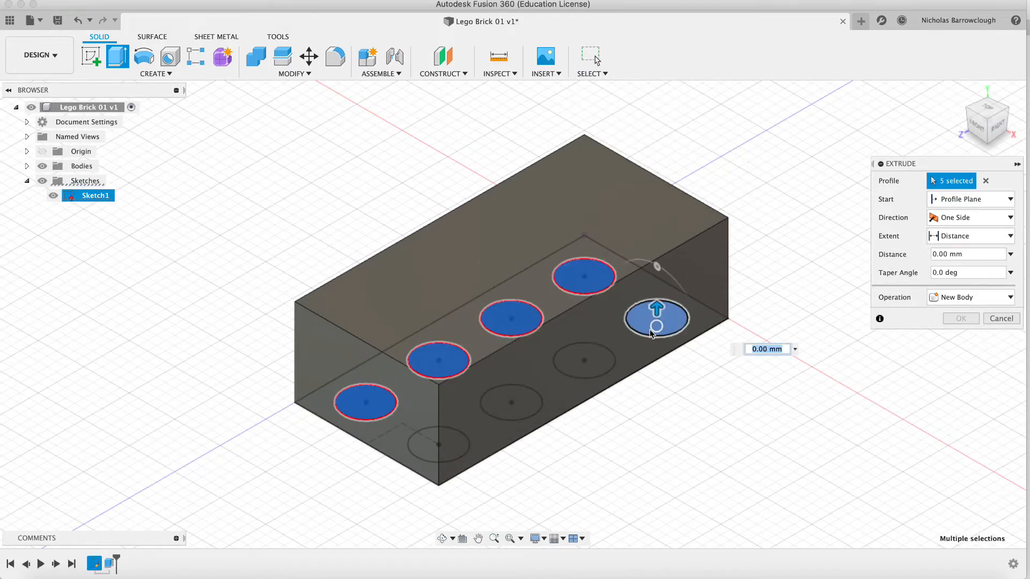
{"action": "left_click", "coordinate": [599, 361]}
{"action": "left_click", "coordinate": [512, 402]}
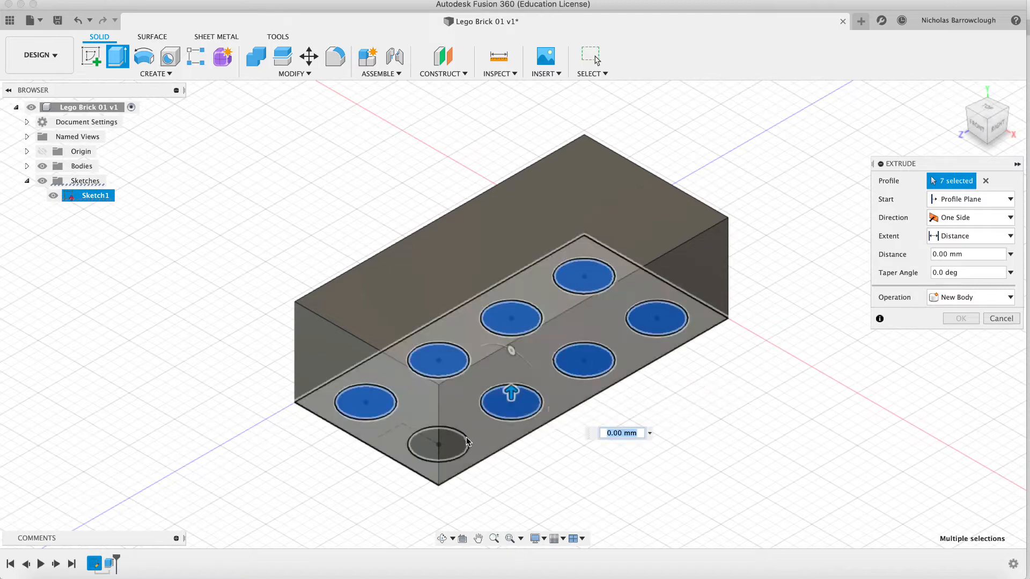
{"action": "left_click", "coordinate": [438, 444]}
Set the extrusion to start from an offset plane at 9.6 mm and give it a distance of 1.8 mm
{"action": "left_click", "coordinate": [968, 199]}
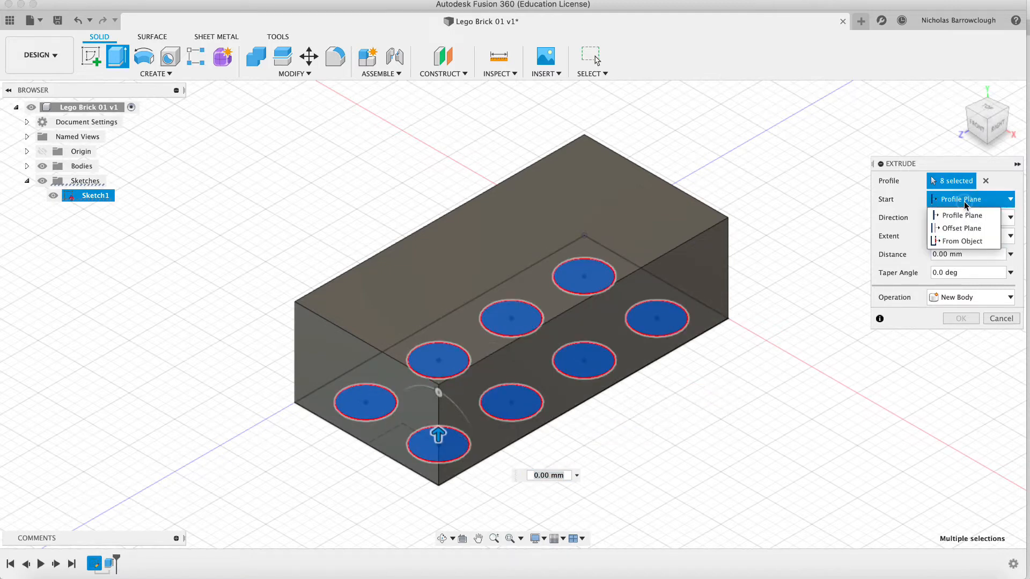
{"action": "left_click", "coordinate": [969, 228]}
{"action": "left_click", "coordinate": [959, 218]}
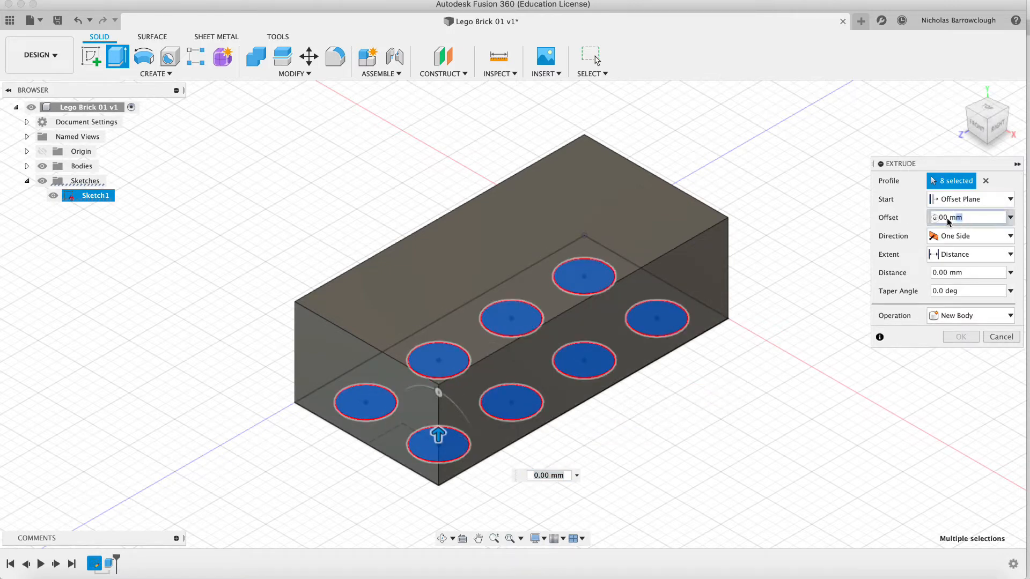
{"action": "type", "text": "9.6"}
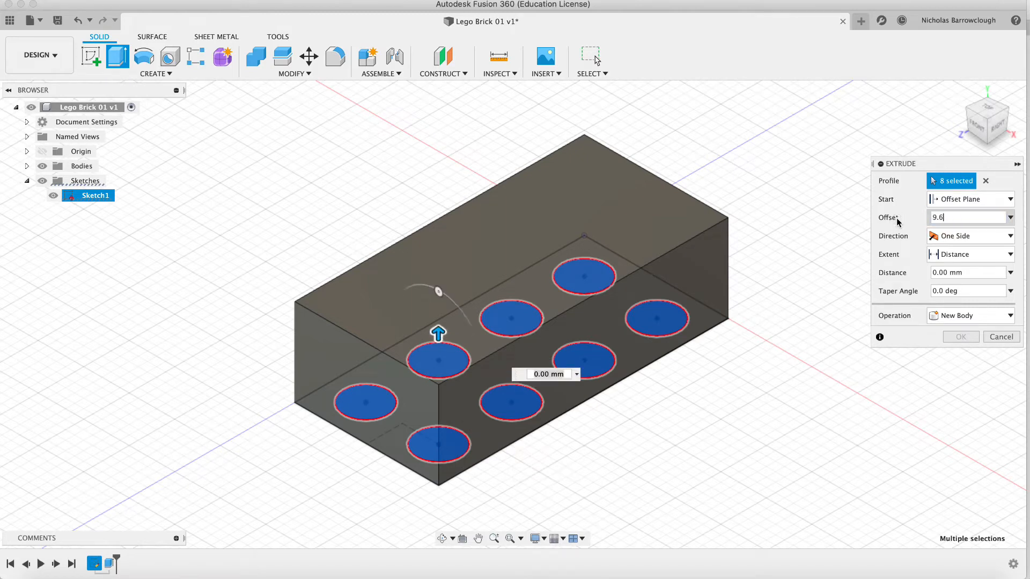
{"action": "left_click", "coordinate": [975, 272]}
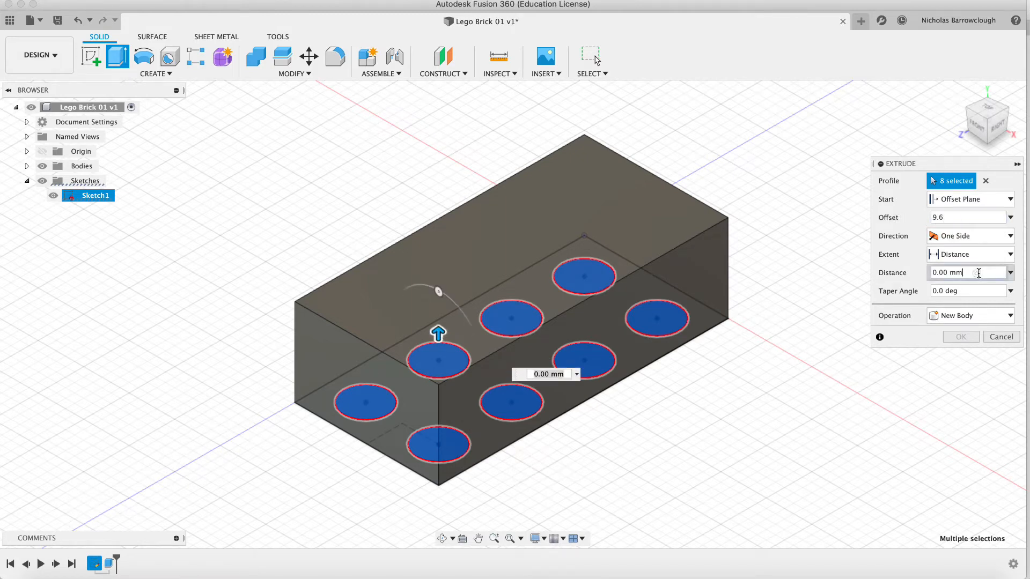
{"action": "type", "text": "1."}
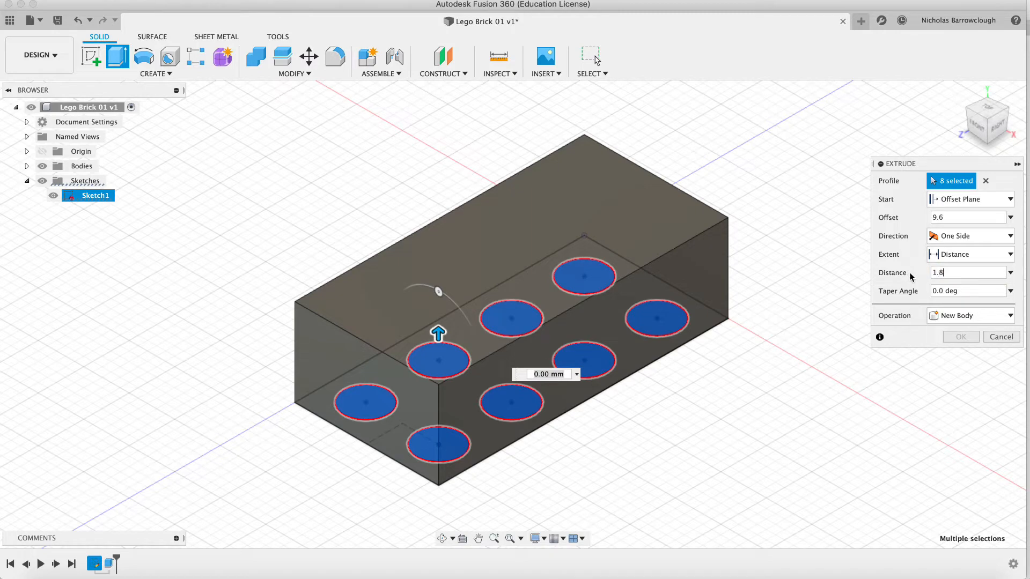
{"action": "type", "text": "8"}
Compare the stud preview from the right side with the Safari drawing and apply the extrusion as a join
{"action": "left_click", "coordinate": [994, 127]}
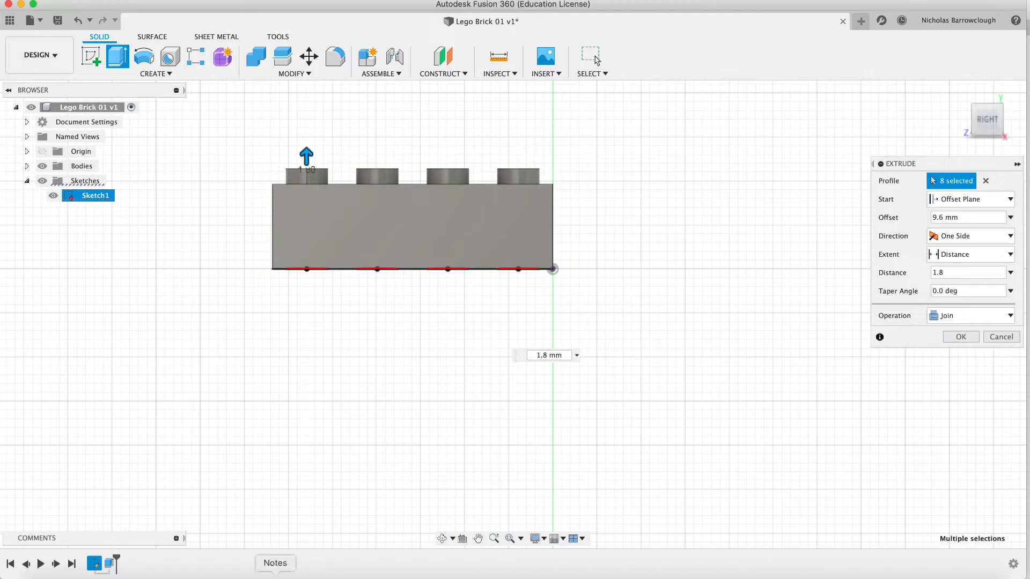
{"action": "left_click", "coordinate": [237, 570]}
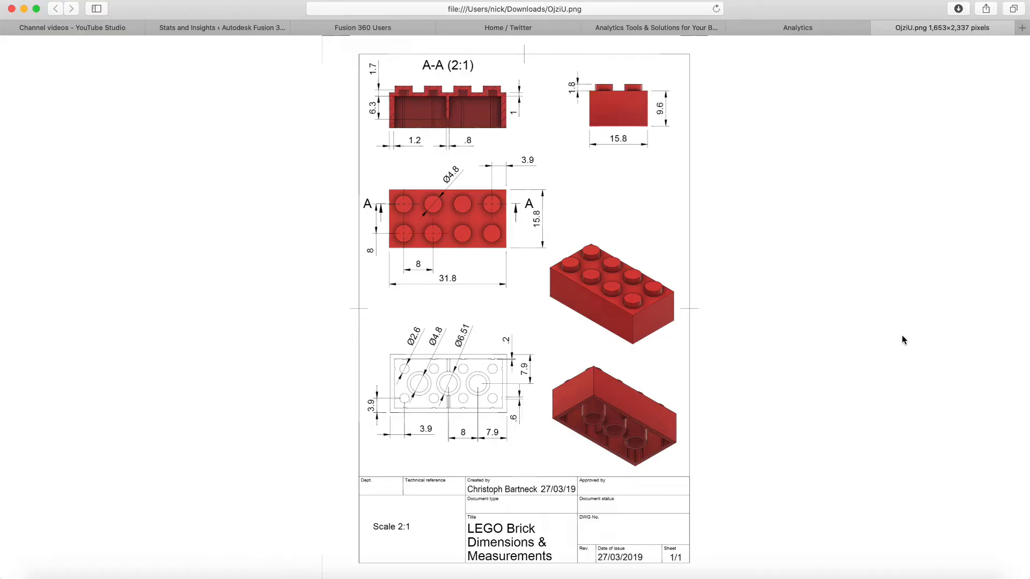
{"action": "left_click", "coordinate": [745, 567]}
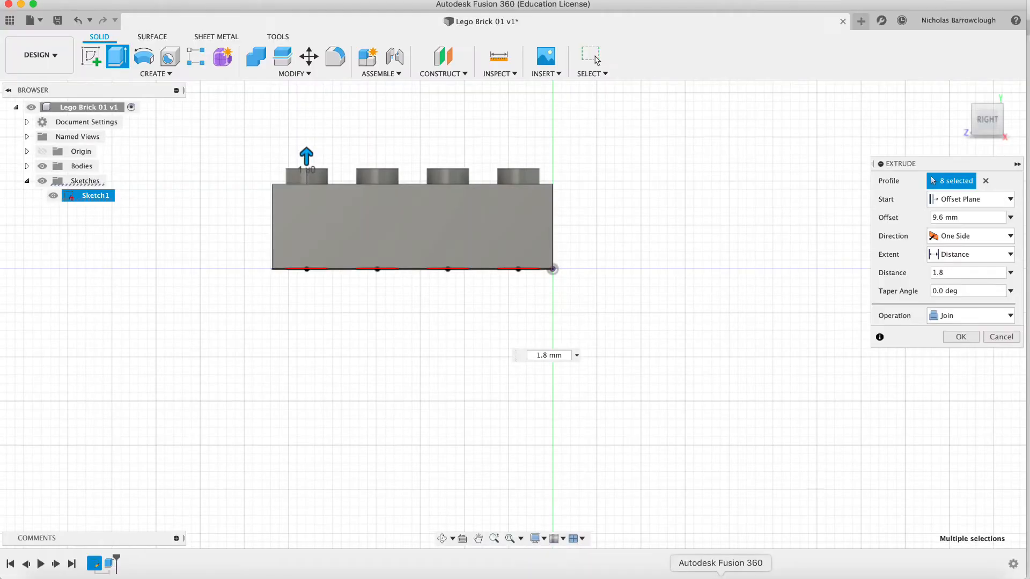
{"action": "left_click", "coordinate": [961, 336]}
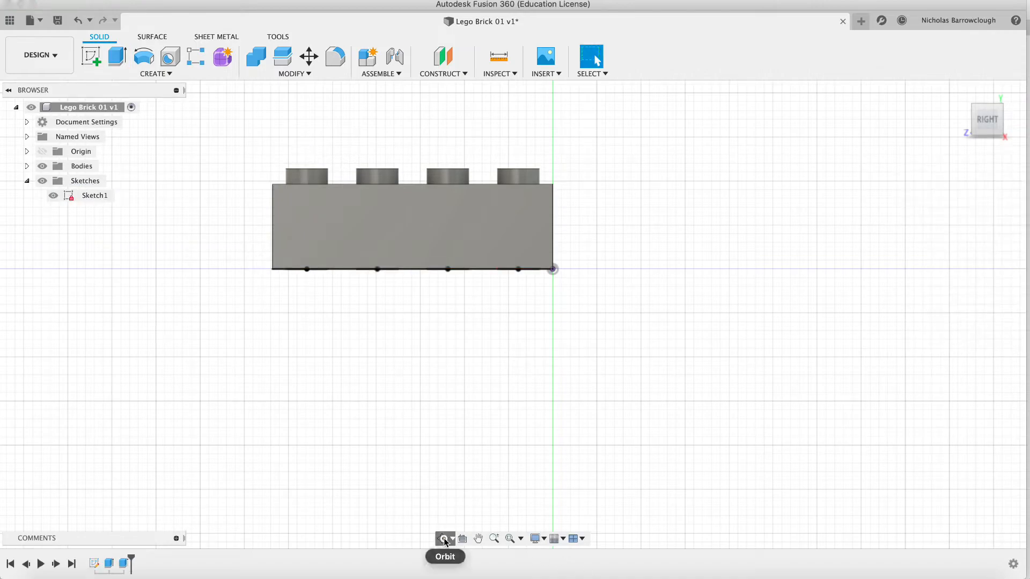
Hide the base sketch and check the brick's wall thickness on the drawing in Safari, returning to Fusion 360
{"action": "left_click", "coordinate": [442, 539]}
{"action": "mouse_move", "coordinate": [436, 290]}
{"action": "left_mouse_down"}
{"action": "mouse_move", "coordinate": [465, 278]}
{"action": "mouse_move", "coordinate": [489, 313]}
{"action": "mouse_move", "coordinate": [485, 322]}
{"action": "mouse_move", "coordinate": [474, 305]}
{"action": "mouse_move", "coordinate": [462, 317]}
{"action": "mouse_move", "coordinate": [474, 305]}
{"action": "mouse_move", "coordinate": [472, 314]}
{"action": "left_mouse_up"}
{"action": "left_click", "coordinate": [53, 195]}
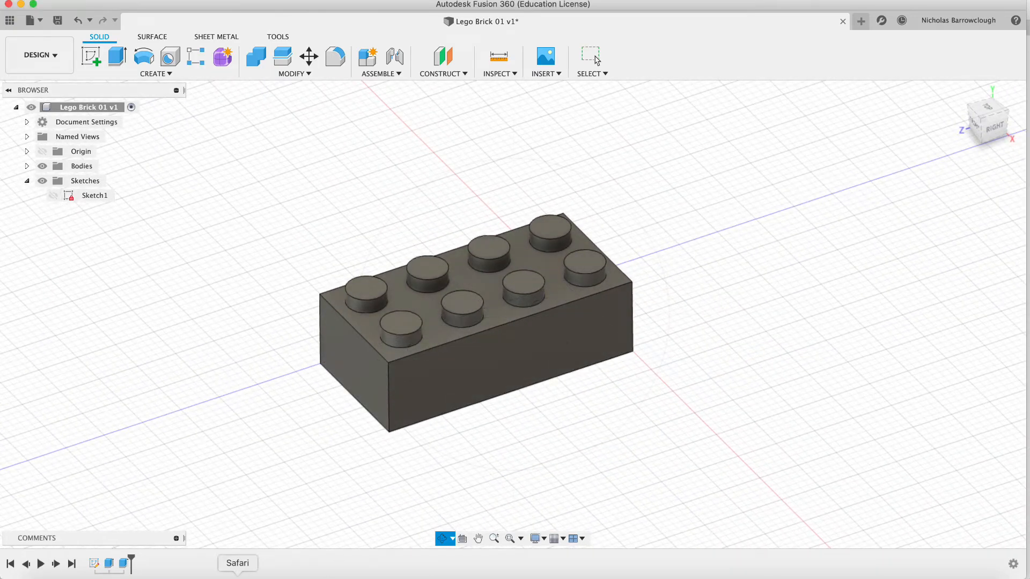
{"action": "left_click", "coordinate": [238, 573]}
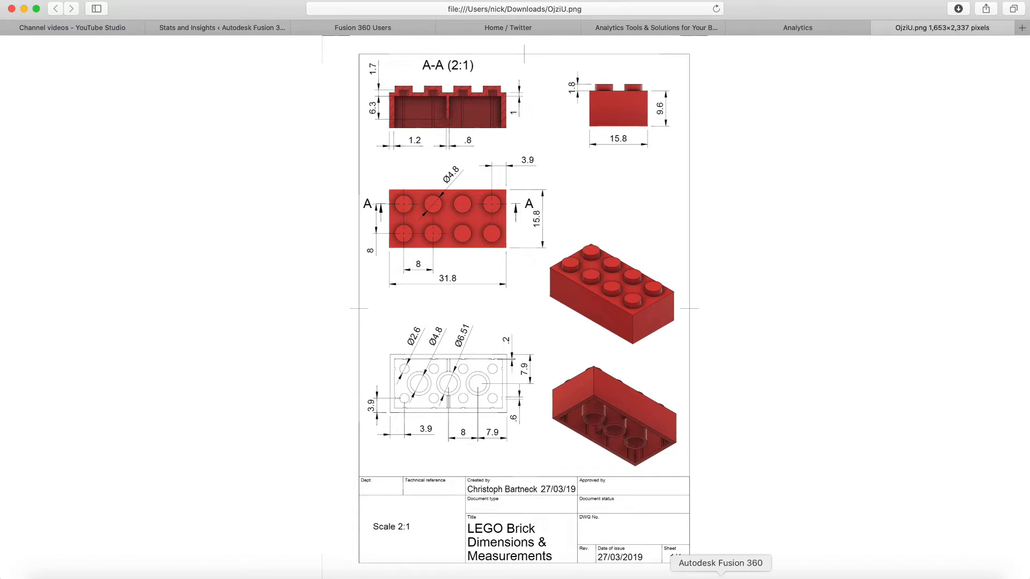
{"action": "left_click", "coordinate": [721, 575]}
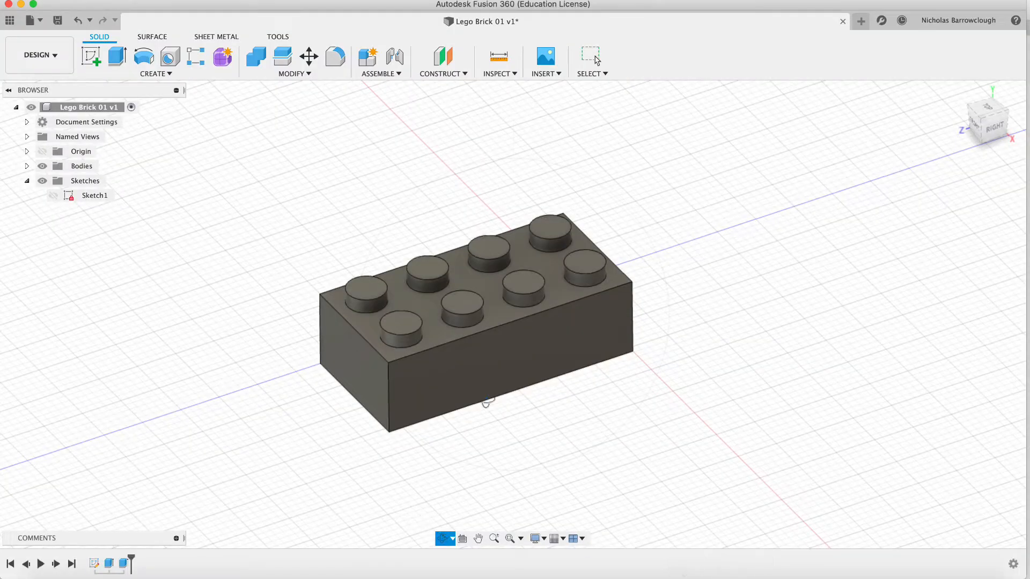
Shell the brick through its bottom face with an inside thickness of 1.2 mm
{"action": "left_click_drag", "start_coordinate": [485, 403], "coordinate": [476, 329]}
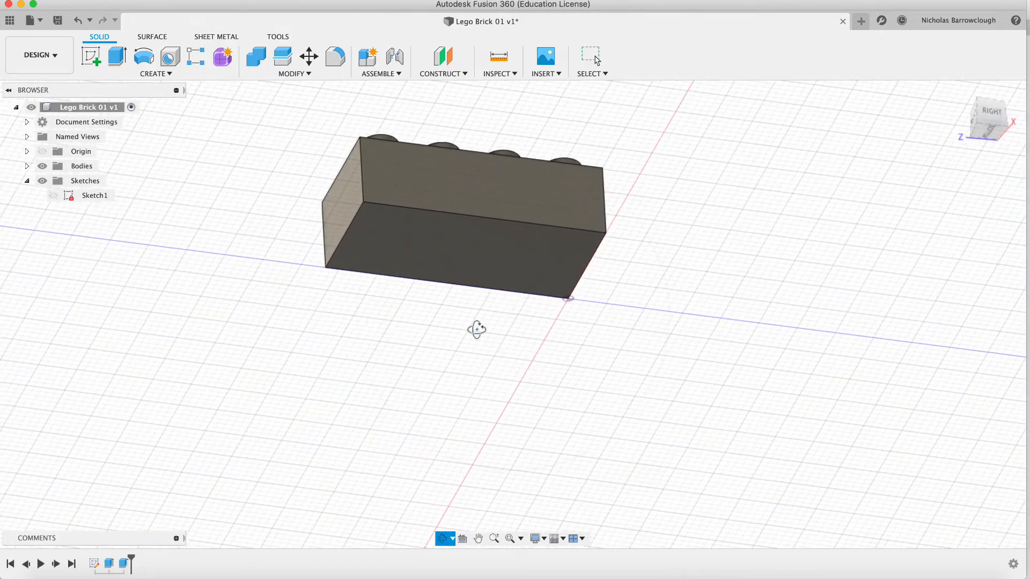
{"action": "left_click", "coordinate": [153, 74]}
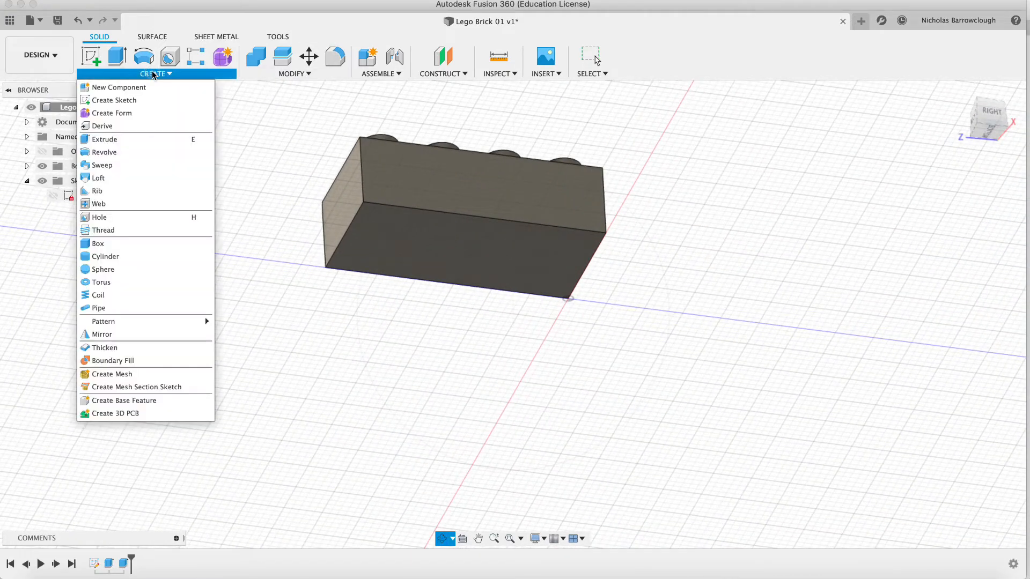
{"action": "left_click", "coordinate": [293, 75]}
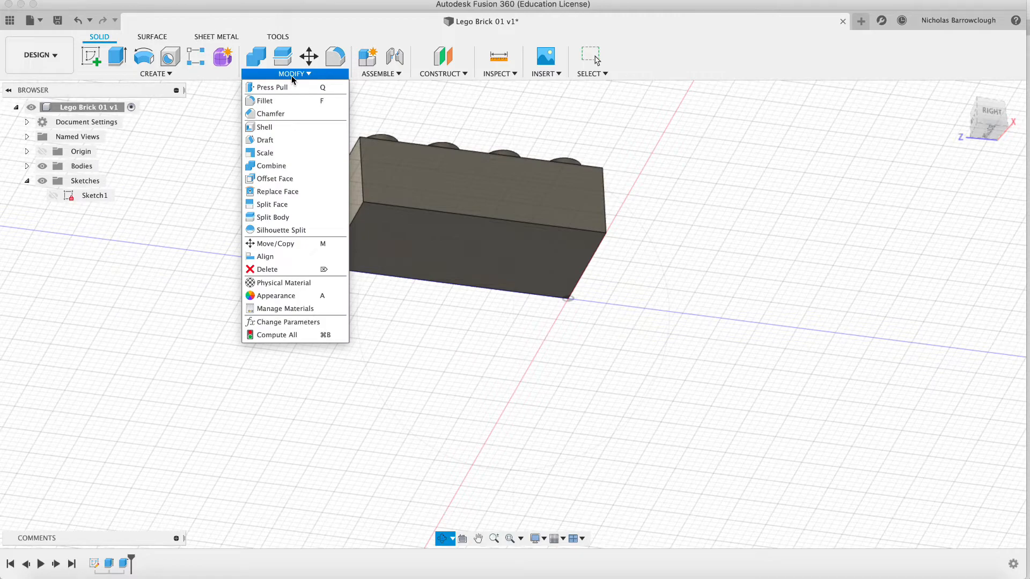
{"action": "left_click", "coordinate": [265, 128]}
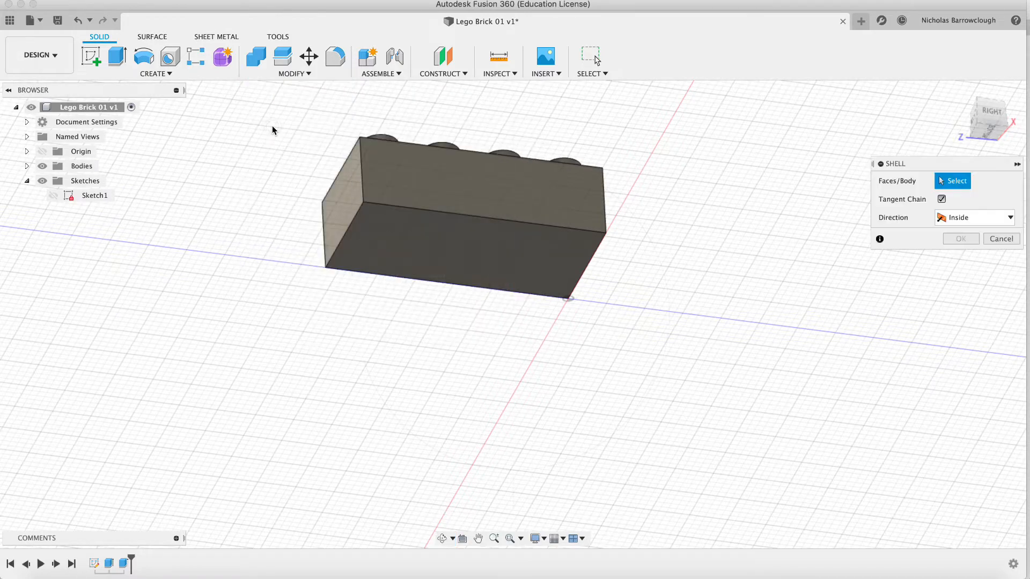
{"action": "left_click", "coordinate": [459, 260]}
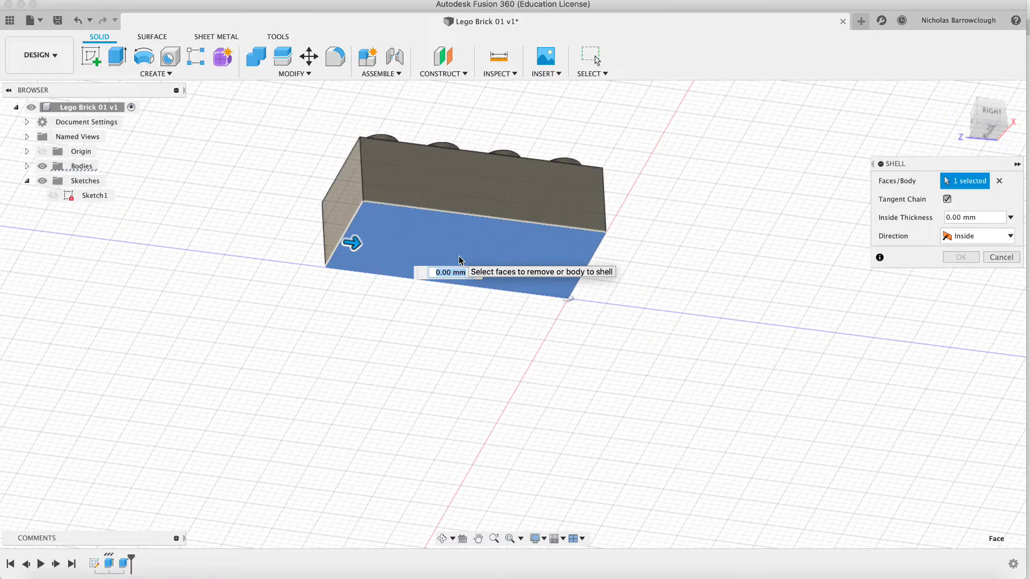
{"action": "type", "text": "1.2"}
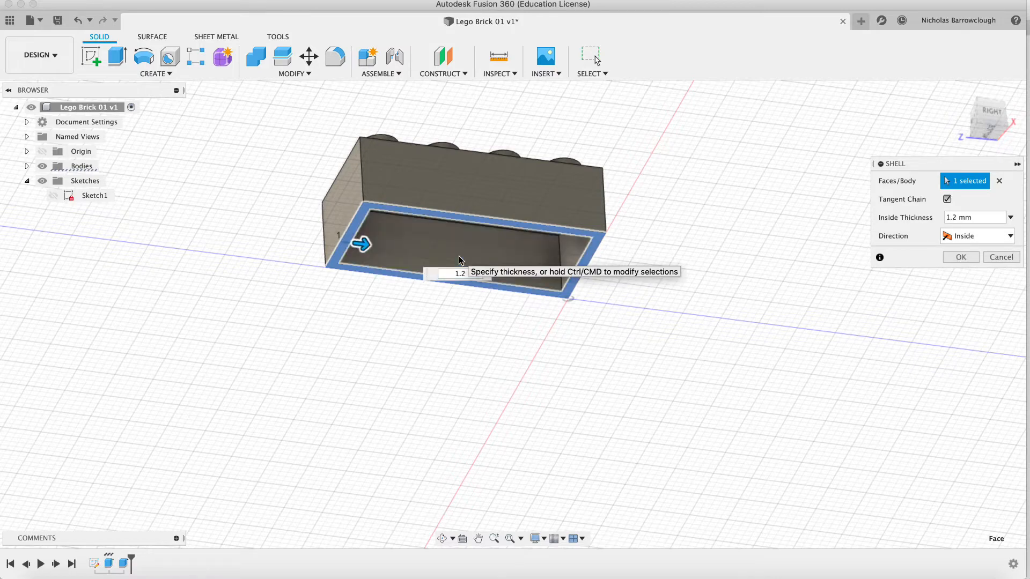
{"action": "left_click", "coordinate": [960, 257]}
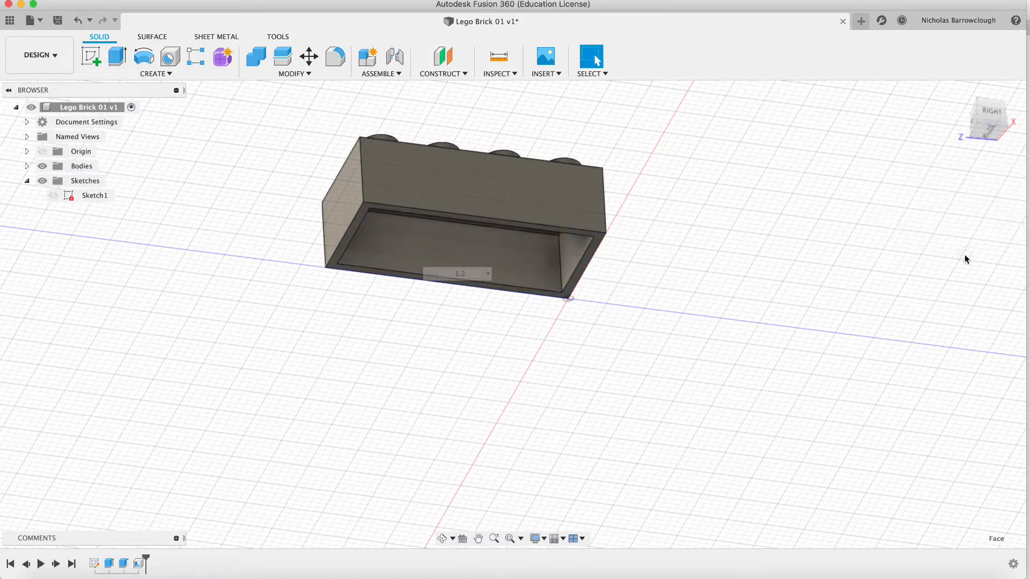
Examine the hollowed underside of the brick straight on from below and compare it with the drawing in Safari
{"action": "left_click", "coordinate": [441, 539]}
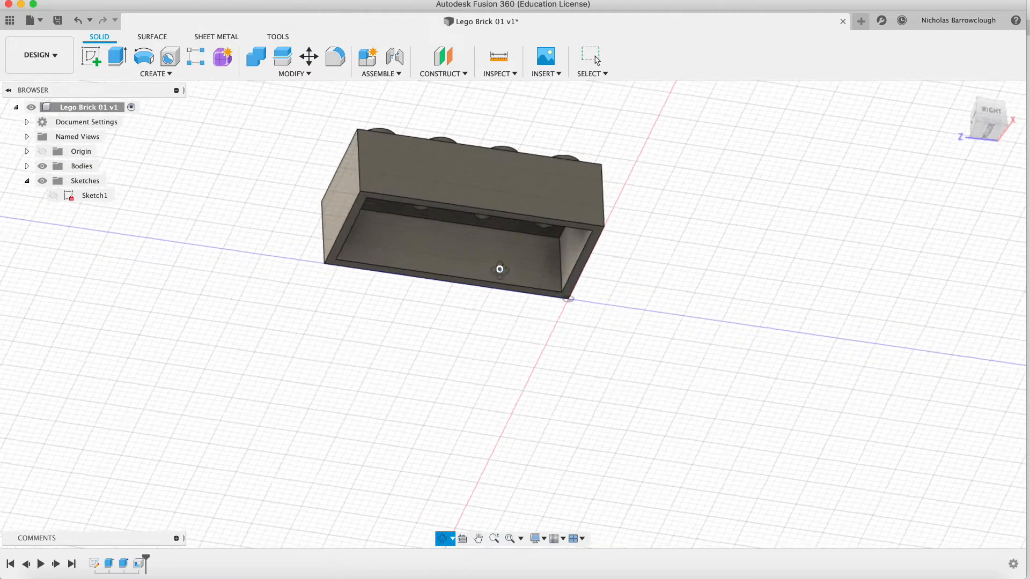
{"action": "left_click_drag", "start_coordinate": [499, 269], "coordinate": [499, 211]}
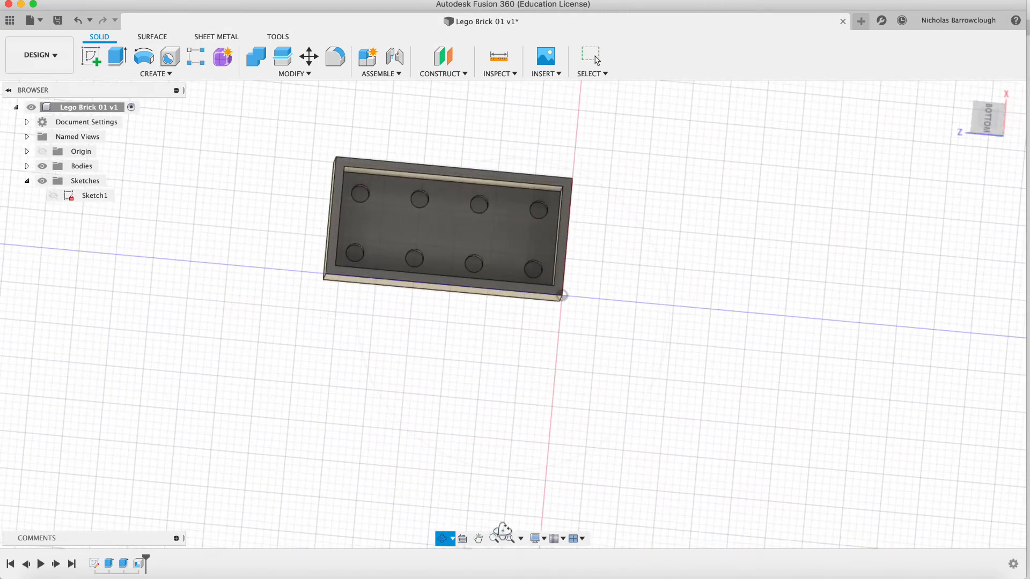
{"action": "left_click", "coordinate": [494, 539]}
{"action": "left_click_drag", "start_coordinate": [473, 247], "coordinate": [462, 210]}
{"action": "left_click", "coordinate": [988, 116]}
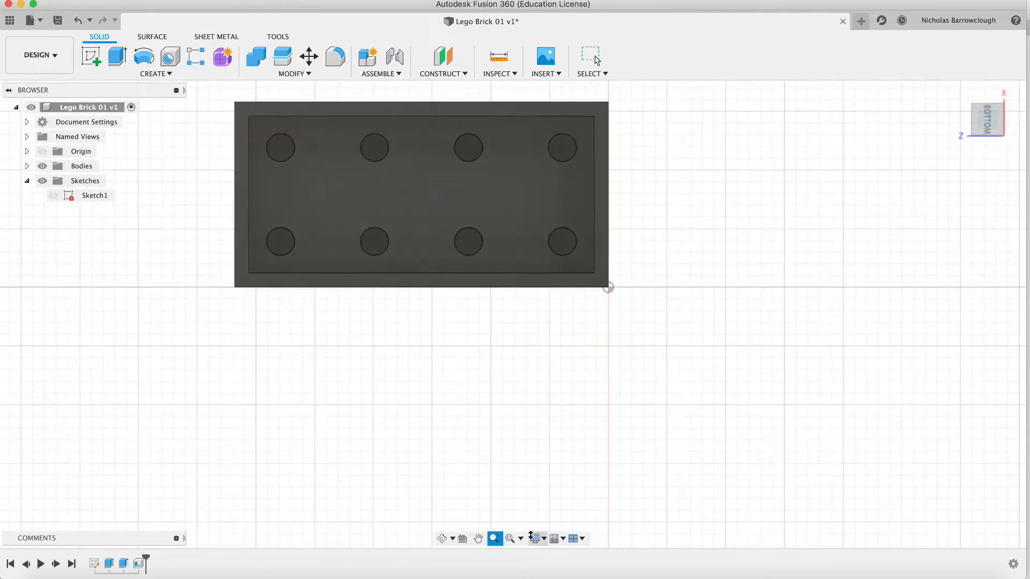
{"action": "left_click_drag", "start_coordinate": [476, 284], "coordinate": [474, 307]}
{"action": "scroll", "coordinate": [475, 308], "scroll_direction": "up", "scroll_amount": 3}
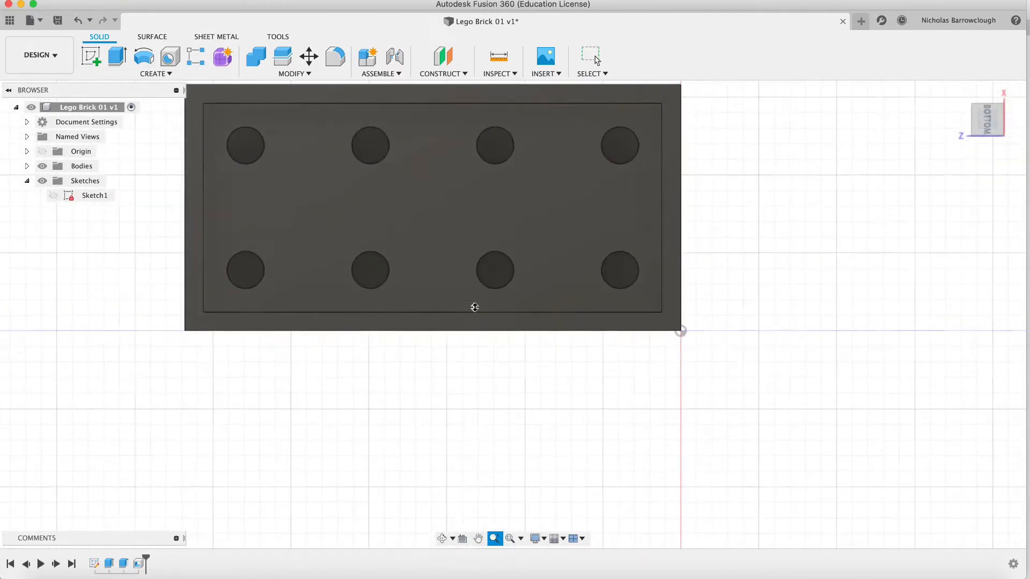
{"action": "scroll", "coordinate": [475, 308], "scroll_direction": "left", "scroll_amount": 3}
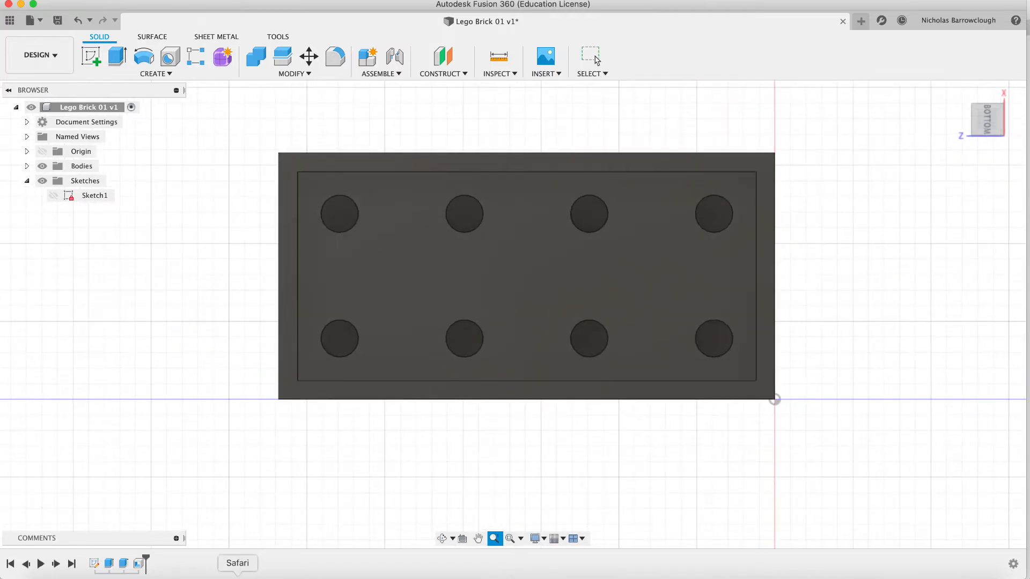
{"action": "left_click", "coordinate": [238, 572]}
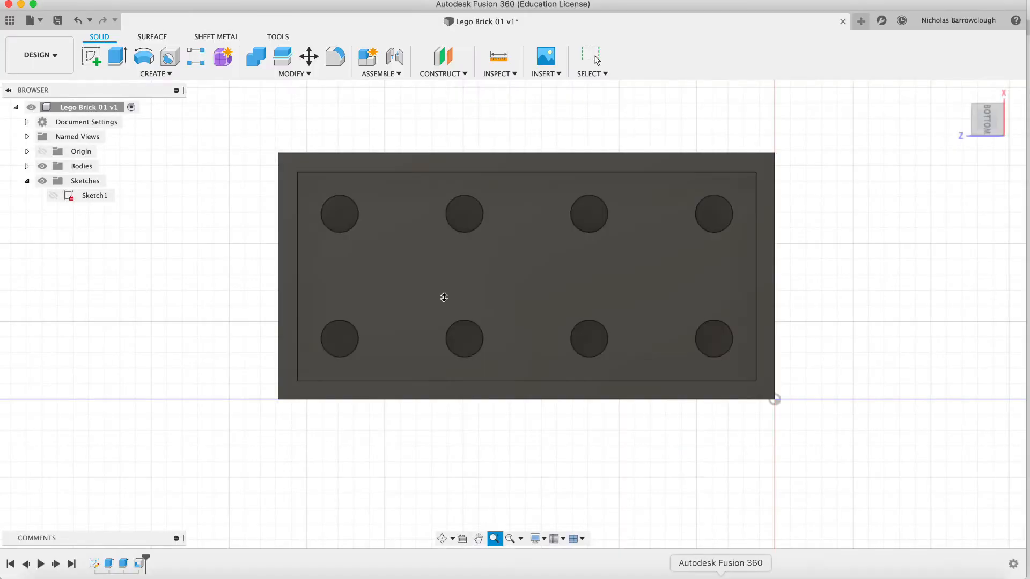
Measure the diameter of a stud recess inside the brick's underside and tilt the model to view its depth
{"action": "left_click", "coordinate": [500, 68]}
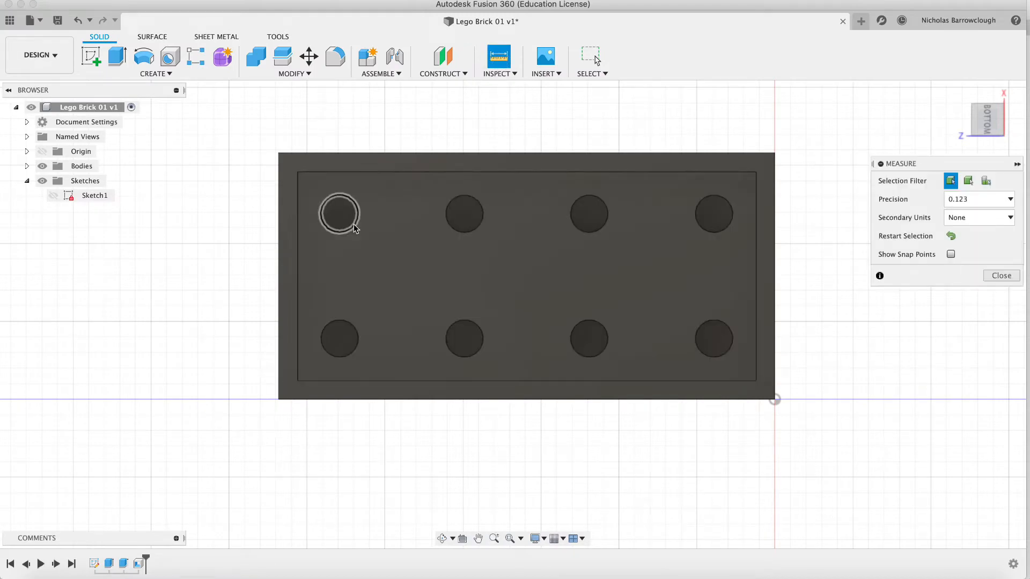
{"action": "left_click", "coordinate": [354, 228]}
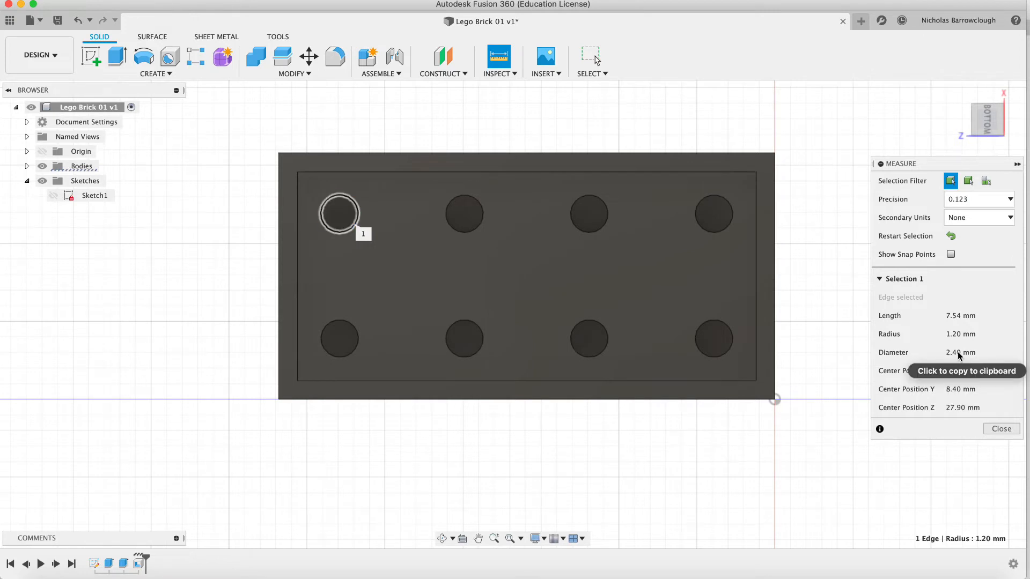
{"action": "left_click", "coordinate": [1001, 429]}
{"action": "left_click", "coordinate": [441, 537]}
{"action": "left_click_drag", "start_coordinate": [531, 239], "coordinate": [541, 269]}
Switch to Safari to examine the underside tubes, stud recesses and their dimensions on the drawing, then return to Fusion 360
{"action": "left_click", "coordinate": [237, 576]}
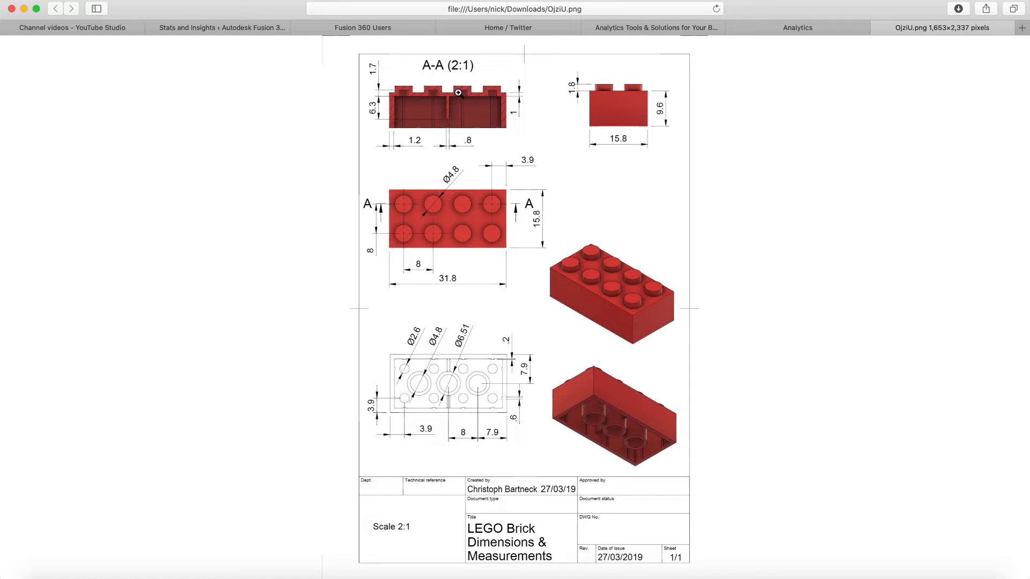
{"action": "left_click", "coordinate": [631, 444]}
{"action": "scroll", "coordinate": [777, 326], "scroll_direction": "up", "scroll_amount": 1}
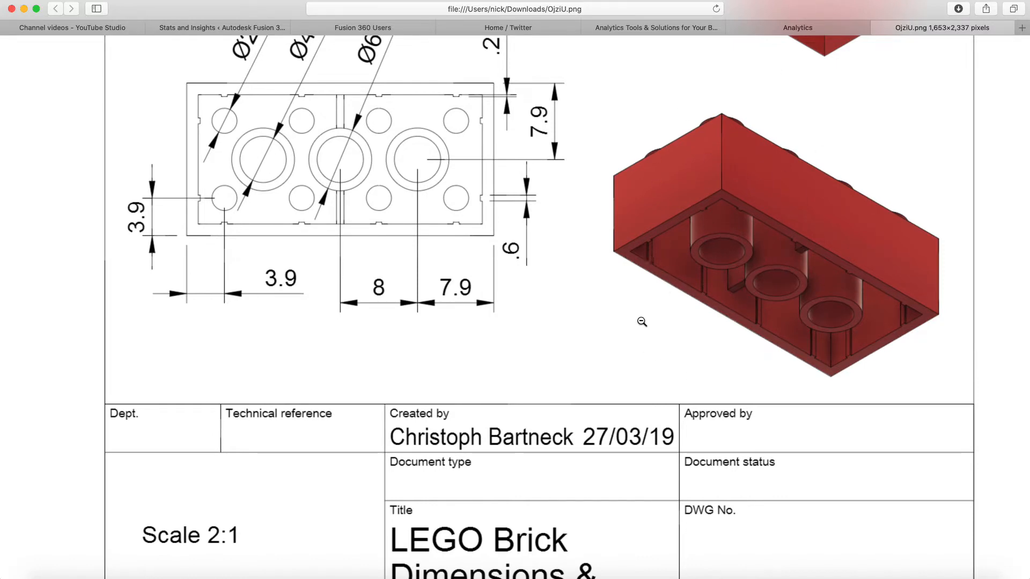
{"action": "scroll", "coordinate": [640, 321], "scroll_direction": "up", "scroll_amount": 5}
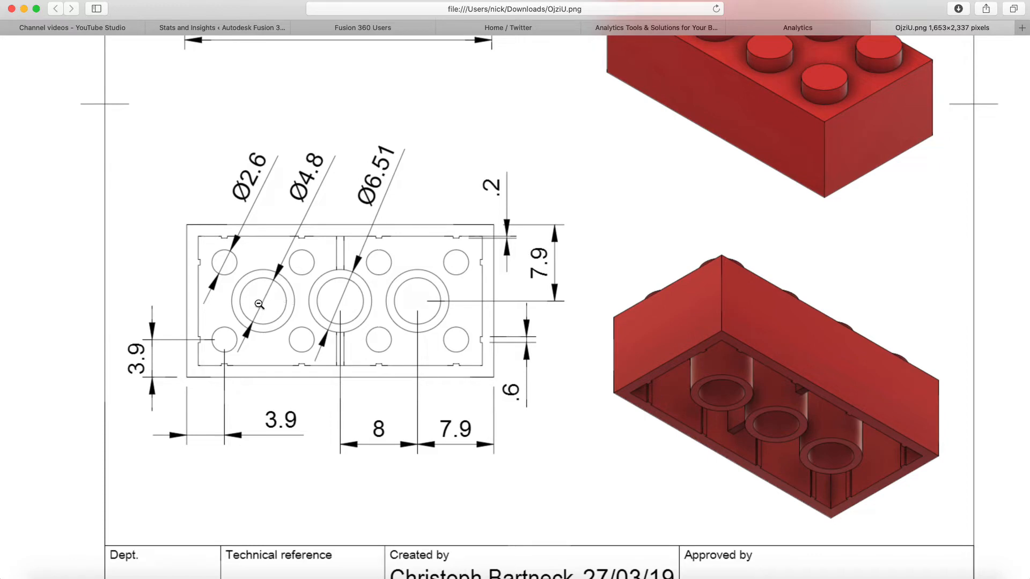
{"action": "scroll", "coordinate": [411, 201], "scroll_direction": "up", "scroll_amount": 5}
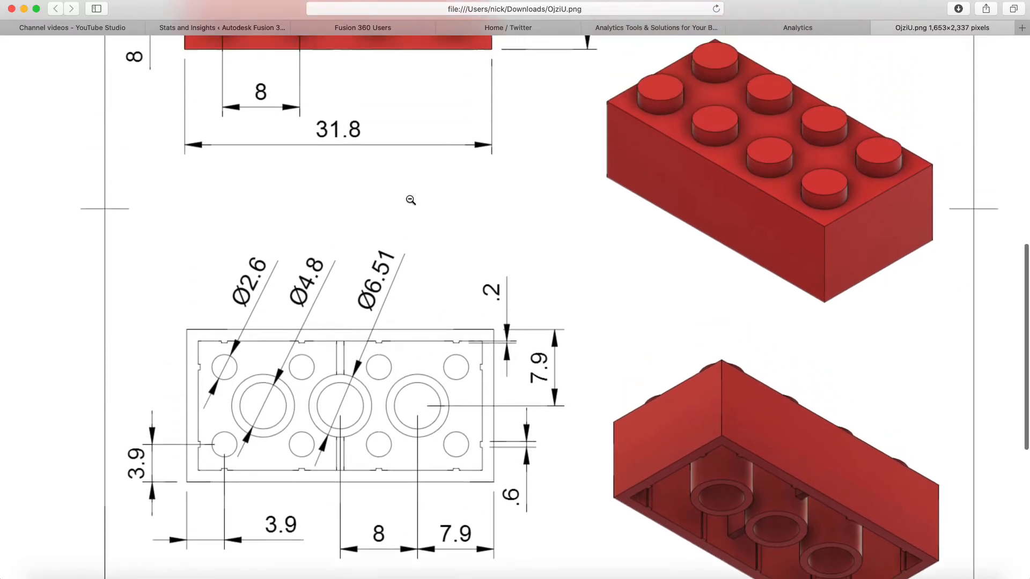
{"action": "scroll", "coordinate": [411, 200], "scroll_direction": "up", "scroll_amount": 6}
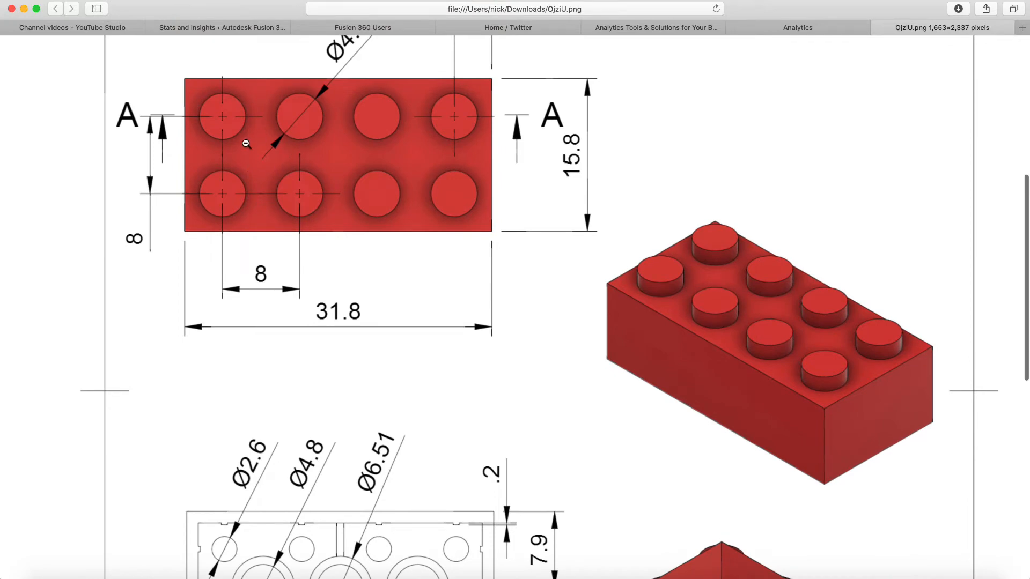
{"action": "scroll", "coordinate": [414, 340], "scroll_direction": "down", "scroll_amount": 9}
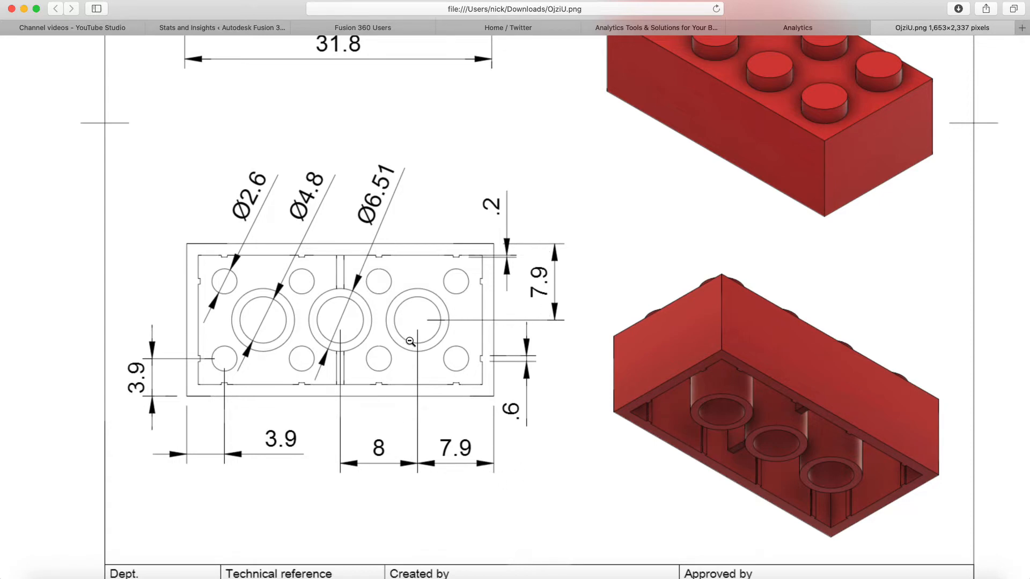
{"action": "left_click", "coordinate": [720, 575]}
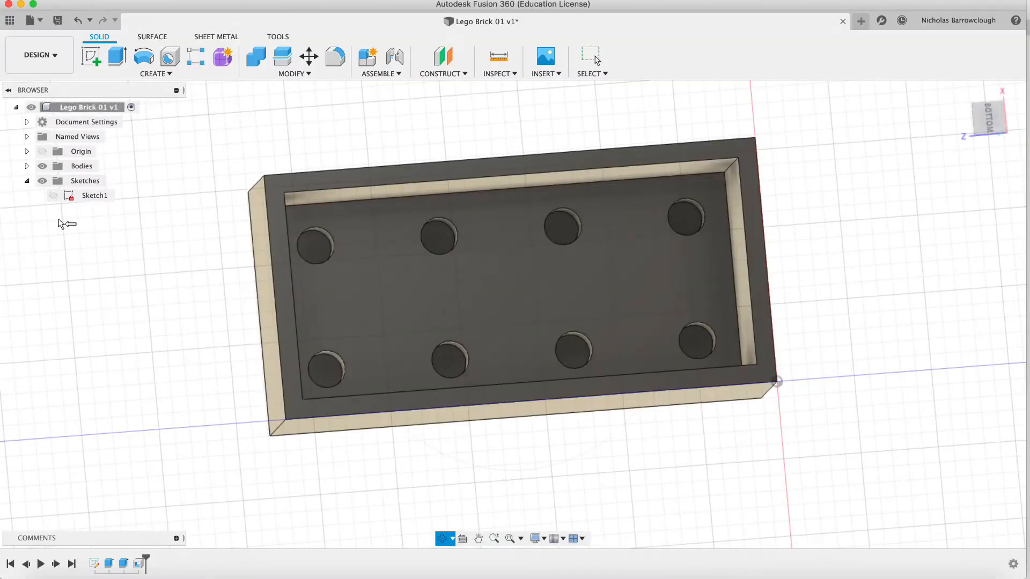
Make Sketch1 visible again and open it for editing
{"action": "left_click", "coordinate": [54, 196]}
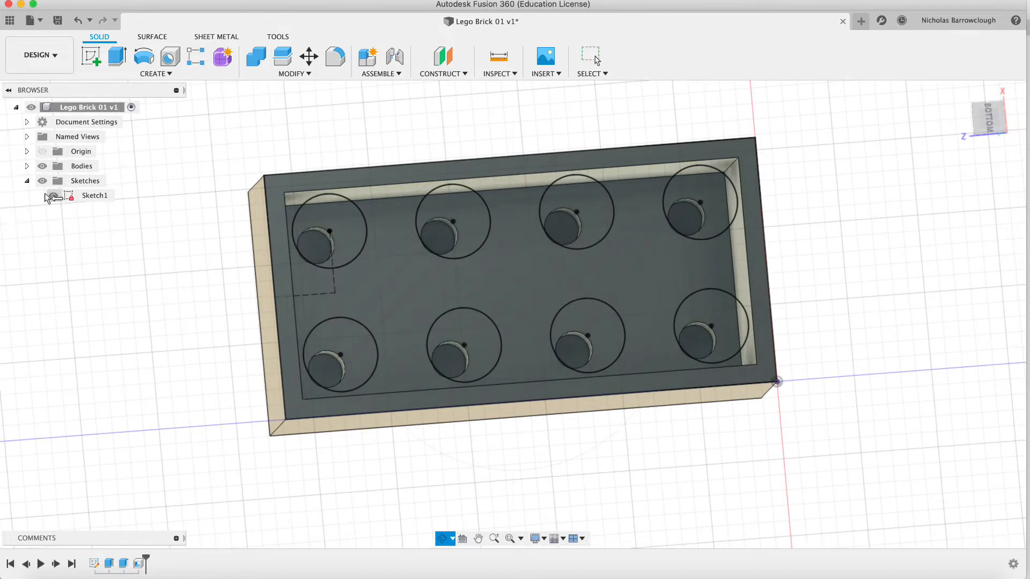
{"action": "key", "text": "Escape"}
{"action": "left_click", "coordinate": [92, 196]}
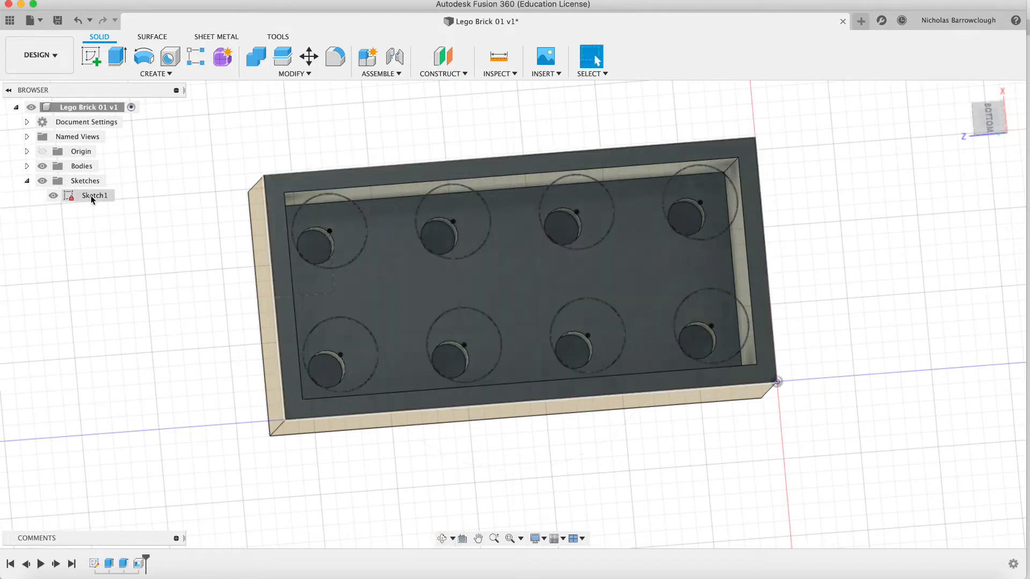
{"action": "right_click", "coordinate": [92, 200]}
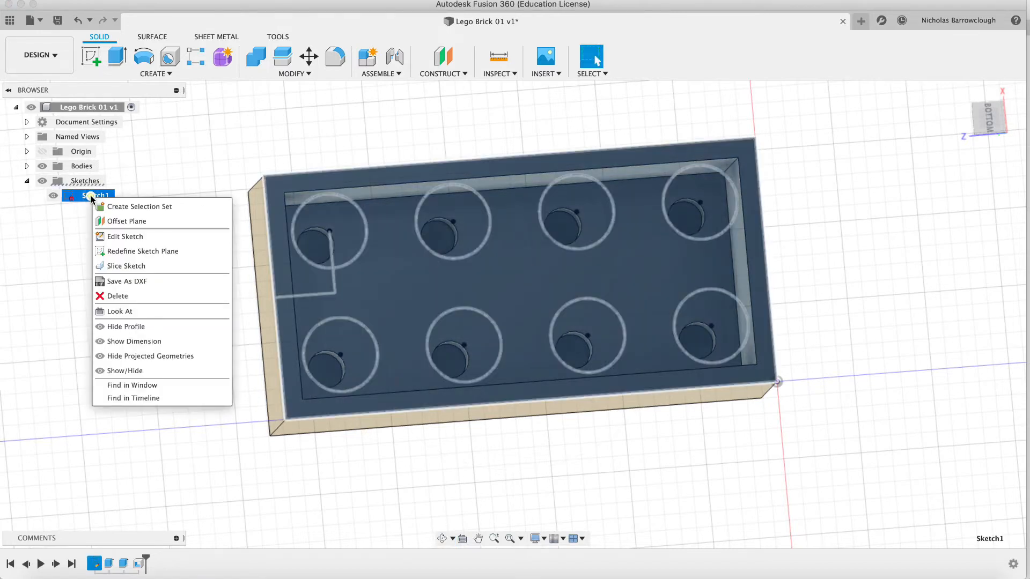
{"action": "left_click", "coordinate": [123, 237]}
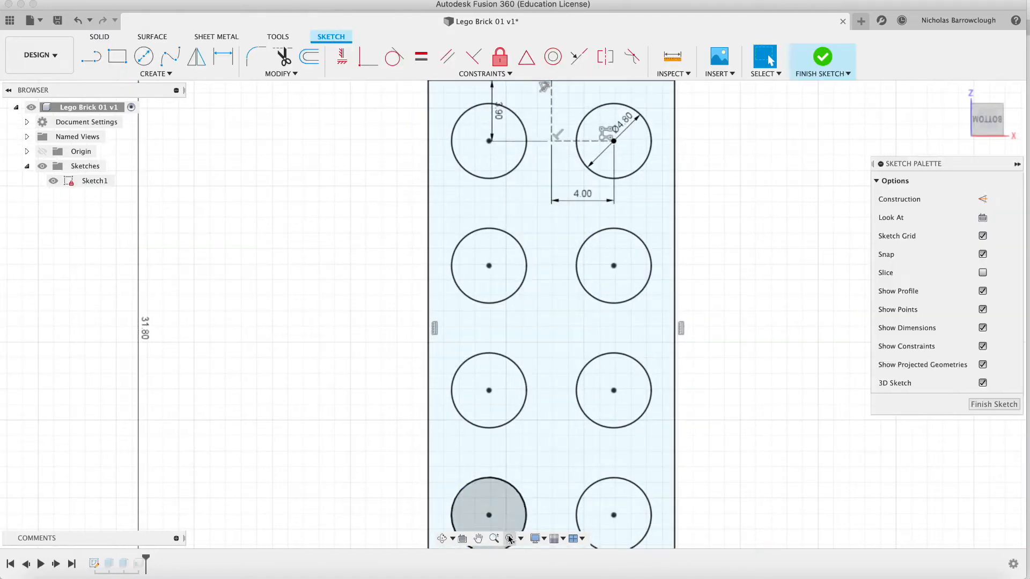
{"action": "left_click", "coordinate": [494, 538]}
{"action": "left_click_drag", "start_coordinate": [538, 416], "coordinate": [532, 390]}
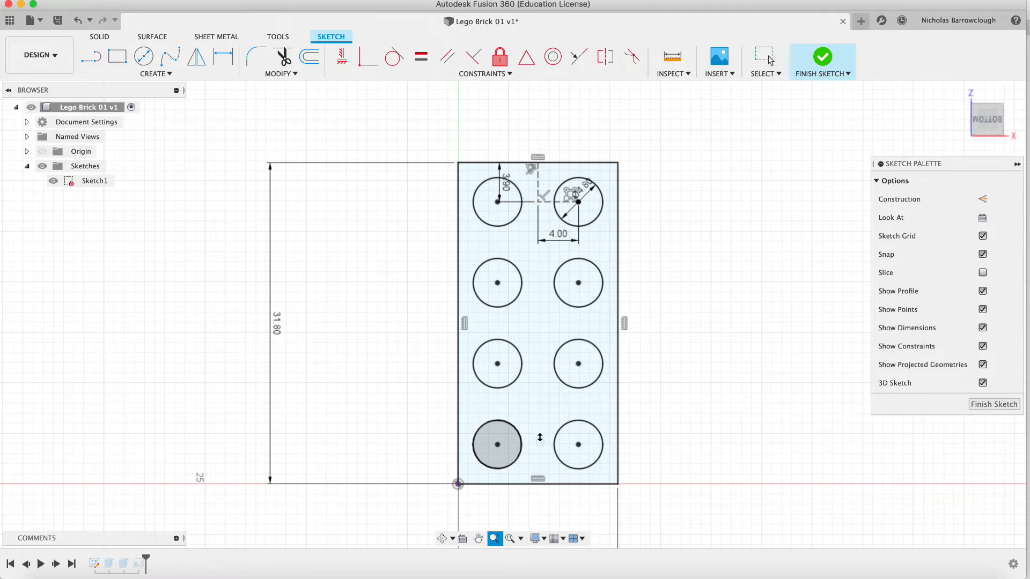
{"action": "left_click_drag", "start_coordinate": [540, 439], "coordinate": [540, 466]}
{"action": "left_click", "coordinate": [479, 538]}
{"action": "mouse_move", "coordinate": [614, 448]}
{"action": "left_mouse_down"}
{"action": "mouse_move", "coordinate": [601, 354]}
{"action": "mouse_move", "coordinate": [560, 280]}
{"action": "left_mouse_up"}
{"action": "key", "text": "Escape"}
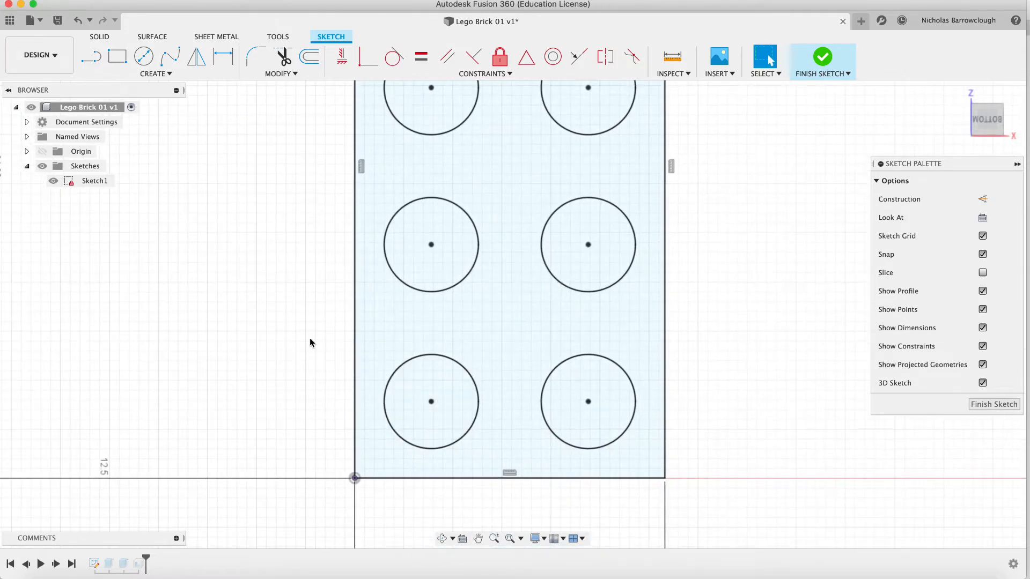
{"action": "left_click", "coordinate": [93, 58]}
{"action": "scroll", "coordinate": [517, 421], "scroll_direction": "down", "scroll_amount": 4}
{"action": "left_click", "coordinate": [518, 420]}
{"action": "key", "text": "Escape"}
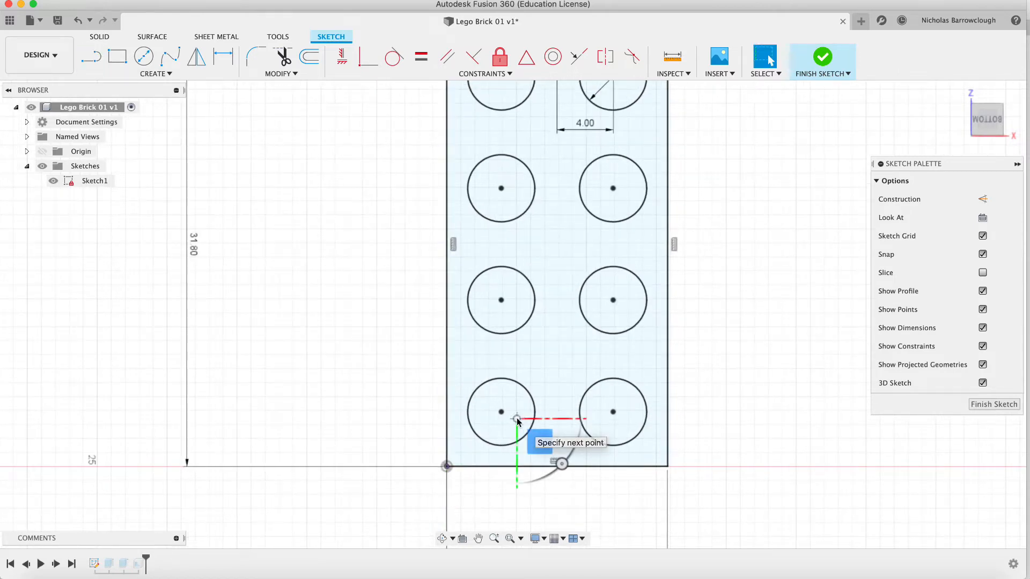
Check the end tube's centre distance from the brick's short edge on the drawing in Safari and return to Fusion 360
{"action": "scroll", "coordinate": [744, 524], "scroll_direction": "up", "scroll_amount": 2}
{"action": "scroll", "coordinate": [315, 539], "scroll_direction": "up", "scroll_amount": 1}
{"action": "middle_click_drag", "start_coordinate": [321, 487], "coordinate": [286, 479]}
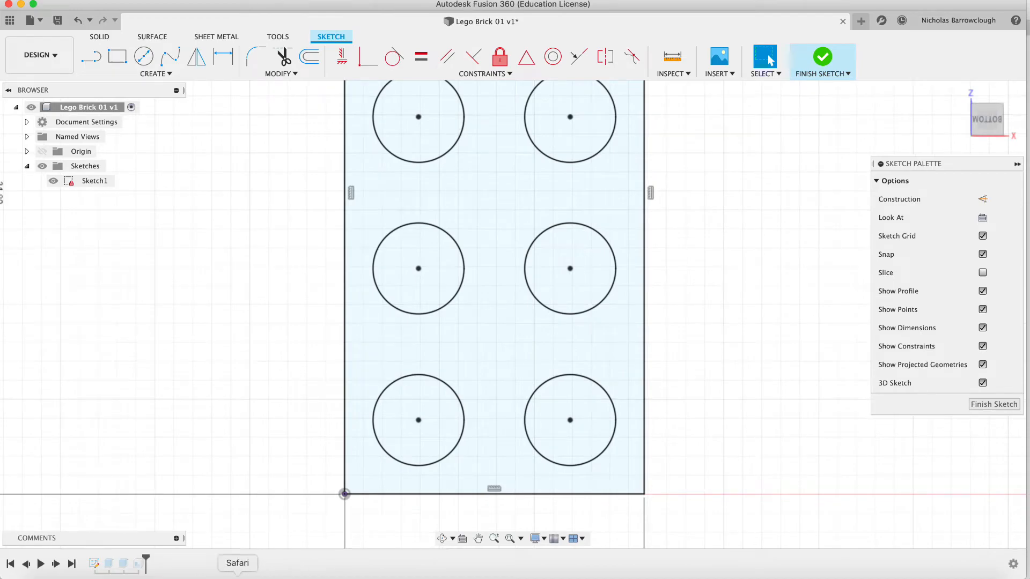
{"action": "left_click", "coordinate": [236, 573]}
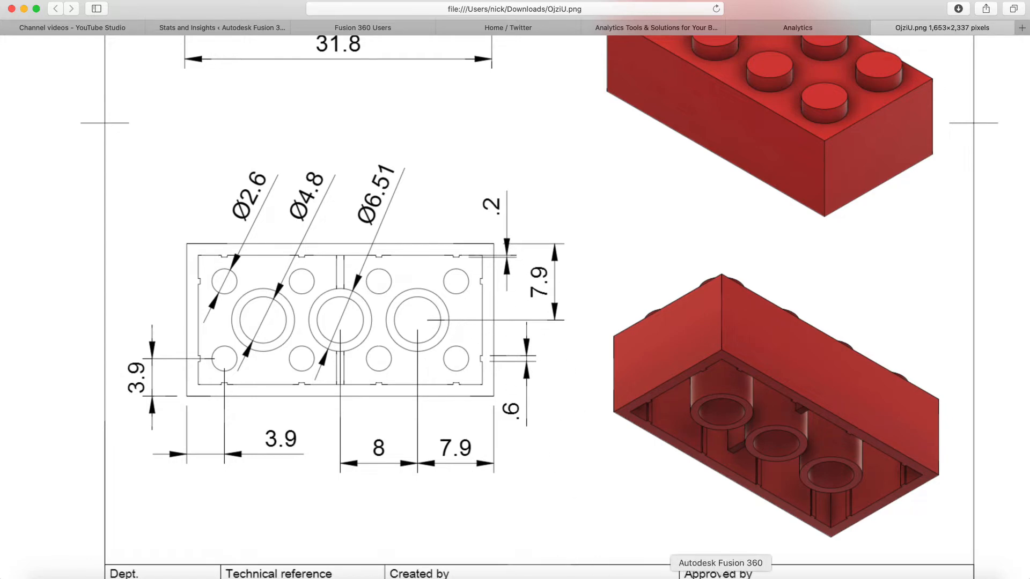
{"action": "left_click", "coordinate": [720, 575]}
Draw a 7.9 mm line perpendicular from the midpoint of the rectangle's short edge at the origin and convert it to construction geometry
{"action": "left_click", "coordinate": [94, 60]}
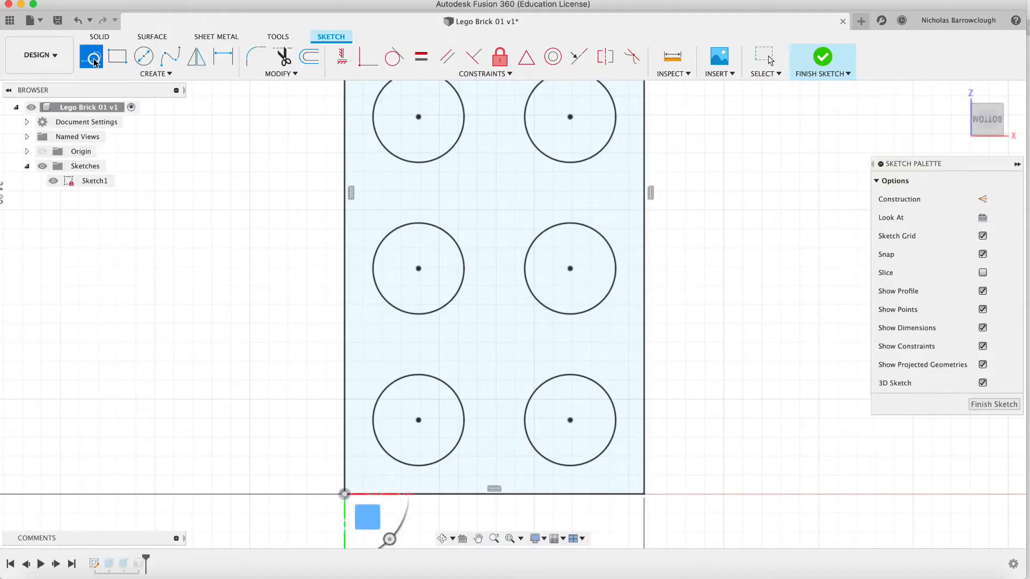
{"action": "left_click", "coordinate": [494, 494]}
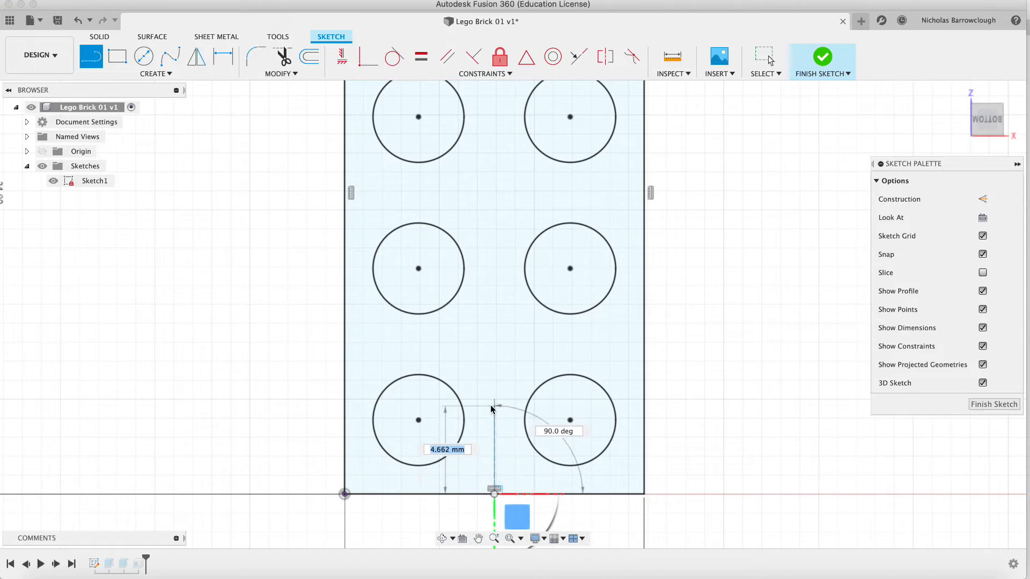
{"action": "type", "text": "7"}
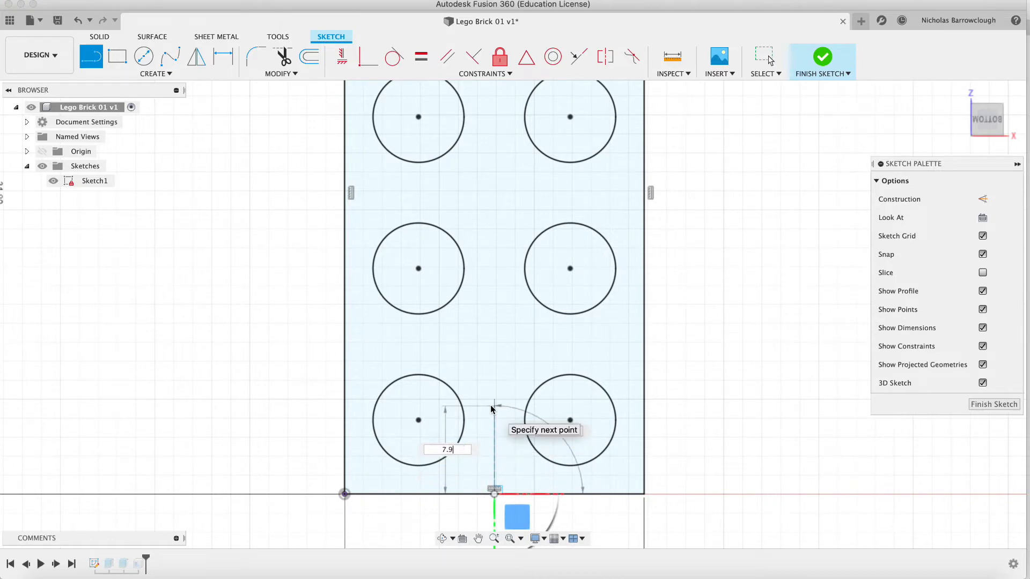
{"action": "type", "text": ".9"}
{"action": "key", "text": "Return"}
{"action": "key", "text": "Escape"}
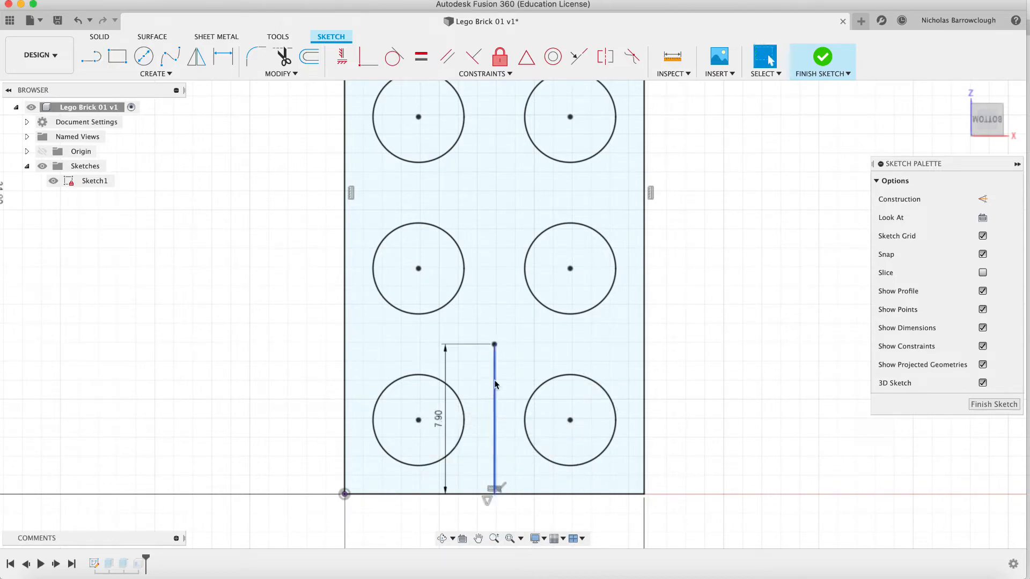
{"action": "left_click", "coordinate": [496, 384]}
{"action": "right_click", "coordinate": [495, 384]}
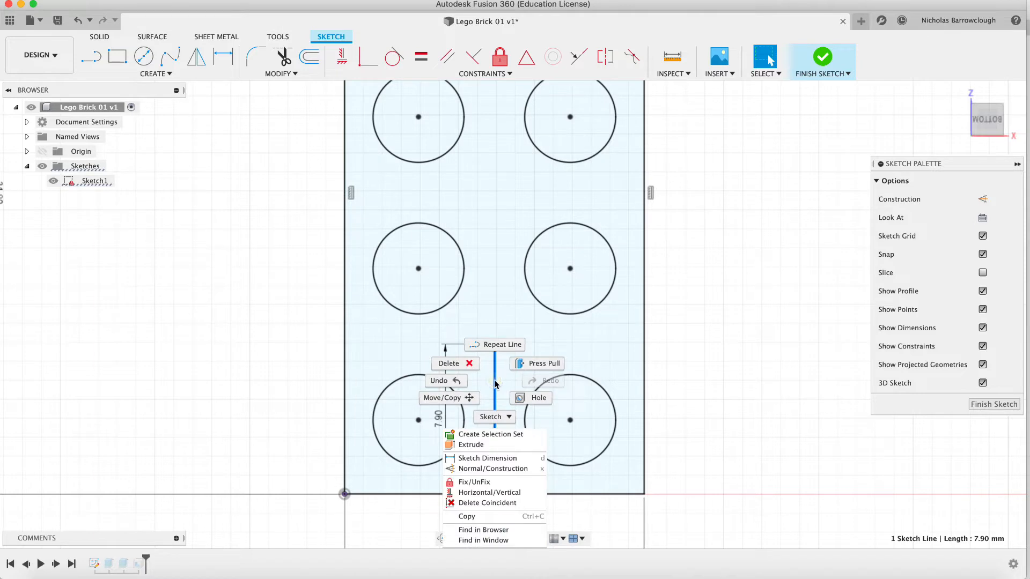
{"action": "left_click", "coordinate": [485, 469]}
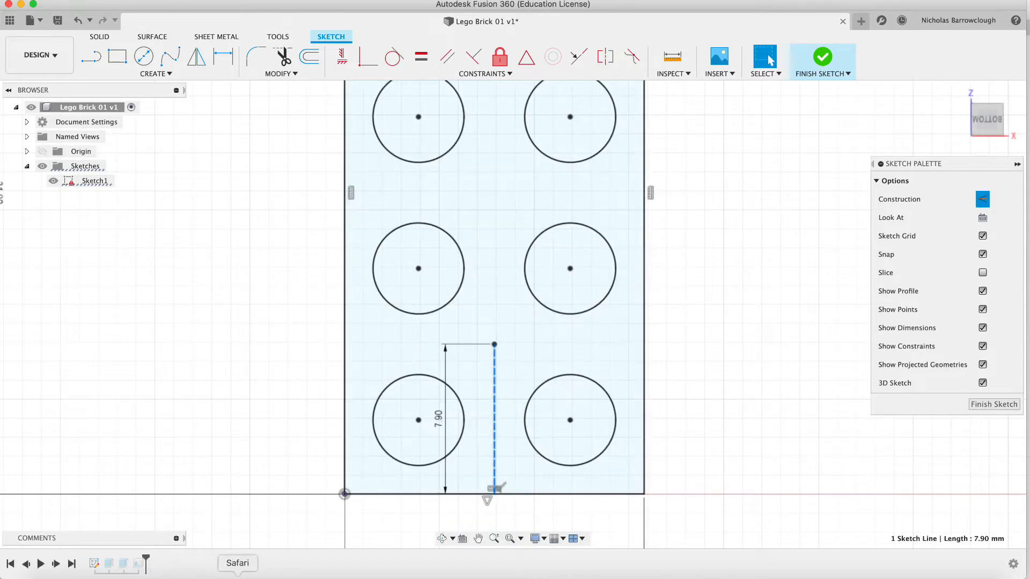
Draw a 6.51 mm diameter circle centred on the construction line's free end, checking the tube diameters on the Safari drawing
{"action": "left_click", "coordinate": [237, 578]}
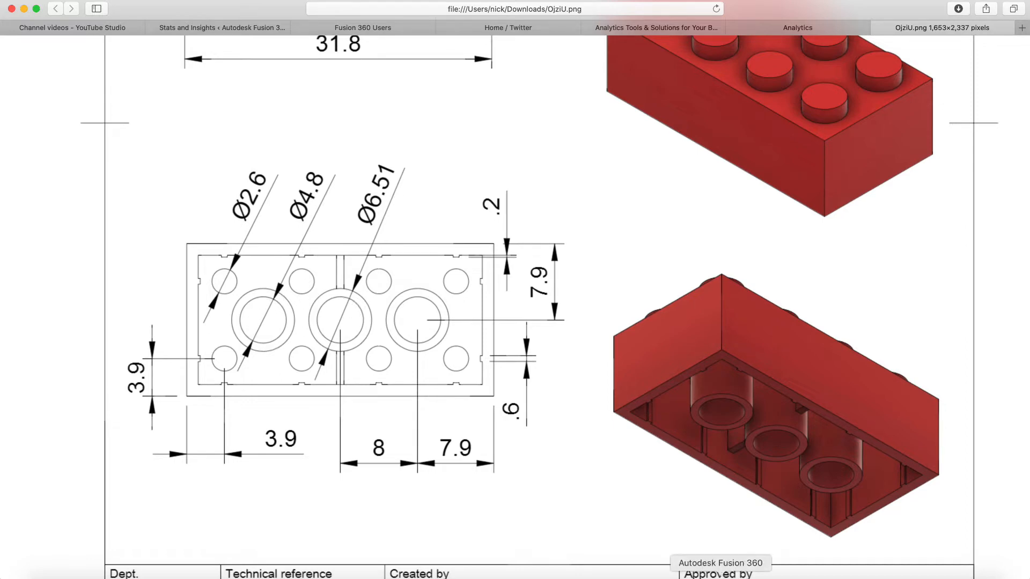
{"action": "left_click", "coordinate": [721, 575]}
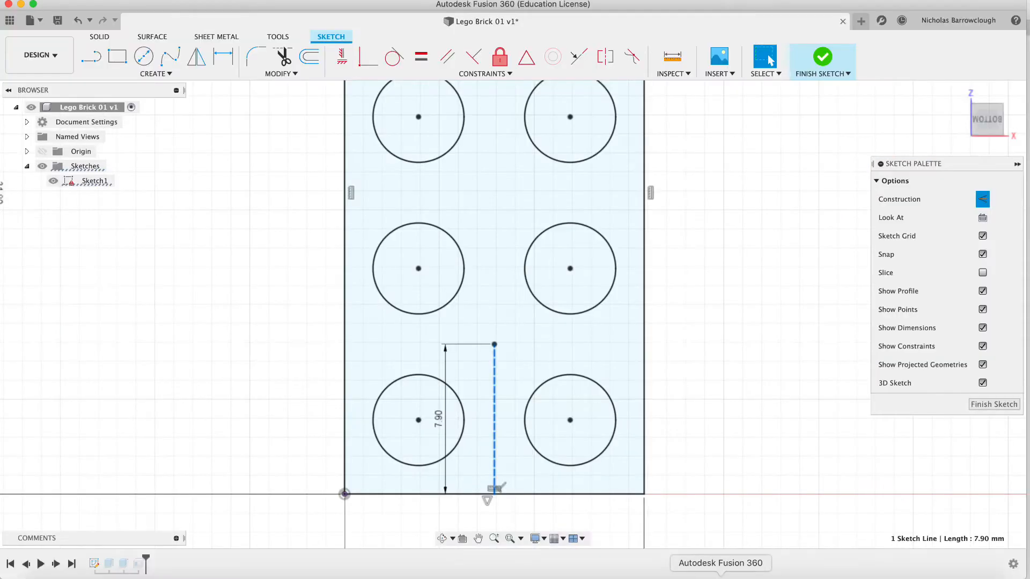
{"action": "left_click", "coordinate": [145, 57]}
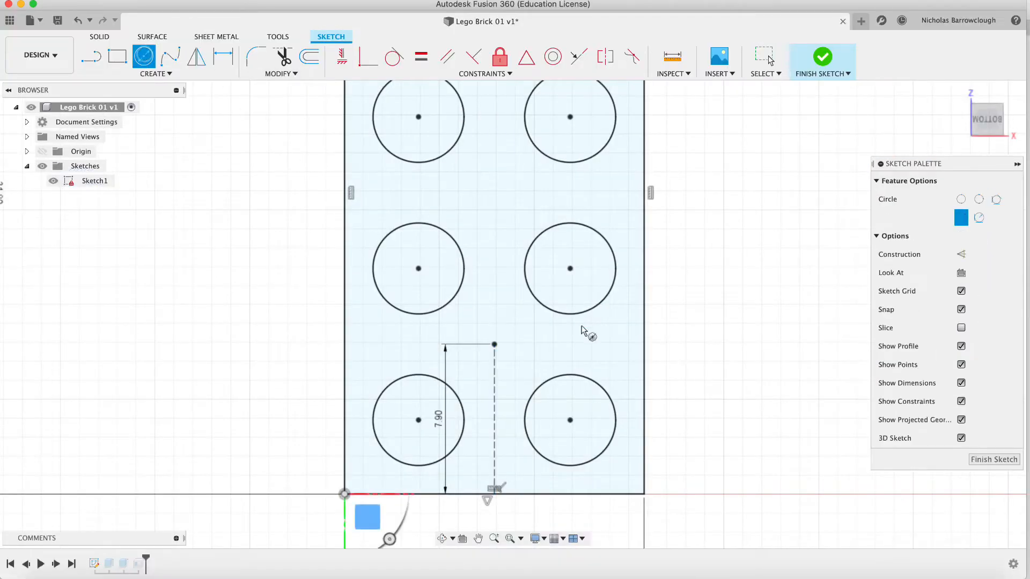
{"action": "left_click", "coordinate": [494, 344]}
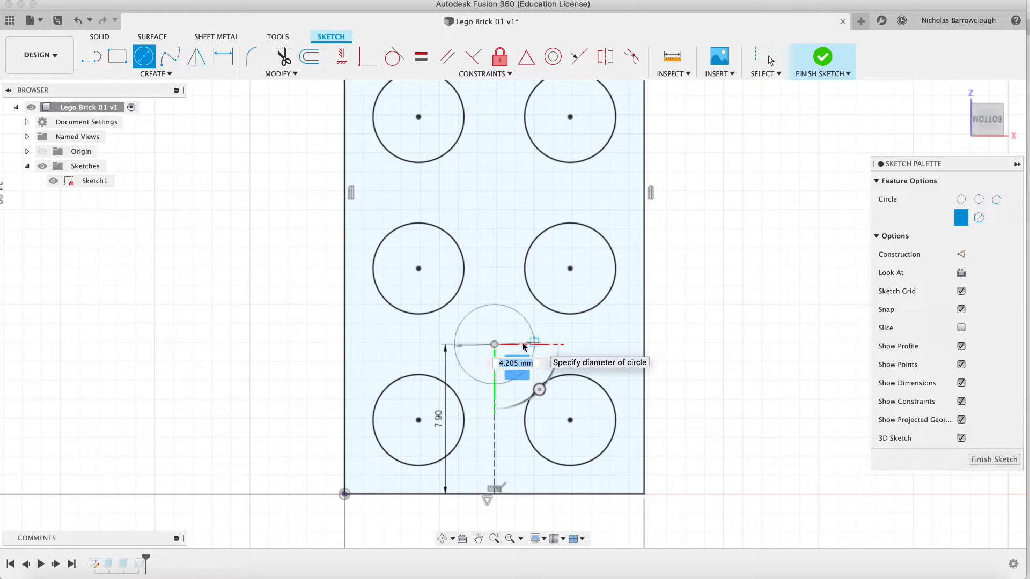
{"action": "left_click", "coordinate": [238, 575]}
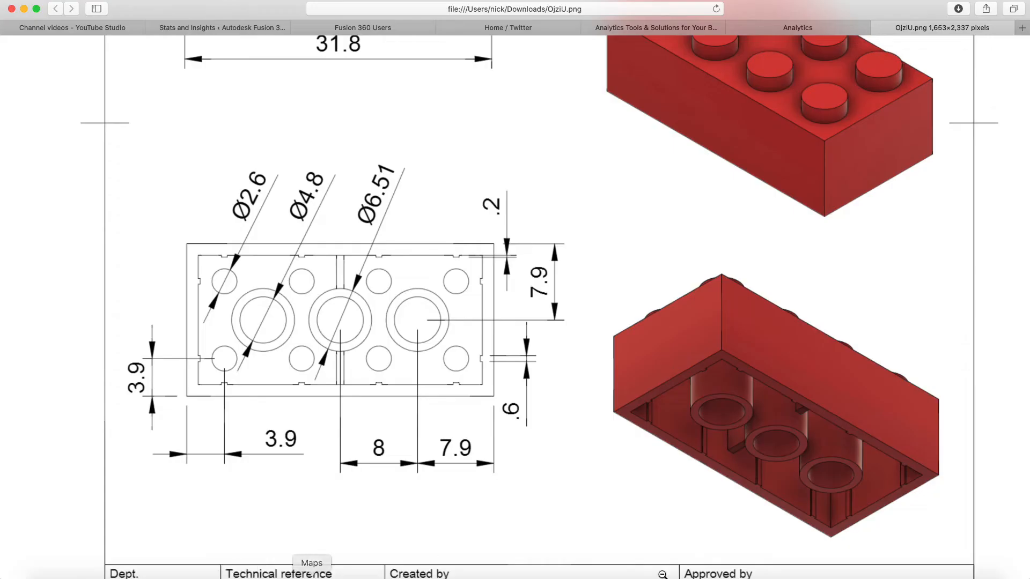
{"action": "left_click", "coordinate": [721, 575]}
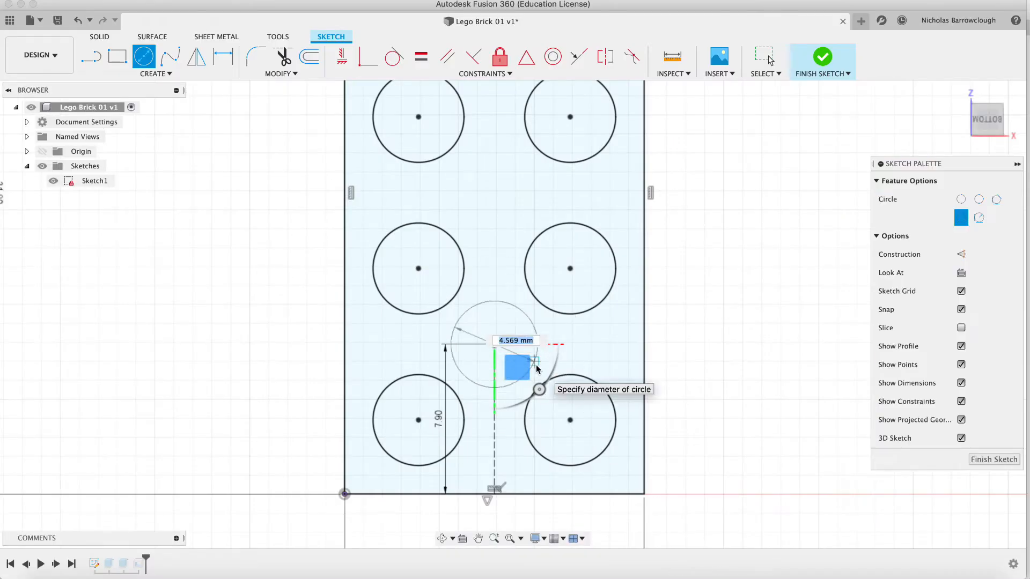
{"action": "type", "text": "6.51"}
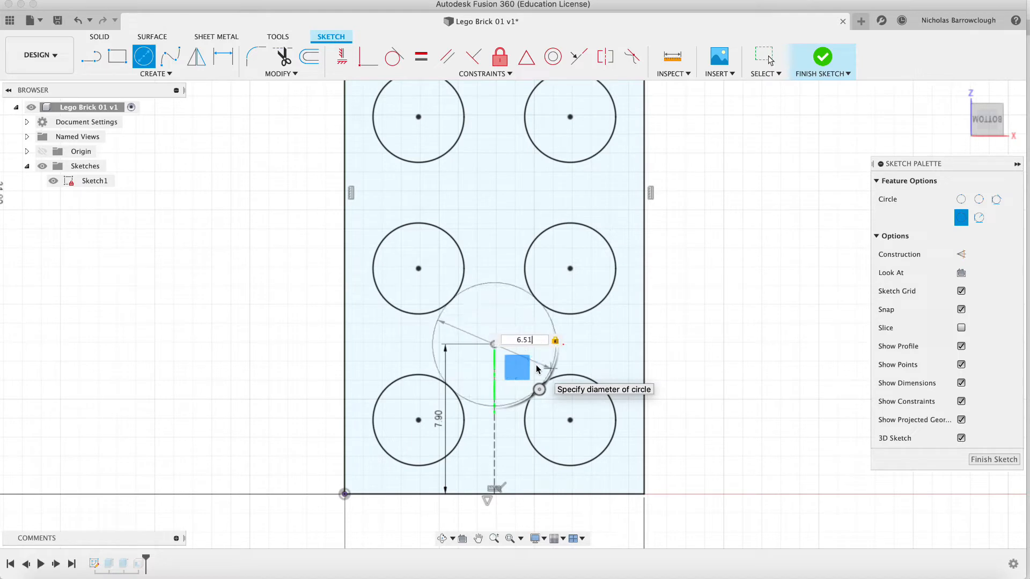
{"action": "key", "text": "Return"}
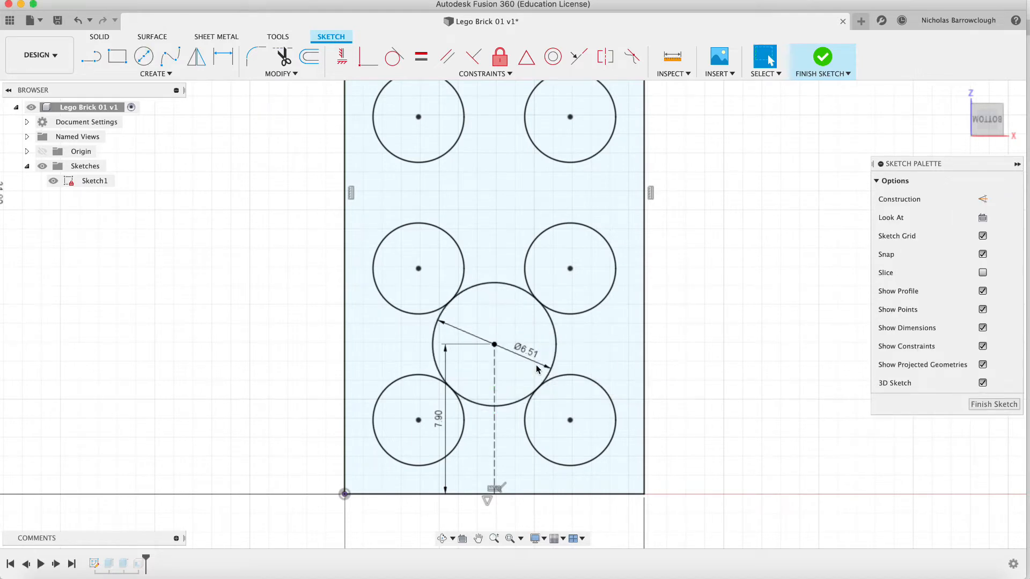
Draw a 4.8 mm diameter circle concentric with the 6.51 mm tube circle
{"action": "left_click", "coordinate": [143, 56]}
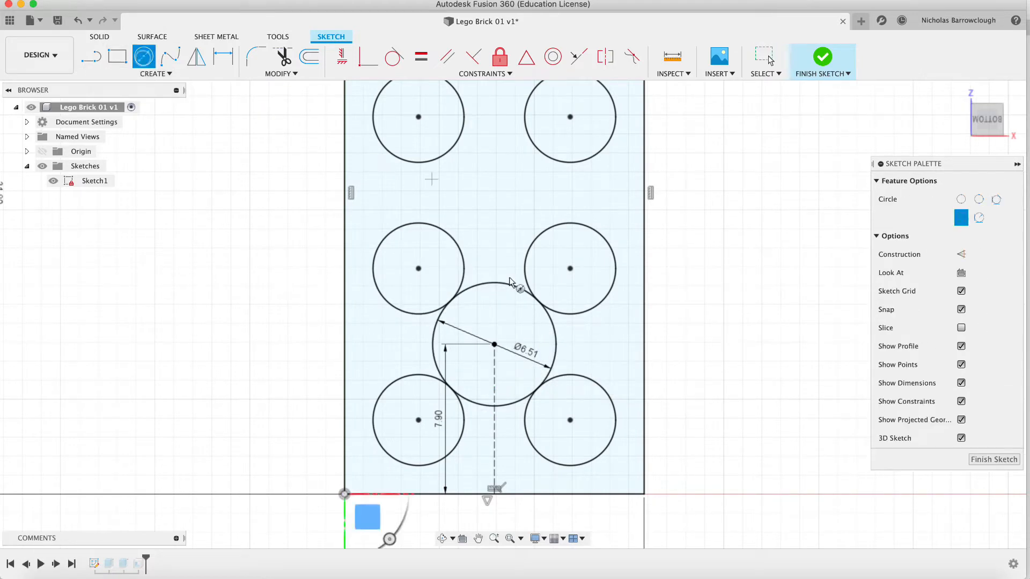
{"action": "left_click", "coordinate": [494, 336]}
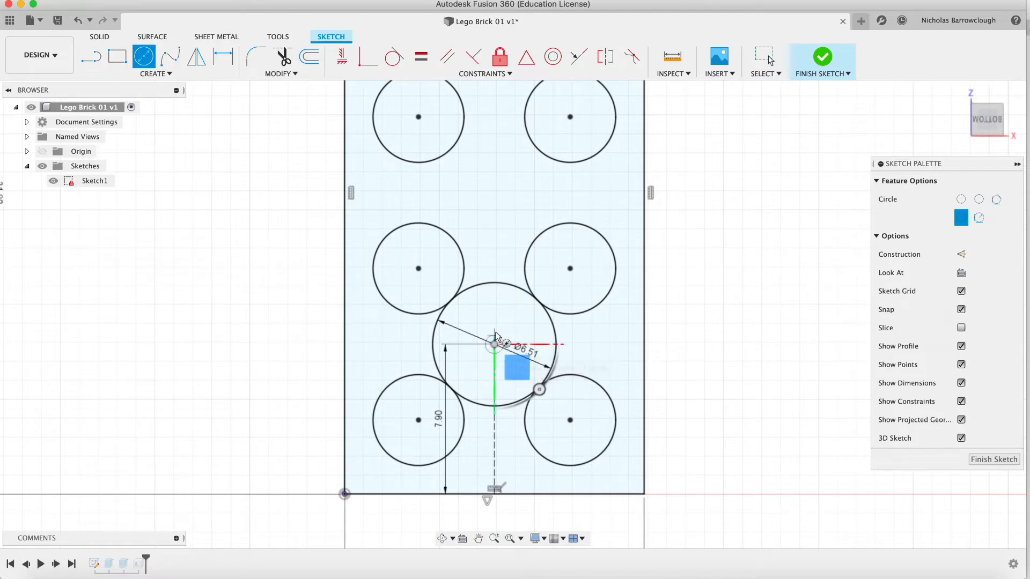
{"action": "type", "text": "4."}
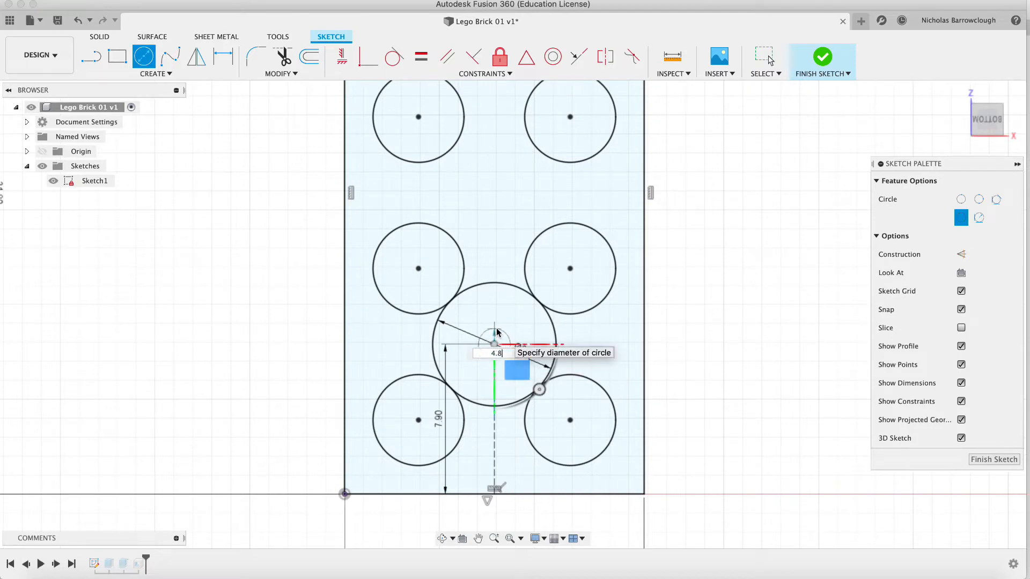
{"action": "type", "text": "8"}
{"action": "key", "text": "Return"}
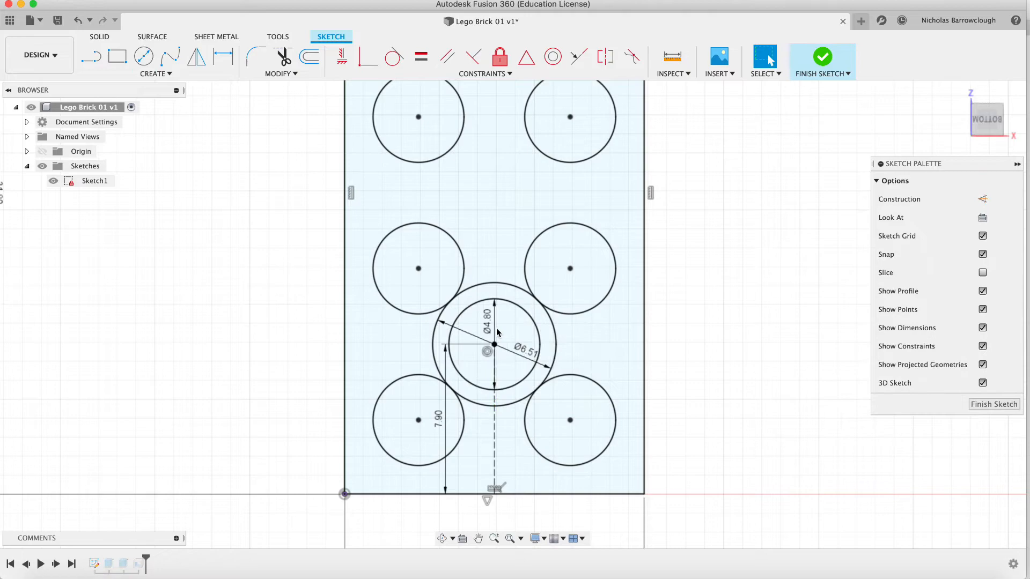
Start a rectangular sketch pattern with the 6.51 mm and 4.8 mm concentric tube circles as its objects
{"action": "left_click", "coordinate": [494, 539]}
{"action": "left_click_drag", "start_coordinate": [513, 316], "coordinate": [468, 451]}
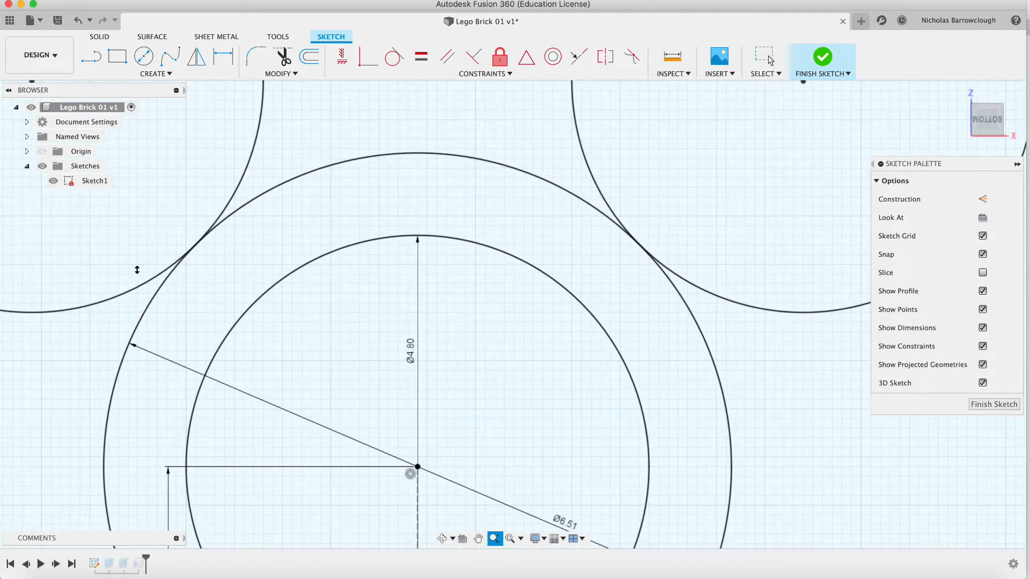
{"action": "scroll", "coordinate": [491, 311], "scroll_direction": "down", "scroll_amount": 5}
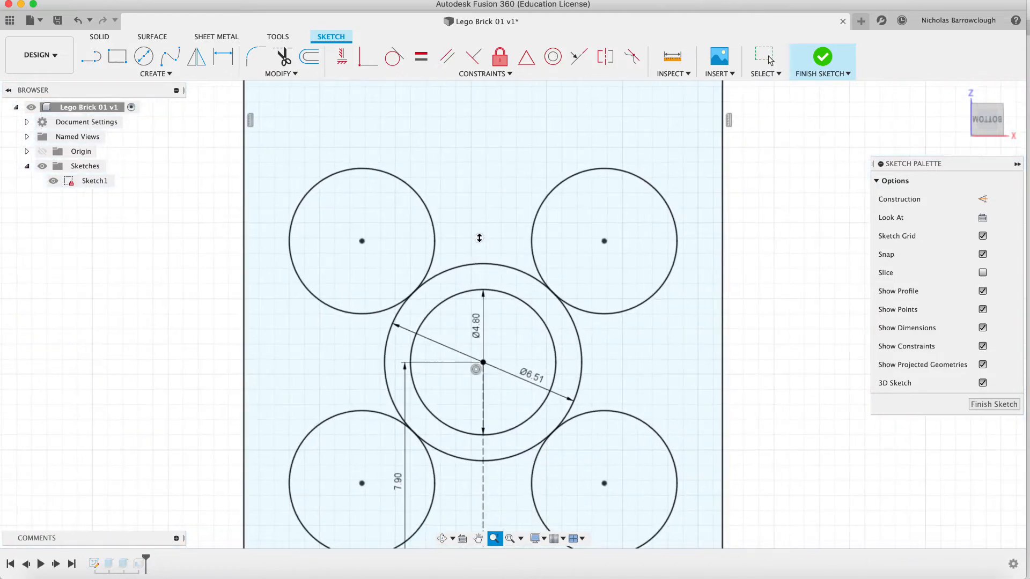
{"action": "left_click_drag", "start_coordinate": [522, 310], "coordinate": [515, 275]}
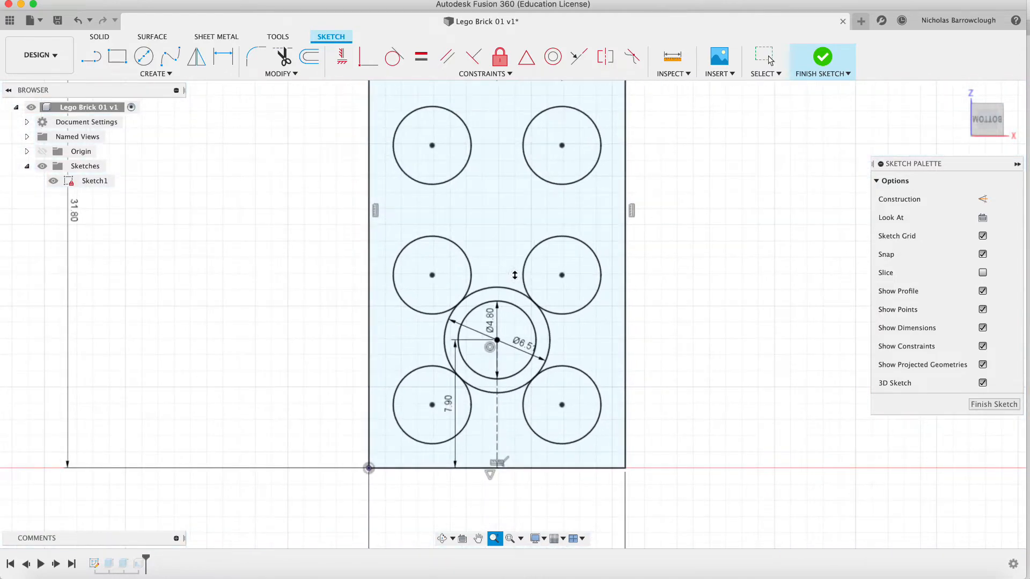
{"action": "scroll", "coordinate": [515, 276], "scroll_direction": "up", "scroll_amount": 2}
{"action": "scroll", "coordinate": [511, 283], "scroll_direction": "up", "scroll_amount": 4}
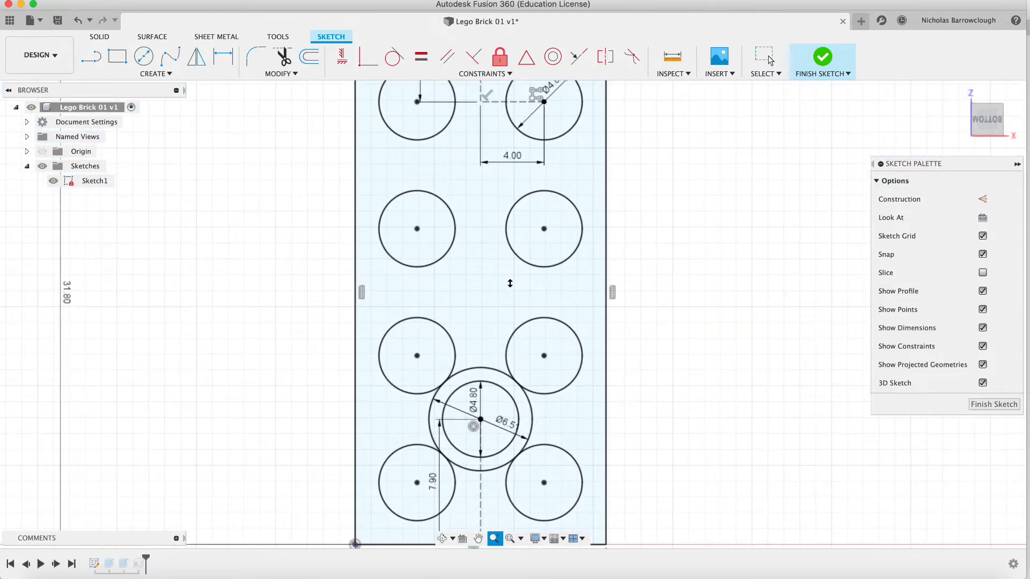
{"action": "scroll", "coordinate": [510, 284], "scroll_direction": "up", "scroll_amount": 3}
{"action": "scroll", "coordinate": [510, 283], "scroll_direction": "right", "scroll_amount": 3}
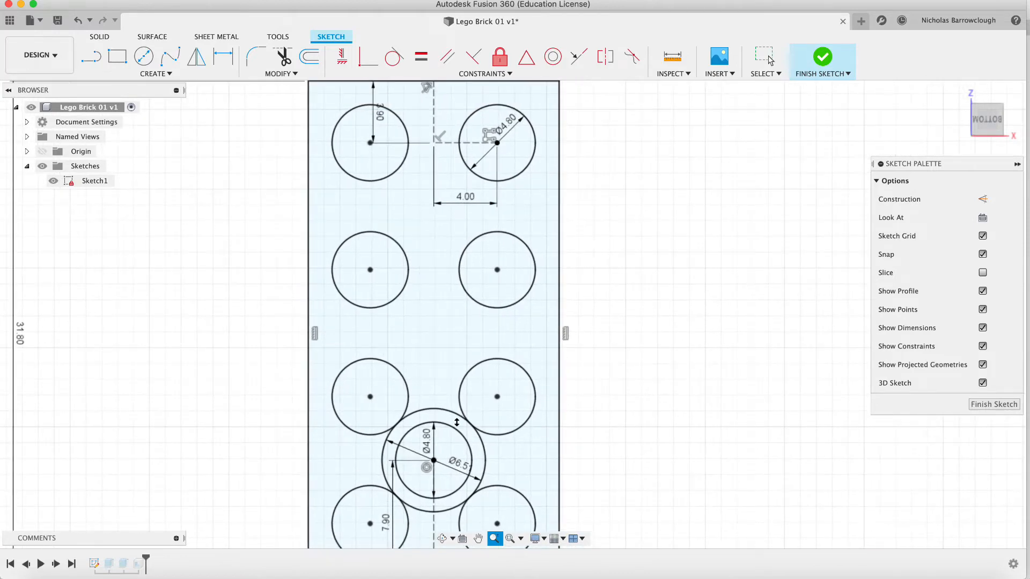
{"action": "left_click", "coordinate": [141, 74]}
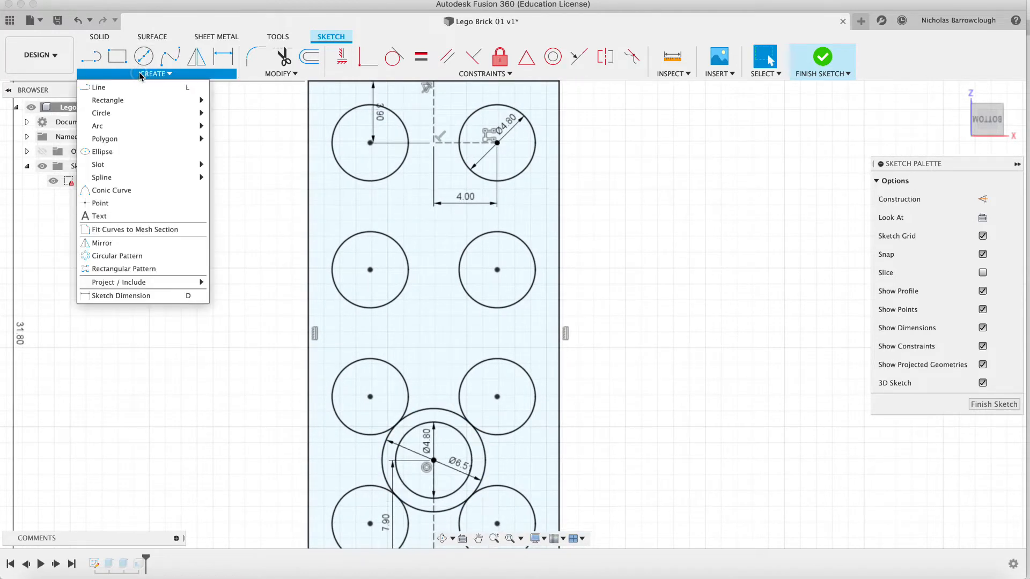
{"action": "left_click", "coordinate": [137, 272]}
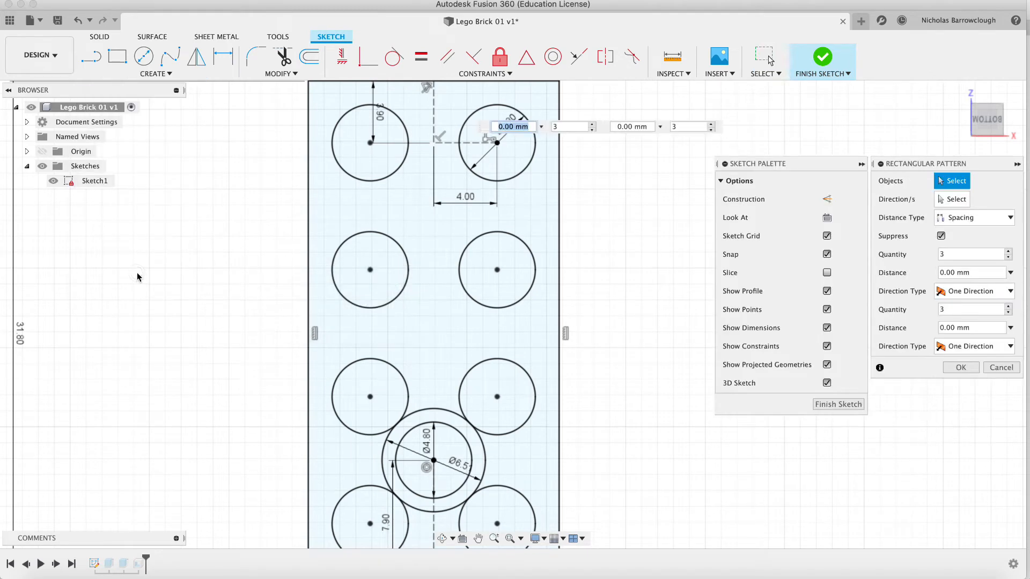
{"action": "left_click", "coordinate": [484, 461]}
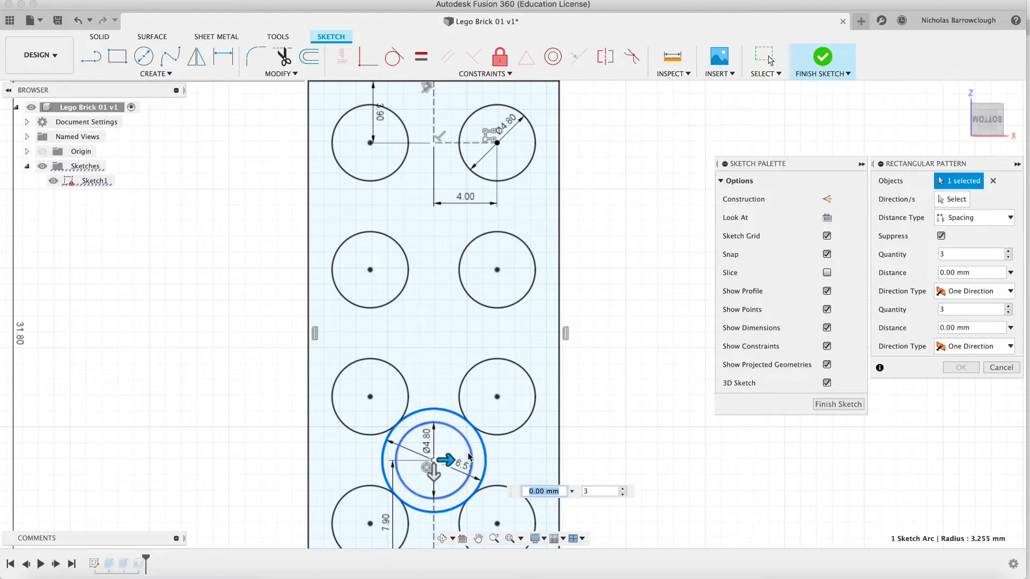
{"action": "left_click", "coordinate": [468, 456]}
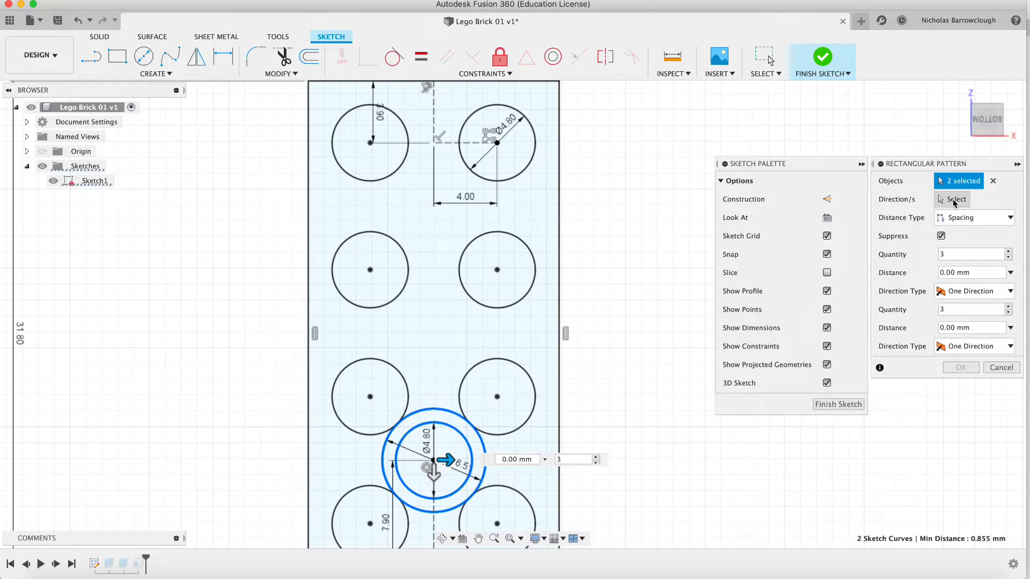
Run the pattern along the brick's length with three instances and set the quantity across its width to 1
{"action": "left_click_drag", "start_coordinate": [434, 475], "coordinate": [433, 352]}
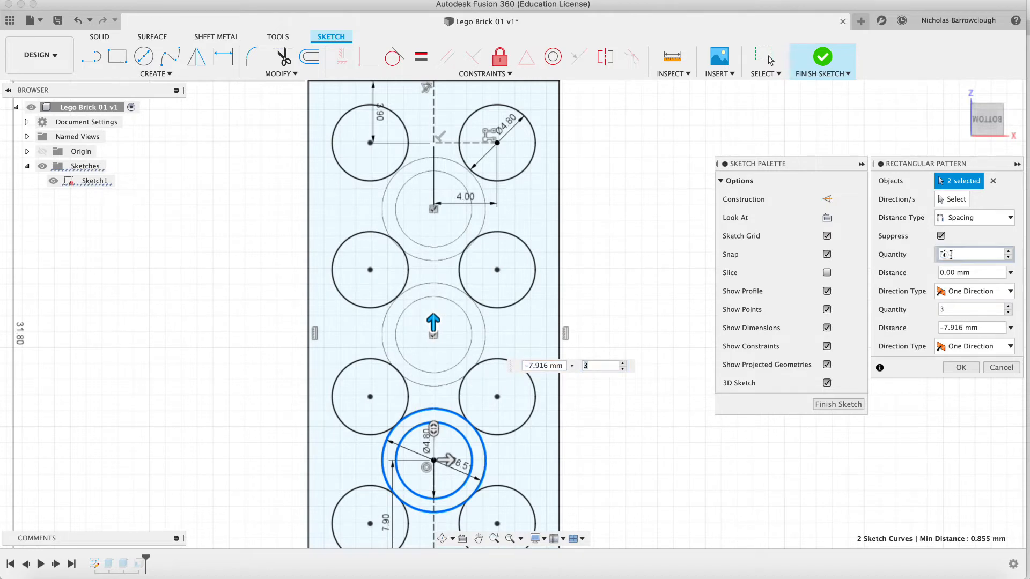
{"action": "left_click", "coordinate": [903, 252]}
{"action": "type", "text": "1"}
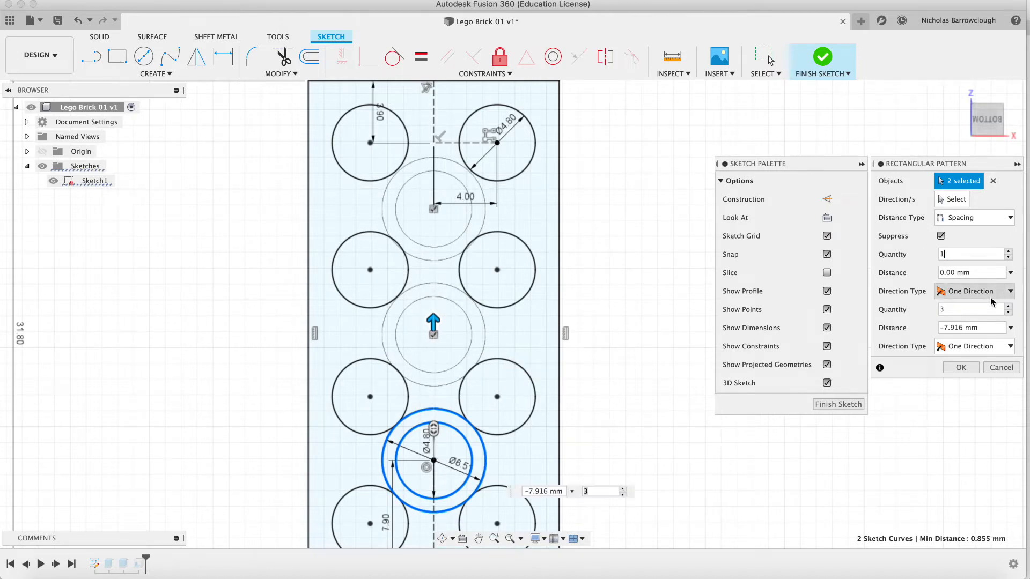
{"action": "left_click", "coordinate": [967, 309]}
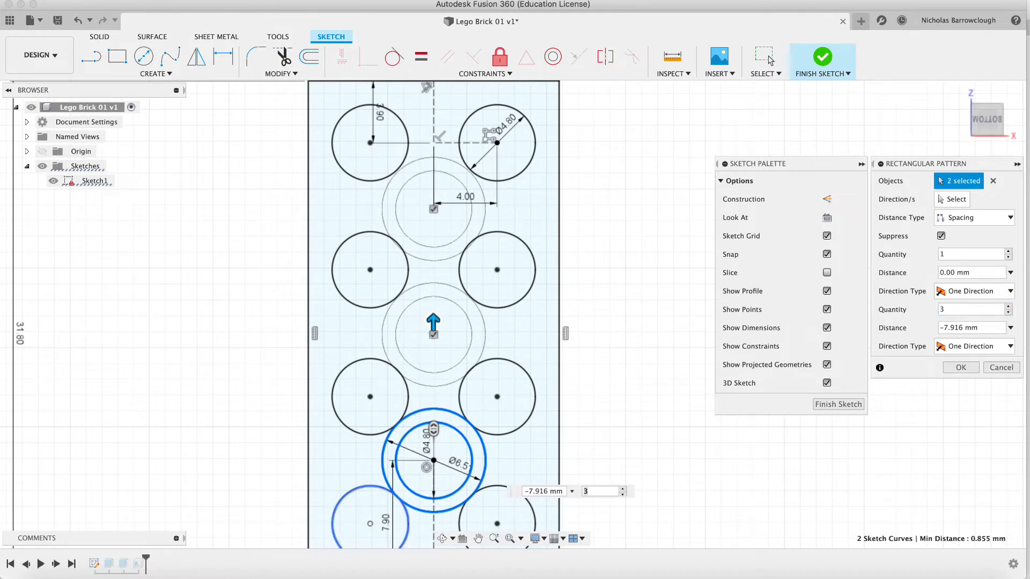
Check the tube spacing on the drawing in Safari, return to Fusion 360 and complete the pattern with a -8 mm distance
{"action": "left_click", "coordinate": [238, 577]}
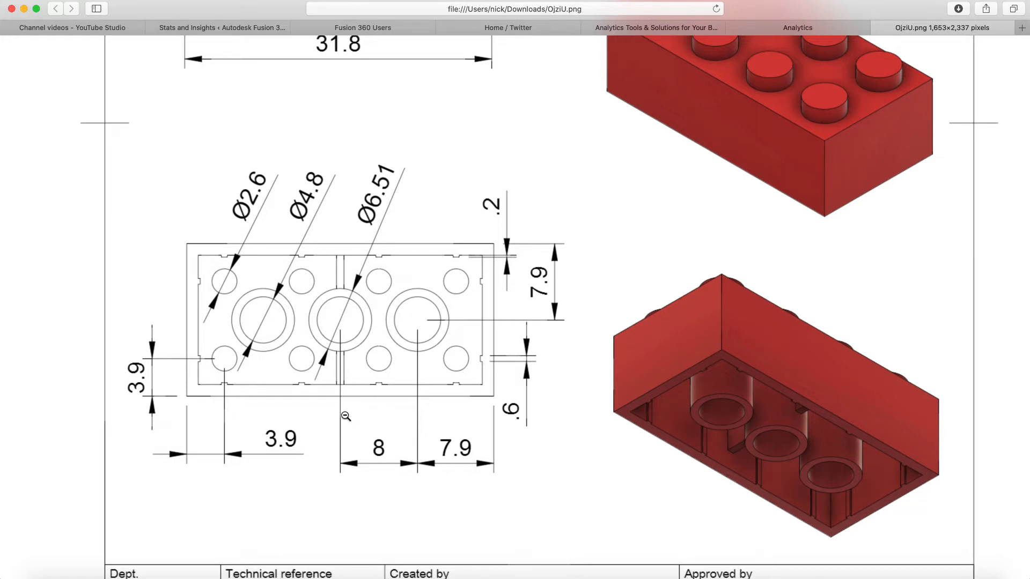
{"action": "left_click", "coordinate": [720, 576]}
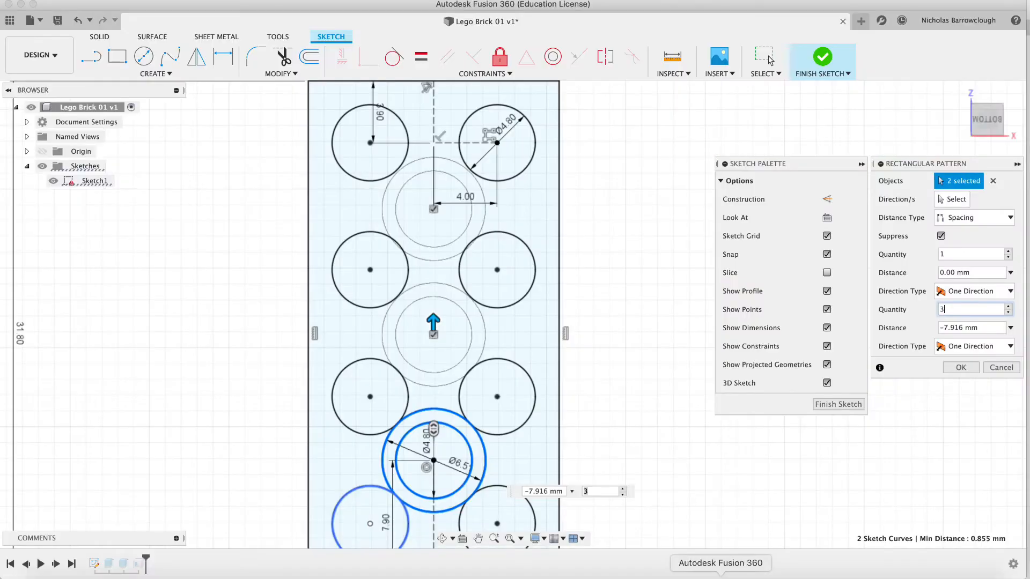
{"action": "left_click", "coordinate": [536, 491]}
{"action": "type", "text": "-8"}
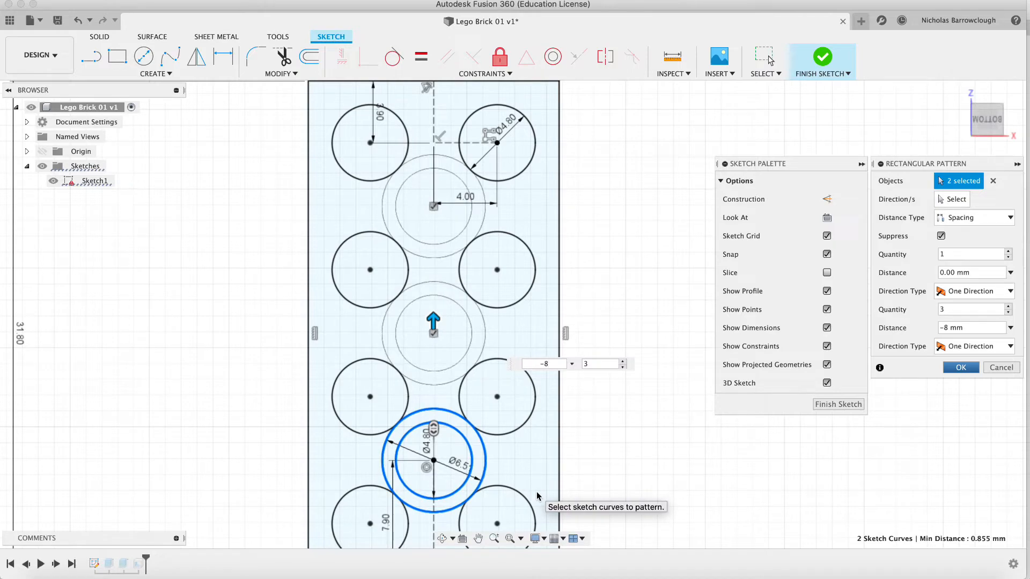
{"action": "key", "text": "Return"}
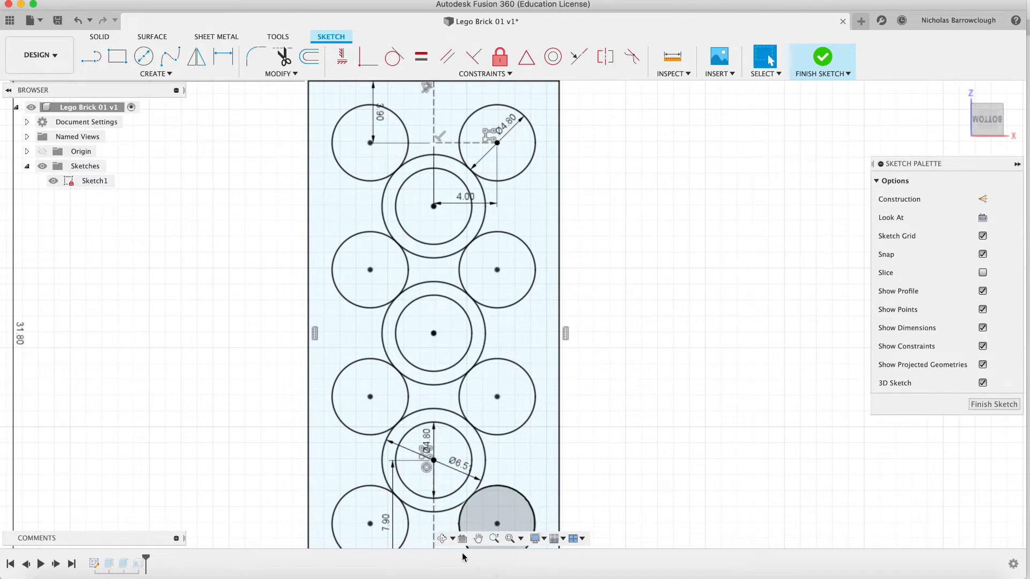
Finish editing Sketch1 and return to the solid model
{"action": "left_click", "coordinate": [441, 539]}
{"action": "mouse_move", "coordinate": [499, 390]}
{"action": "left_mouse_down"}
{"action": "mouse_move", "coordinate": [502, 320]}
{"action": "mouse_move", "coordinate": [484, 310]}
{"action": "mouse_move", "coordinate": [470, 347]}
{"action": "mouse_move", "coordinate": [475, 335]}
{"action": "left_mouse_up"}
{"action": "key", "text": "Escape"}
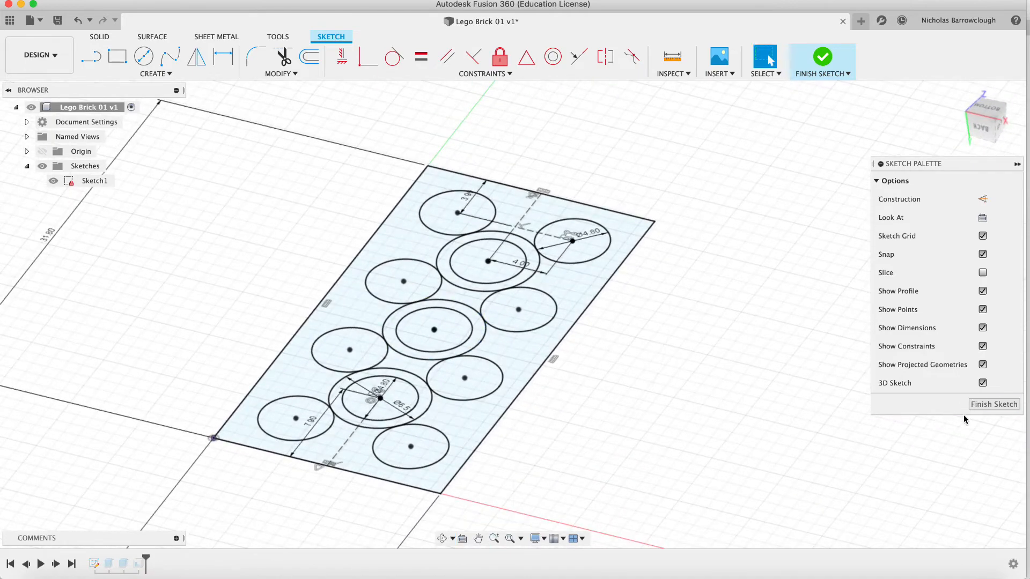
{"action": "left_click", "coordinate": [983, 404]}
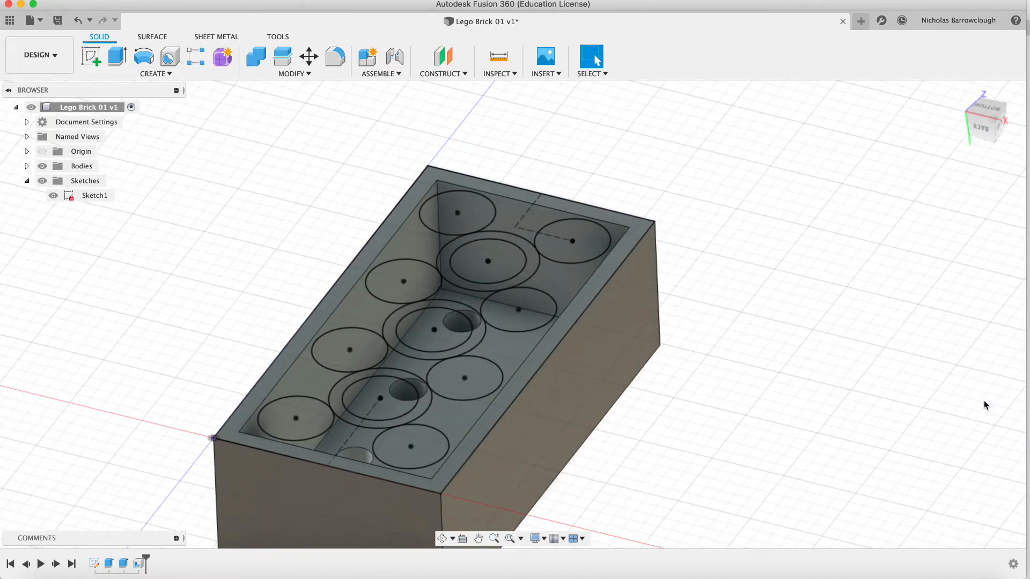
Start an extrusion of the three ring profiles between the tube circles, pulling them about 1.5 mm into the brick
{"action": "left_click", "coordinate": [117, 56]}
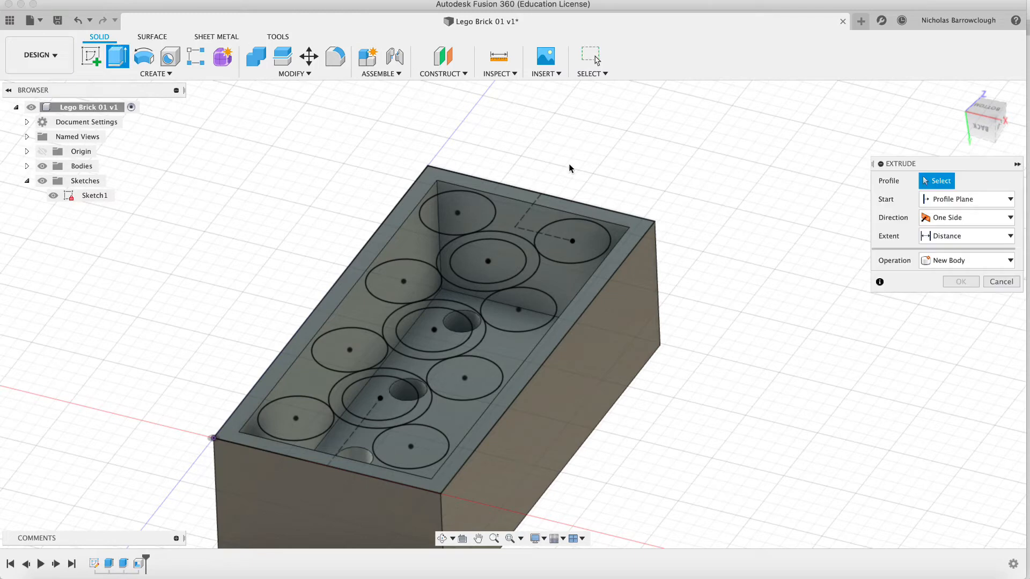
{"action": "left_click", "coordinate": [523, 252]}
{"action": "left_click", "coordinate": [480, 329]}
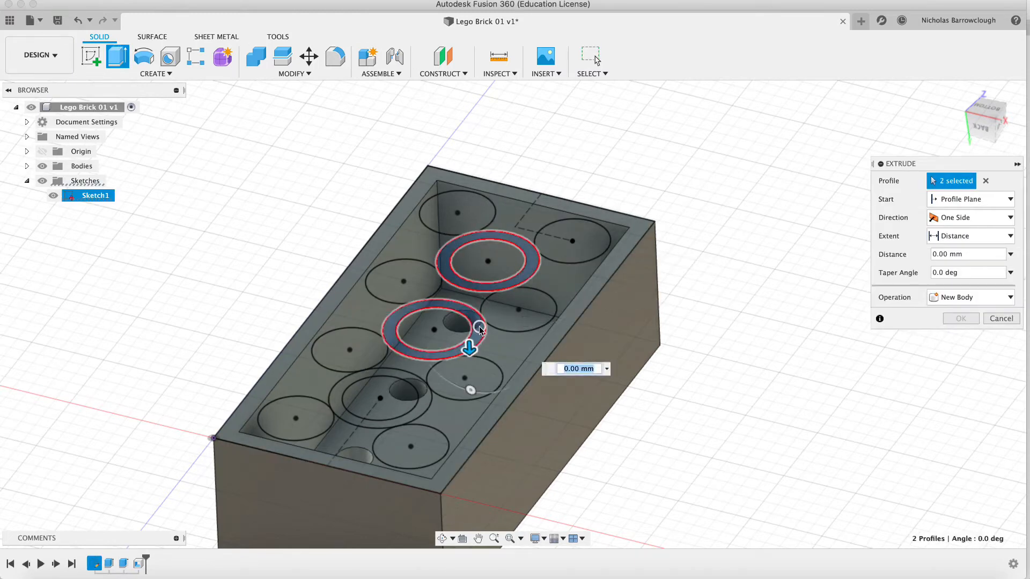
{"action": "left_click", "coordinate": [418, 407]}
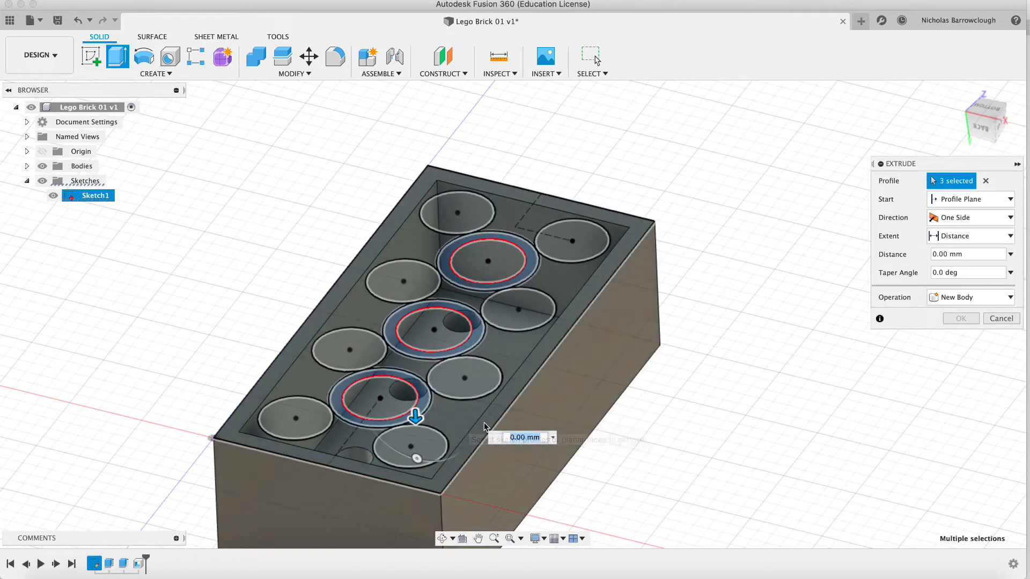
{"action": "left_click", "coordinate": [443, 539]}
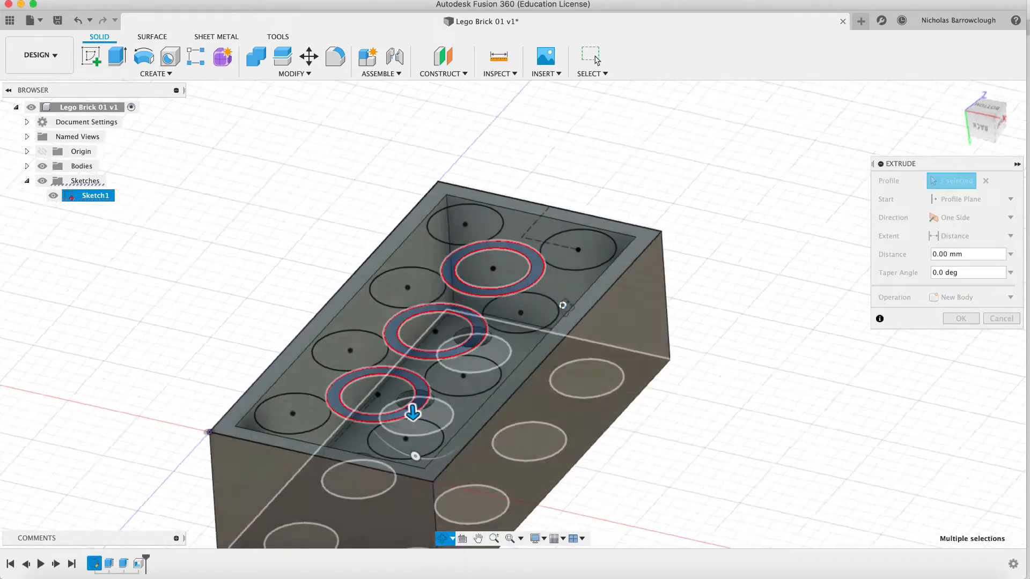
{"action": "left_click_drag", "start_coordinate": [559, 298], "coordinate": [483, 349]}
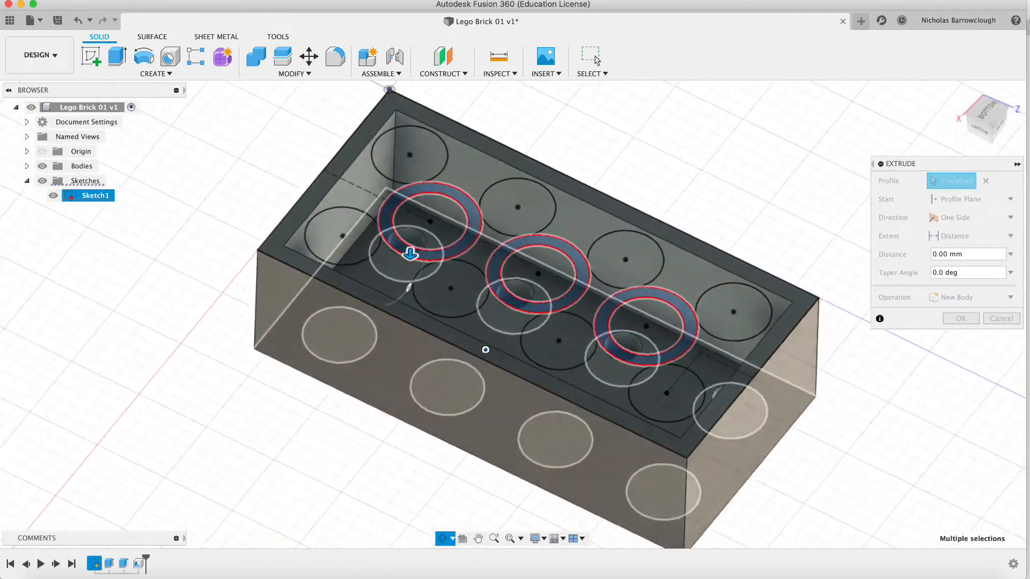
{"action": "key", "text": "Escape"}
{"action": "left_click_drag", "start_coordinate": [419, 256], "coordinate": [419, 268]}
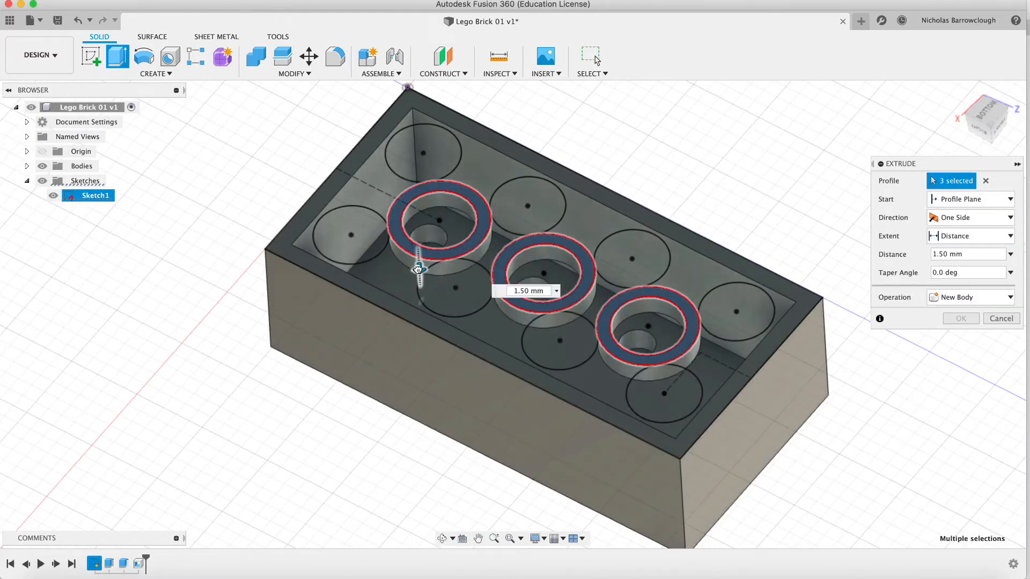
Turn off Sketch Profiles in the selection filters
{"action": "left_click", "coordinate": [587, 74]}
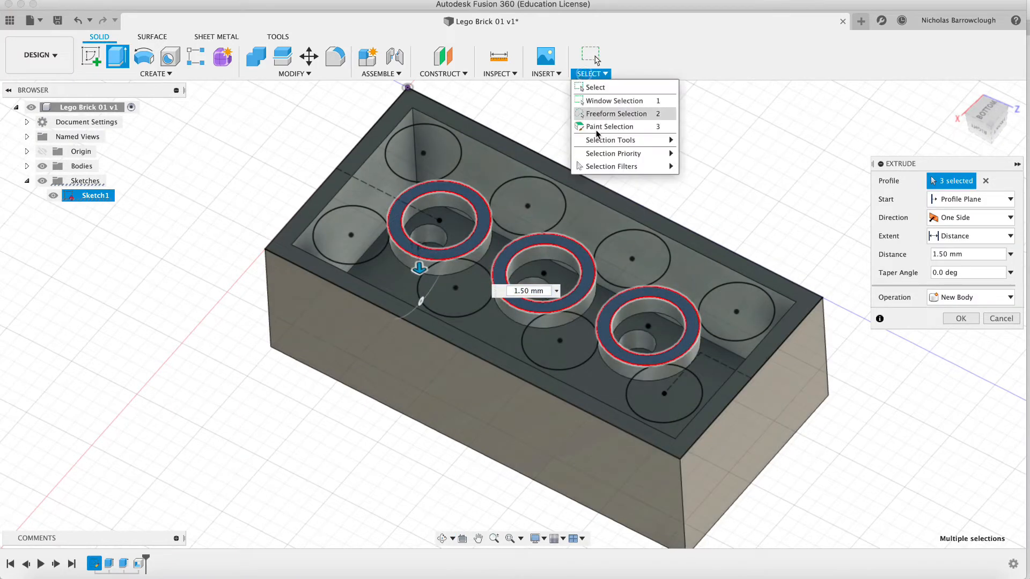
{"action": "mouse_move", "coordinate": [603, 167]}
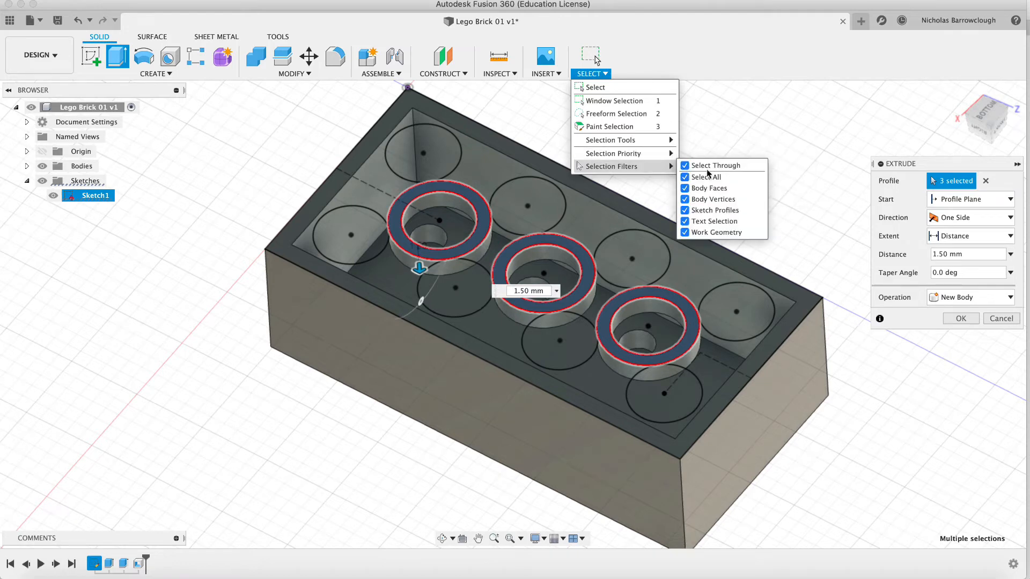
{"action": "left_click", "coordinate": [685, 211]}
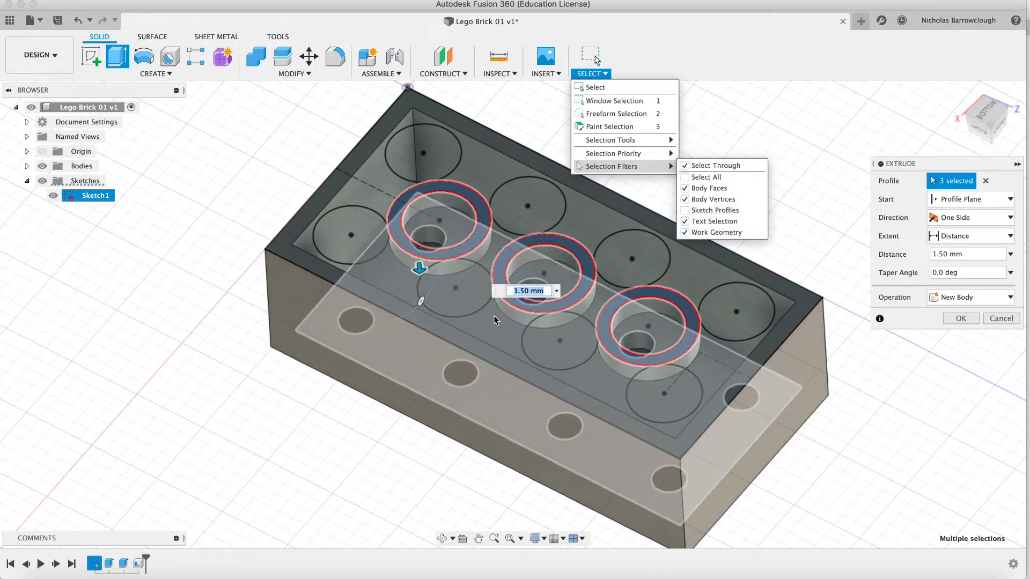
Extrude the three tube rings 8.4 mm into the brick, joining them to the body
{"action": "type", "text": "8.4"}
{"action": "key", "text": "Return"}
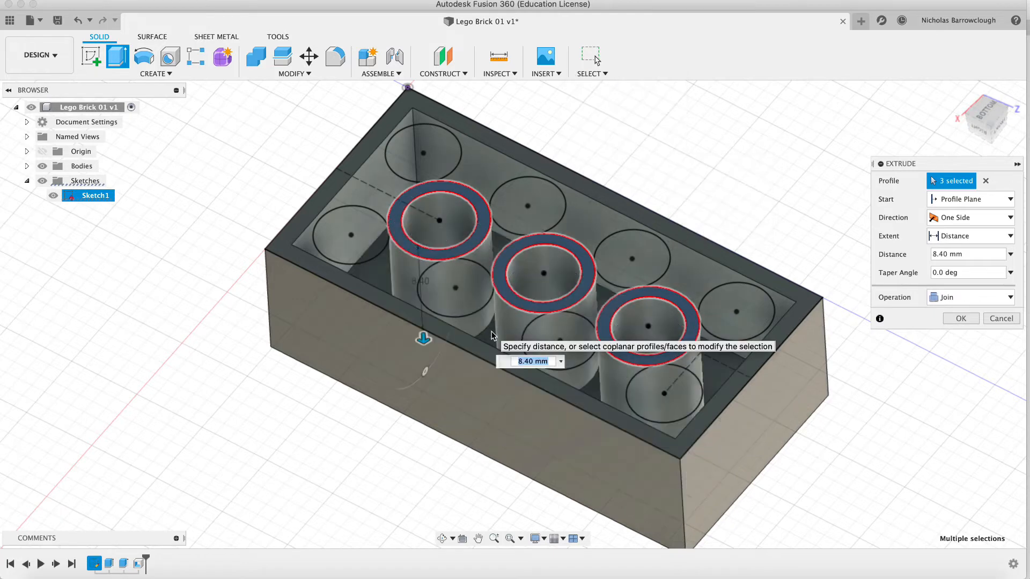
{"action": "left_click", "coordinate": [960, 319]}
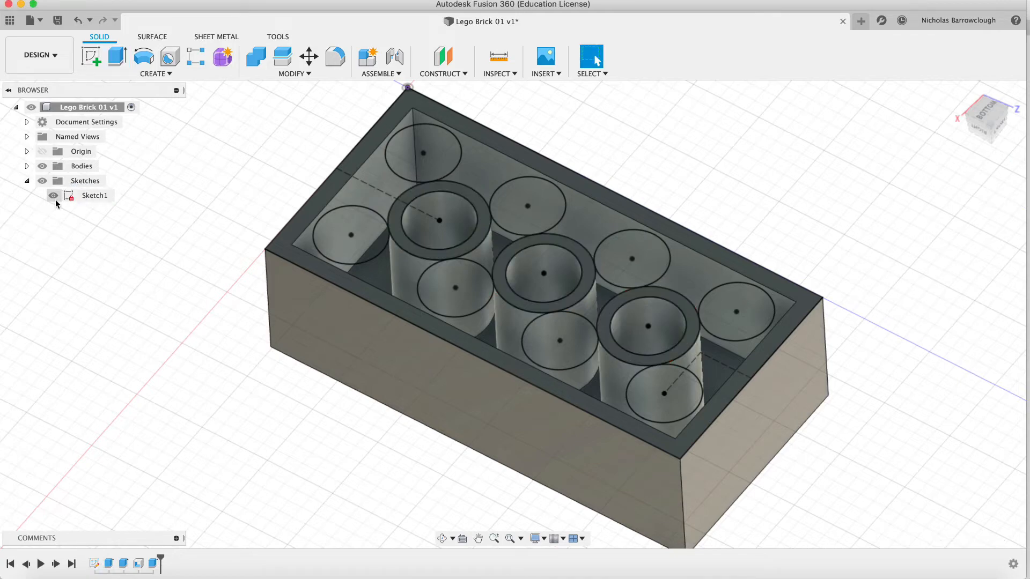
Hide Sketch1 and inspect the three tubes inside the brick from below
{"action": "left_click", "coordinate": [53, 196]}
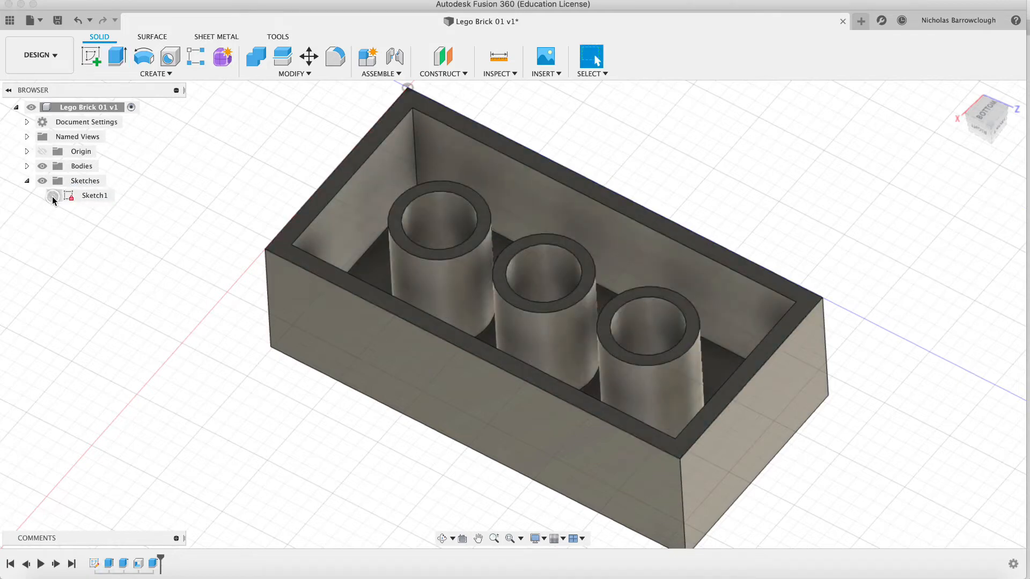
{"action": "left_click", "coordinate": [442, 539]}
{"action": "mouse_move", "coordinate": [520, 167]}
{"action": "left_mouse_down"}
{"action": "mouse_move", "coordinate": [566, 191]}
{"action": "mouse_move", "coordinate": [552, 239]}
{"action": "mouse_move", "coordinate": [524, 213]}
{"action": "mouse_move", "coordinate": [543, 182]}
{"action": "mouse_move", "coordinate": [524, 167]}
{"action": "mouse_move", "coordinate": [518, 178]}
{"action": "mouse_move", "coordinate": [533, 97]}
{"action": "mouse_move", "coordinate": [536, 166]}
{"action": "mouse_move", "coordinate": [518, 203]}
{"action": "mouse_move", "coordinate": [552, 175]}
{"action": "mouse_move", "coordinate": [571, 313]}
{"action": "mouse_move", "coordinate": [614, 372]}
{"action": "mouse_move", "coordinate": [570, 301]}
{"action": "mouse_move", "coordinate": [547, 172]}
{"action": "mouse_move", "coordinate": [561, 202]}
{"action": "left_mouse_up"}
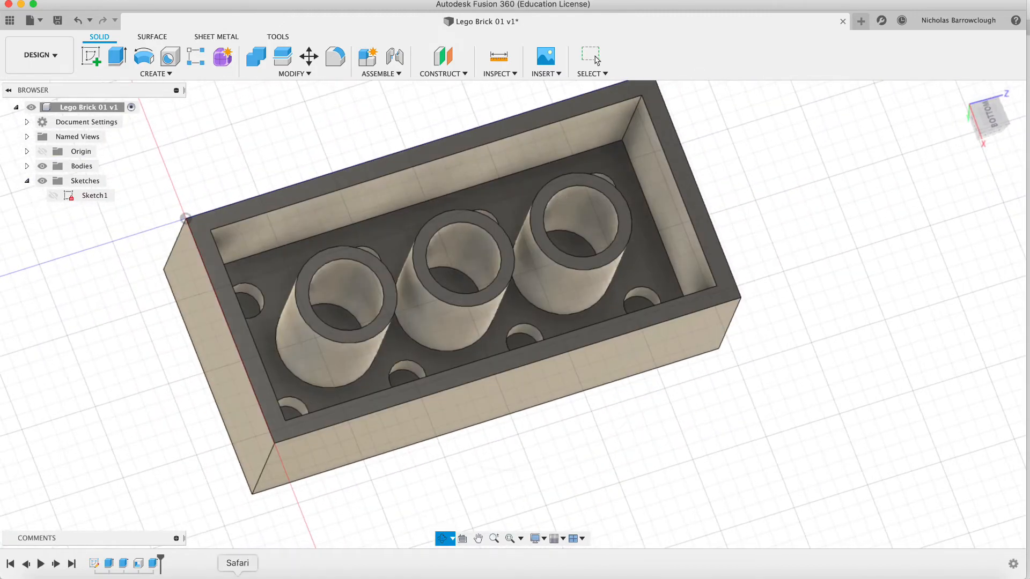
Switch to Safari to check the centre ribs' dimensions in the underside and section views of the brick drawing, and return to Fusion 360
{"action": "left_click", "coordinate": [238, 575]}
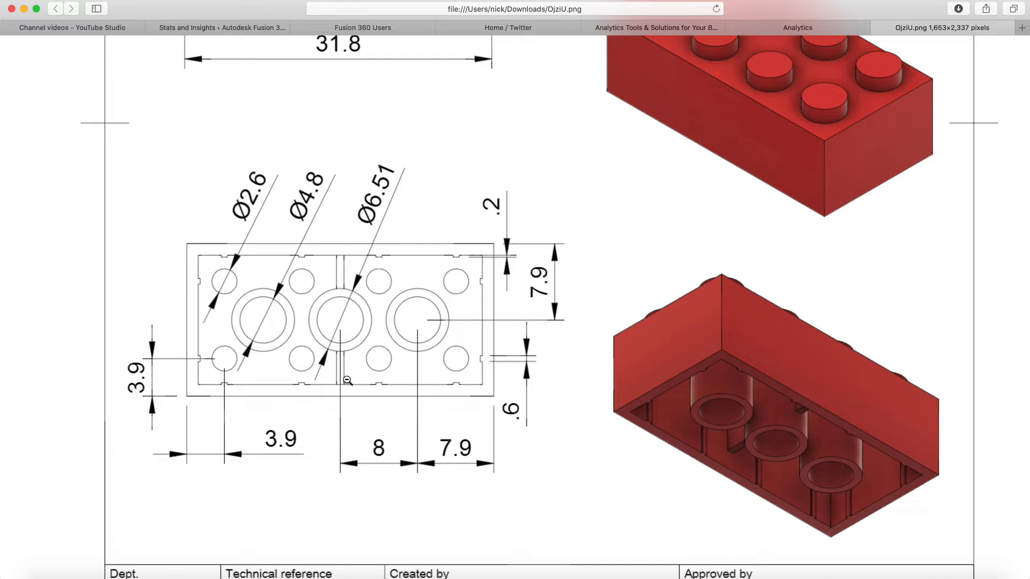
{"action": "scroll", "coordinate": [405, 322], "scroll_direction": "up", "scroll_amount": 10}
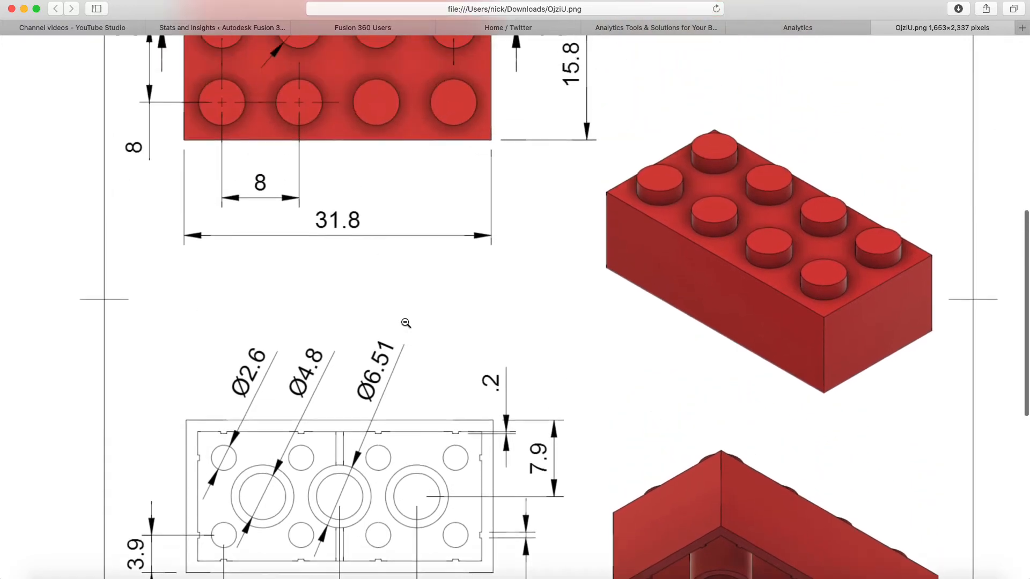
{"action": "scroll", "coordinate": [406, 322], "scroll_direction": "down", "scroll_amount": 9}
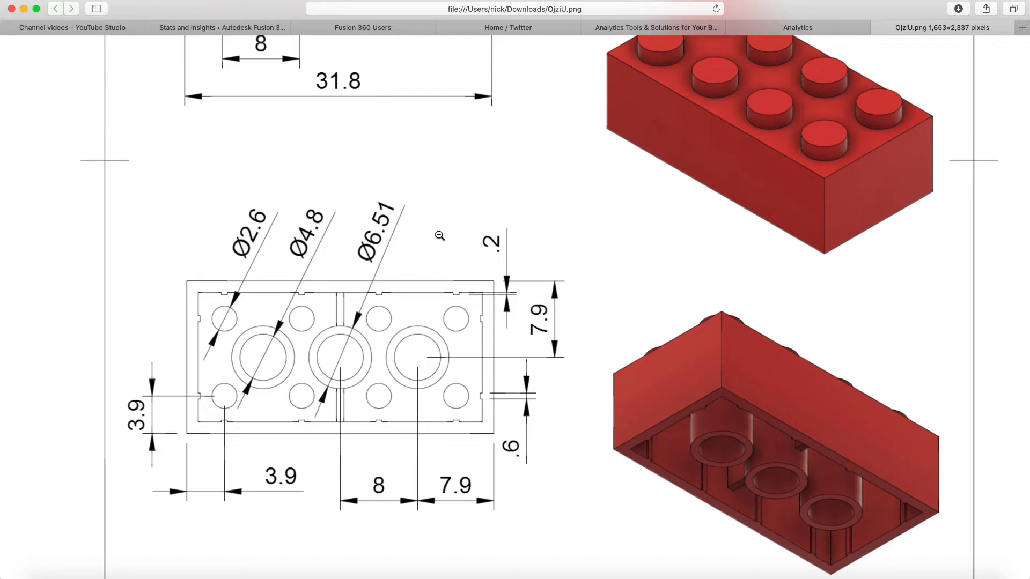
{"action": "scroll", "coordinate": [439, 235], "scroll_direction": "up", "scroll_amount": 10}
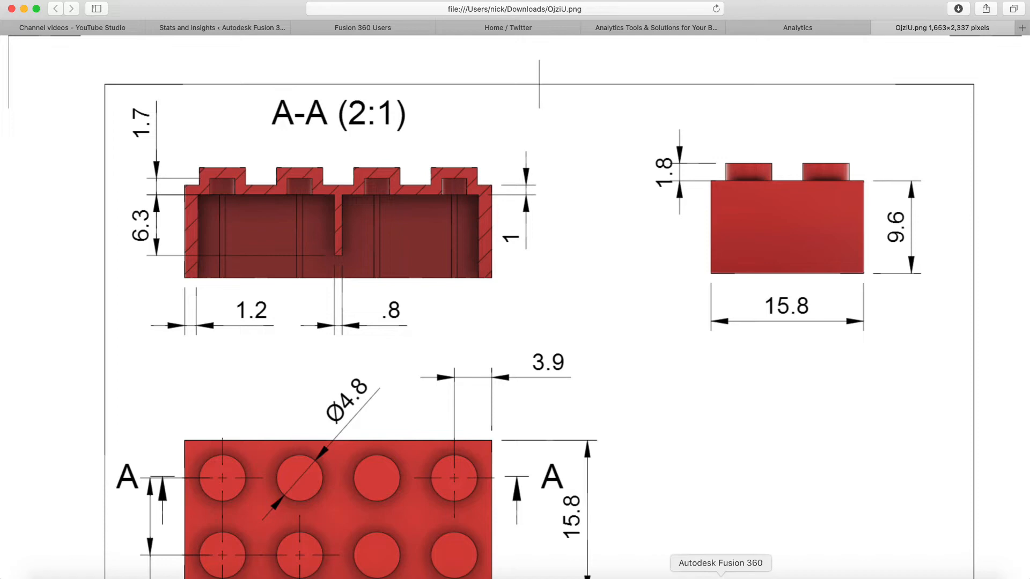
{"action": "left_click", "coordinate": [721, 577]}
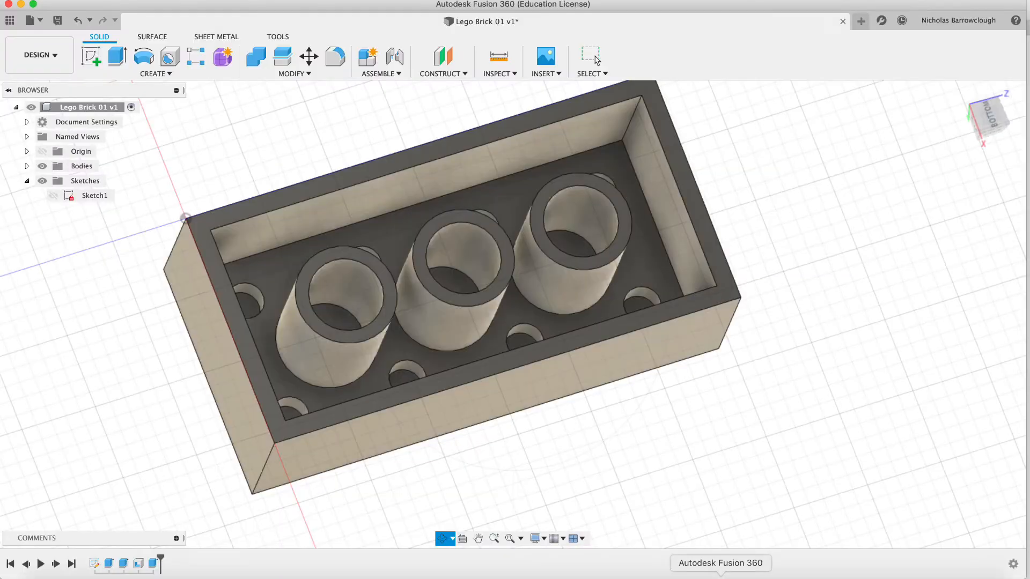
Show Sketch1 and open it for editing
{"action": "left_click", "coordinate": [55, 197]}
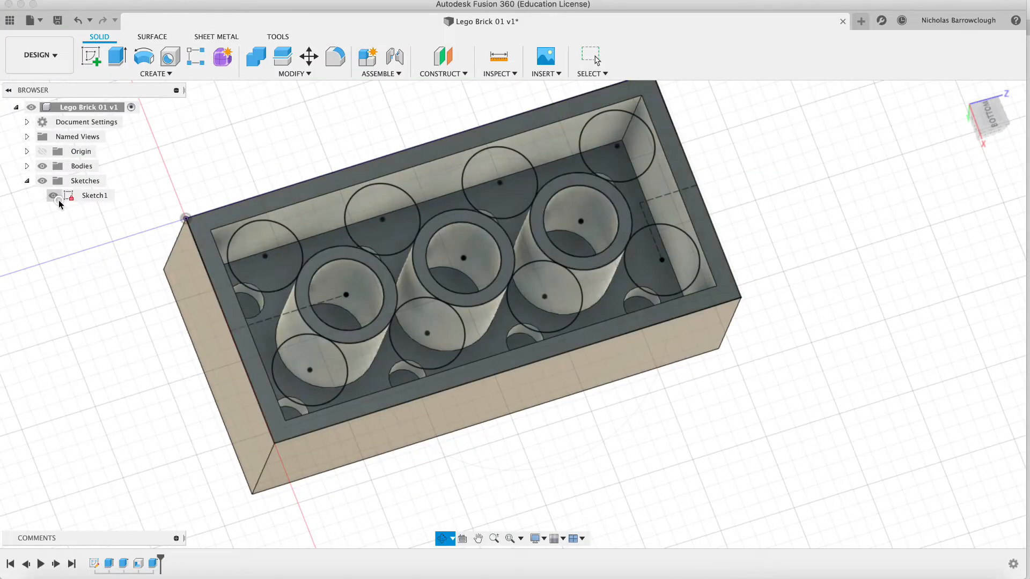
{"action": "left_click", "coordinate": [87, 196]}
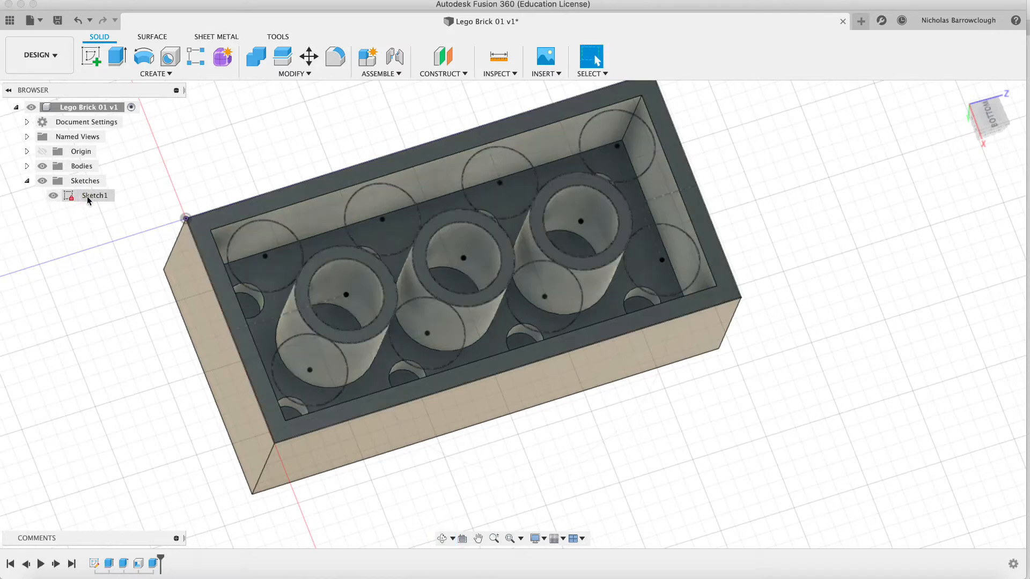
{"action": "right_click", "coordinate": [99, 198]}
{"action": "left_click", "coordinate": [121, 241]}
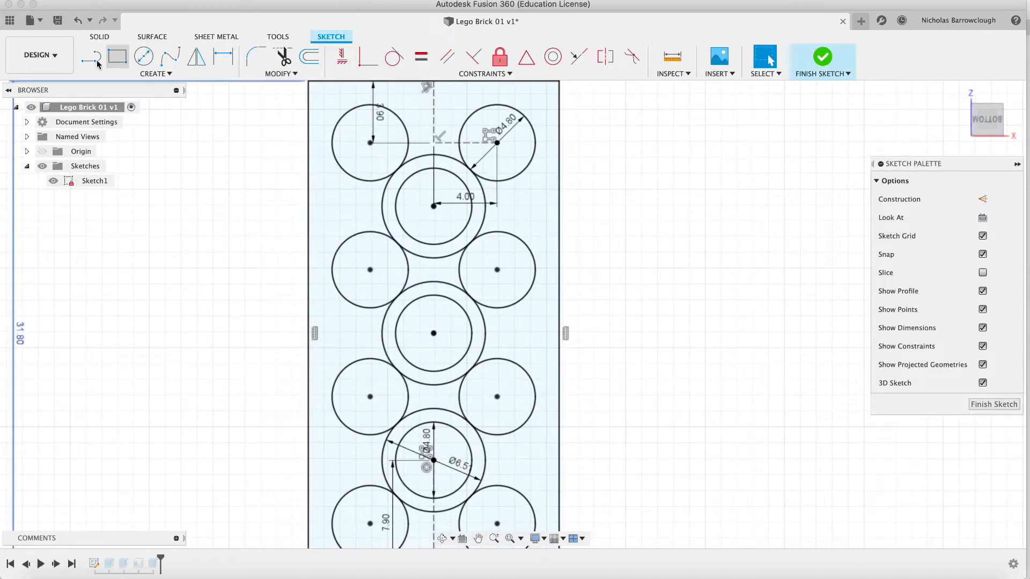
Draw two horizontal lines about 4.6 mm long from opposite sides of the middle tube's outer circle to the brick's long edges
{"action": "left_click", "coordinate": [91, 56]}
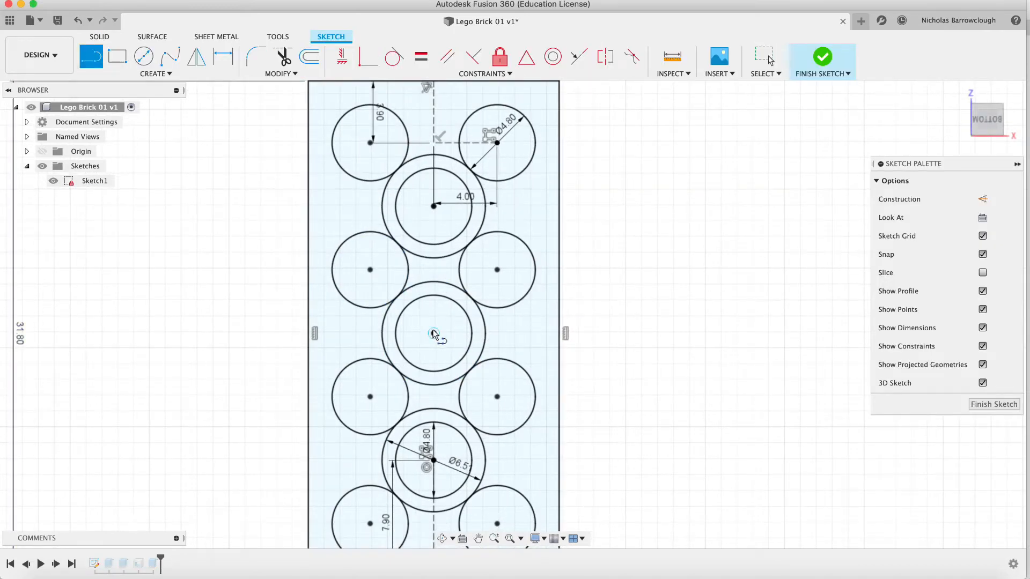
{"action": "left_click", "coordinate": [486, 333]}
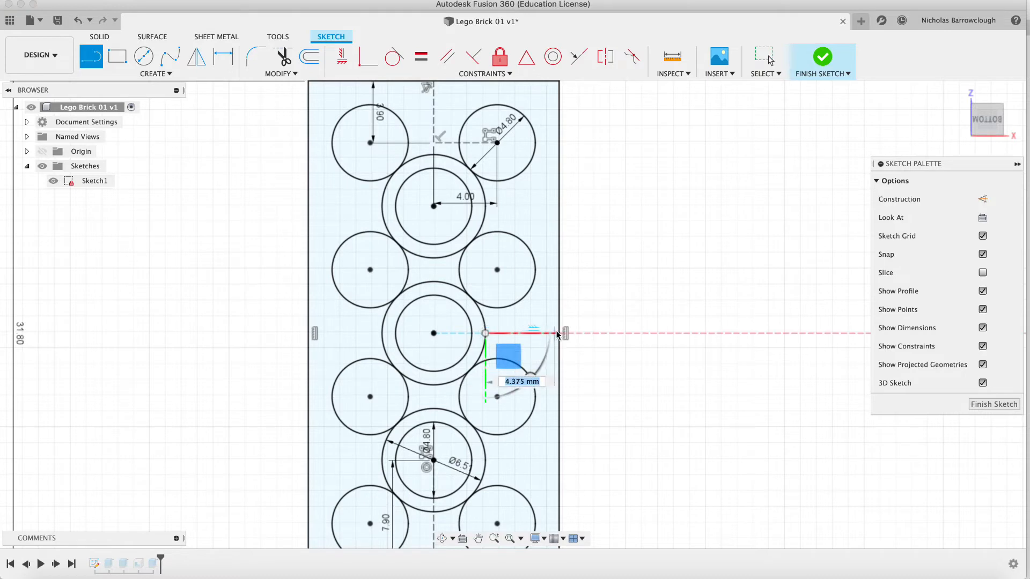
{"action": "left_click", "coordinate": [559, 333]}
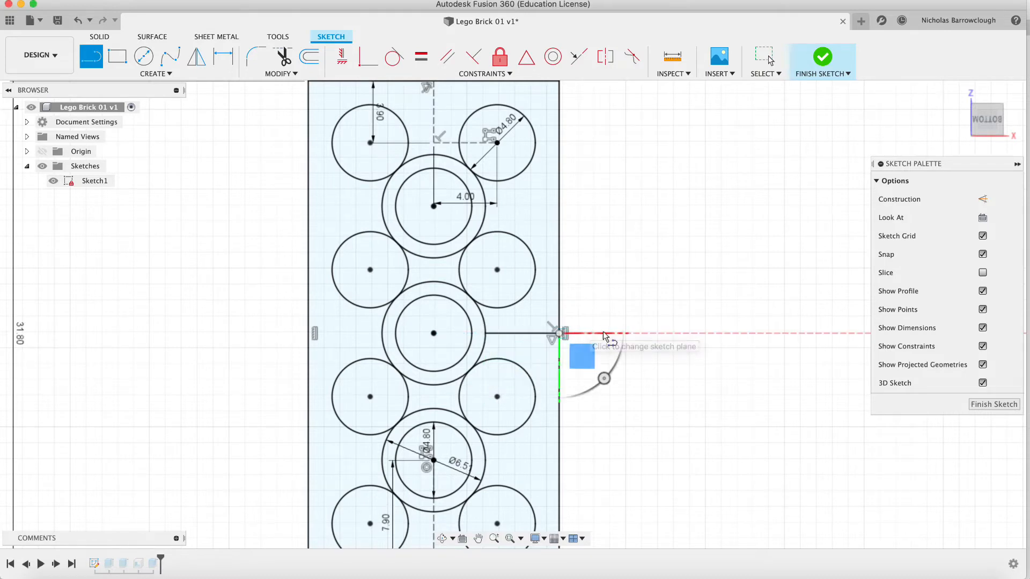
{"action": "left_click", "coordinate": [382, 334]}
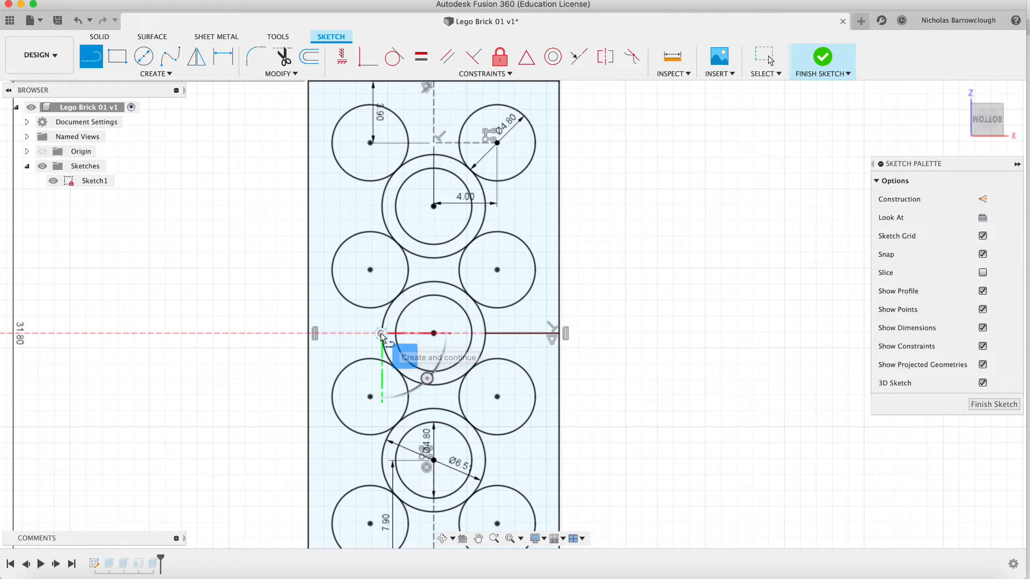
{"action": "left_click", "coordinate": [309, 333]}
{"action": "key", "text": "Escape"}
Convert both lines beside the middle tube to construction lines
{"action": "left_click", "coordinate": [494, 333]}
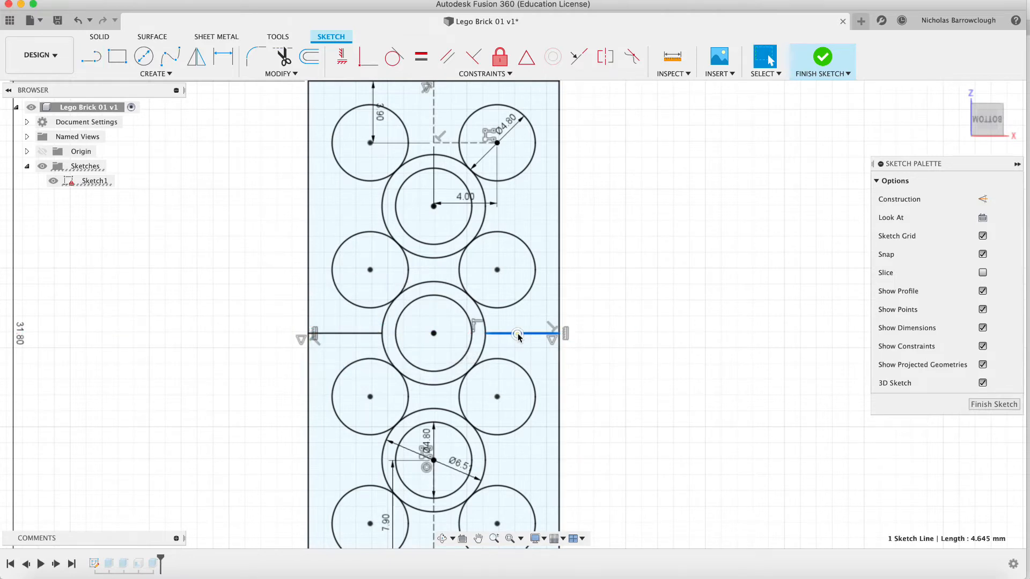
{"action": "right_click", "coordinate": [519, 334]}
{"action": "left_click", "coordinate": [512, 423]}
{"action": "left_click", "coordinate": [351, 335]}
{"action": "right_click", "coordinate": [349, 334]}
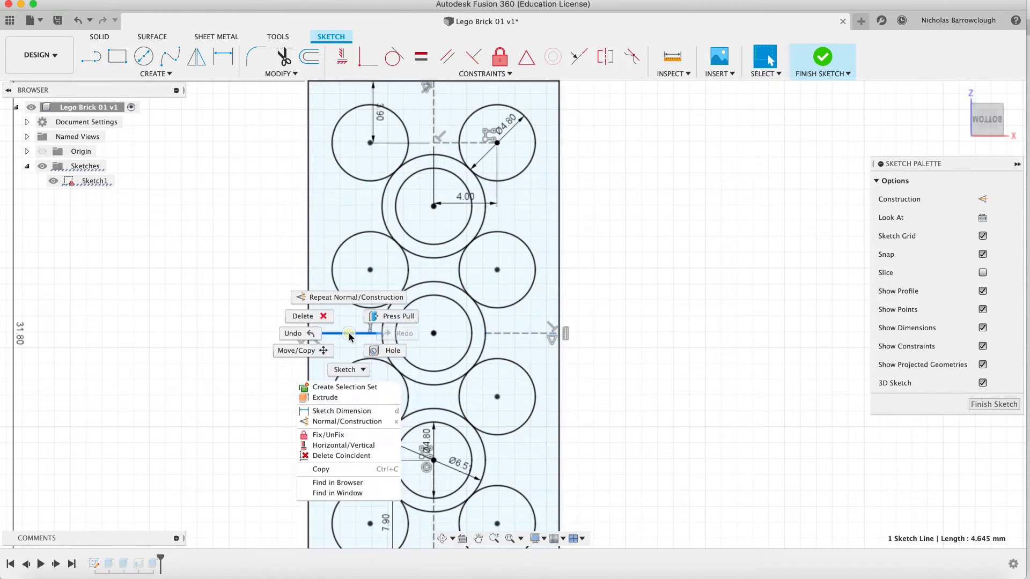
{"action": "left_click", "coordinate": [332, 423]}
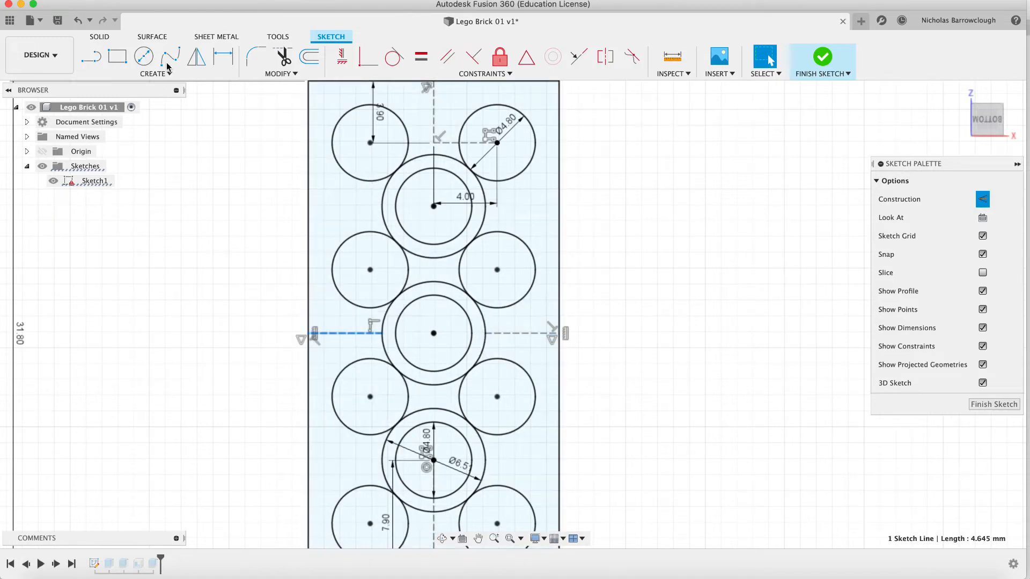
Offset the construction line left of the middle tube by 0.4 mm to one side and finish the sketch
{"action": "left_click", "coordinate": [307, 56]}
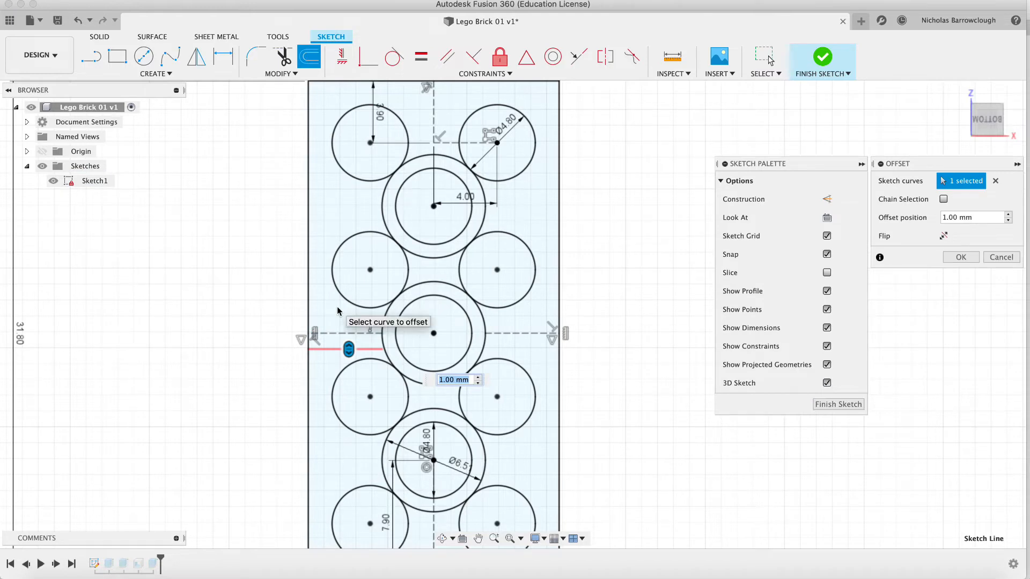
{"action": "type", "text": "4"}
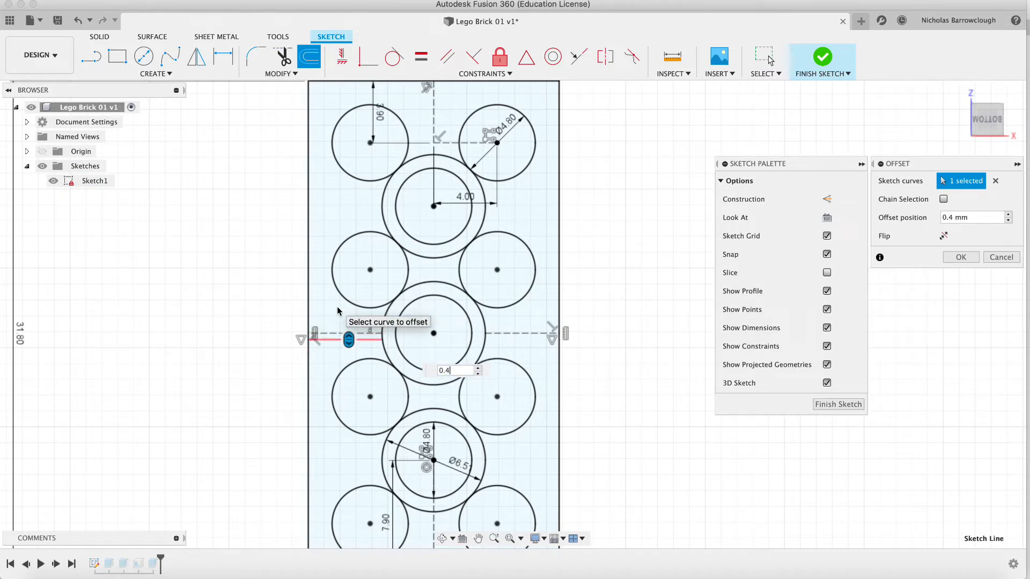
{"action": "left_click", "coordinate": [839, 405]}
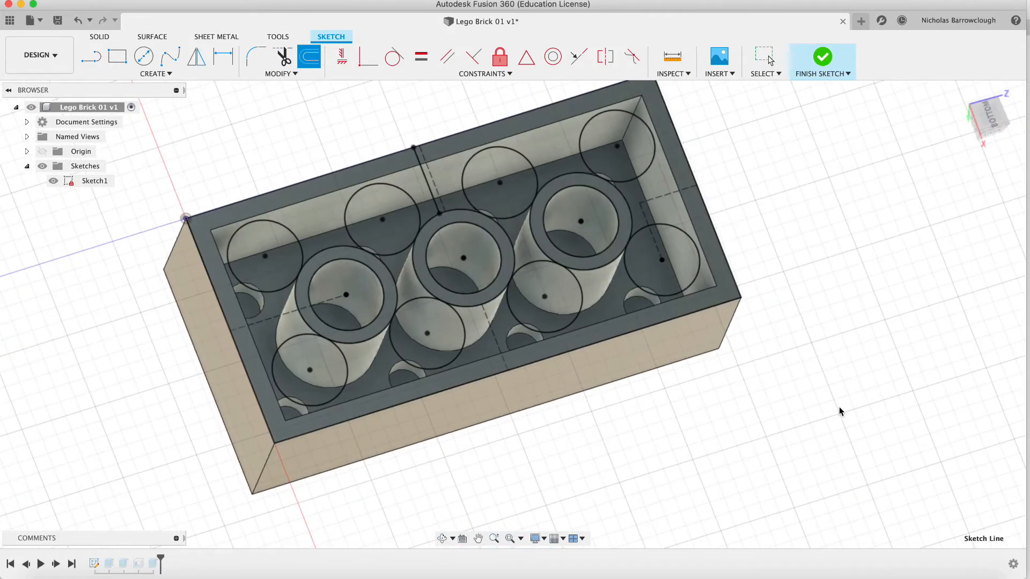
Reopen Sketch1 for editing and offset the same construction line by -0.4 mm to its other side
{"action": "left_click", "coordinate": [990, 113]}
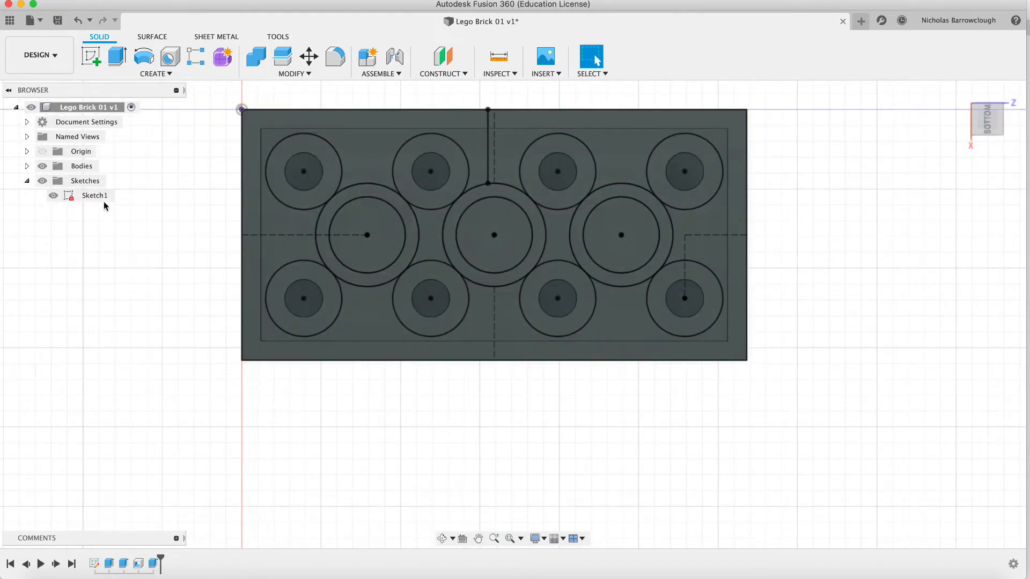
{"action": "left_click", "coordinate": [100, 198]}
{"action": "right_click", "coordinate": [99, 199]}
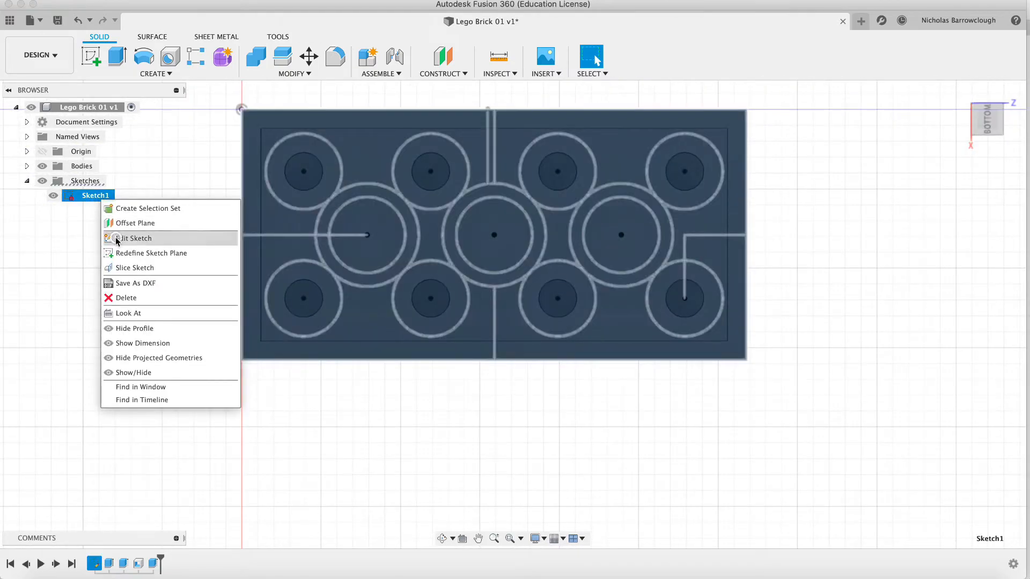
{"action": "left_click", "coordinate": [133, 238]}
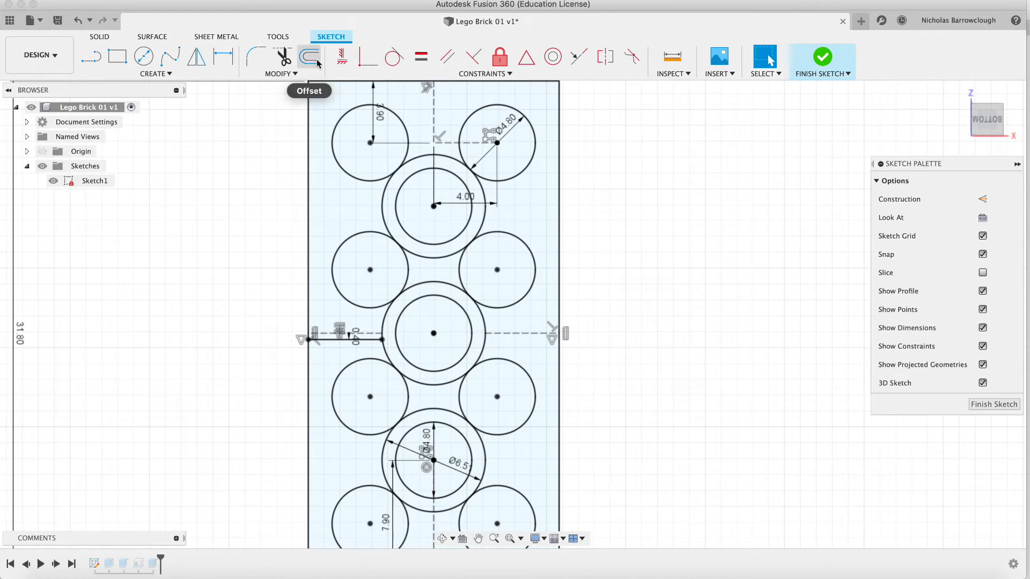
{"action": "left_click", "coordinate": [317, 63]}
{"action": "left_click", "coordinate": [370, 336]}
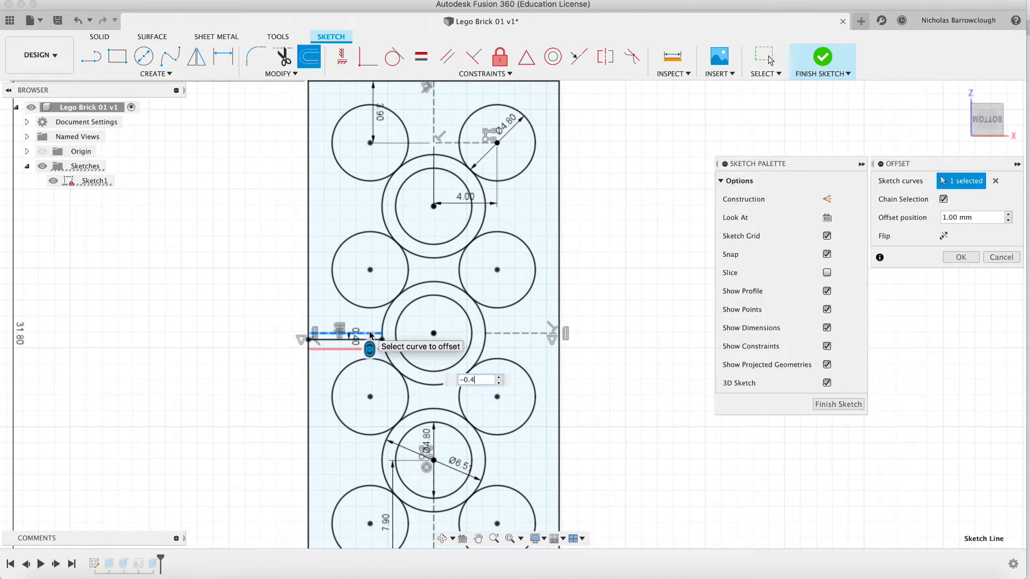
{"action": "key", "text": "Return"}
{"action": "key", "text": "Return"}
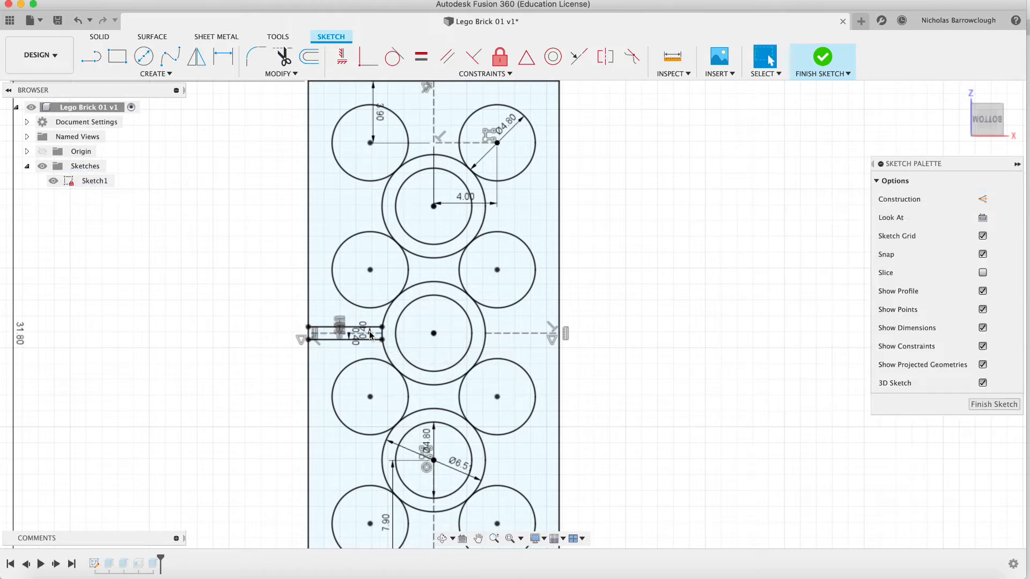
Offset the construction line right of the middle tube by 0.4 mm on both sides
{"action": "left_click", "coordinate": [321, 63]}
{"action": "left_click", "coordinate": [514, 334]}
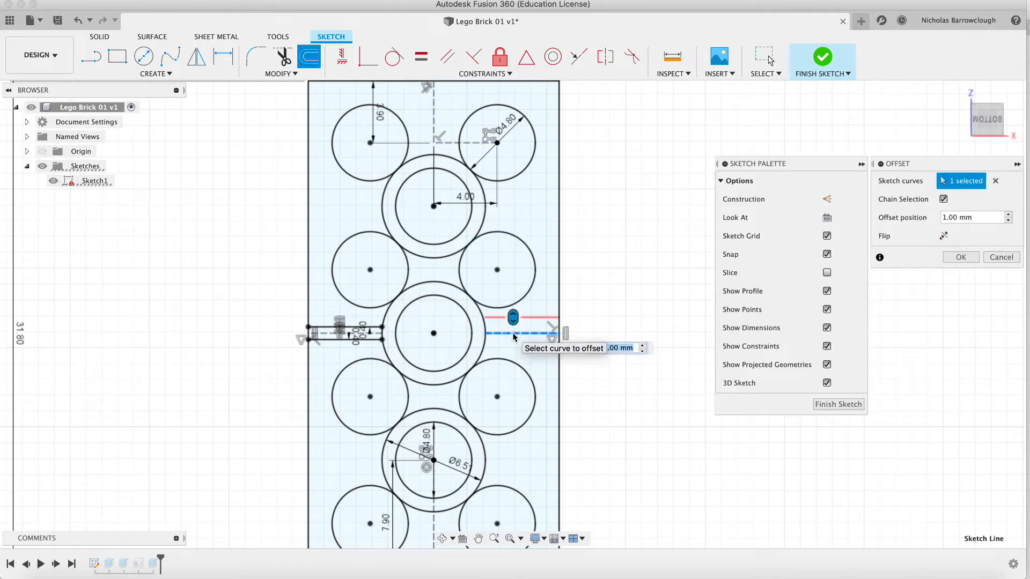
{"action": "type", "text": "0.4"}
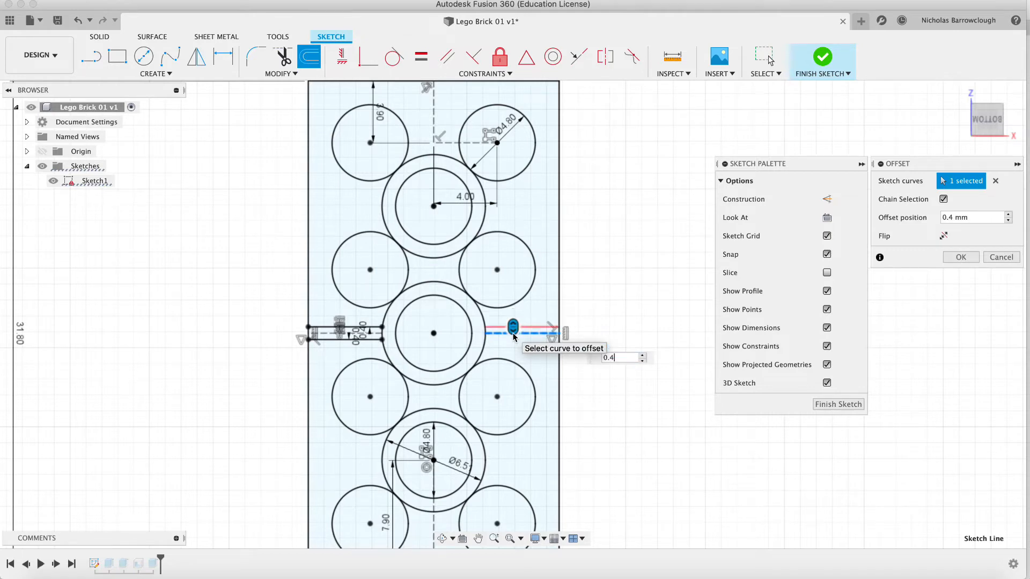
{"action": "key", "text": "Return"}
{"action": "left_click", "coordinate": [304, 60]}
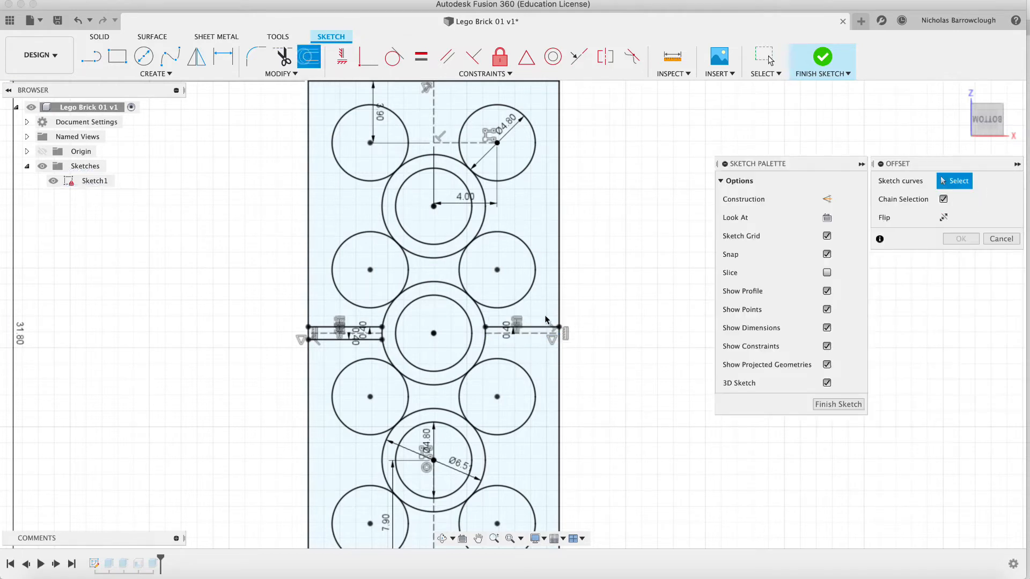
{"action": "left_click", "coordinate": [527, 336]}
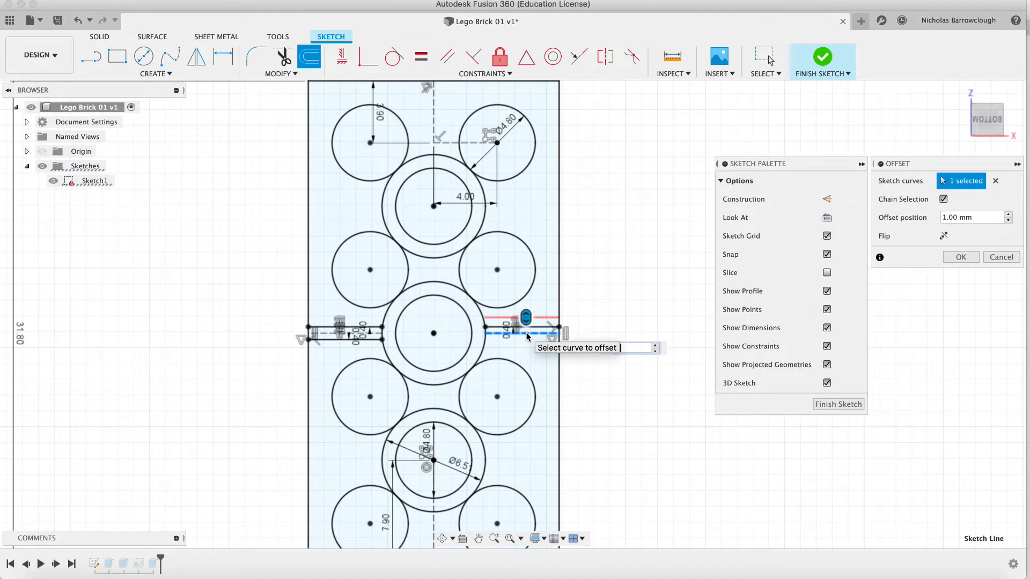
{"action": "type", "text": "0.4"}
{"action": "key", "text": "Return"}
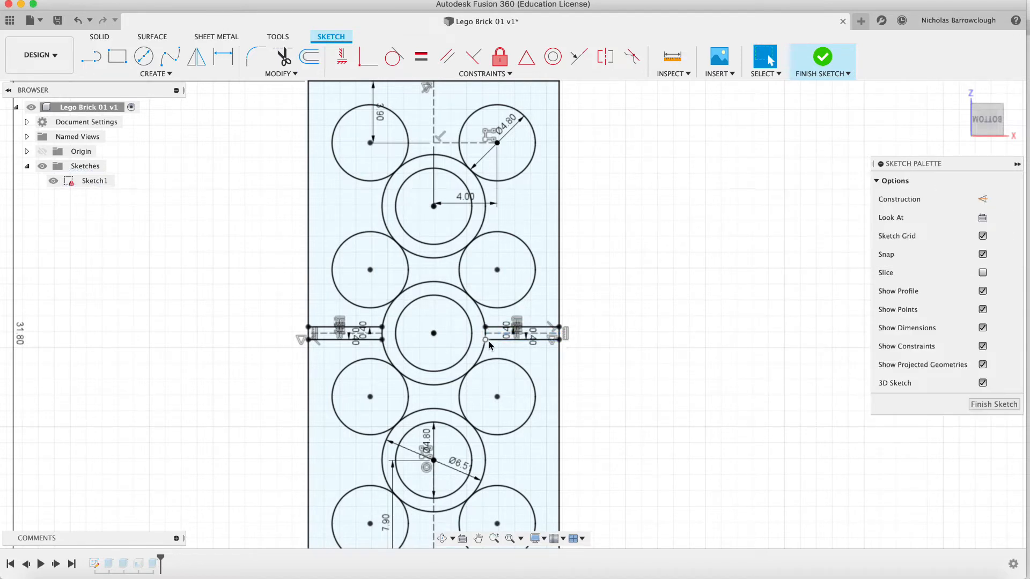
Examine up close whether the right-hand offset lines' inner ends meet the middle tube's outer circle
{"action": "left_click", "coordinate": [494, 540]}
{"action": "left_click_drag", "start_coordinate": [513, 314], "coordinate": [477, 437]}
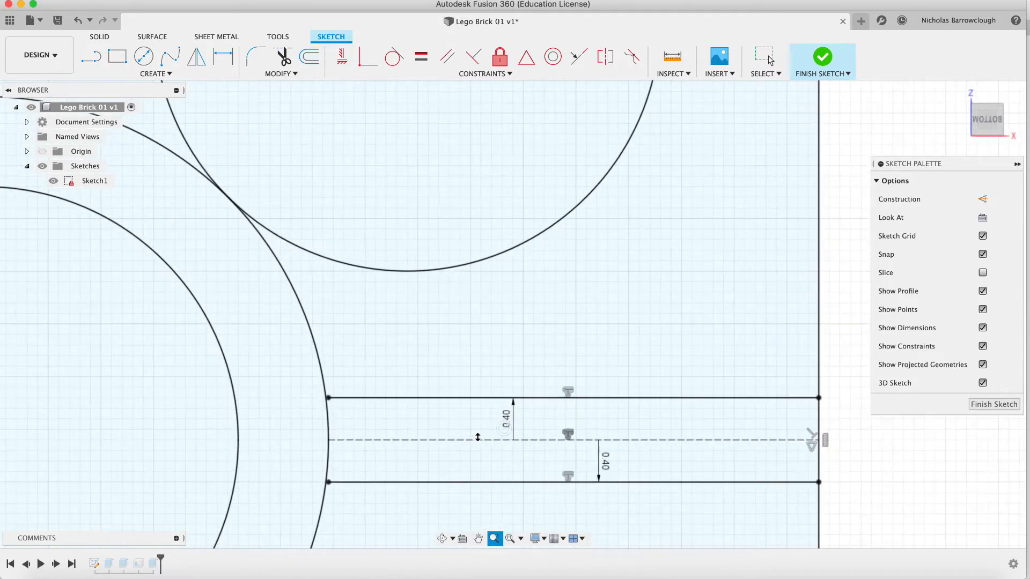
{"action": "left_click_drag", "start_coordinate": [336, 425], "coordinate": [340, 474]}
{"action": "left_click", "coordinate": [481, 545]}
{"action": "mouse_move", "coordinate": [309, 430]}
{"action": "left_mouse_down"}
{"action": "mouse_move", "coordinate": [507, 250]}
{"action": "mouse_move", "coordinate": [567, 167]}
{"action": "left_mouse_up"}
{"action": "left_click_drag", "start_coordinate": [492, 368], "coordinate": [492, 330]}
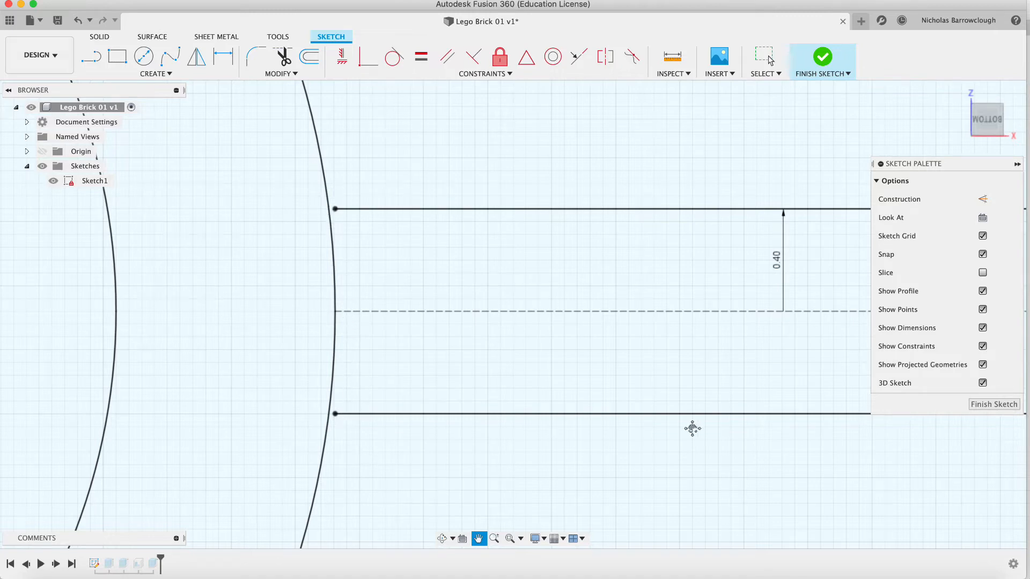
{"action": "key", "text": "Escape"}
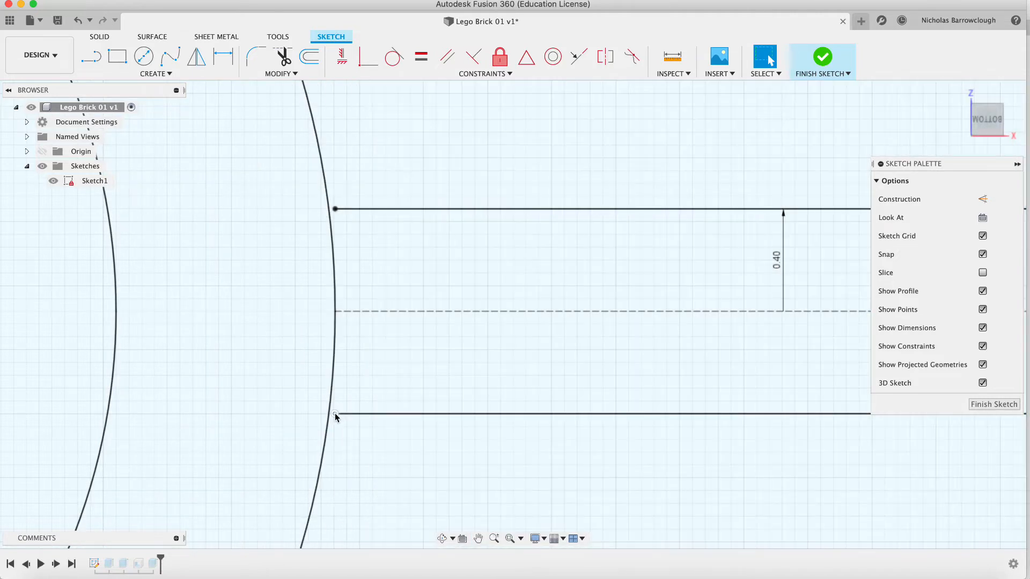
{"action": "left_click", "coordinate": [335, 417]}
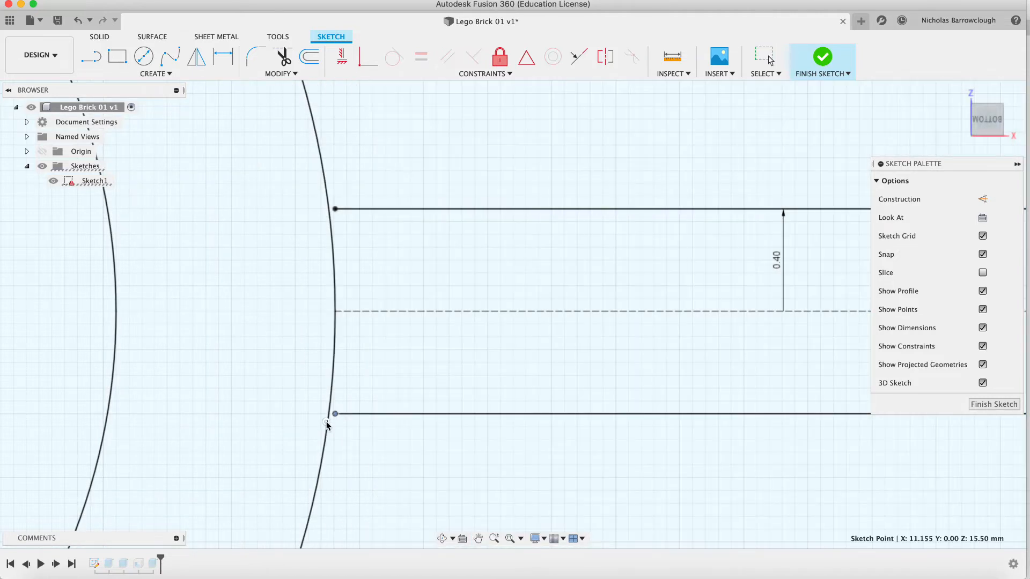
{"action": "key", "text": "Escape"}
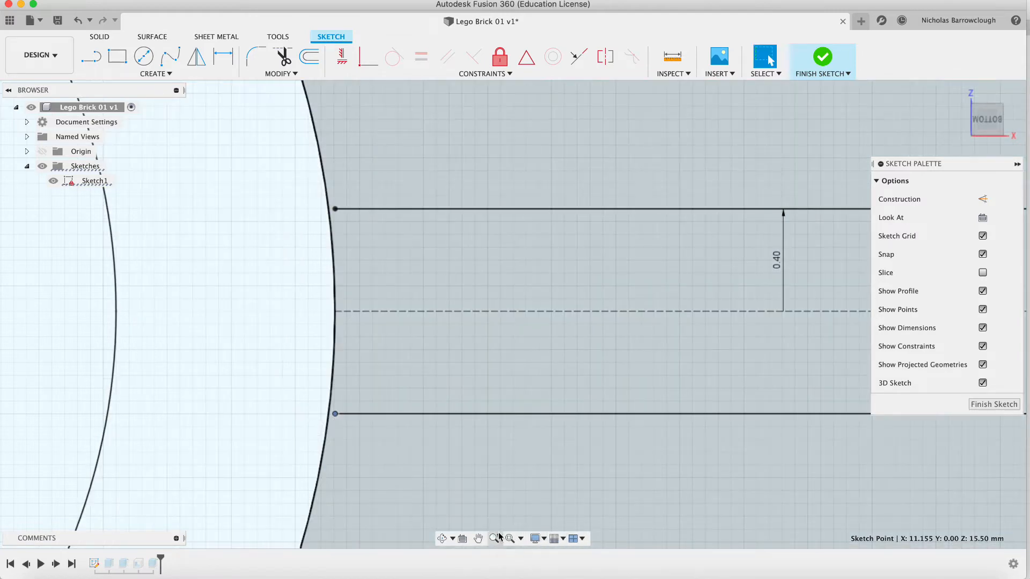
{"action": "left_click", "coordinate": [498, 536]}
{"action": "left_click_drag", "start_coordinate": [486, 387], "coordinate": [485, 408]}
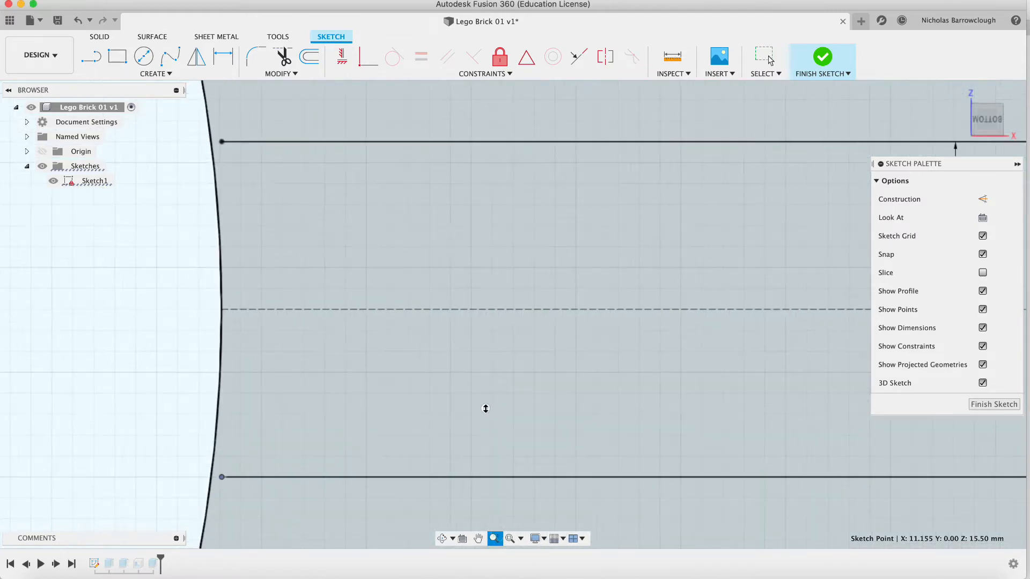
{"action": "scroll", "coordinate": [485, 409], "scroll_direction": "down", "scroll_amount": 3}
{"action": "key", "text": "Escape"}
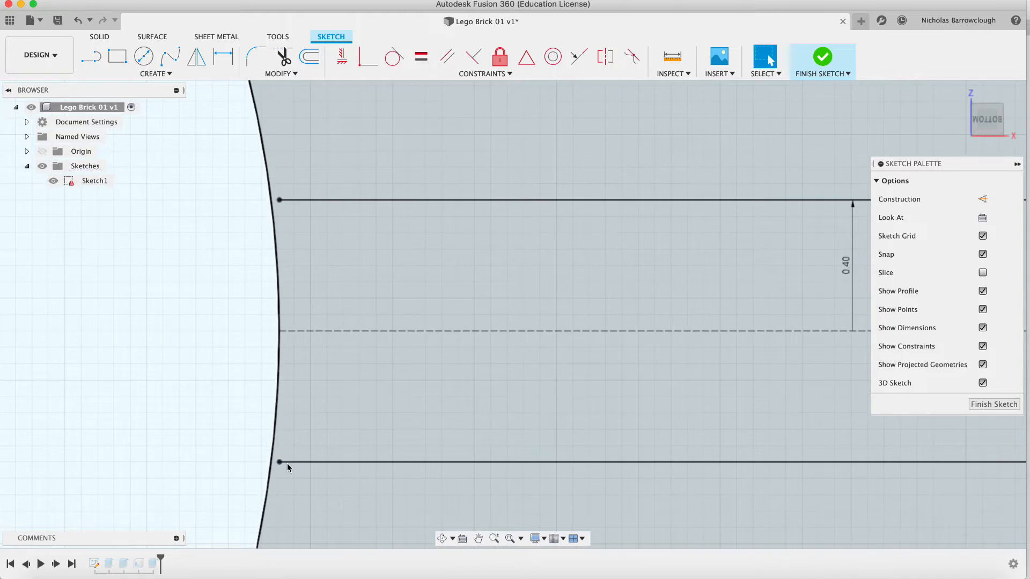
Delete the coincident constraint on the lower right-hand offset line's inner end and move that endpoint onto the middle tube's outer circle
{"action": "left_click", "coordinate": [279, 463]}
{"action": "right_click", "coordinate": [280, 463]}
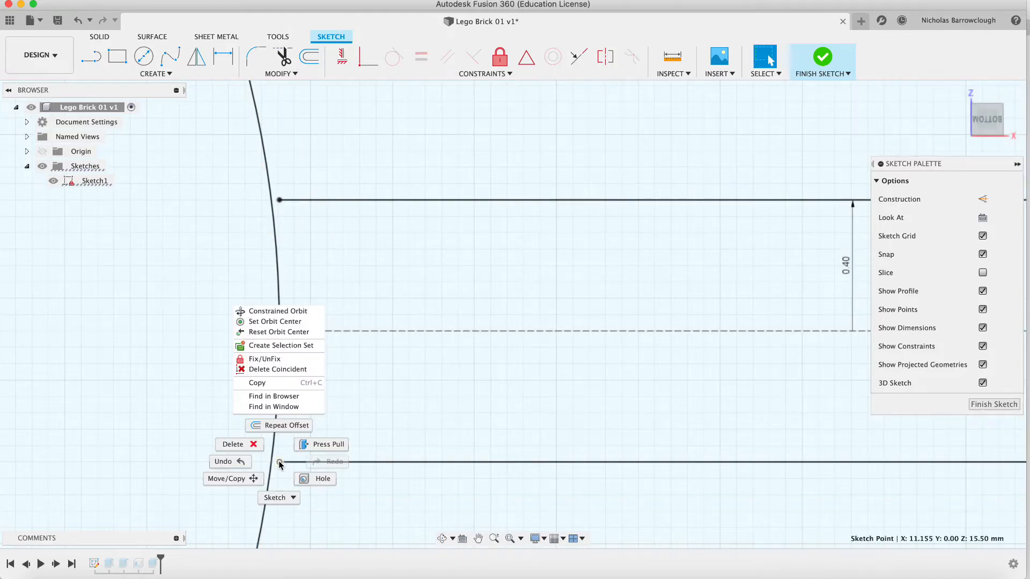
{"action": "left_click", "coordinate": [277, 369]}
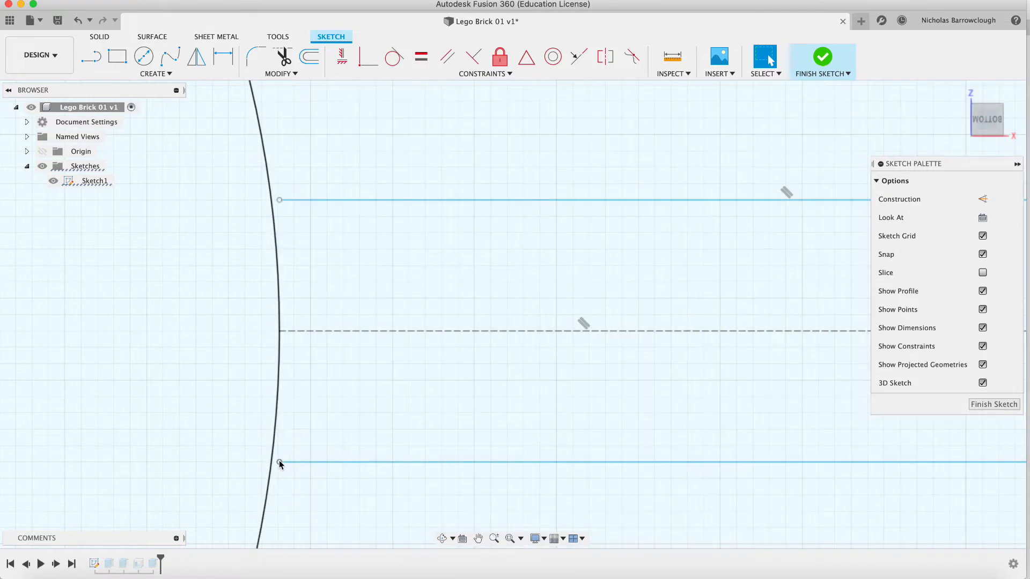
{"action": "mouse_move", "coordinate": [279, 463]}
{"action": "left_mouse_down"}
{"action": "mouse_move", "coordinate": [271, 471]}
{"action": "mouse_move", "coordinate": [288, 464]}
{"action": "mouse_move", "coordinate": [274, 461]}
{"action": "left_mouse_up"}
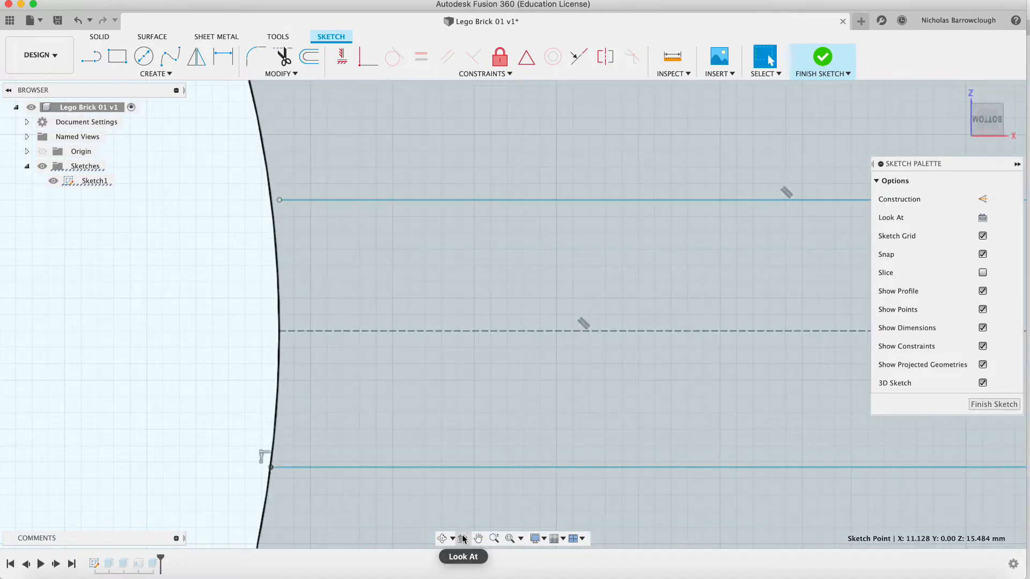
Remove the coincident constraint from the upper right-hand offset line's inner end and attach that endpoint to the middle tube's outer circle
{"action": "left_click", "coordinate": [497, 539]}
{"action": "mouse_move", "coordinate": [214, 387]}
{"action": "left_mouse_down"}
{"action": "mouse_move", "coordinate": [202, 345]}
{"action": "mouse_move", "coordinate": [569, 432]}
{"action": "left_mouse_up"}
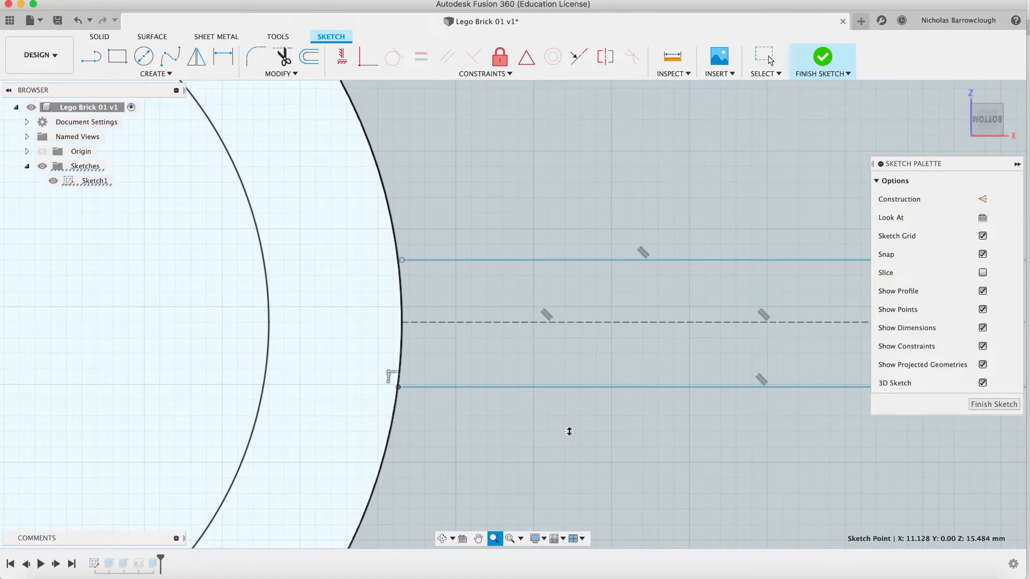
{"action": "left_click_drag", "start_coordinate": [371, 200], "coordinate": [372, 231]}
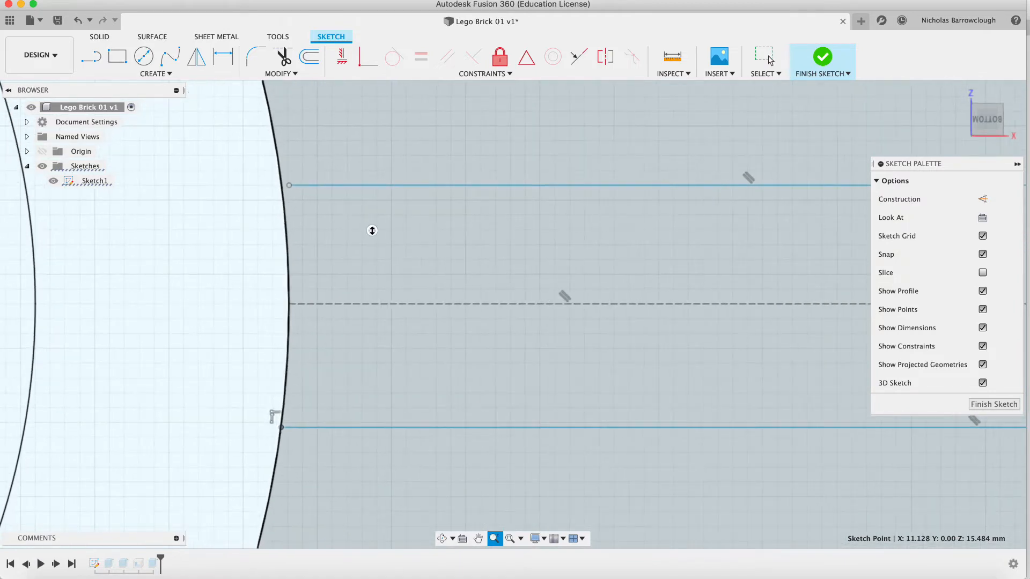
{"action": "left_click", "coordinate": [478, 538]}
{"action": "left_click_drag", "start_coordinate": [417, 294], "coordinate": [499, 459]}
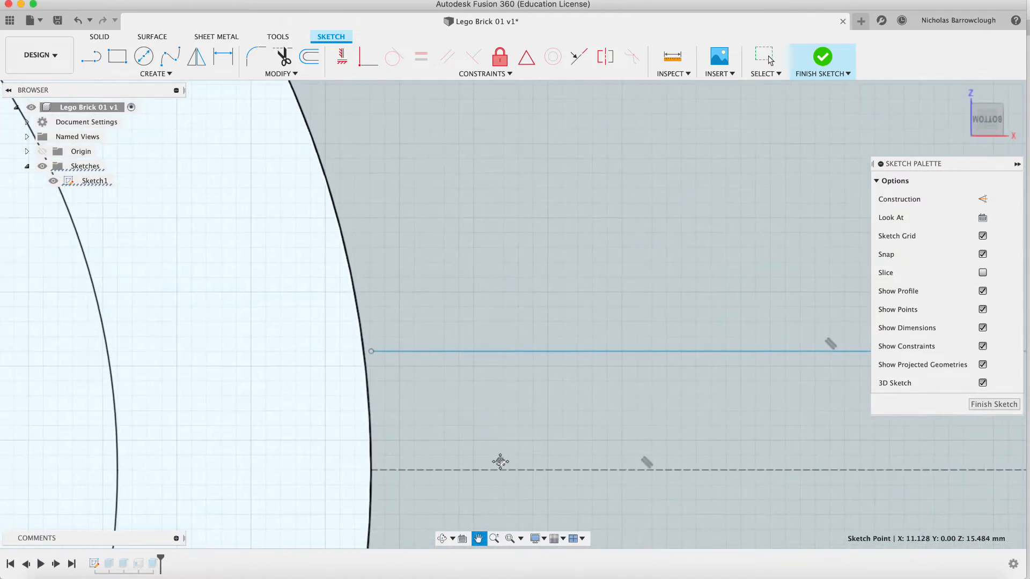
{"action": "left_click", "coordinate": [495, 538]}
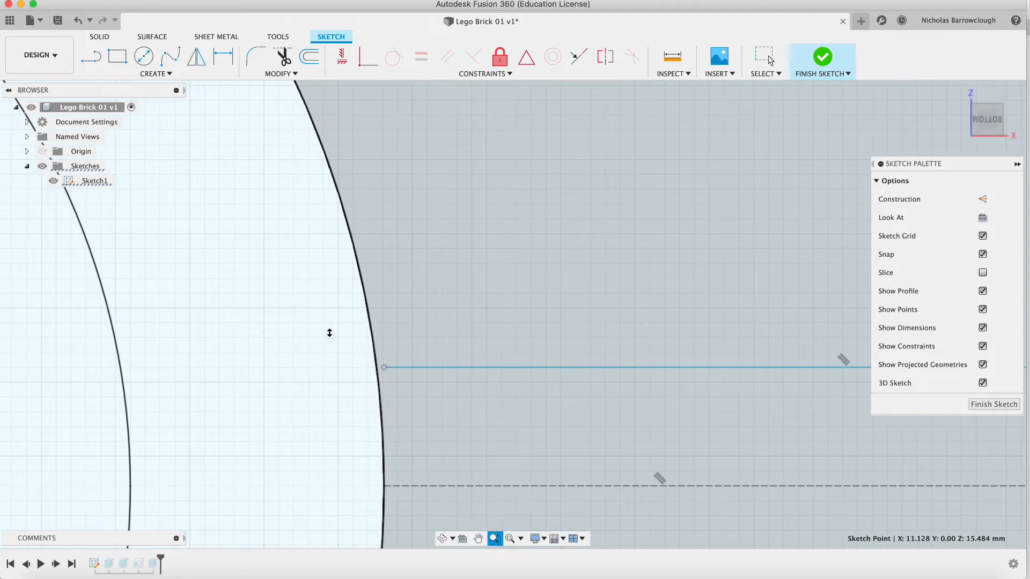
{"action": "left_click_drag", "start_coordinate": [330, 334], "coordinate": [335, 386]}
{"action": "key", "text": "Escape"}
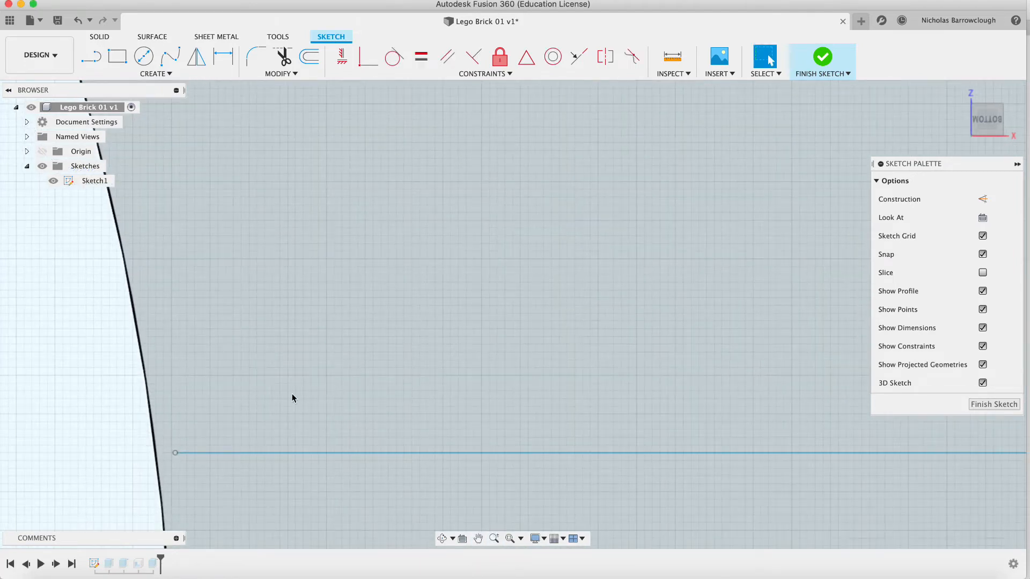
{"action": "left_click", "coordinate": [175, 453]}
{"action": "right_click", "coordinate": [175, 453]}
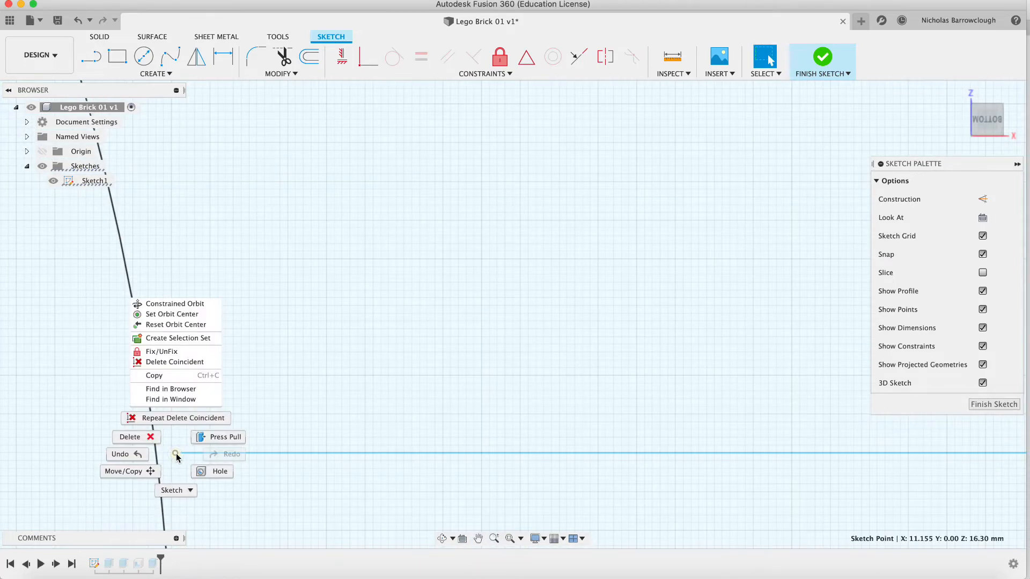
{"action": "left_click", "coordinate": [175, 418]}
{"action": "left_click_drag", "start_coordinate": [175, 454], "coordinate": [156, 454]}
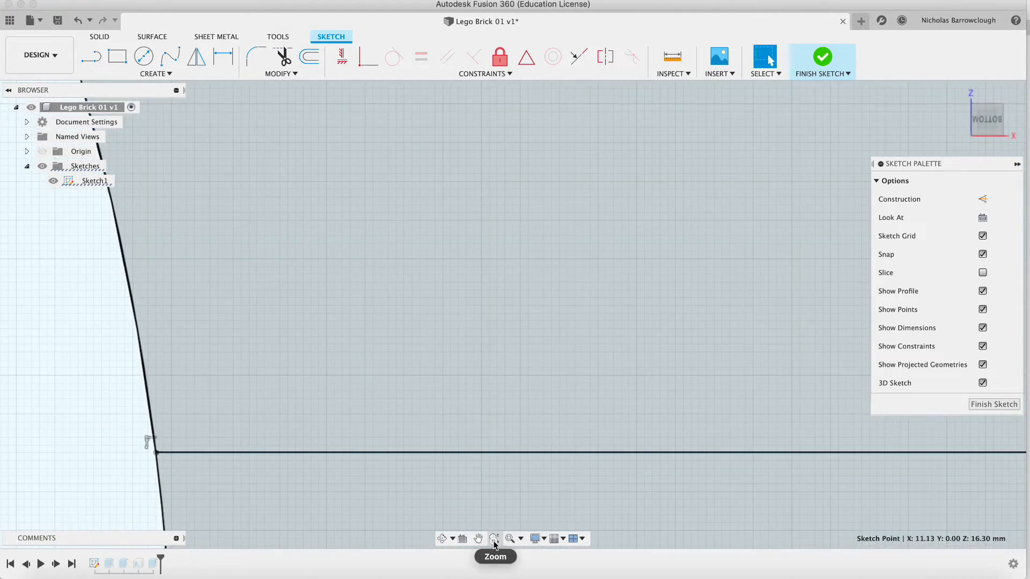
Delete the coincident constraint on the upper left-hand offset line's inner end and extend the line to the middle tube's outer circle
{"action": "left_click", "coordinate": [494, 539]}
{"action": "left_click_drag", "start_coordinate": [490, 373], "coordinate": [484, 215]}
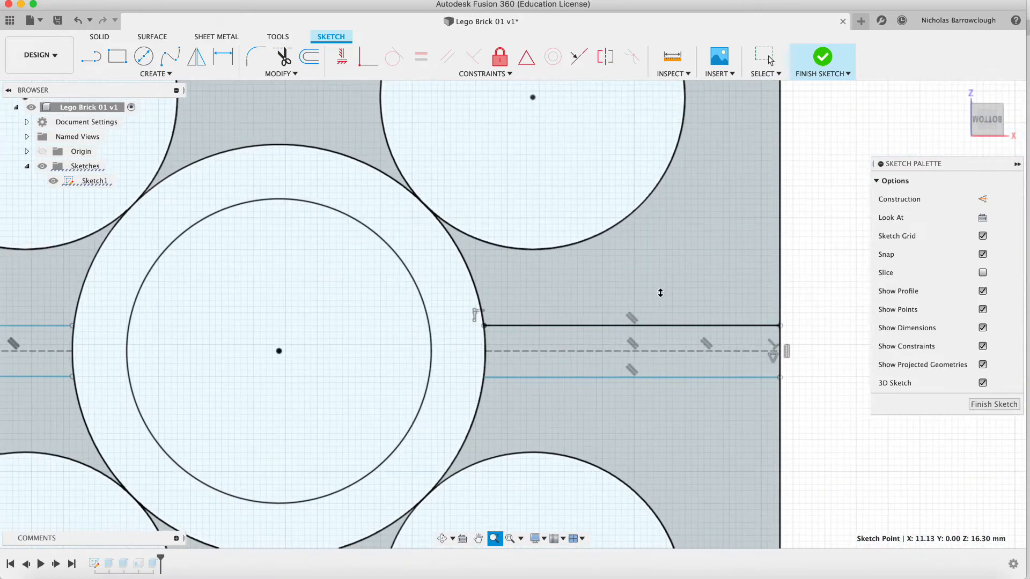
{"action": "left_click", "coordinate": [478, 539]}
{"action": "mouse_move", "coordinate": [156, 349]}
{"action": "left_mouse_down"}
{"action": "mouse_move", "coordinate": [386, 322]}
{"action": "mouse_move", "coordinate": [534, 327]}
{"action": "left_mouse_up"}
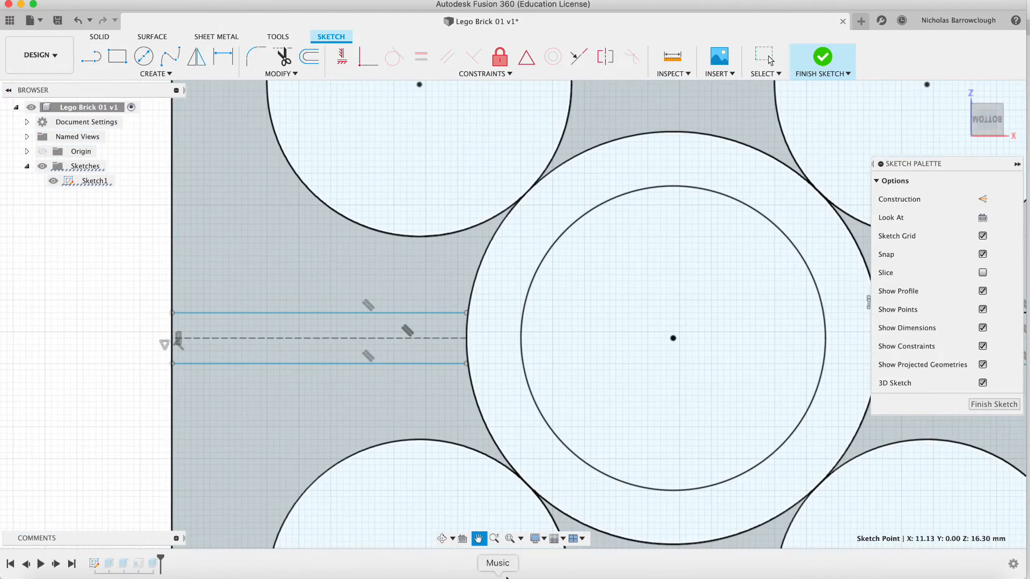
{"action": "left_click", "coordinate": [494, 538]}
{"action": "left_click_drag", "start_coordinate": [526, 249], "coordinate": [527, 339]}
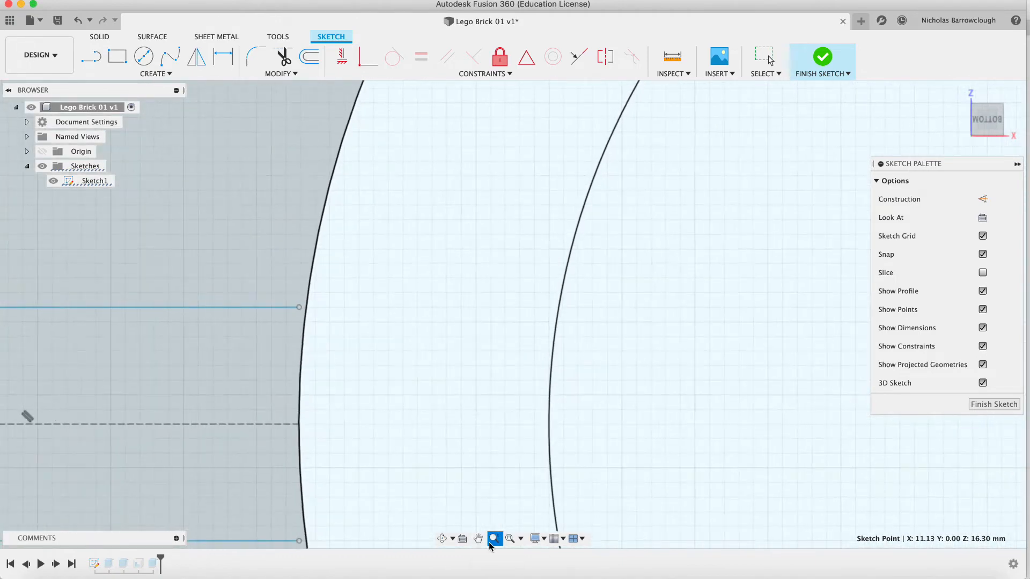
{"action": "left_click", "coordinate": [479, 538]}
{"action": "left_click_drag", "start_coordinate": [295, 301], "coordinate": [409, 204]}
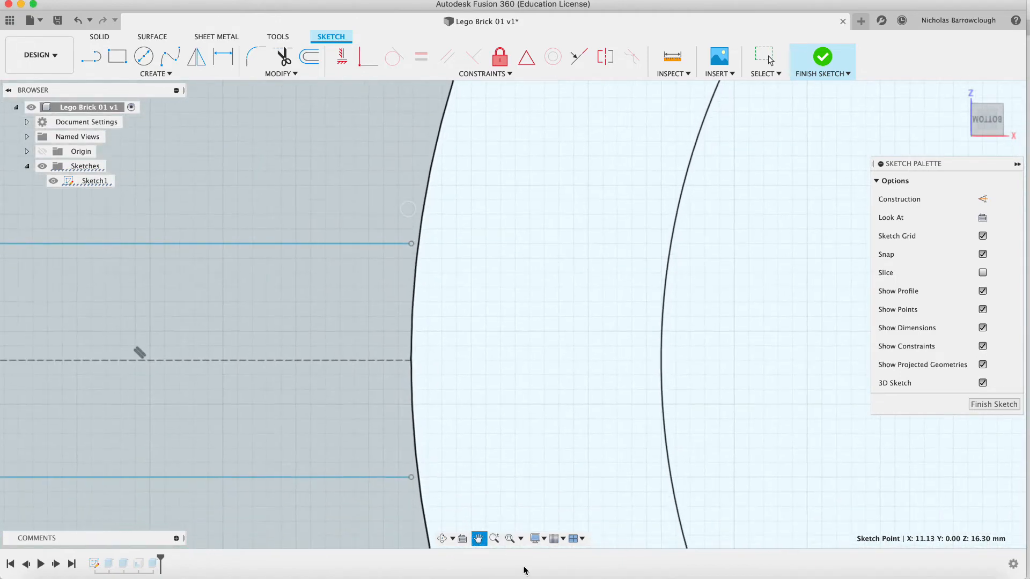
{"action": "left_click", "coordinate": [493, 539]}
{"action": "left_click_drag", "start_coordinate": [428, 409], "coordinate": [427, 446]}
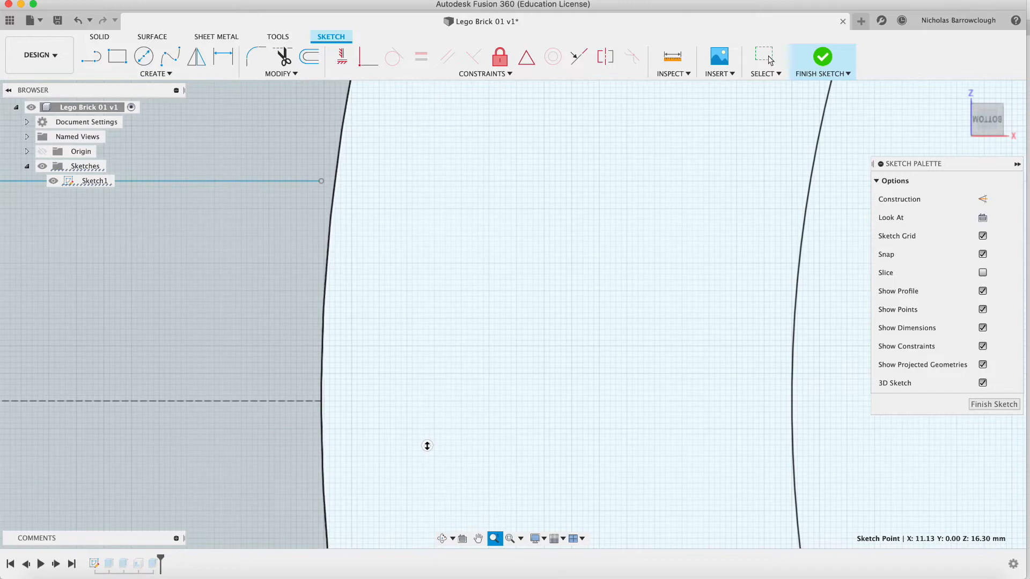
{"action": "left_click", "coordinate": [478, 539]}
{"action": "mouse_move", "coordinate": [393, 262]}
{"action": "left_mouse_down"}
{"action": "mouse_move", "coordinate": [487, 409]}
{"action": "mouse_move", "coordinate": [518, 426]}
{"action": "left_mouse_up"}
{"action": "key", "text": "Escape"}
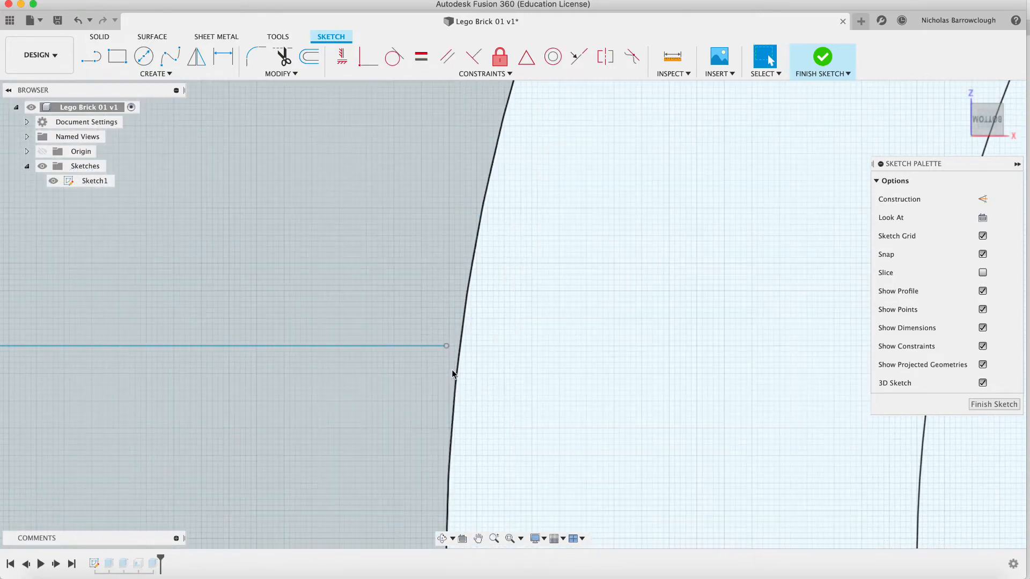
{"action": "left_click", "coordinate": [447, 346]}
{"action": "right_click", "coordinate": [448, 347]}
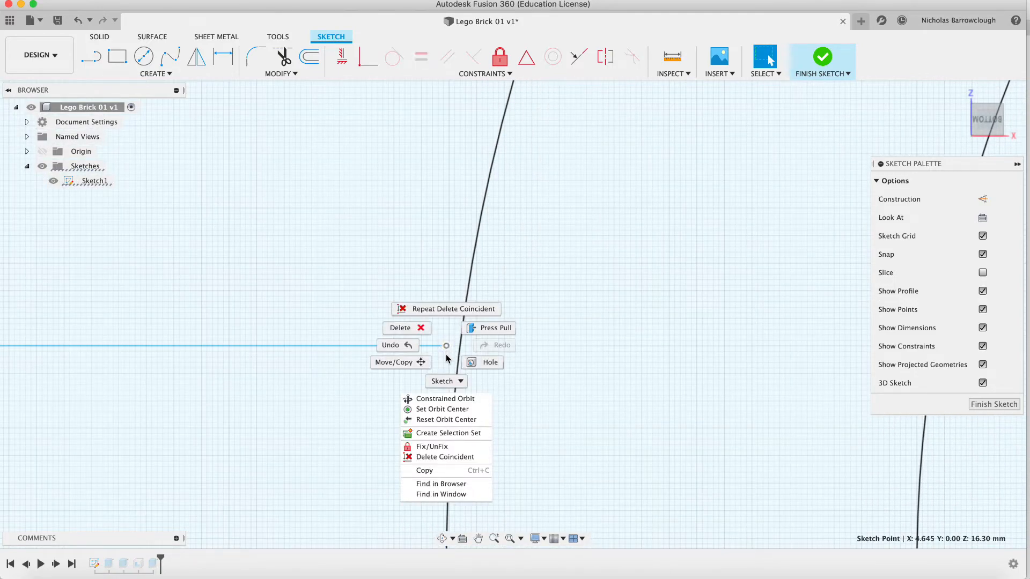
{"action": "left_click", "coordinate": [437, 457]}
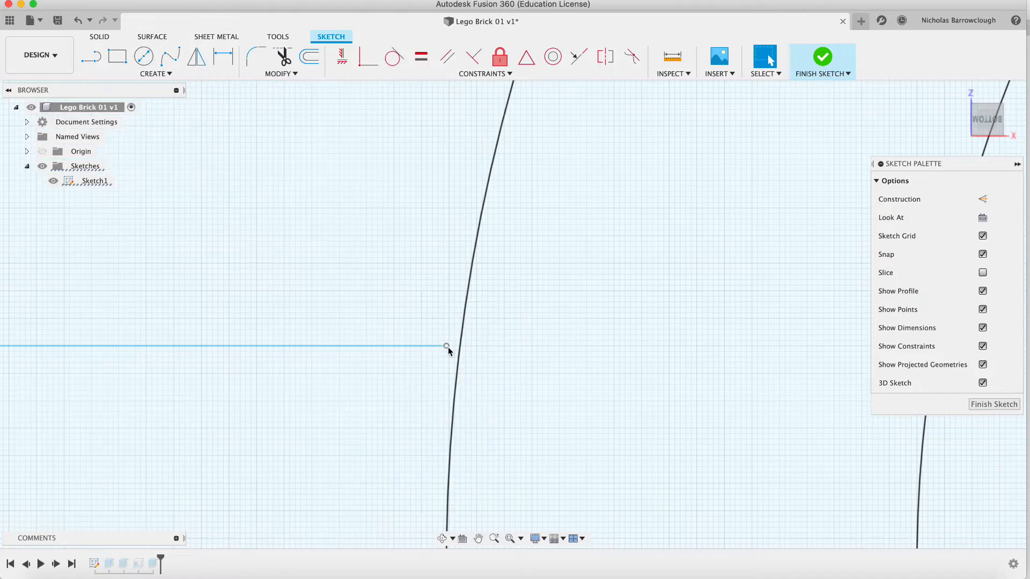
{"action": "left_click_drag", "start_coordinate": [447, 347], "coordinate": [461, 346]}
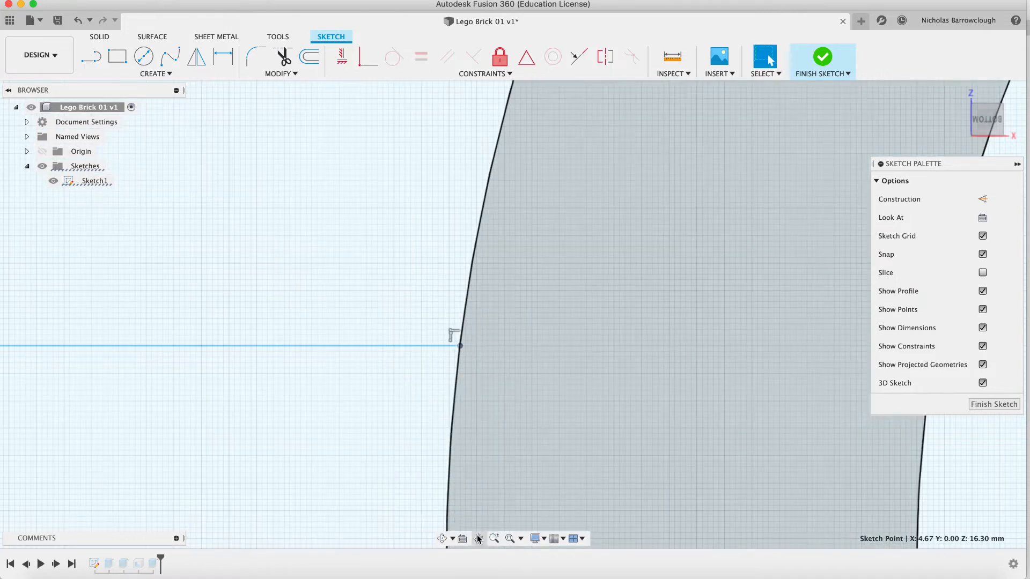
Free the lower left-hand offset line's inner end from its coincident constraint and extend it to the middle tube's outer circle
{"action": "left_click", "coordinate": [477, 538]}
{"action": "left_click_drag", "start_coordinate": [483, 416], "coordinate": [482, 142]}
{"action": "left_click_drag", "start_coordinate": [504, 429], "coordinate": [504, 301]}
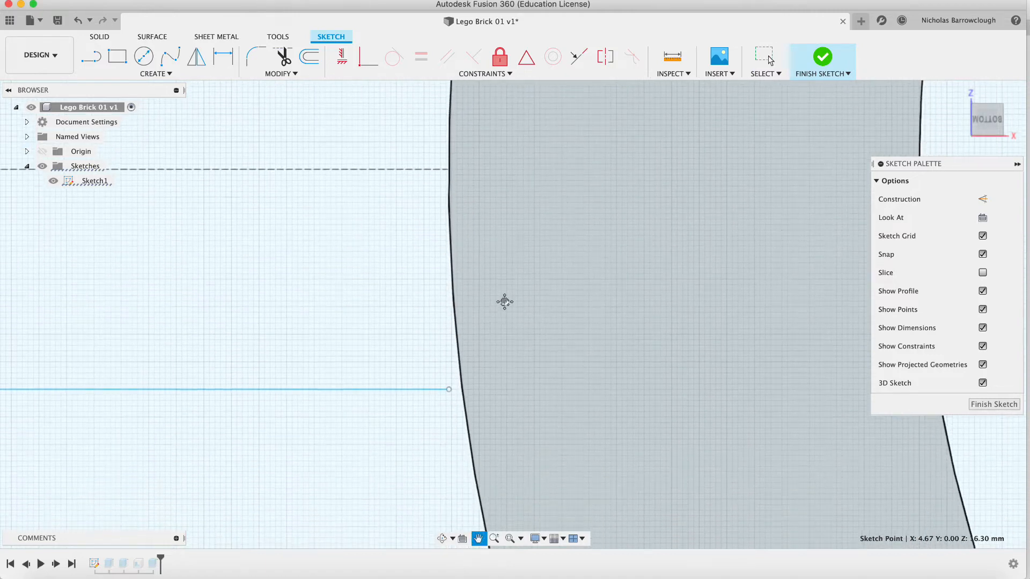
{"action": "key", "text": "Escape"}
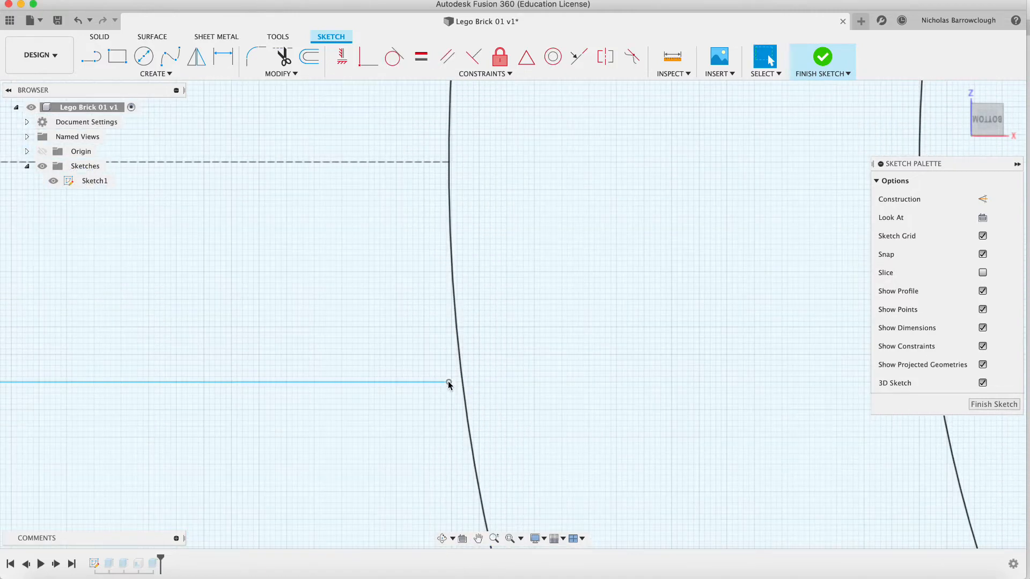
{"action": "left_click", "coordinate": [449, 382]}
{"action": "right_click", "coordinate": [449, 382]}
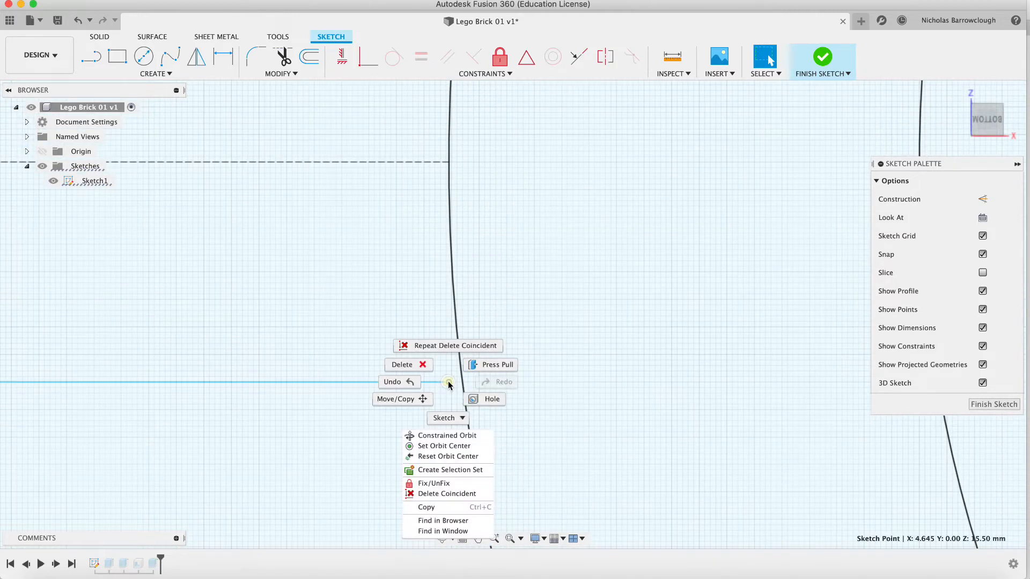
{"action": "left_click", "coordinate": [434, 494]}
{"action": "left_click_drag", "start_coordinate": [449, 383], "coordinate": [462, 383]}
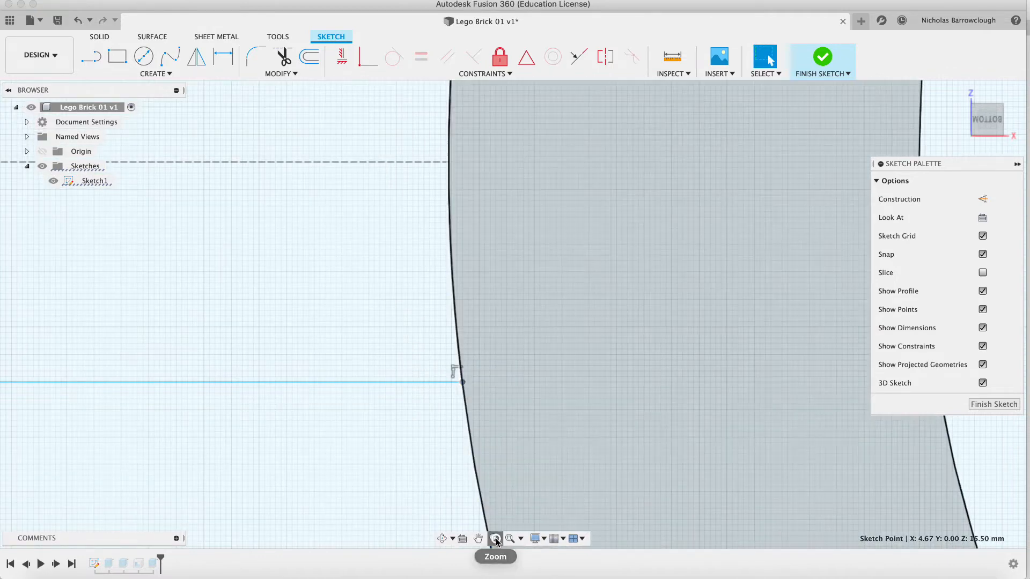
Finish editing Sketch1 and return to the solid model of the brick
{"action": "left_click", "coordinate": [494, 539]}
{"action": "left_click_drag", "start_coordinate": [541, 411], "coordinate": [533, 253]}
{"action": "scroll", "coordinate": [534, 253], "scroll_direction": "up", "scroll_amount": 1}
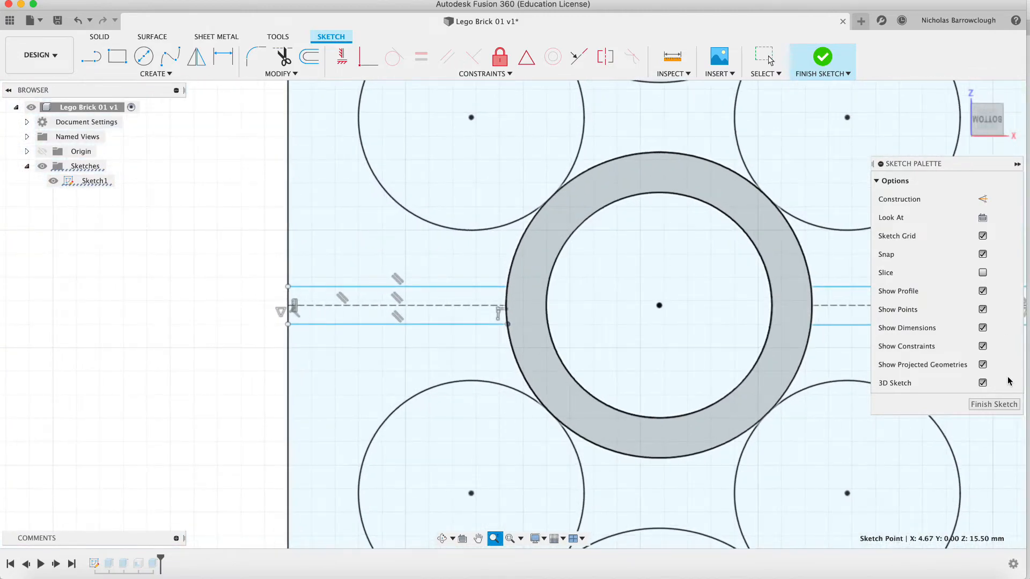
{"action": "left_click", "coordinate": [993, 404]}
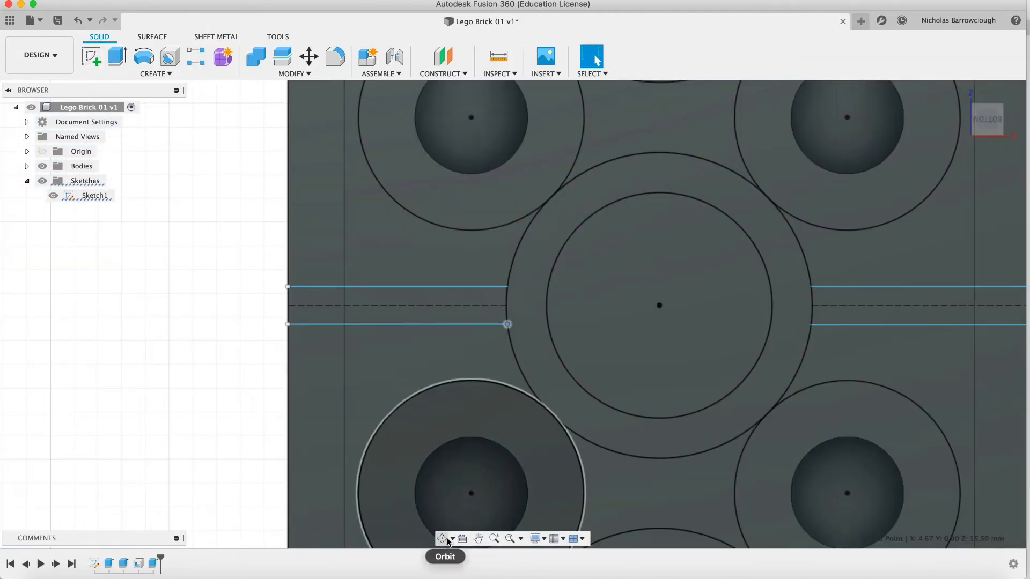
{"action": "left_click", "coordinate": [447, 539]}
{"action": "left_click_drag", "start_coordinate": [705, 351], "coordinate": [640, 304]}
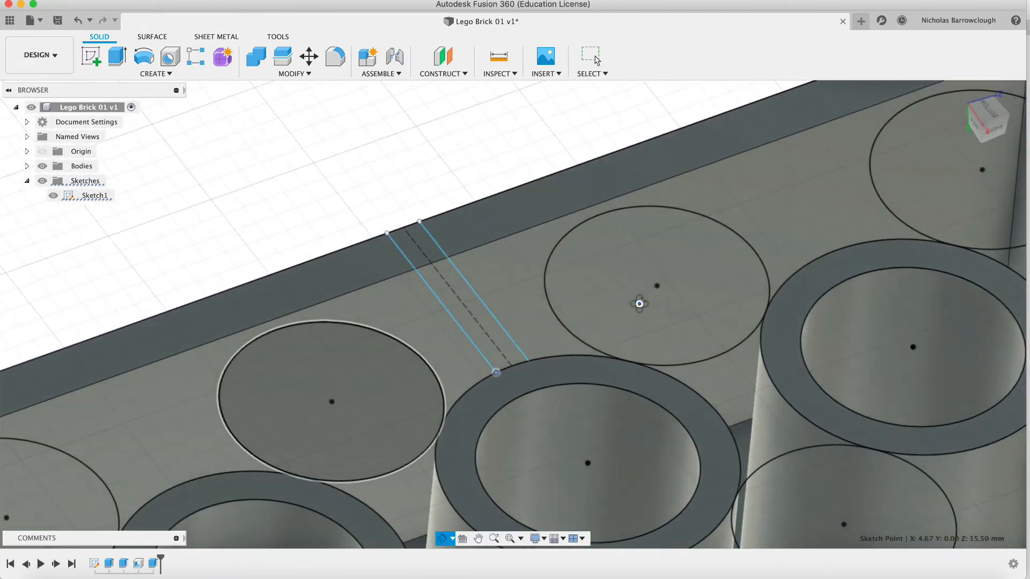
{"action": "left_click", "coordinate": [494, 538]}
{"action": "left_click_drag", "start_coordinate": [531, 388], "coordinate": [517, 333]}
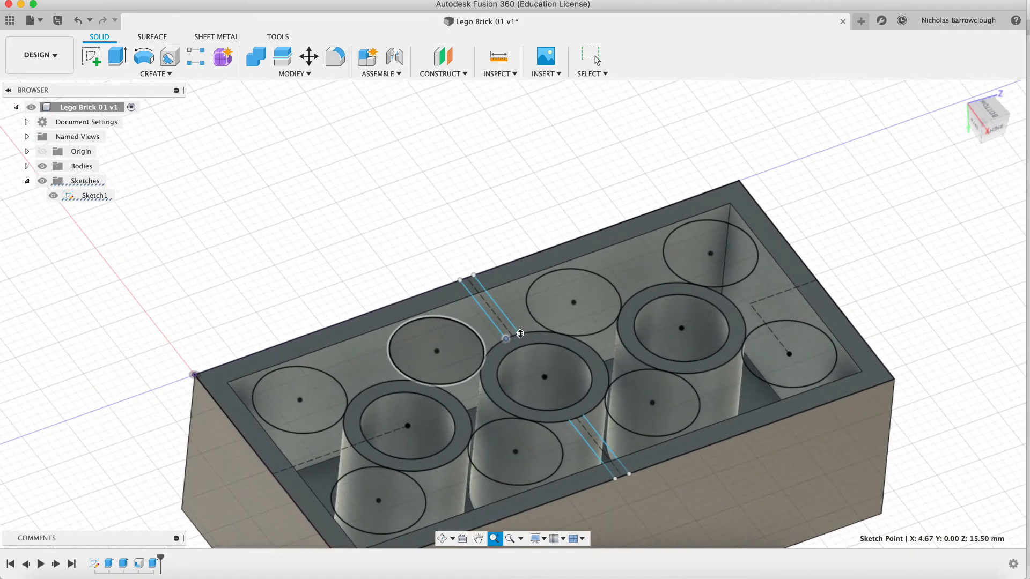
{"action": "key", "text": "Escape"}
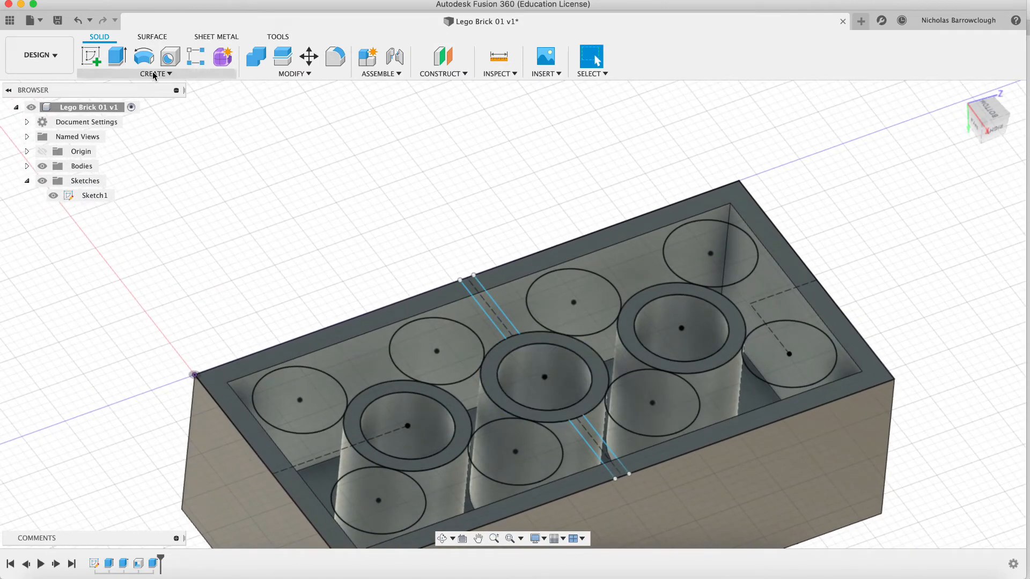
{"action": "left_click", "coordinate": [117, 56]}
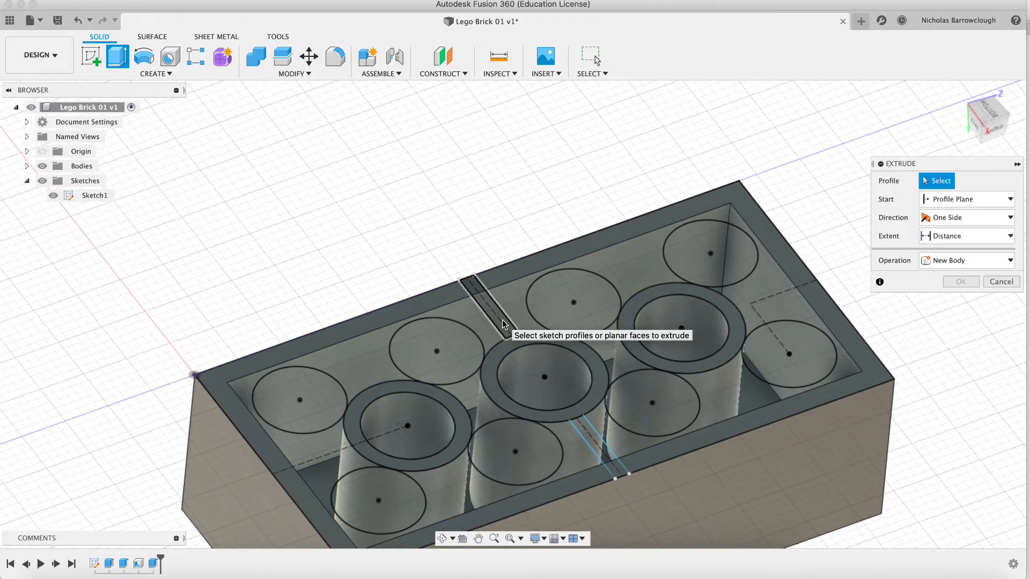
{"action": "left_click", "coordinate": [502, 320]}
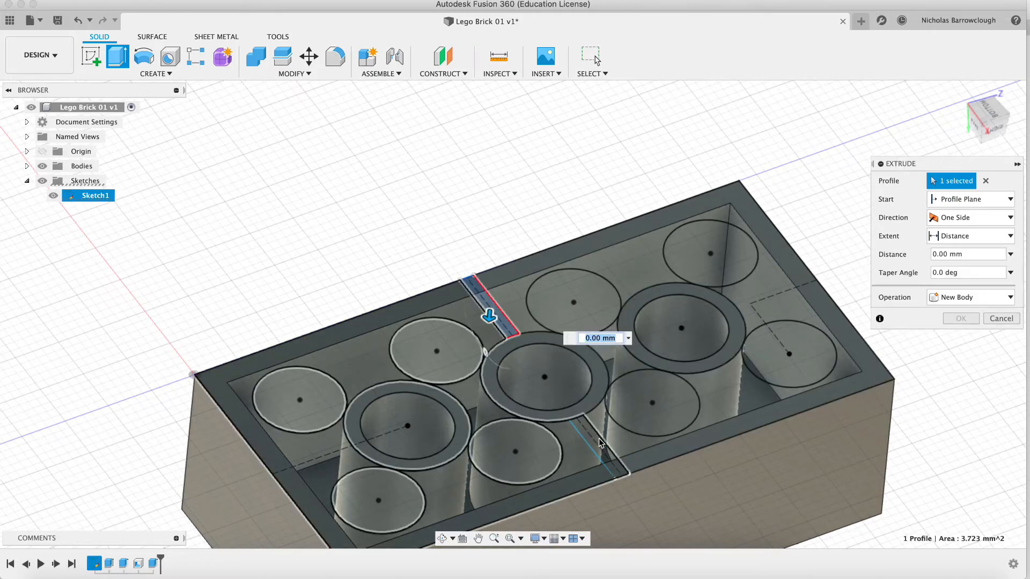
{"action": "left_click", "coordinate": [607, 455]}
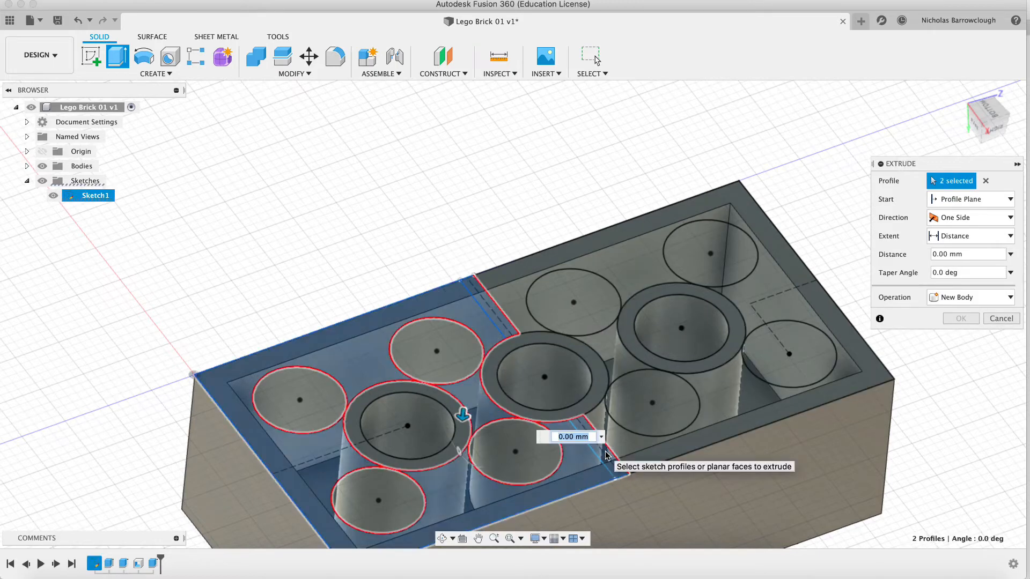
{"action": "left_click", "coordinate": [1001, 318]}
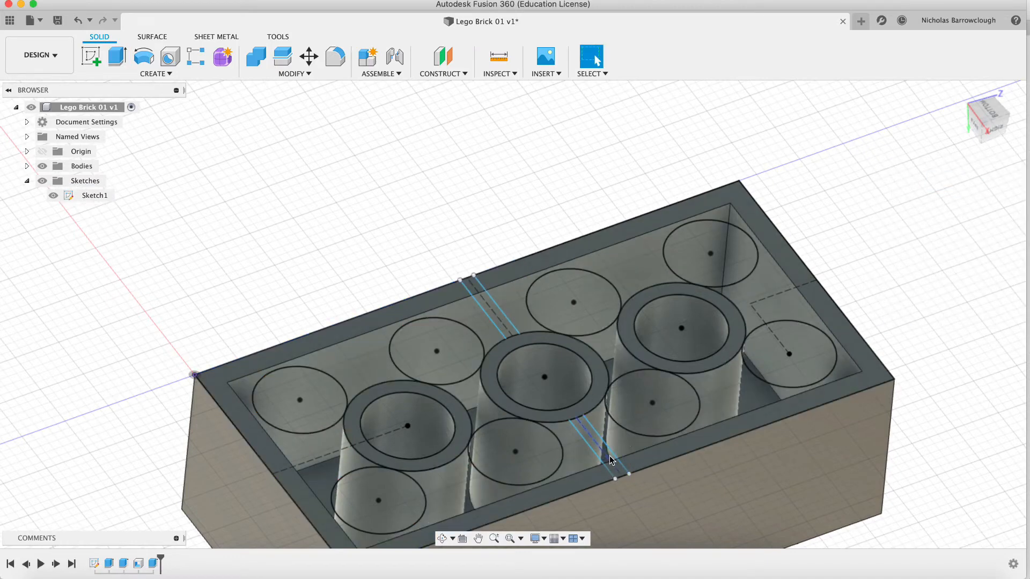
Start extruding the narrow rib profile between the middle tube and the left-hand outer wall, pulling it about 1.89 mm into the brick
{"action": "left_click", "coordinate": [494, 539]}
{"action": "left_click_drag", "start_coordinate": [518, 320], "coordinate": [528, 361]}
{"action": "left_click_drag", "start_coordinate": [528, 234], "coordinate": [527, 245]}
{"action": "key", "text": "Escape"}
{"action": "left_click", "coordinate": [117, 60]}
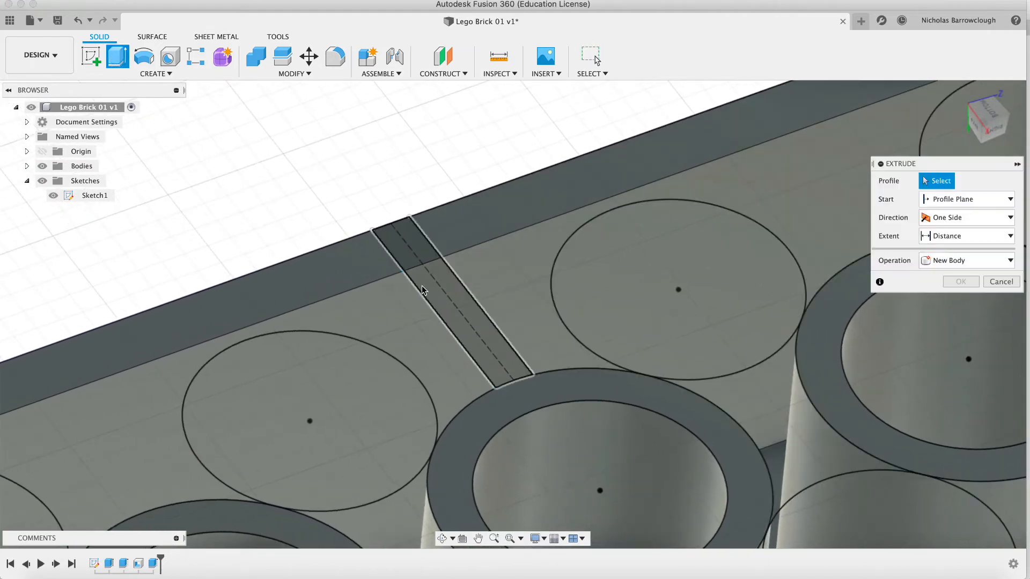
{"action": "left_click", "coordinate": [462, 302]}
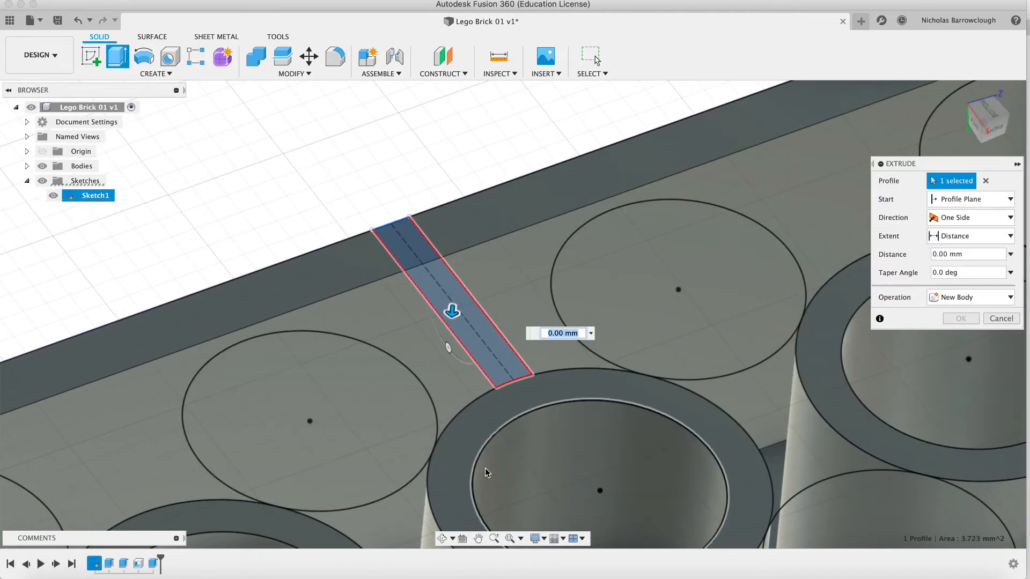
{"action": "left_click_drag", "start_coordinate": [453, 311], "coordinate": [445, 383]}
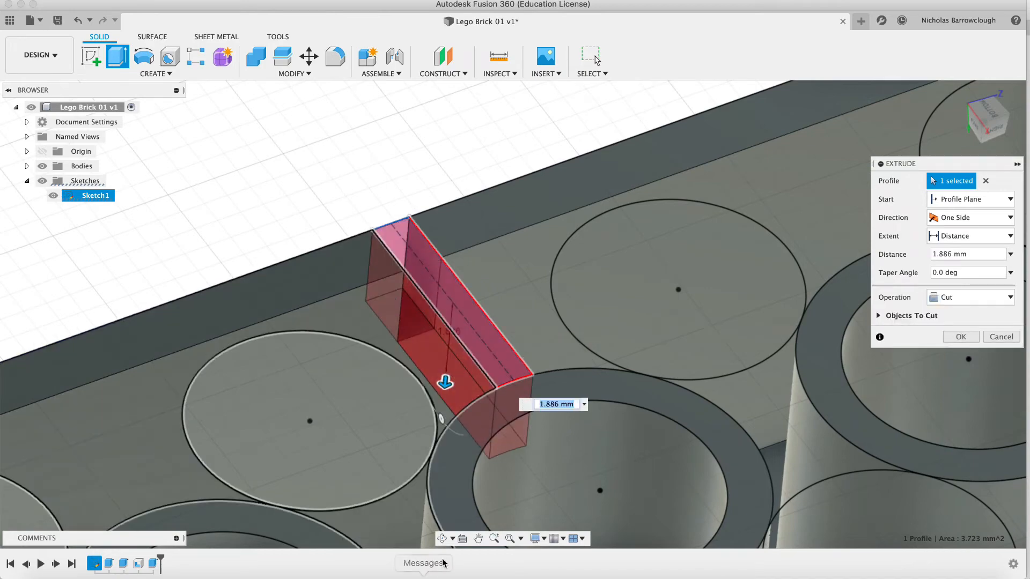
{"action": "left_click", "coordinate": [440, 544]}
{"action": "left_click_drag", "start_coordinate": [517, 264], "coordinate": [462, 331]}
{"action": "key", "text": "Escape"}
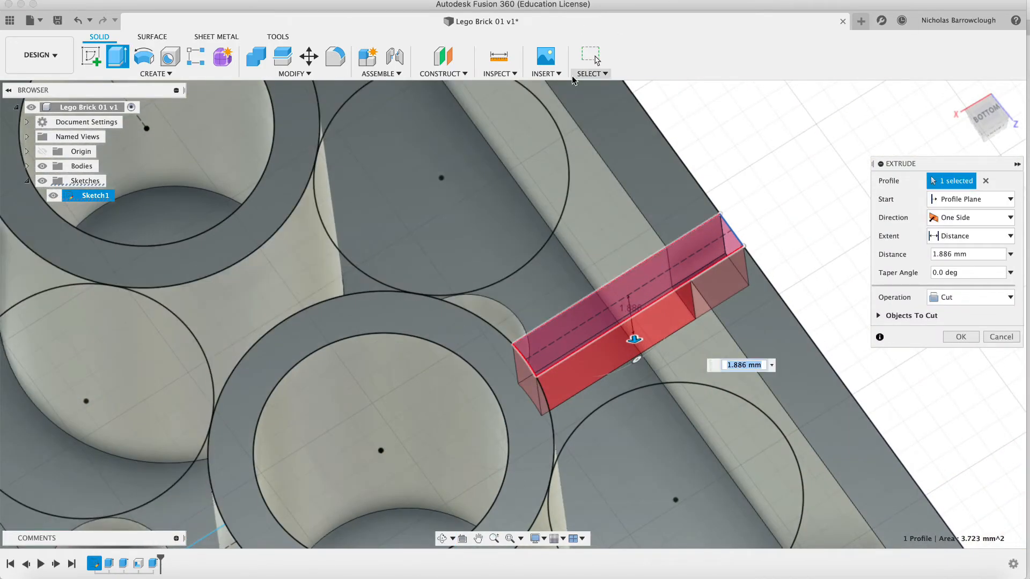
Exclude sketch profiles from the selection filters while the rib extrusion is active
{"action": "mouse_move", "coordinate": [592, 79]}
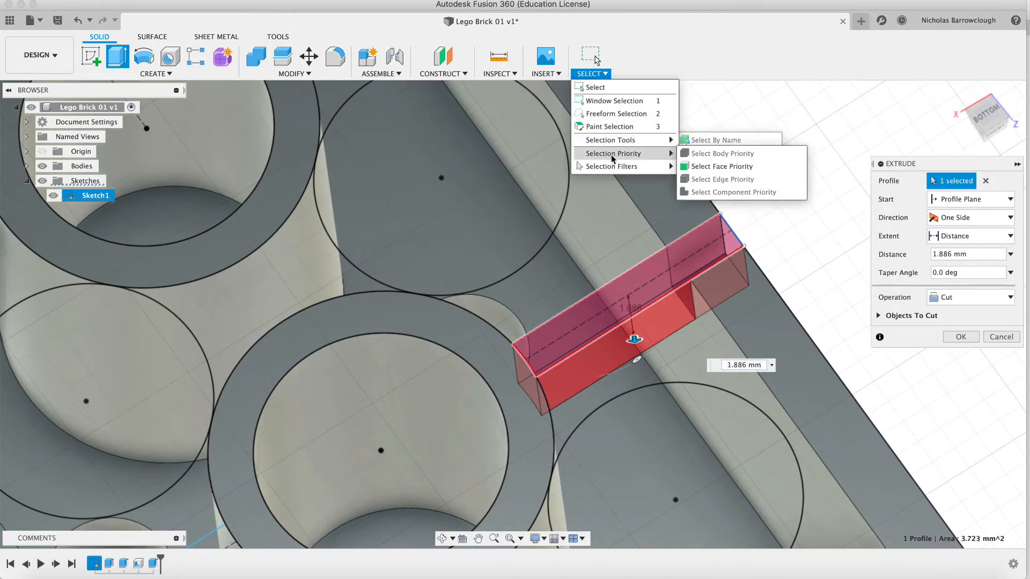
{"action": "mouse_move", "coordinate": [615, 166]}
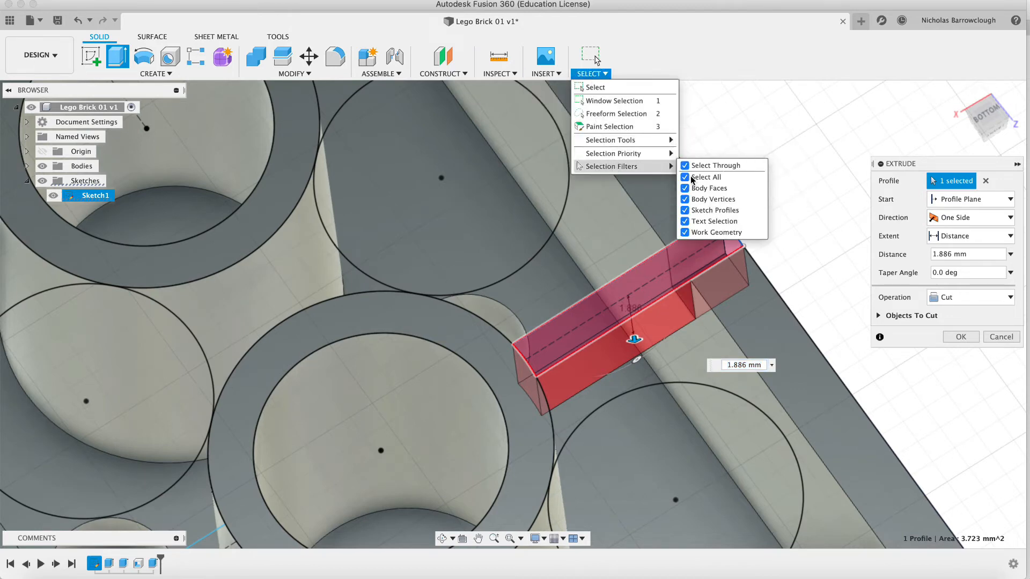
{"action": "left_click", "coordinate": [686, 210]}
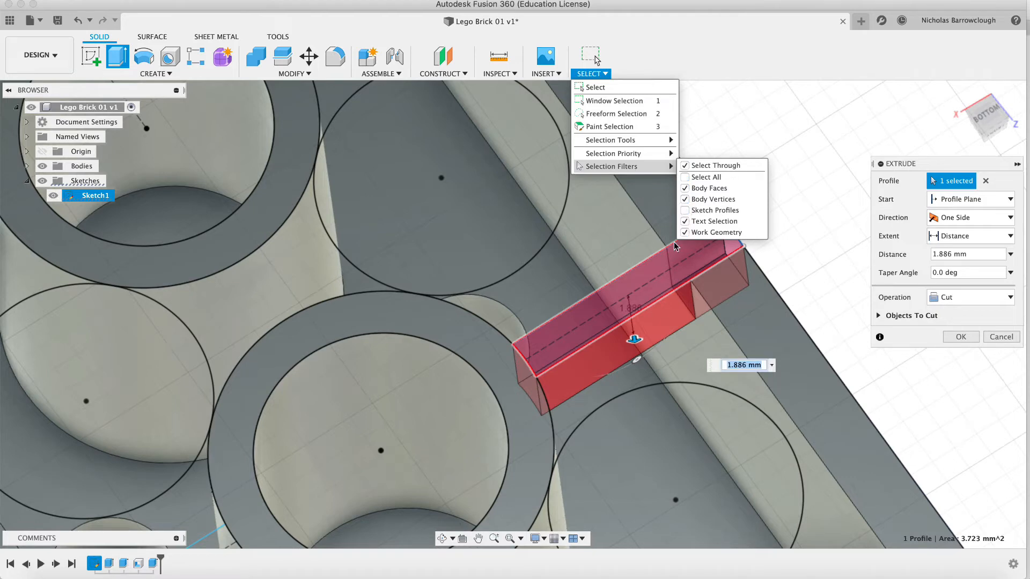
Extrude the rib profile 8.40 mm into the brick and join it to the existing body
{"action": "left_click", "coordinate": [554, 292]}
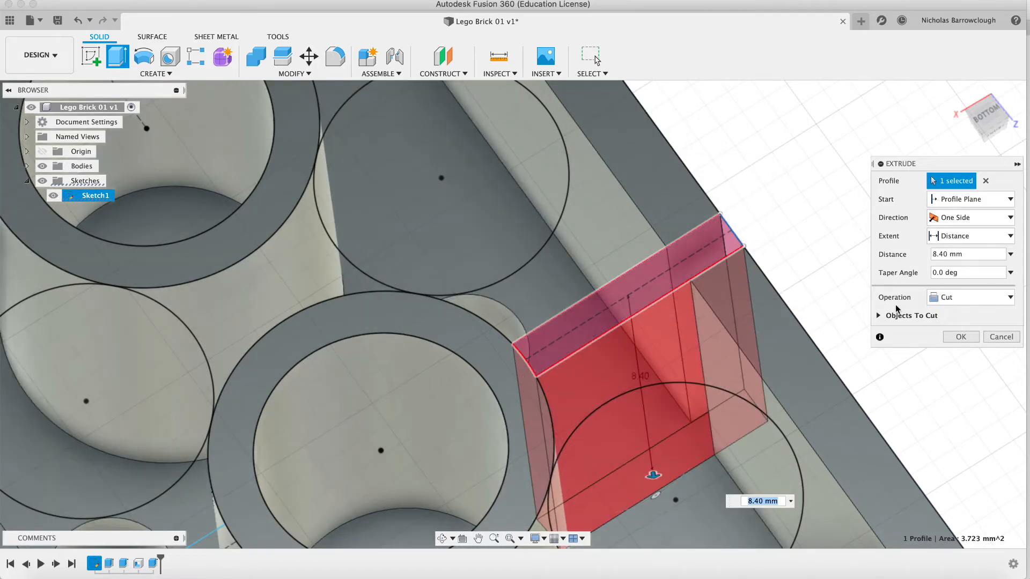
{"action": "left_click", "coordinate": [951, 299]}
{"action": "left_click", "coordinate": [949, 314]}
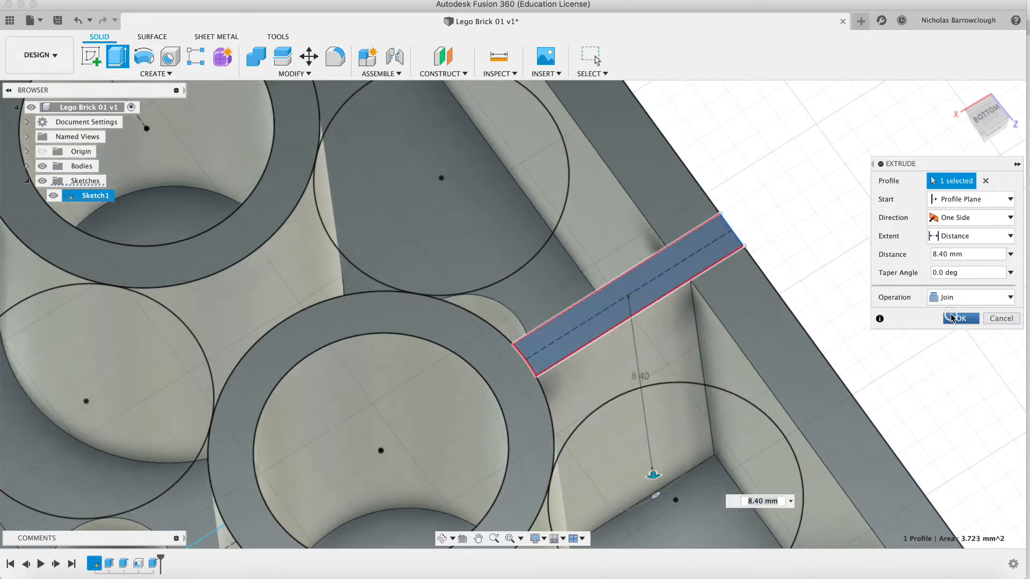
{"action": "left_click", "coordinate": [961, 318]}
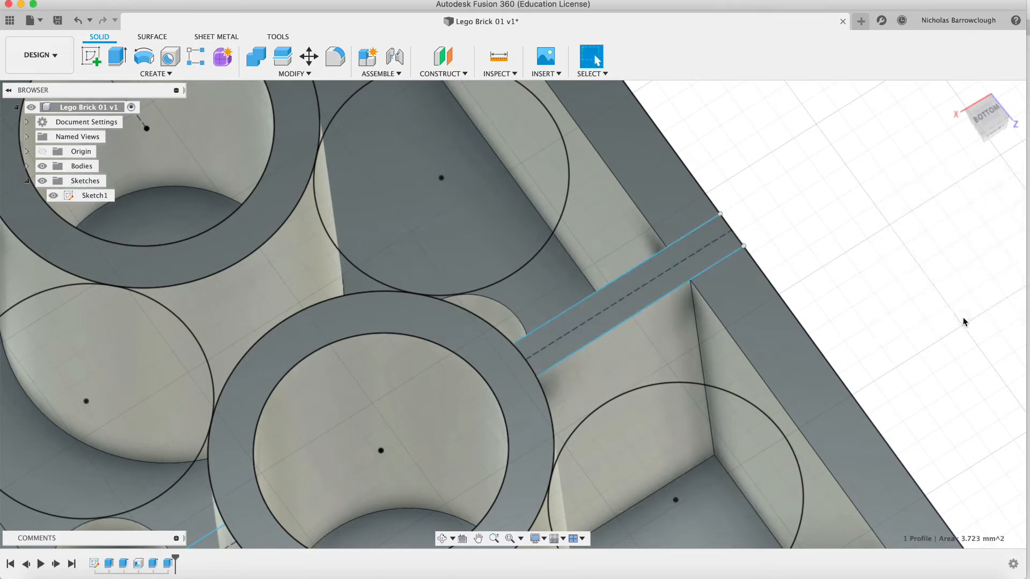
{"action": "left_click_drag", "start_coordinate": [571, 337], "coordinate": [305, 166]}
{"action": "left_click", "coordinate": [119, 56]}
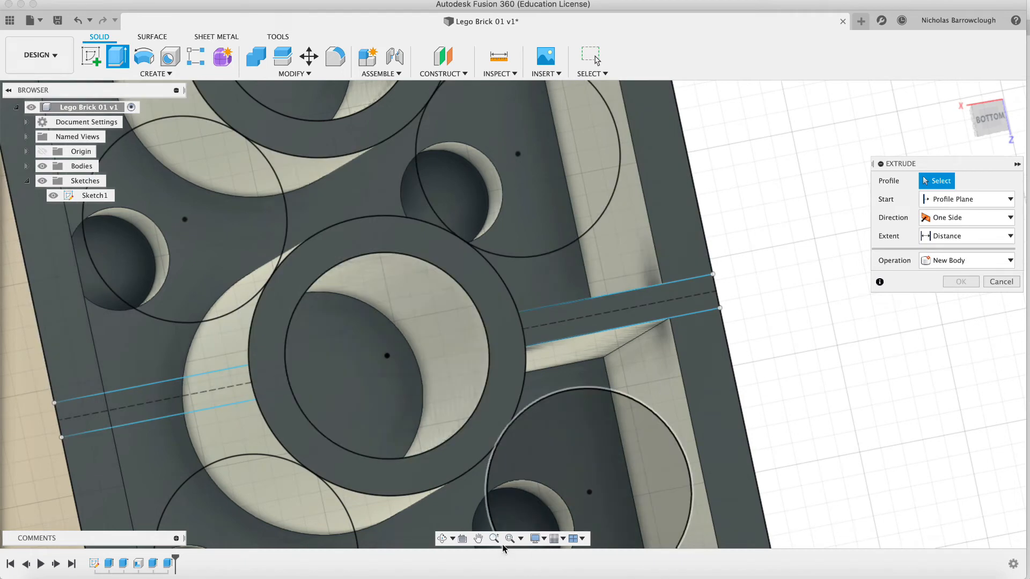
{"action": "left_click", "coordinate": [478, 538]}
{"action": "left_click_drag", "start_coordinate": [514, 309], "coordinate": [754, 250]}
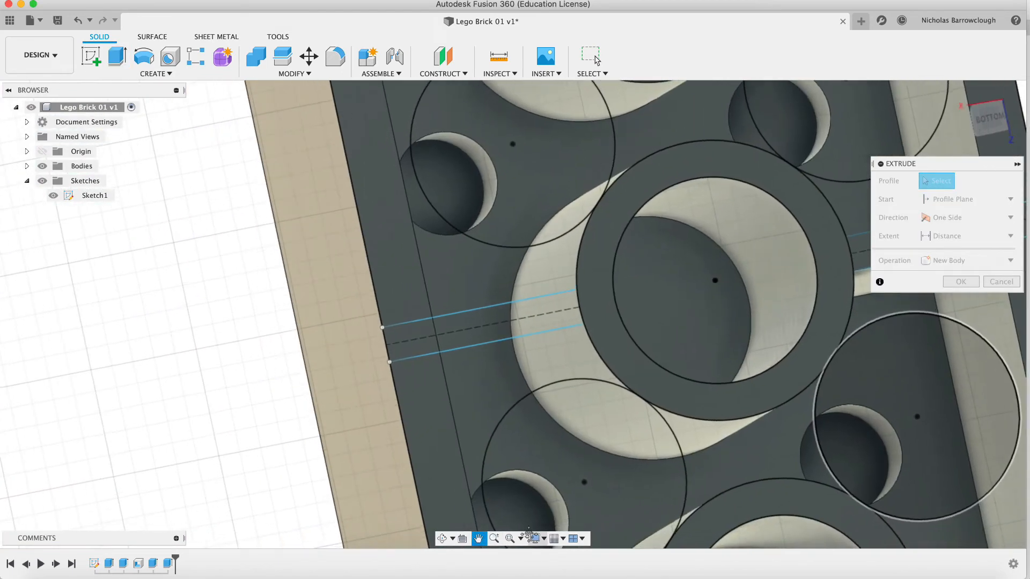
{"action": "left_click", "coordinate": [494, 539]}
{"action": "left_click_drag", "start_coordinate": [496, 208], "coordinate": [495, 278]}
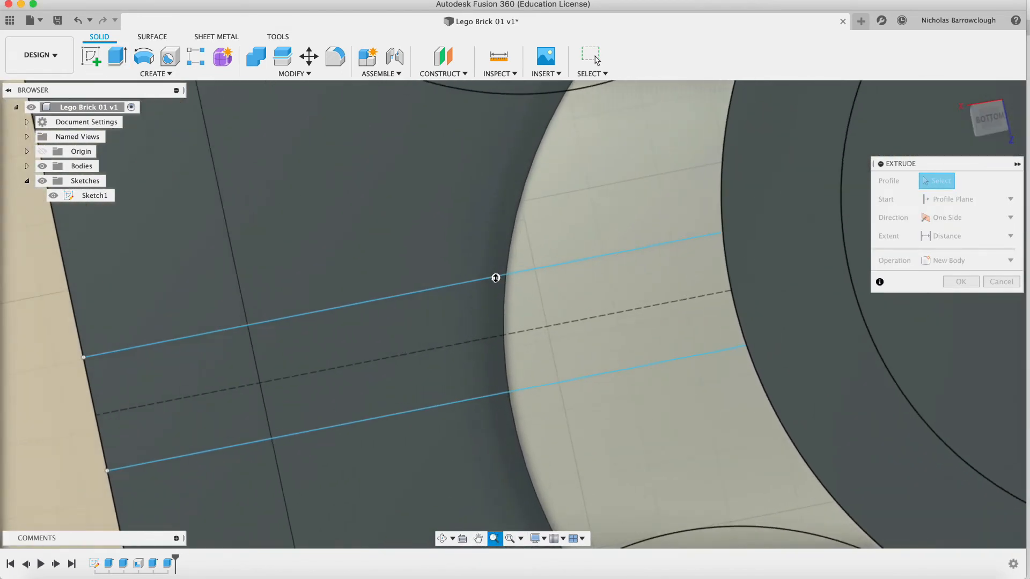
{"action": "key", "text": "Escape"}
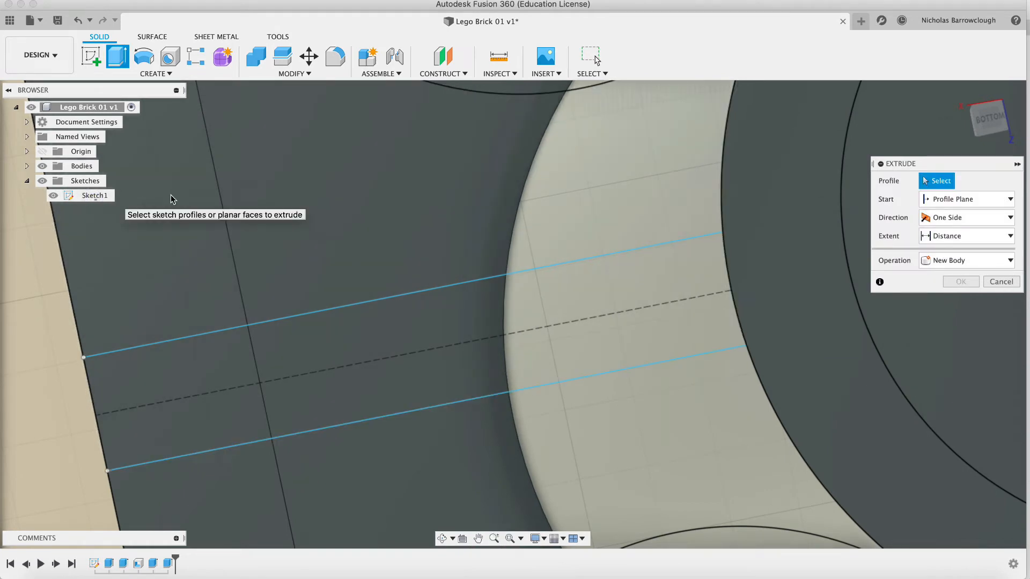
{"action": "key", "text": "Escape"}
Reopen Sketch1 for editing and delete the lower offset line between the middle tube and the right-hand outer wall
{"action": "right_click", "coordinate": [86, 198]}
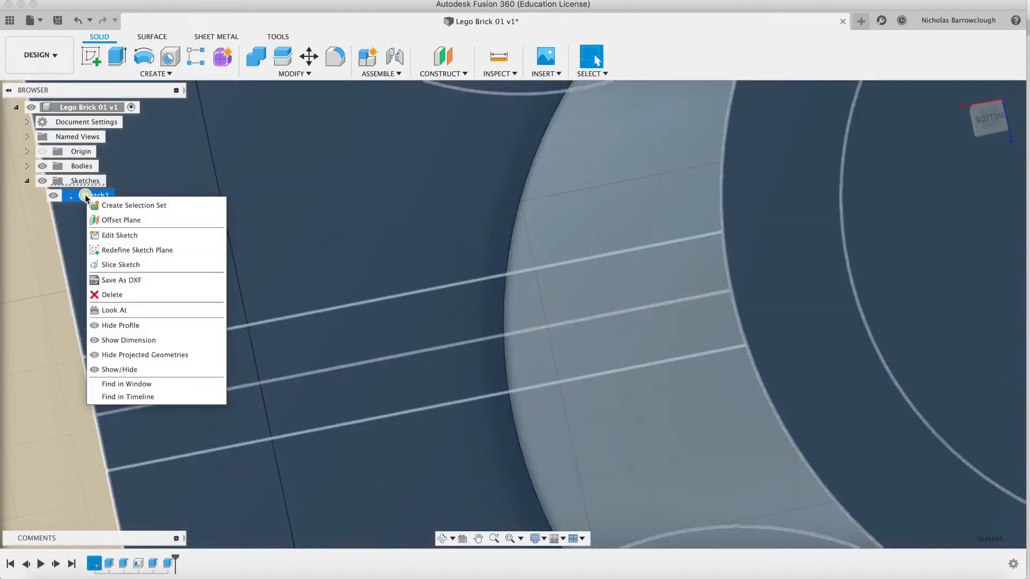
{"action": "left_click", "coordinate": [118, 235]}
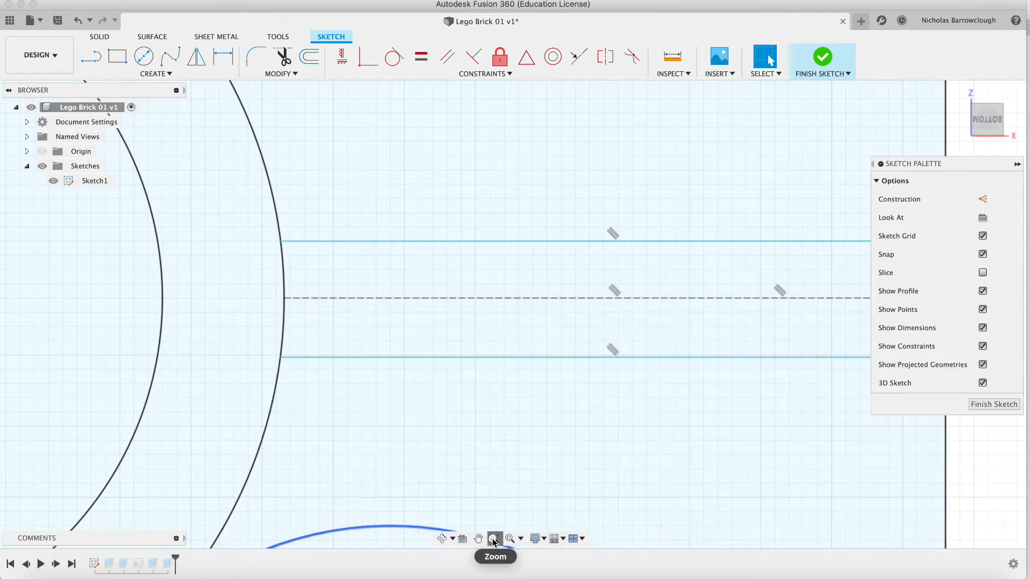
{"action": "left_click", "coordinate": [494, 539]}
{"action": "mouse_move", "coordinate": [311, 379]}
{"action": "left_mouse_down"}
{"action": "mouse_move", "coordinate": [311, 424]}
{"action": "mouse_move", "coordinate": [726, 322]}
{"action": "left_mouse_up"}
{"action": "left_click", "coordinate": [478, 539]}
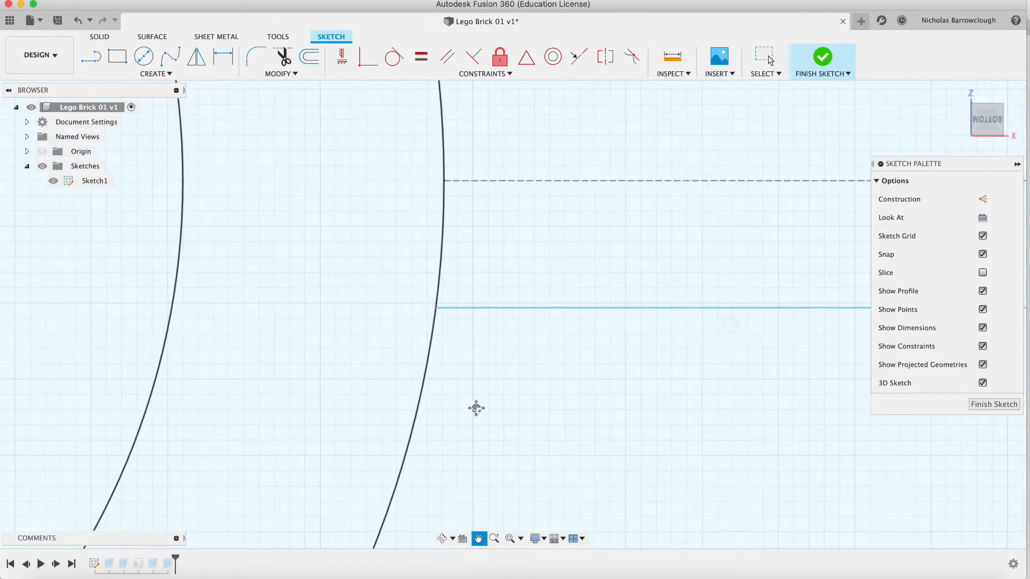
{"action": "left_click", "coordinate": [494, 539]}
{"action": "mouse_move", "coordinate": [483, 490]}
{"action": "left_mouse_down"}
{"action": "mouse_move", "coordinate": [469, 250]}
{"action": "mouse_move", "coordinate": [472, 330]}
{"action": "left_mouse_up"}
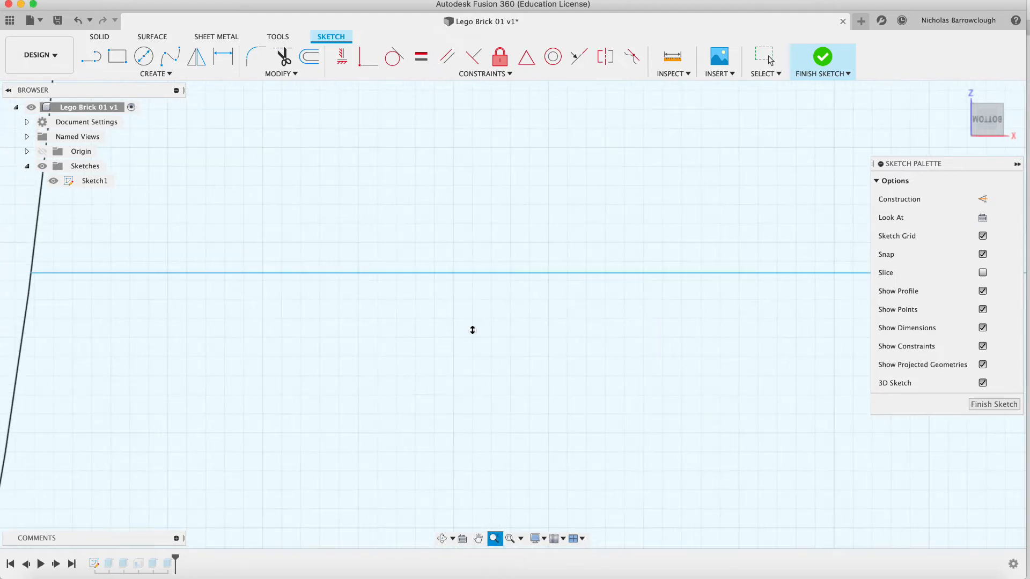
{"action": "scroll", "coordinate": [472, 330], "scroll_direction": "down", "scroll_amount": 3}
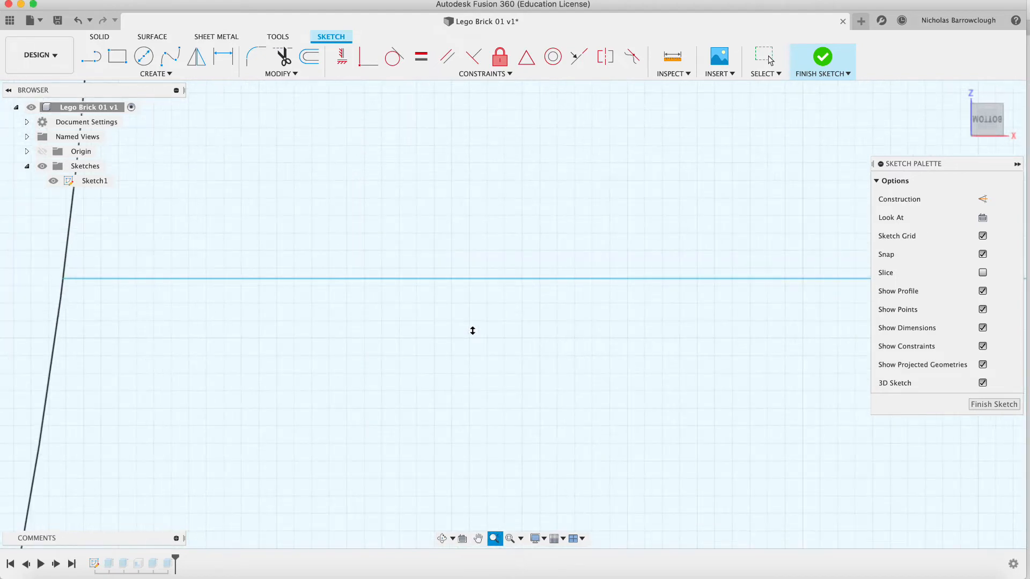
{"action": "key", "text": "Escape"}
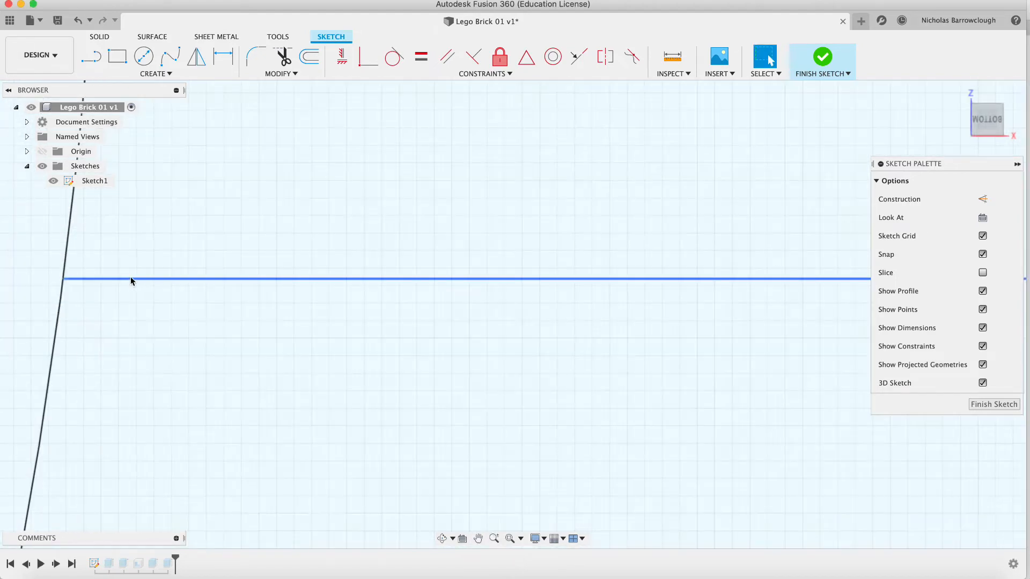
{"action": "left_click", "coordinate": [129, 279]}
{"action": "key", "text": "Delete"}
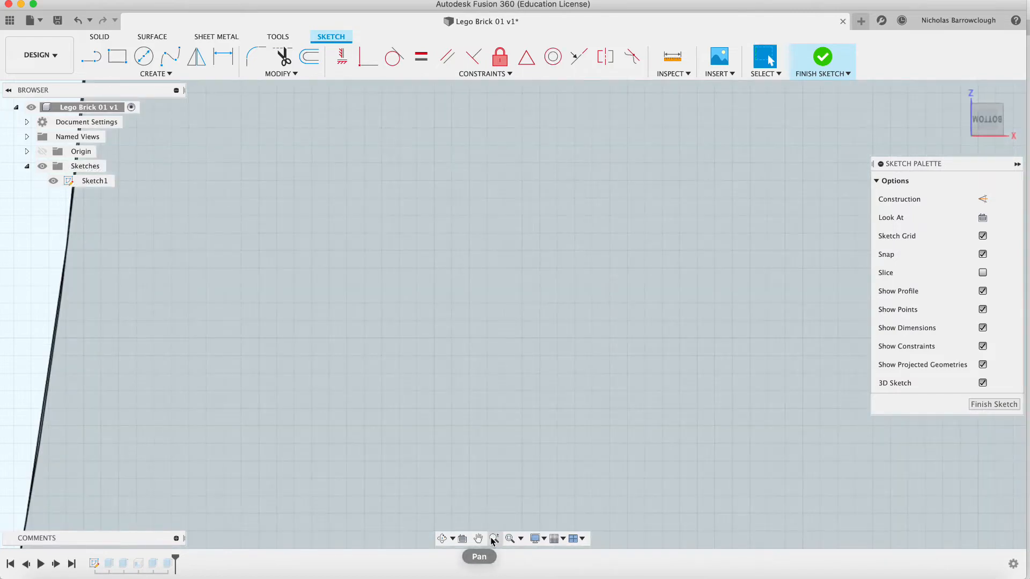
Delete the remaining upper offset line between the middle tube and the right-hand outer wall
{"action": "left_click", "coordinate": [494, 538]}
{"action": "left_click_drag", "start_coordinate": [444, 392], "coordinate": [433, 214]}
{"action": "scroll", "coordinate": [649, 331], "scroll_direction": "right", "scroll_amount": 4}
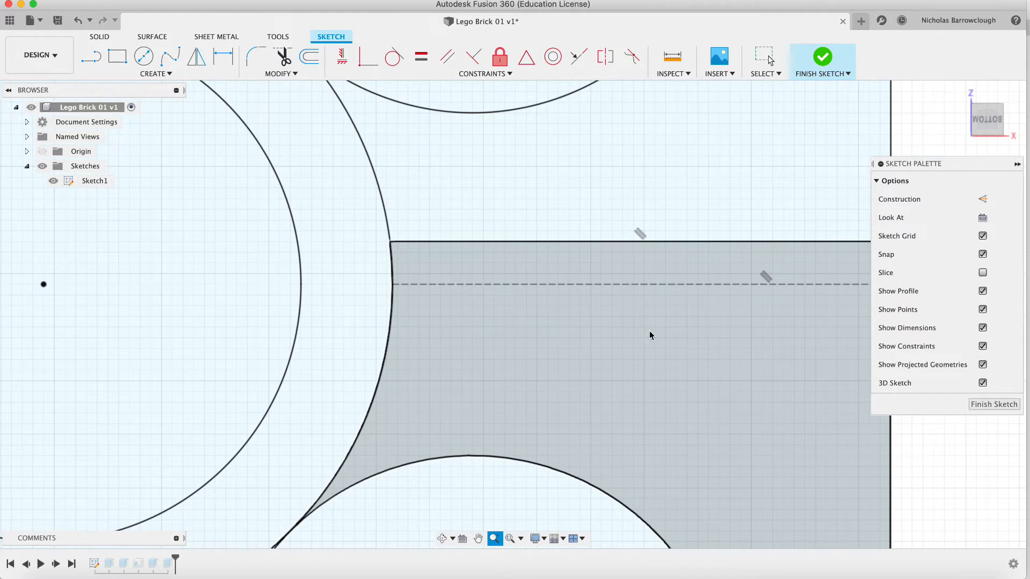
{"action": "key", "text": "Escape"}
{"action": "left_click", "coordinate": [528, 242]}
{"action": "key", "text": "Delete"}
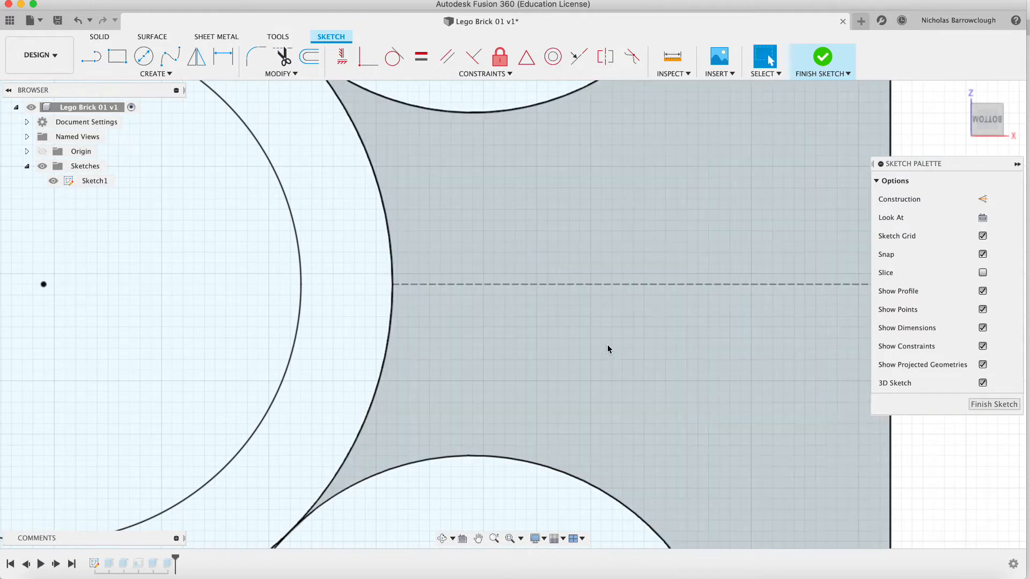
Draw a 0.4 mm line down the right-hand outer edge from the dashed centre line's end and convert it to construction geometry
{"action": "scroll", "coordinate": [609, 350], "scroll_direction": "right", "scroll_amount": 5}
{"action": "scroll", "coordinate": [608, 349], "scroll_direction": "up", "scroll_amount": 1}
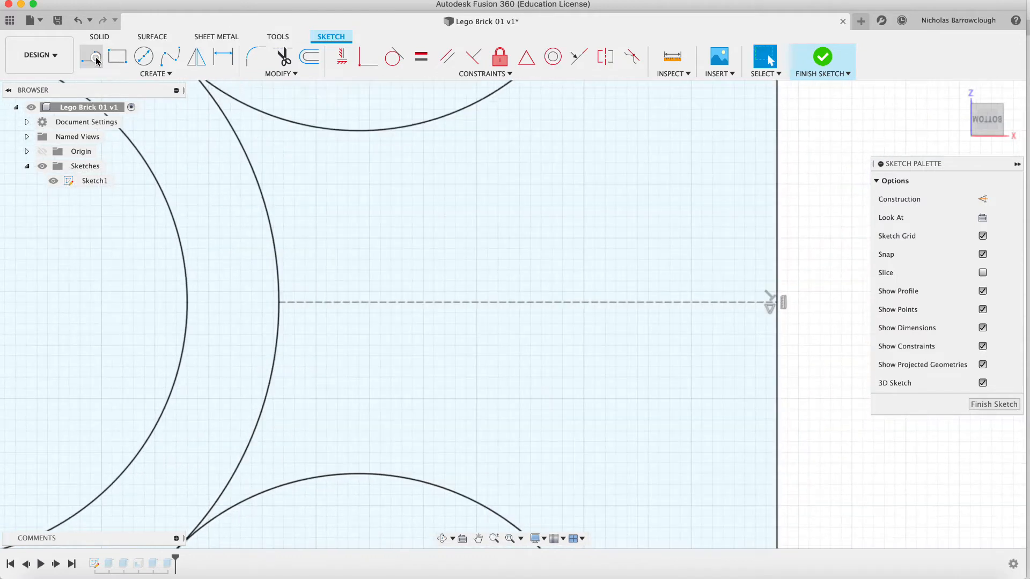
{"action": "left_click", "coordinate": [97, 61]}
{"action": "left_click", "coordinate": [778, 303]}
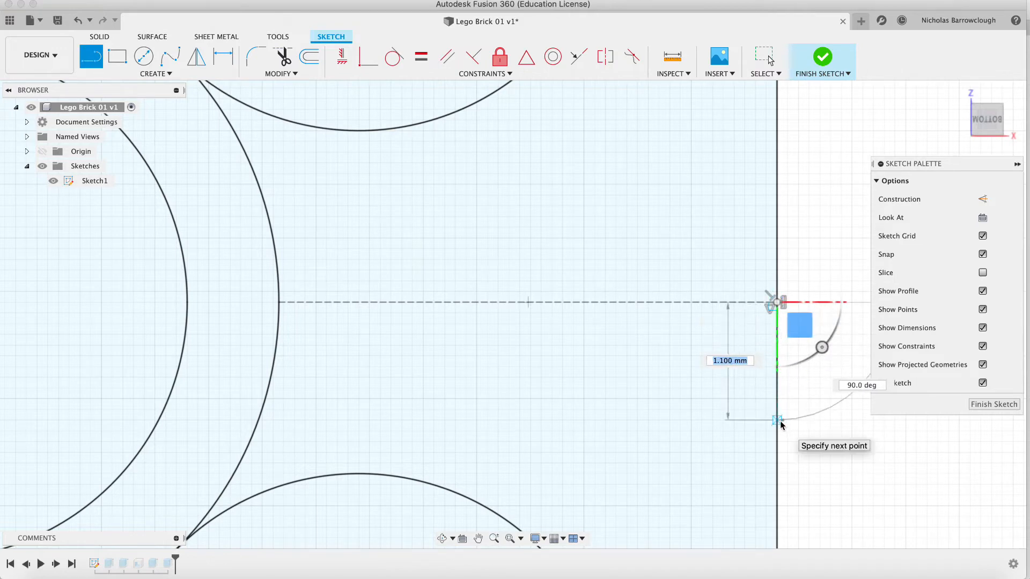
{"action": "type", "text": "4.8"}
{"action": "key", "text": "Escape"}
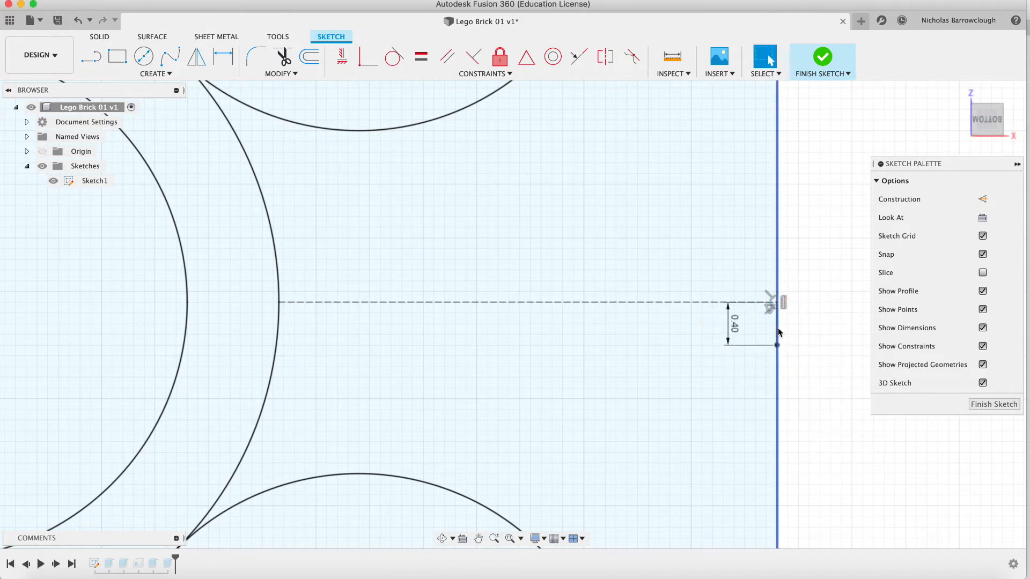
{"action": "left_click", "coordinate": [777, 328]}
{"action": "right_click", "coordinate": [779, 332]}
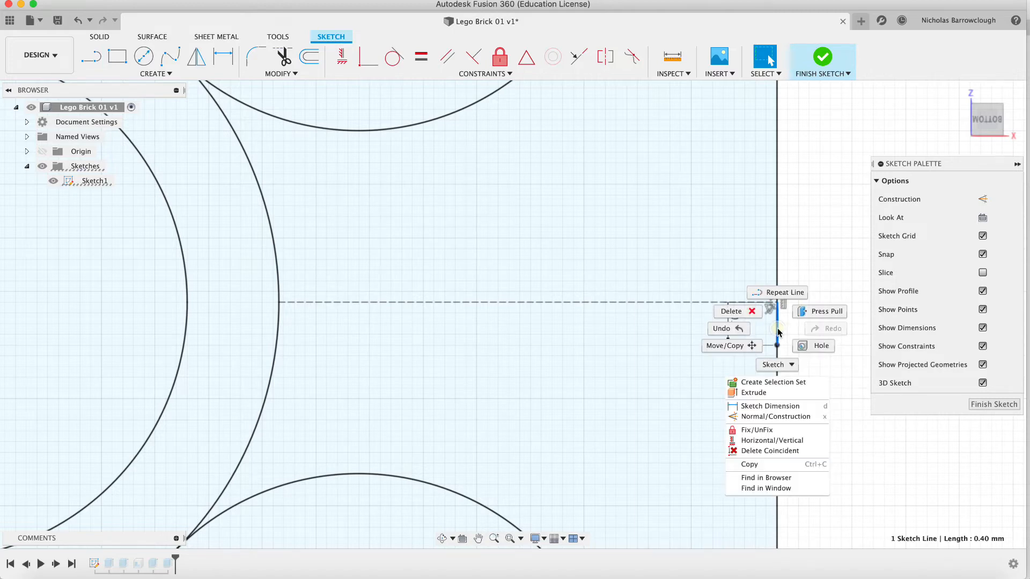
{"action": "left_click", "coordinate": [761, 418]}
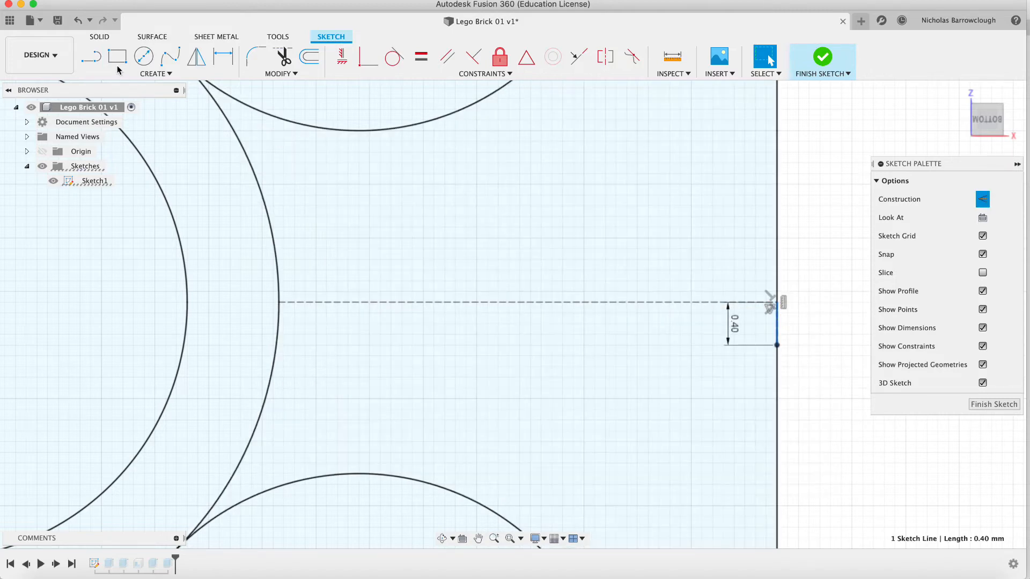
Draw a horizontal line from the short construction line's lower end to the middle tube's outer circle
{"action": "left_click", "coordinate": [93, 55]}
{"action": "left_click", "coordinate": [777, 345]}
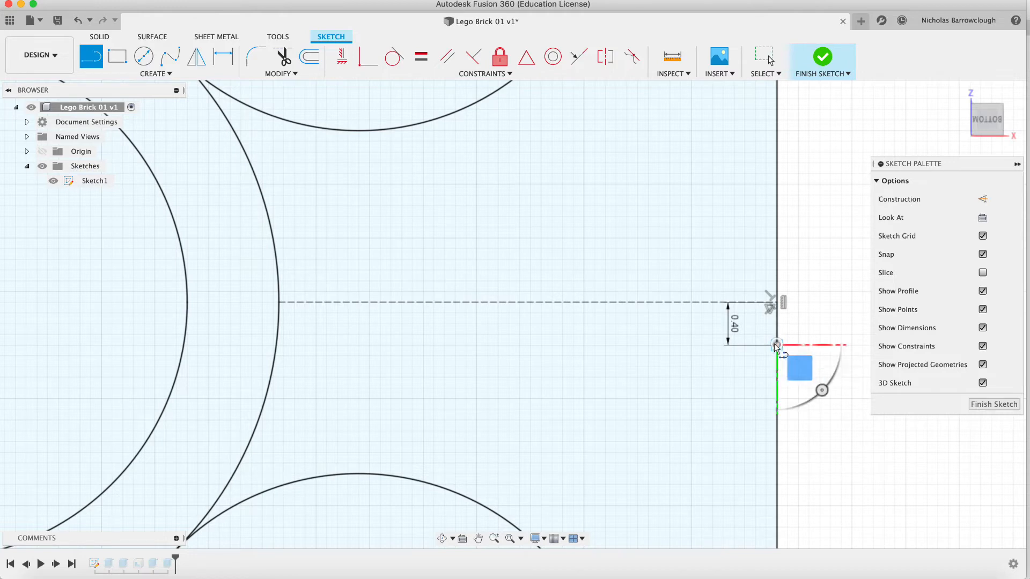
{"action": "left_click", "coordinate": [276, 346]}
{"action": "key", "text": "Escape"}
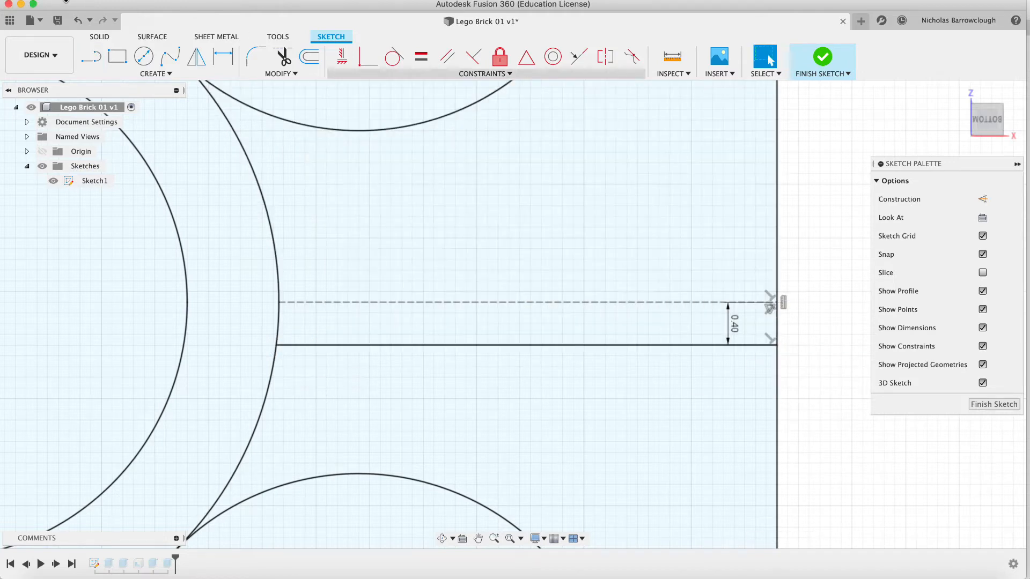
Offset the rib's solid edge line by -0.8 mm across the dashed centreline, and finish the sketch
{"action": "left_click", "coordinate": [91, 56]}
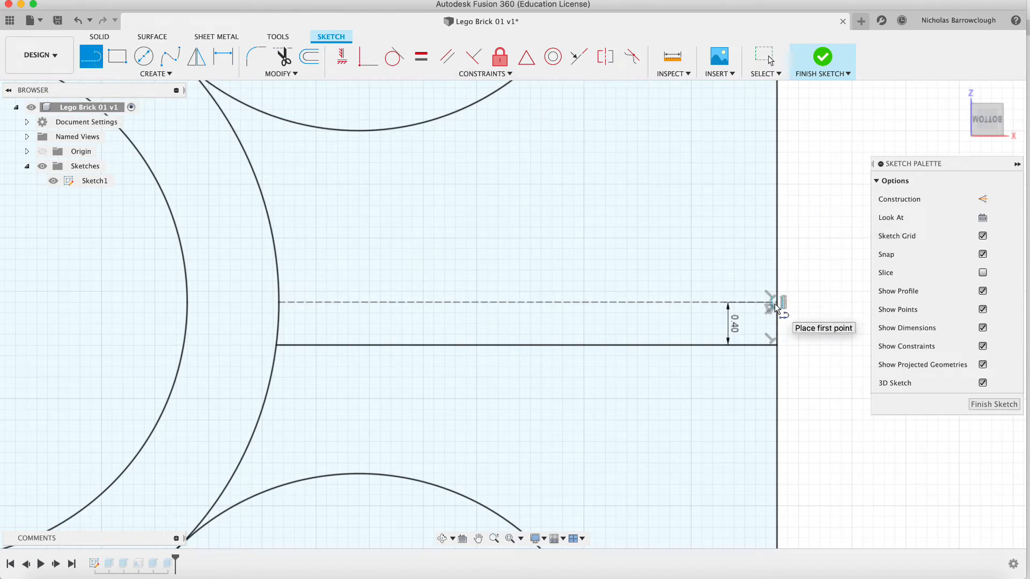
{"action": "key", "text": "Escape"}
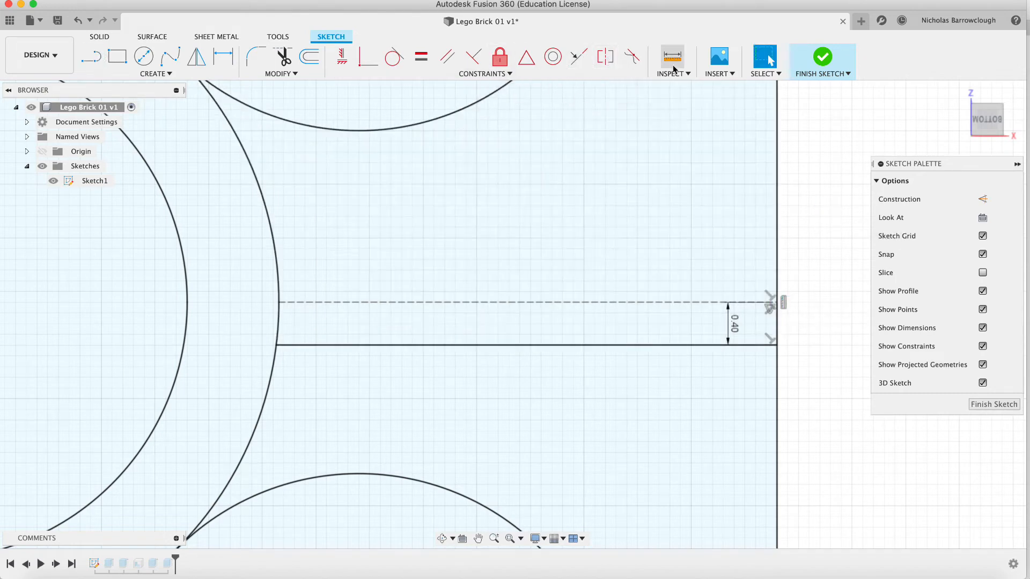
{"action": "left_click", "coordinate": [310, 57]}
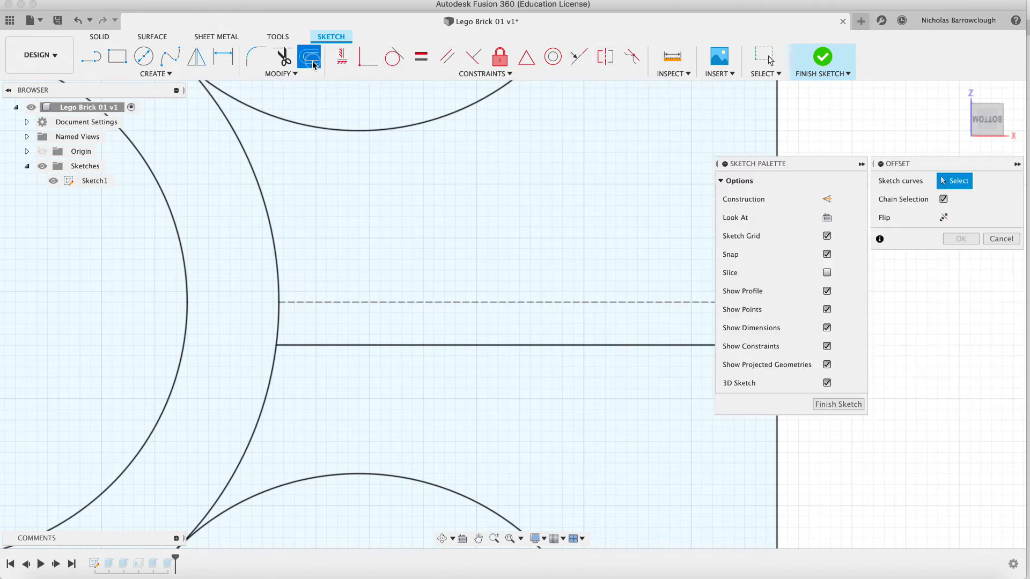
{"action": "left_click", "coordinate": [348, 345]}
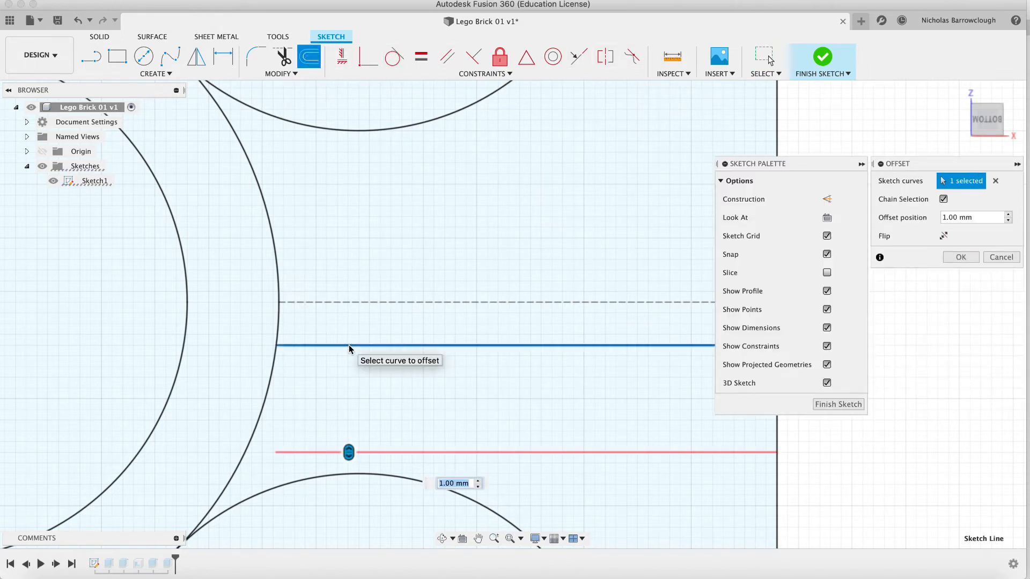
{"action": "type", "text": "-0.8"}
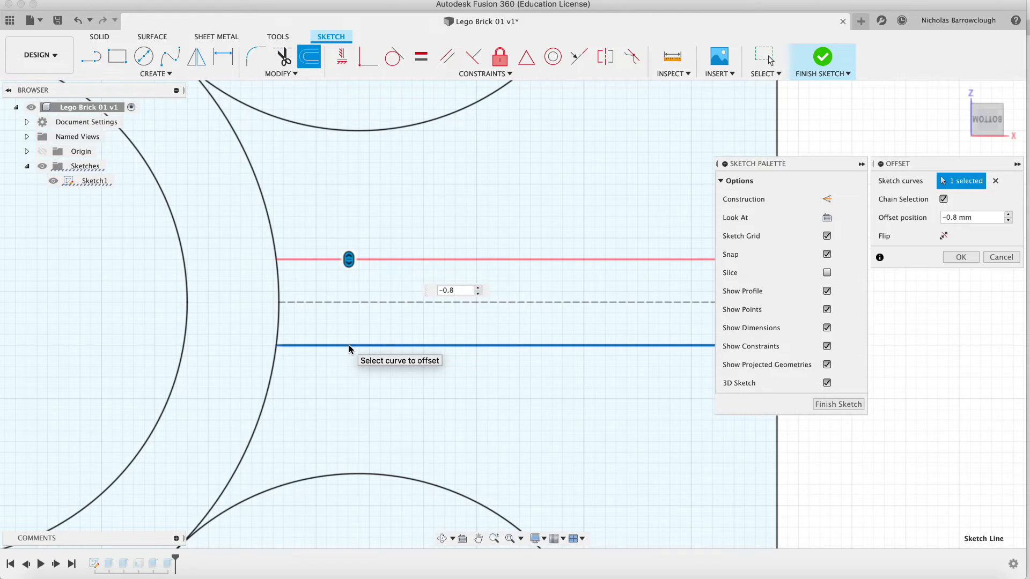
{"action": "key", "text": "Return"}
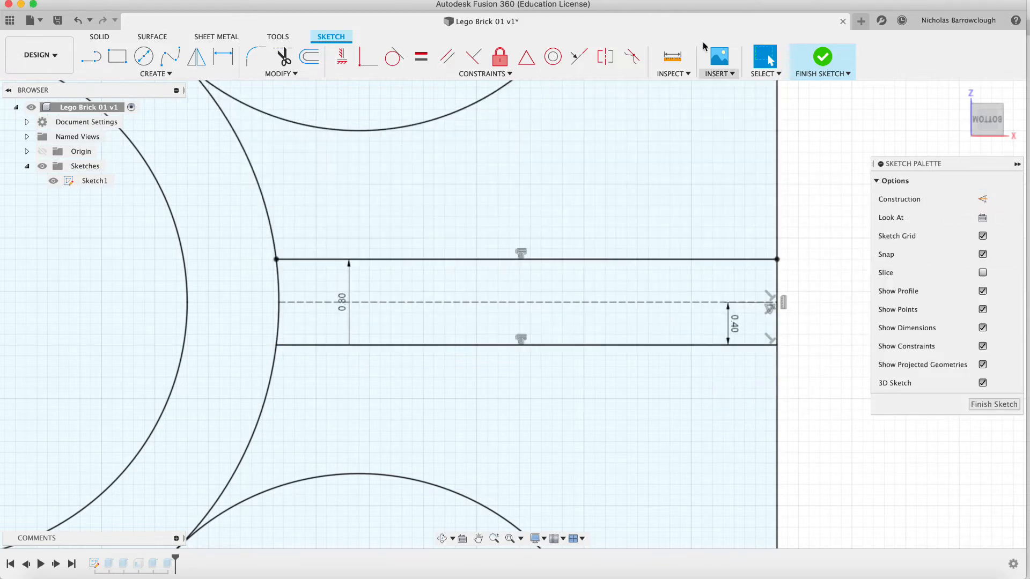
{"action": "left_click", "coordinate": [824, 56]}
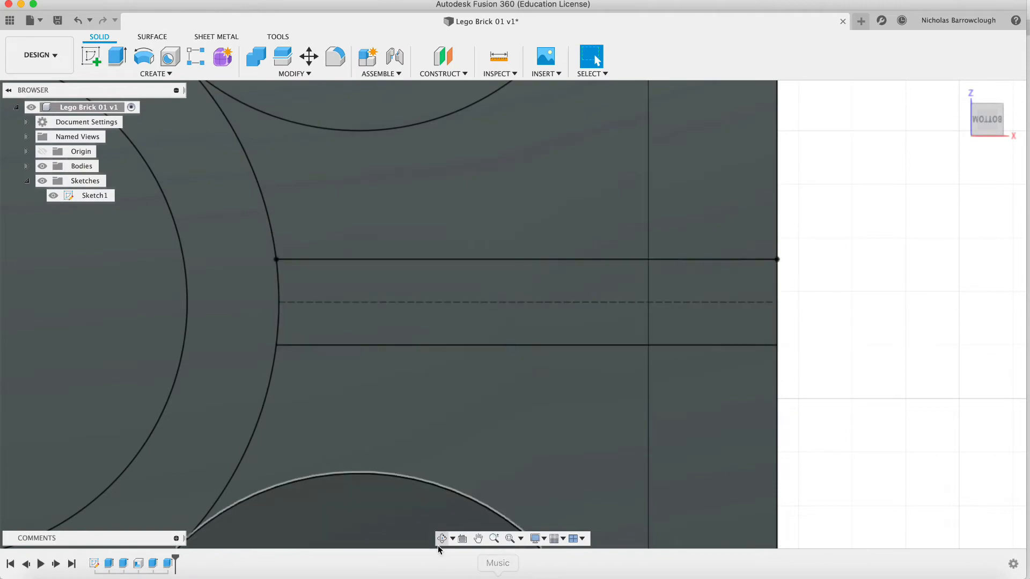
Extrude the rib profile between the middle tube and the outer wall 8.40 mm as a Join, with Sketch Profiles excluded from selection
{"action": "left_click", "coordinate": [441, 539]}
{"action": "left_click_drag", "start_coordinate": [552, 327], "coordinate": [526, 306]}
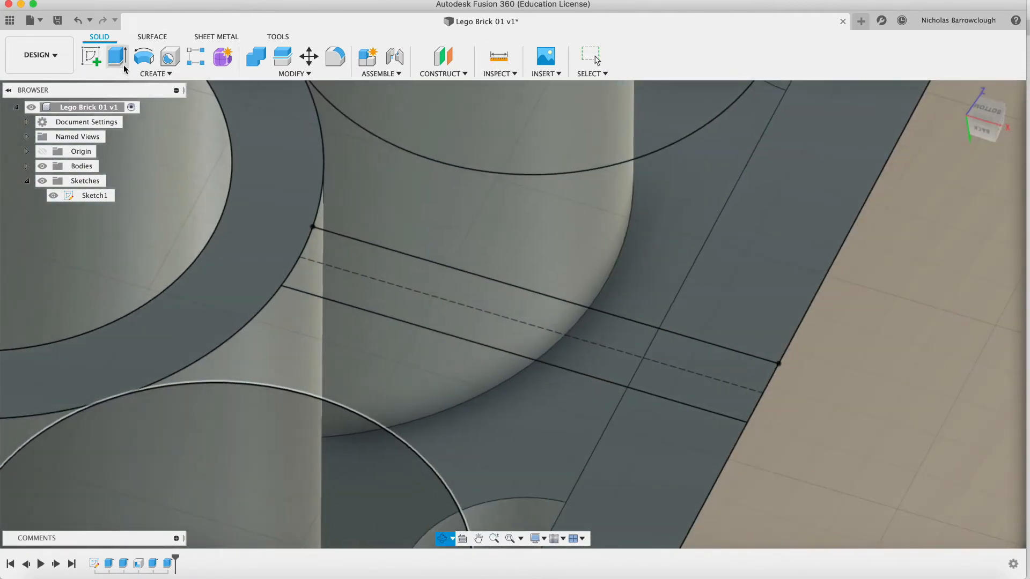
{"action": "left_click", "coordinate": [117, 56]}
{"action": "left_click", "coordinate": [454, 284]}
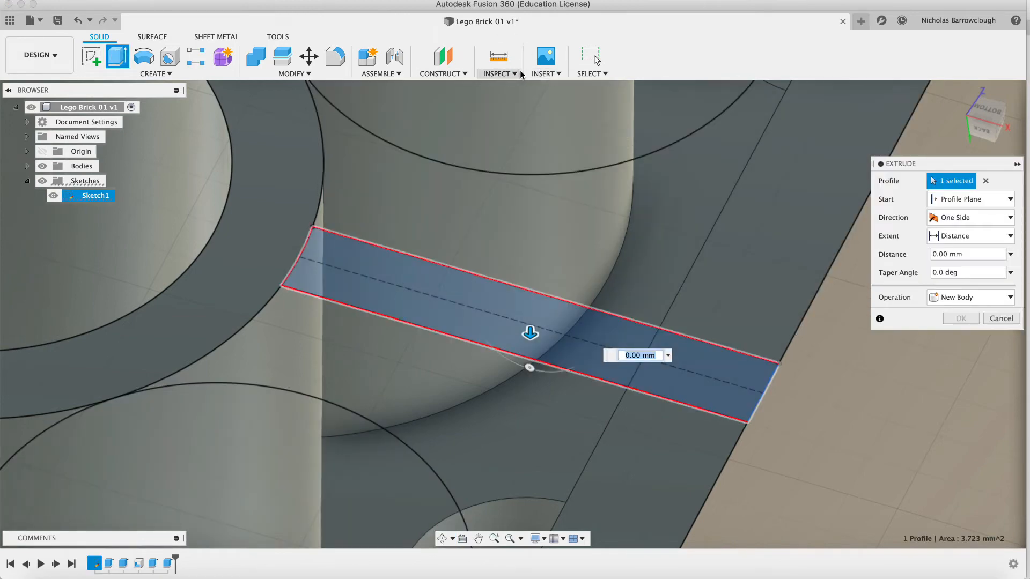
{"action": "left_click", "coordinate": [590, 74]}
{"action": "mouse_move", "coordinate": [600, 168]}
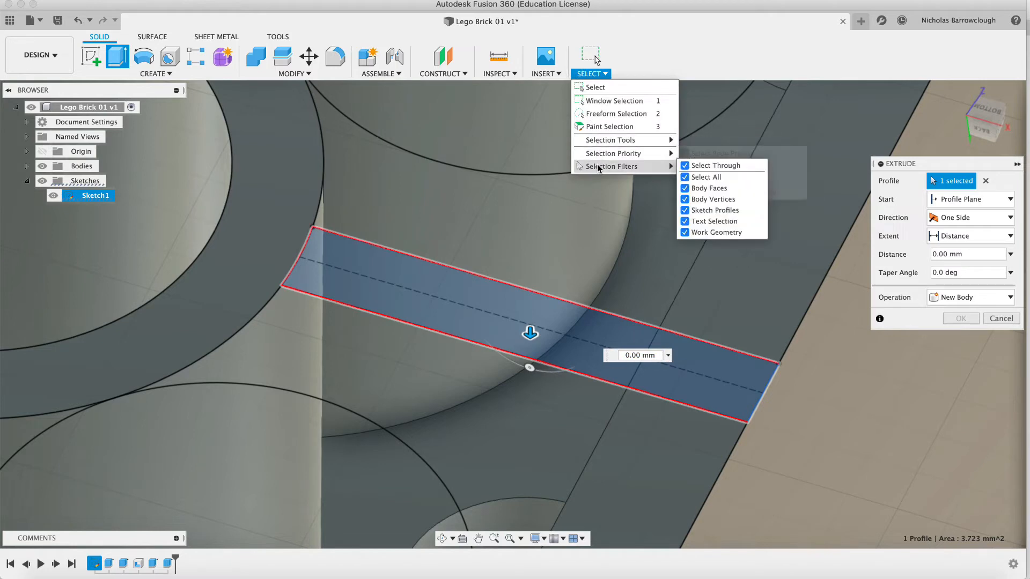
{"action": "left_click", "coordinate": [685, 212]}
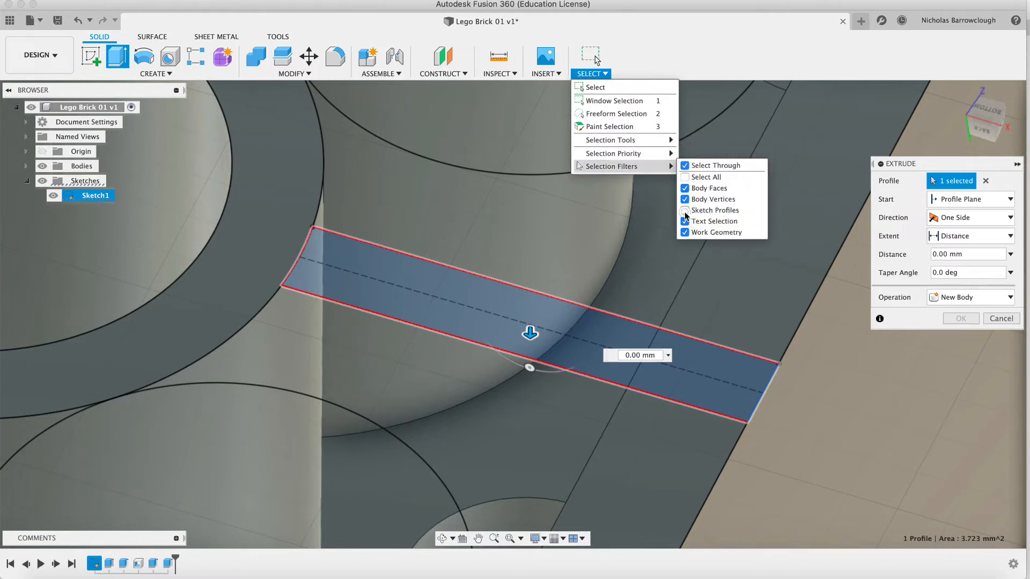
{"action": "left_click", "coordinate": [539, 427]}
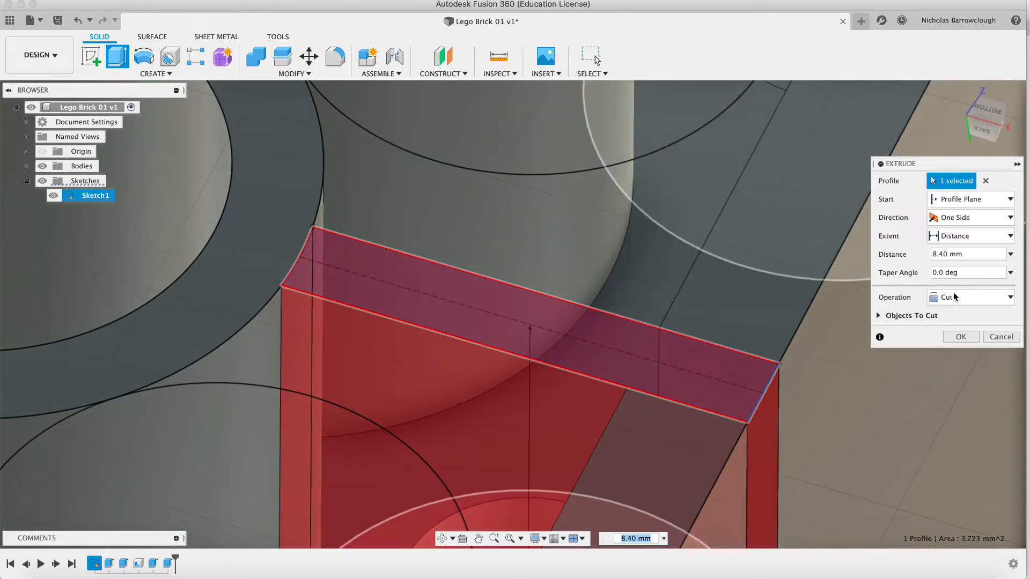
{"action": "left_click", "coordinate": [945, 298]}
{"action": "left_click", "coordinate": [949, 314]}
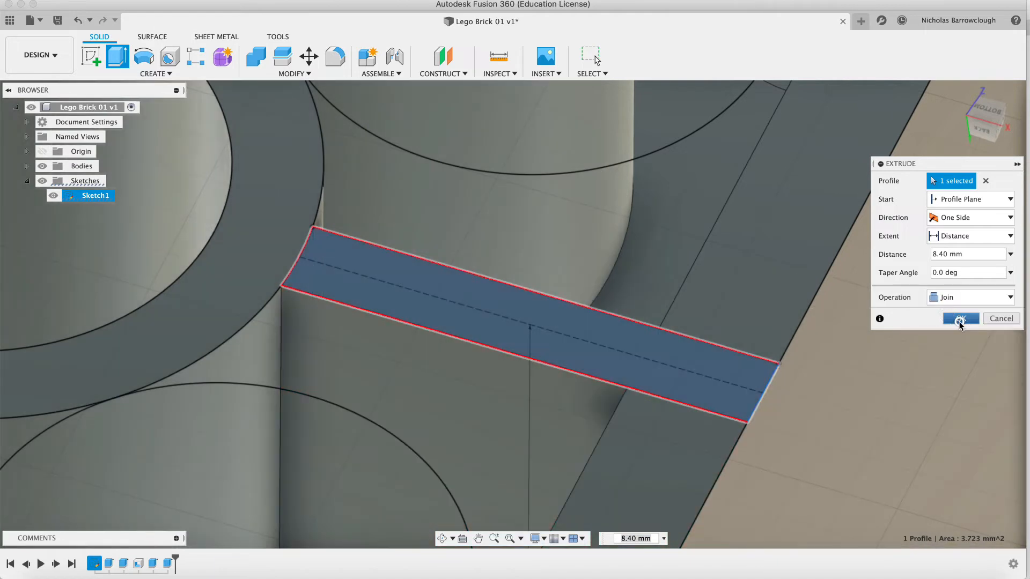
{"action": "left_click", "coordinate": [960, 320]}
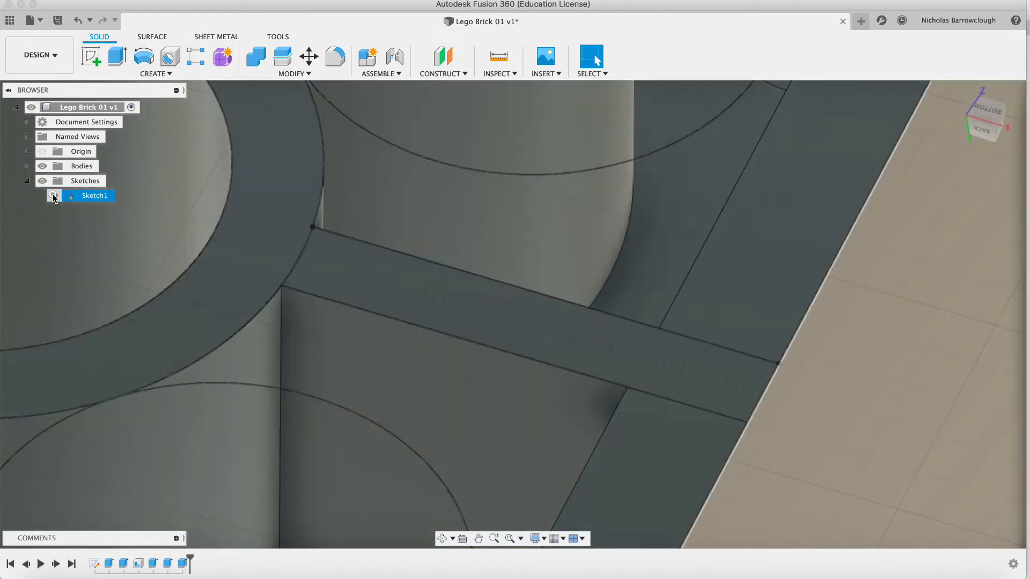
Hide Sketch1 and compare the brick's underside with the dimensioned reference drawing OjziU.png in Safari
{"action": "left_click", "coordinate": [53, 195]}
{"action": "left_click", "coordinate": [495, 538]}
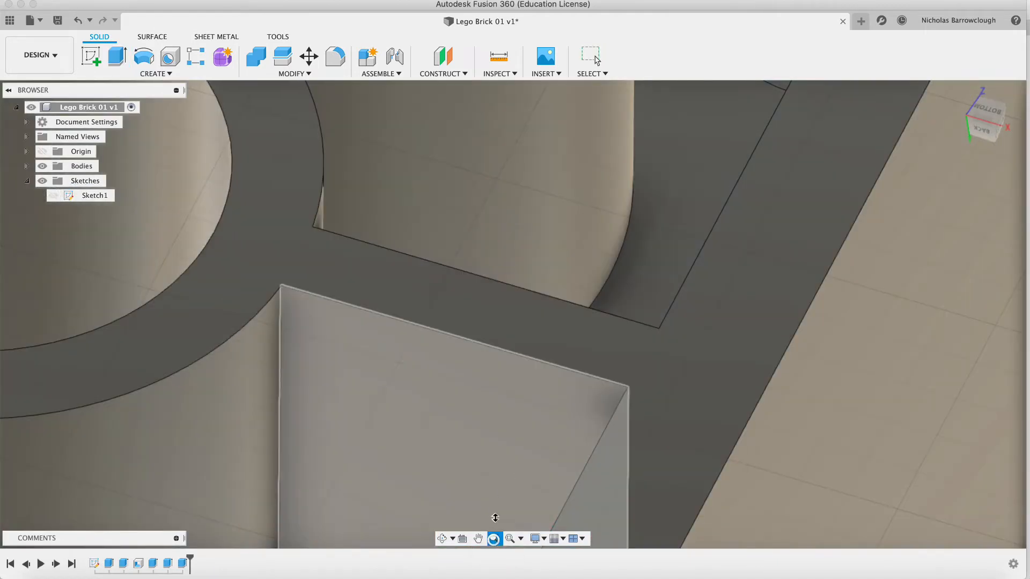
{"action": "left_click_drag", "start_coordinate": [642, 239], "coordinate": [647, 105]}
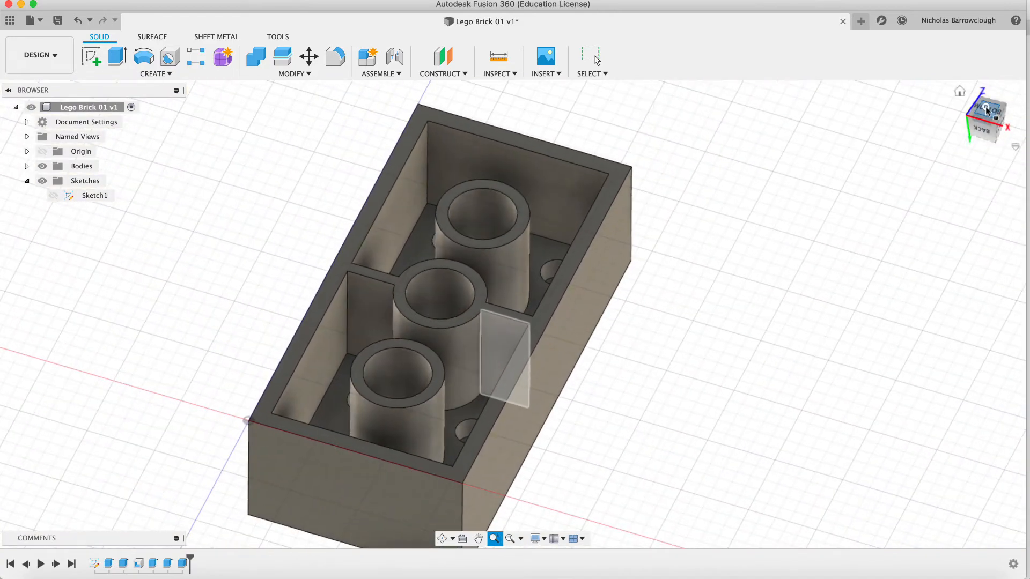
{"action": "left_click", "coordinate": [987, 110]}
{"action": "scroll", "coordinate": [723, 308], "scroll_direction": "down", "scroll_amount": 2}
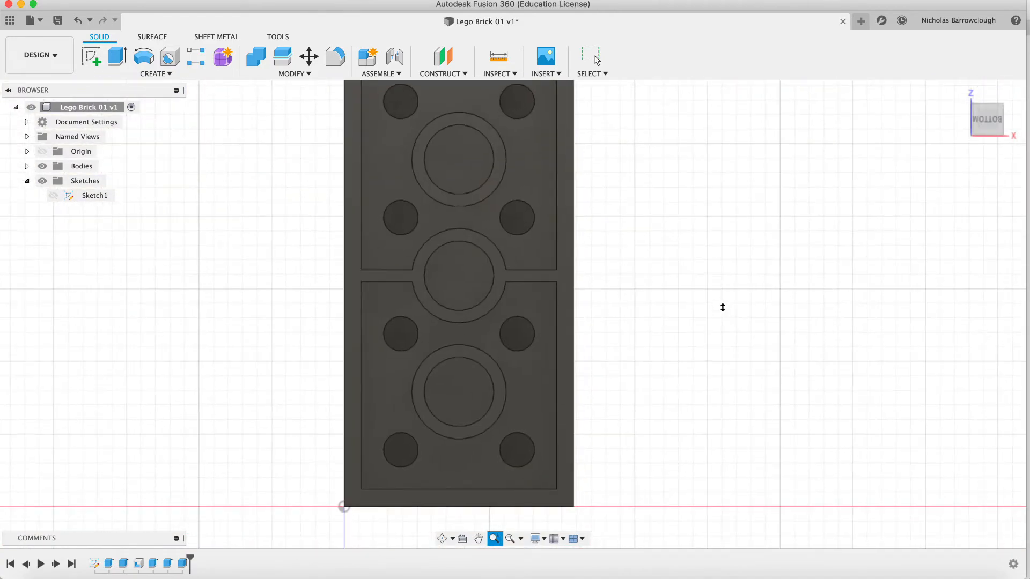
{"action": "left_click", "coordinate": [1018, 107]}
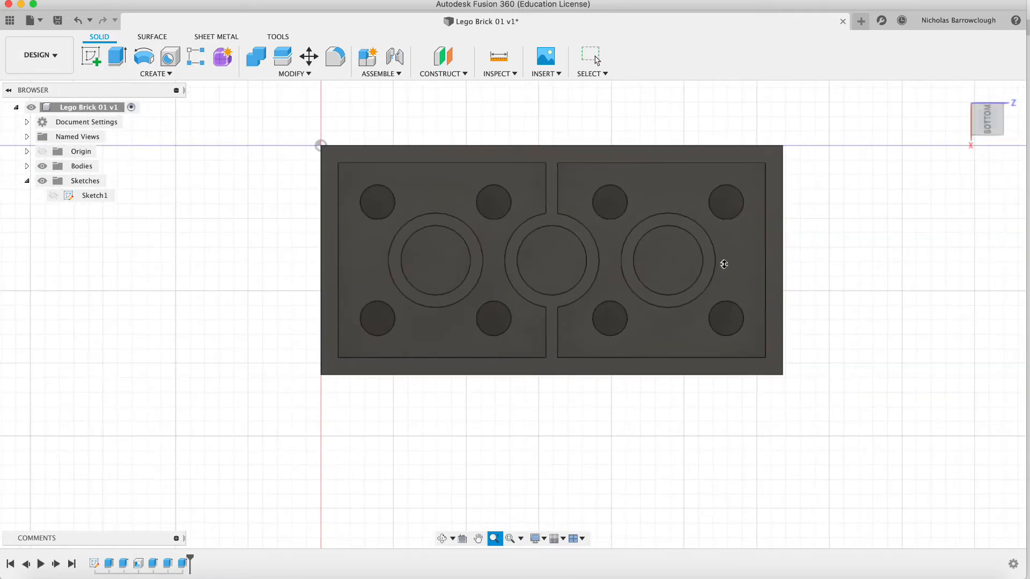
{"action": "left_click", "coordinate": [234, 573]}
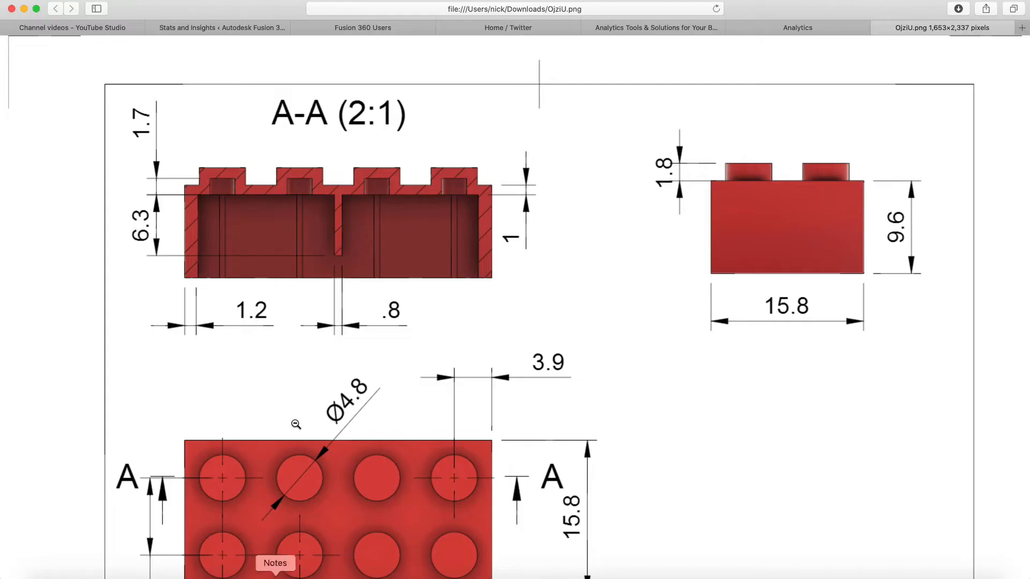
{"action": "scroll", "coordinate": [392, 381], "scroll_direction": "down", "scroll_amount": 15}
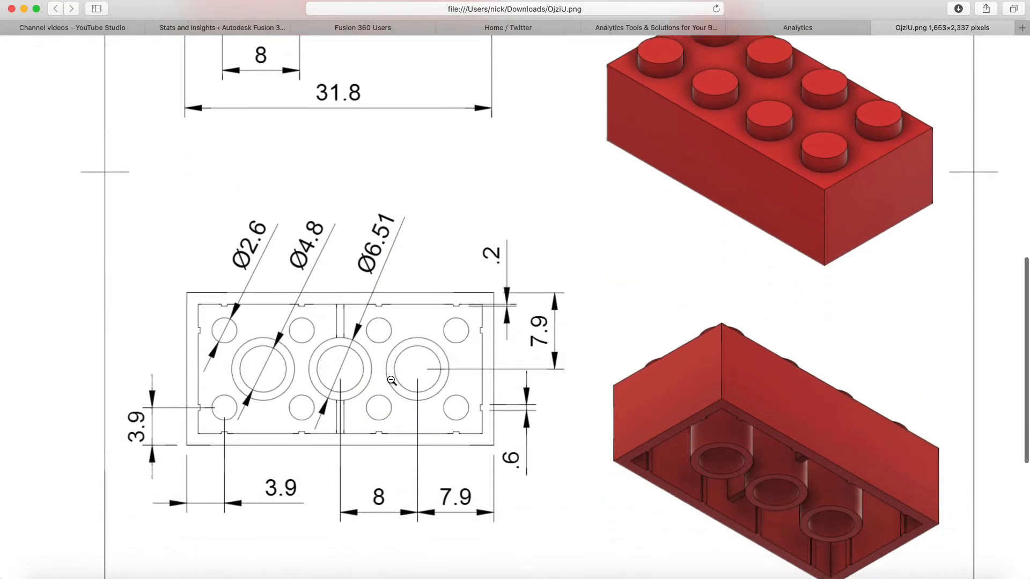
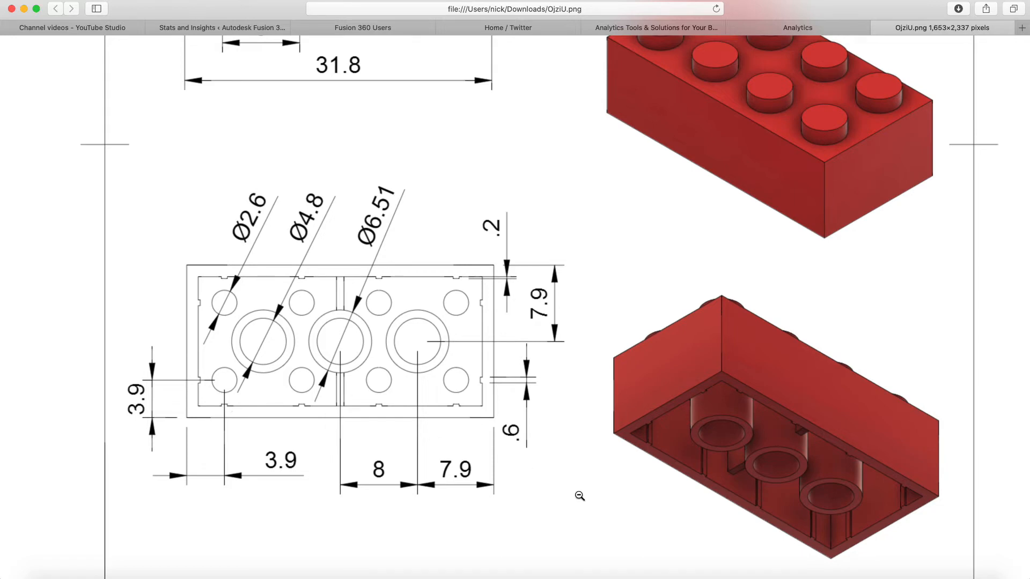
Switch back to Fusion 360, show Sketch1 again and open it for editing
{"action": "left_click", "coordinate": [720, 576]}
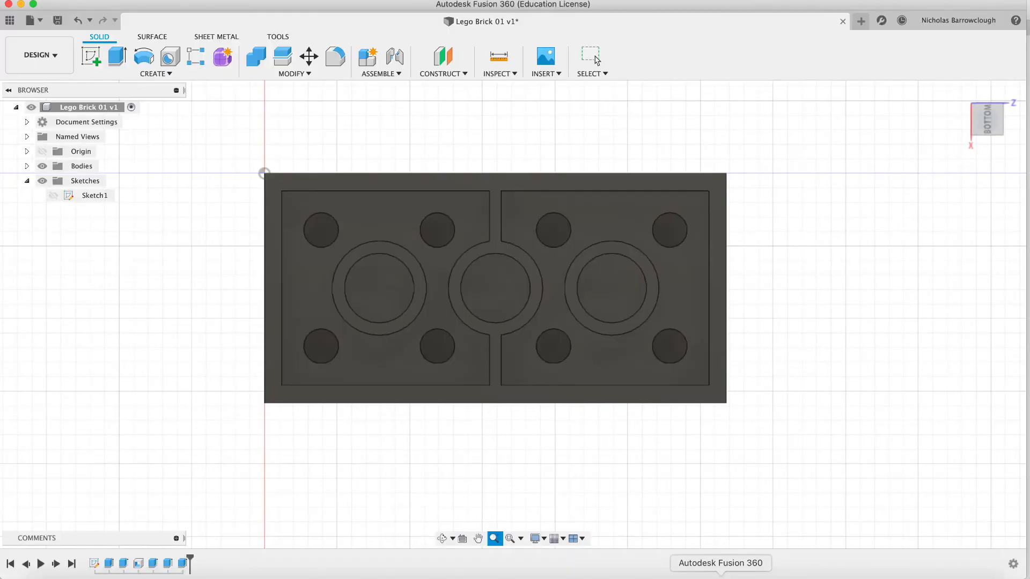
{"action": "left_click", "coordinate": [54, 196]}
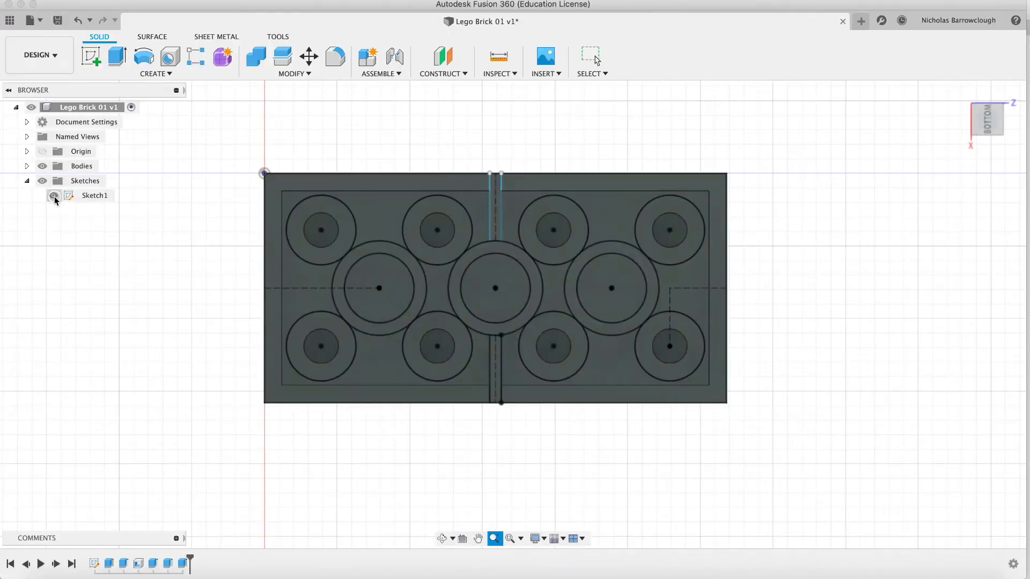
{"action": "right_click", "coordinate": [93, 201]}
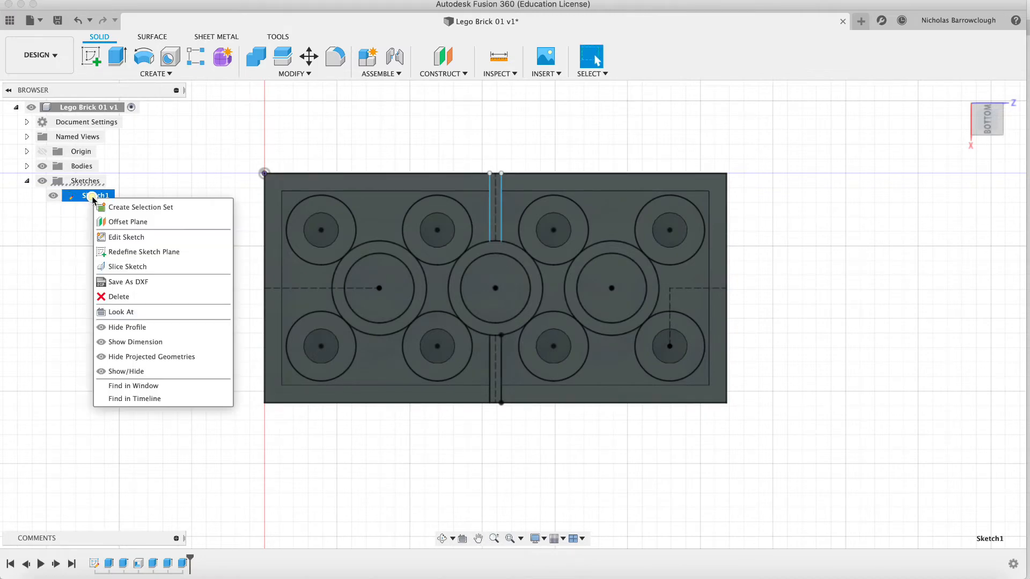
{"action": "left_click", "coordinate": [113, 238]}
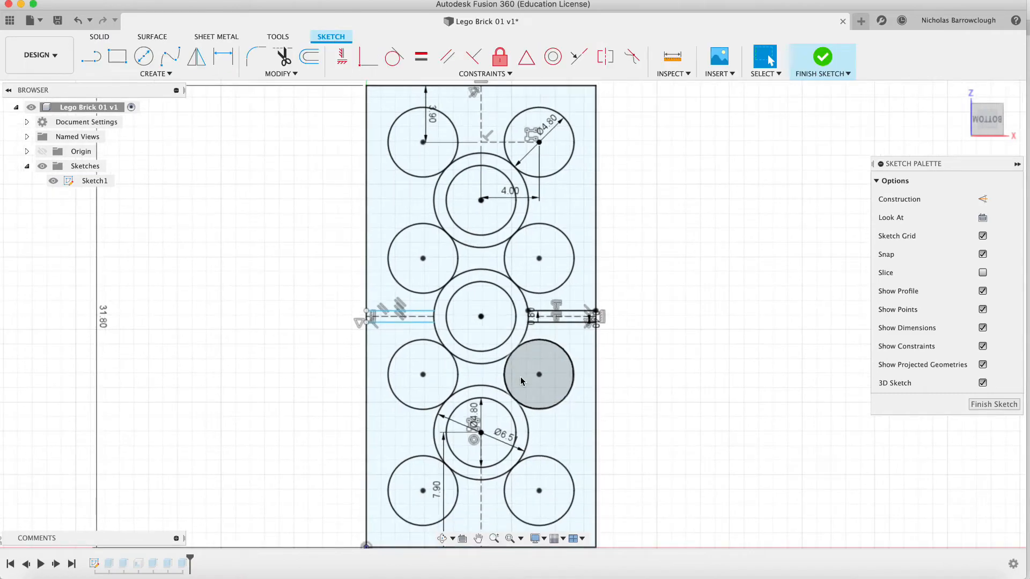
Examine the sketch's lower end against the underside view of the reference drawing in Safari, and return to Fusion 360
{"action": "left_click", "coordinate": [494, 538]}
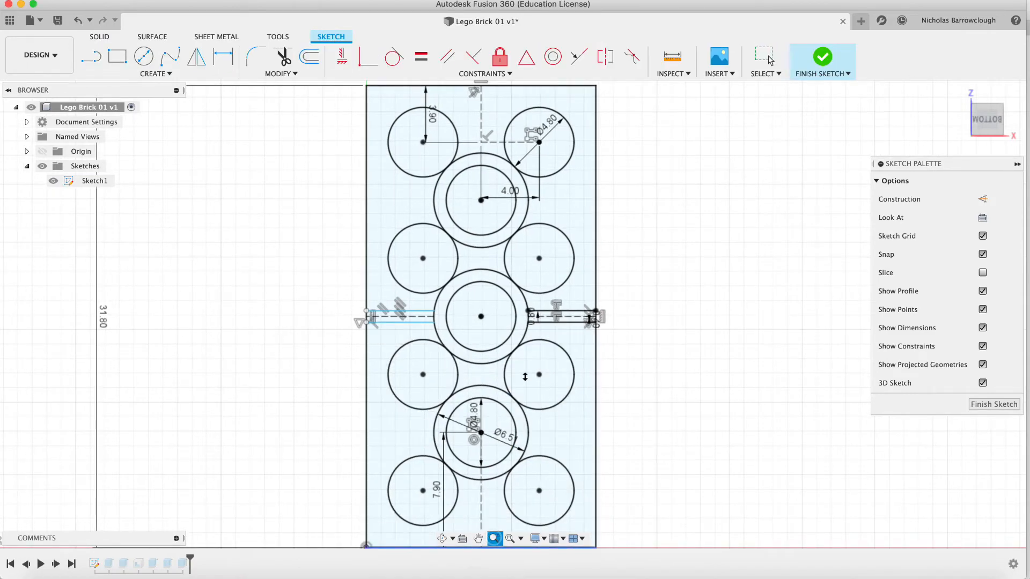
{"action": "left_click_drag", "start_coordinate": [525, 377], "coordinate": [524, 413]}
{"action": "left_click", "coordinate": [478, 539]}
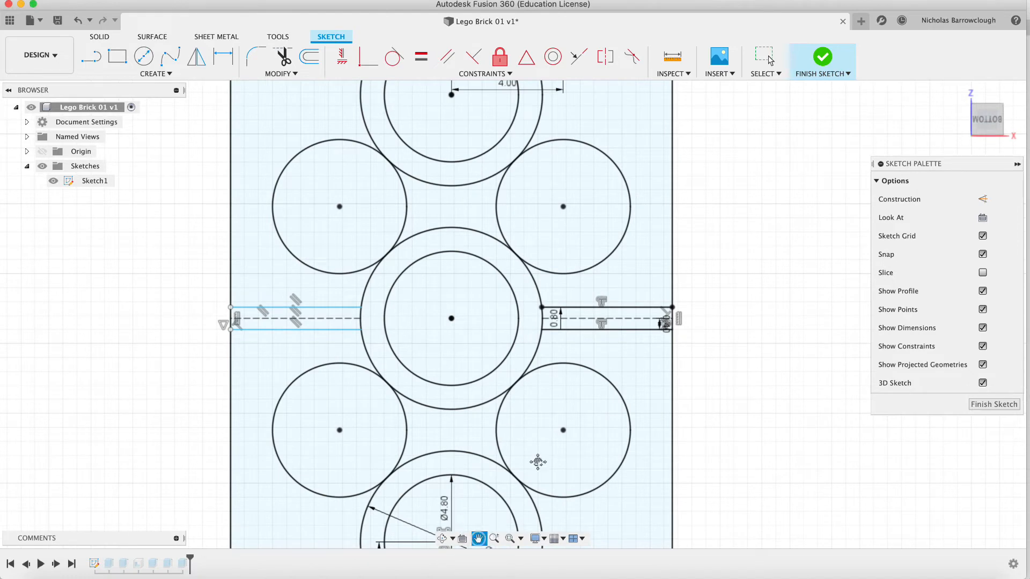
{"action": "mouse_move", "coordinate": [528, 448]}
{"action": "left_mouse_down"}
{"action": "mouse_move", "coordinate": [458, 295]}
{"action": "mouse_move", "coordinate": [373, 171]}
{"action": "left_mouse_up"}
{"action": "left_click_drag", "start_coordinate": [435, 390], "coordinate": [465, 333]}
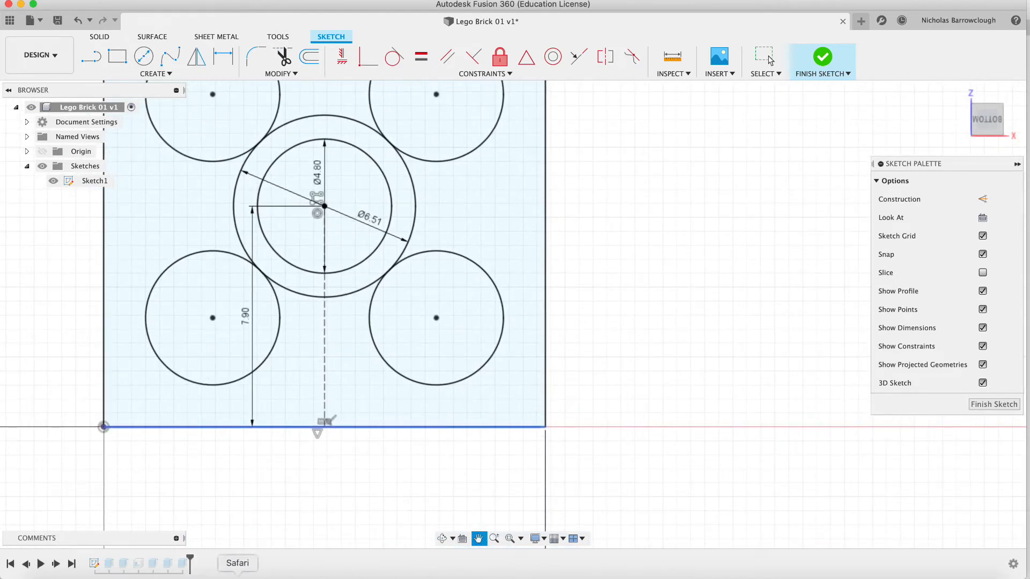
{"action": "left_click", "coordinate": [237, 575]}
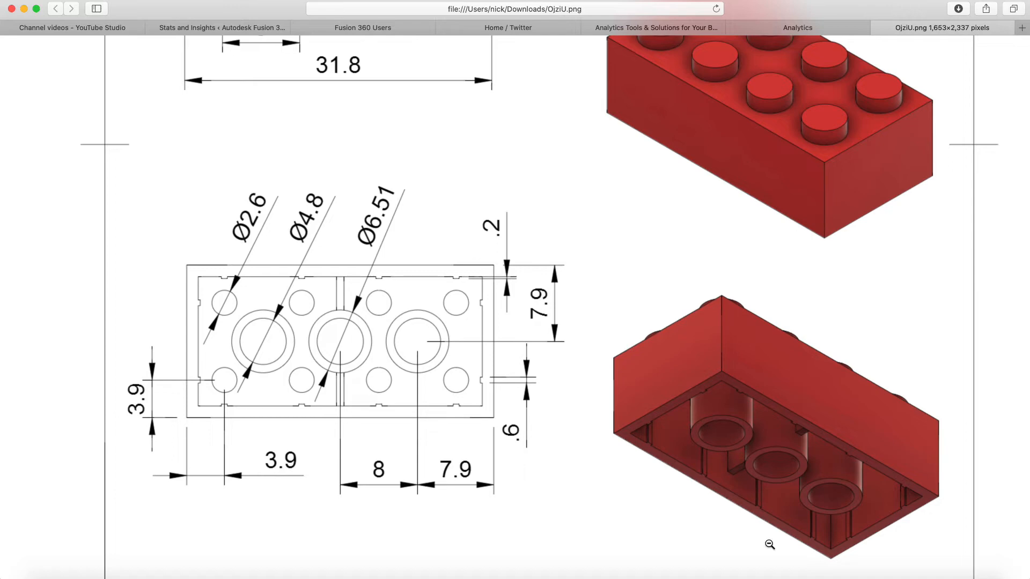
{"action": "left_click", "coordinate": [721, 578]}
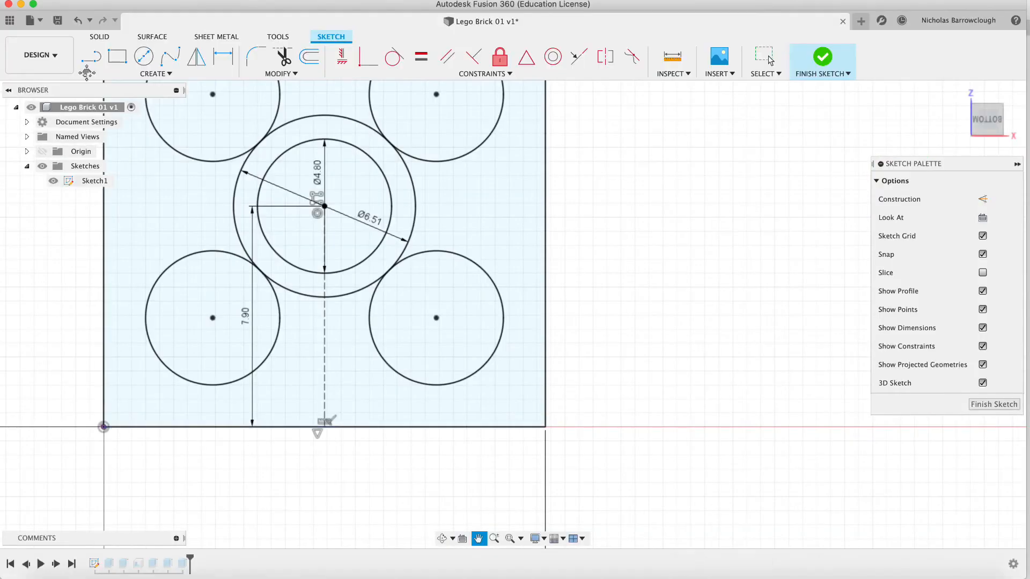
Draw a 3.6 mm line from the brick outline's lower-right corner up along its right edge and convert it to construction
{"action": "key", "text": "l"}
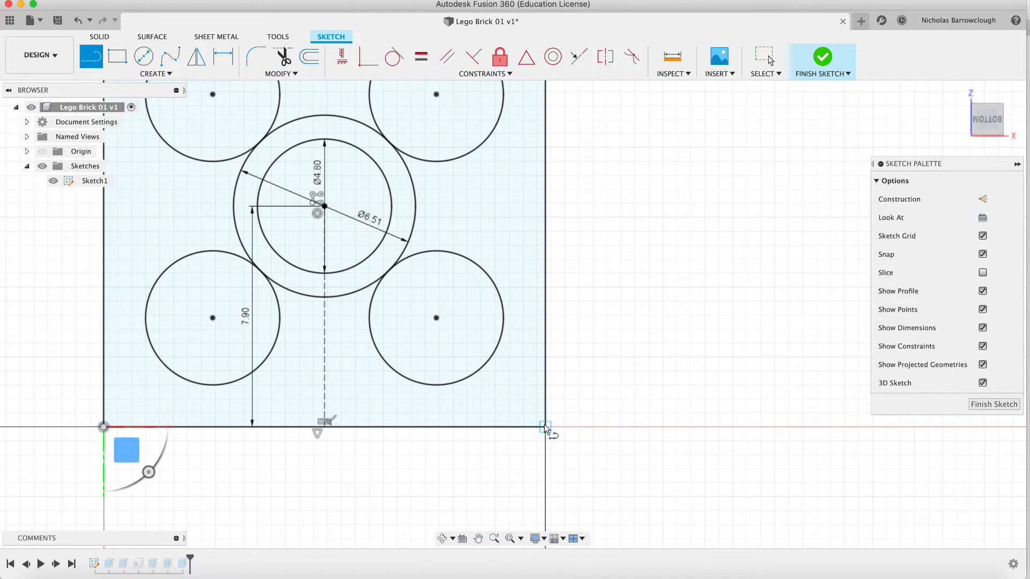
{"action": "left_click", "coordinate": [545, 427]}
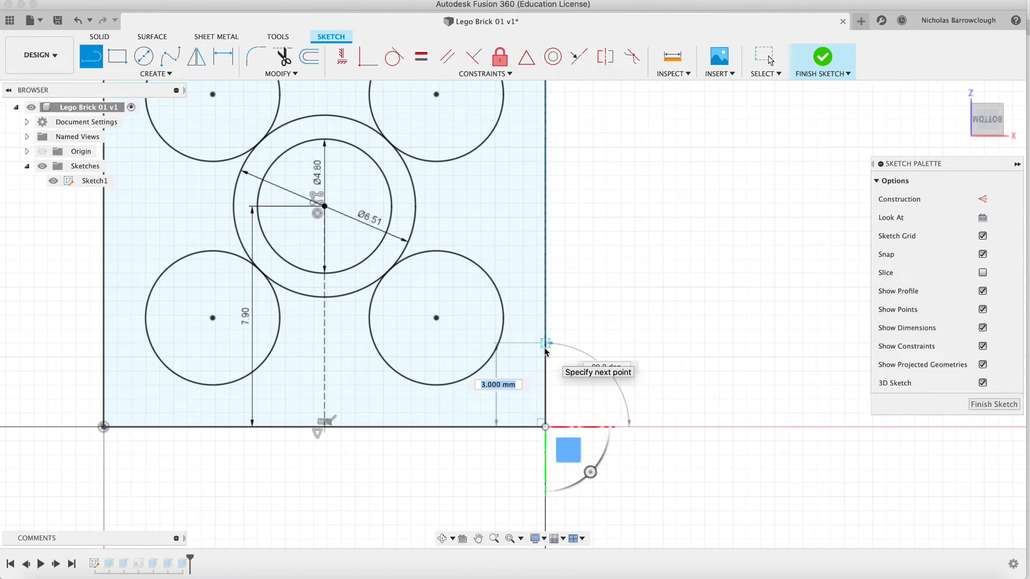
{"action": "type", "text": "3.6"}
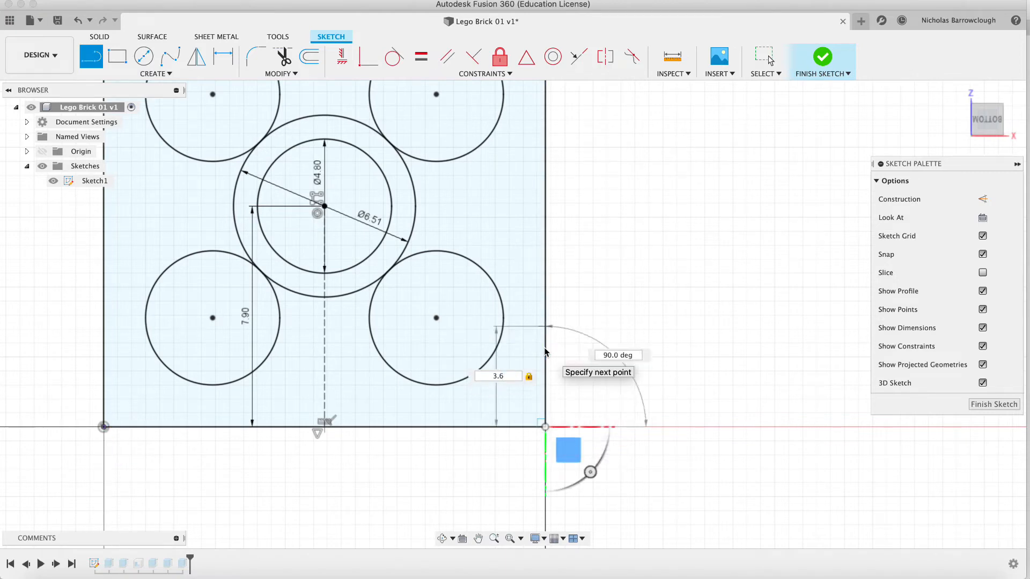
{"action": "key", "text": "Return"}
{"action": "key", "text": "Escape"}
{"action": "left_click", "coordinate": [546, 360]}
{"action": "right_click", "coordinate": [546, 362]}
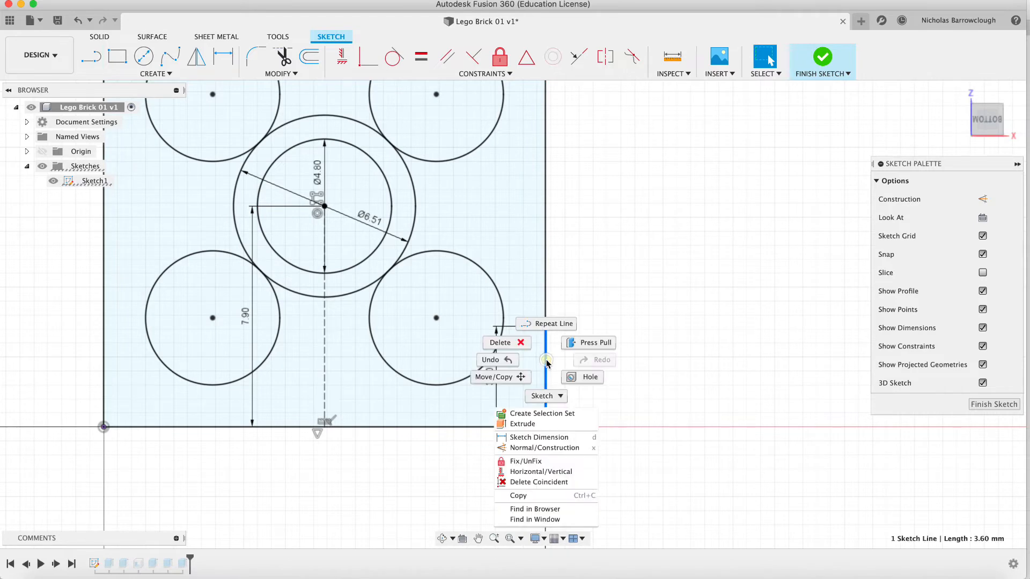
{"action": "left_click", "coordinate": [535, 449]}
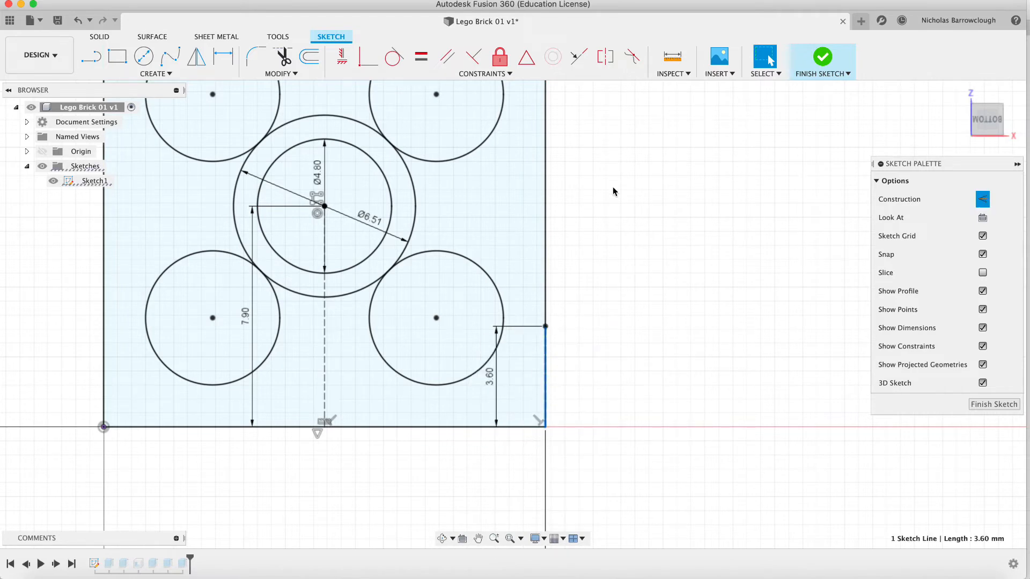
Draw a rectangle 0.6 mm tall and 0.2 mm wide, inward from the upper end of the 3.6 mm construction line
{"action": "left_click", "coordinate": [117, 56]}
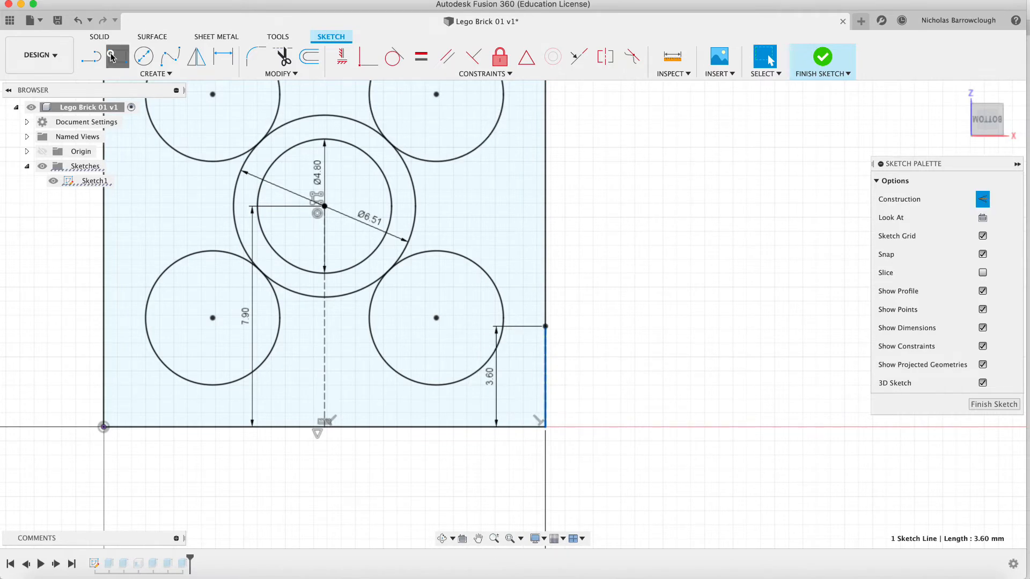
{"action": "left_click", "coordinate": [546, 326]}
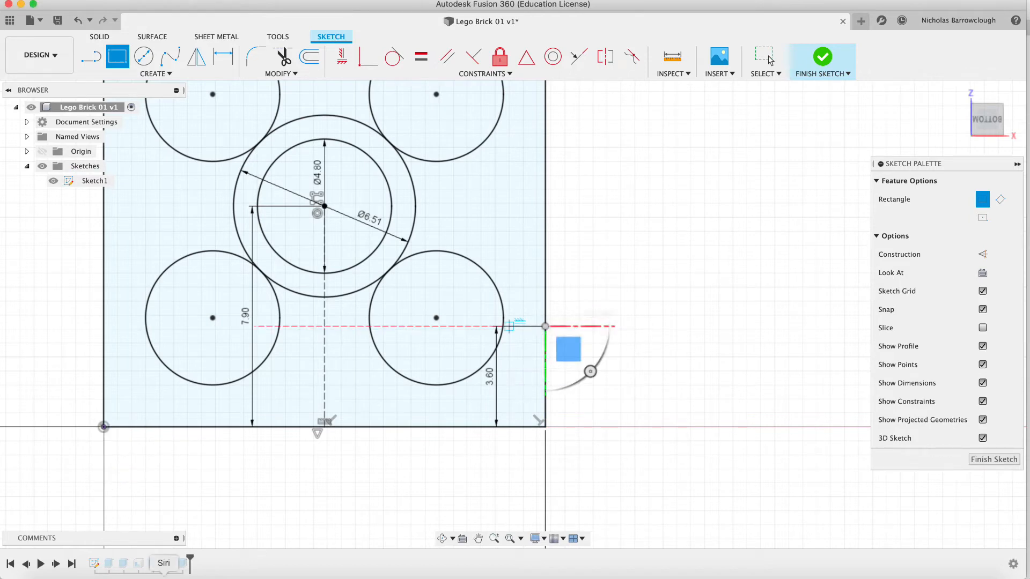
{"action": "left_click", "coordinate": [231, 570]}
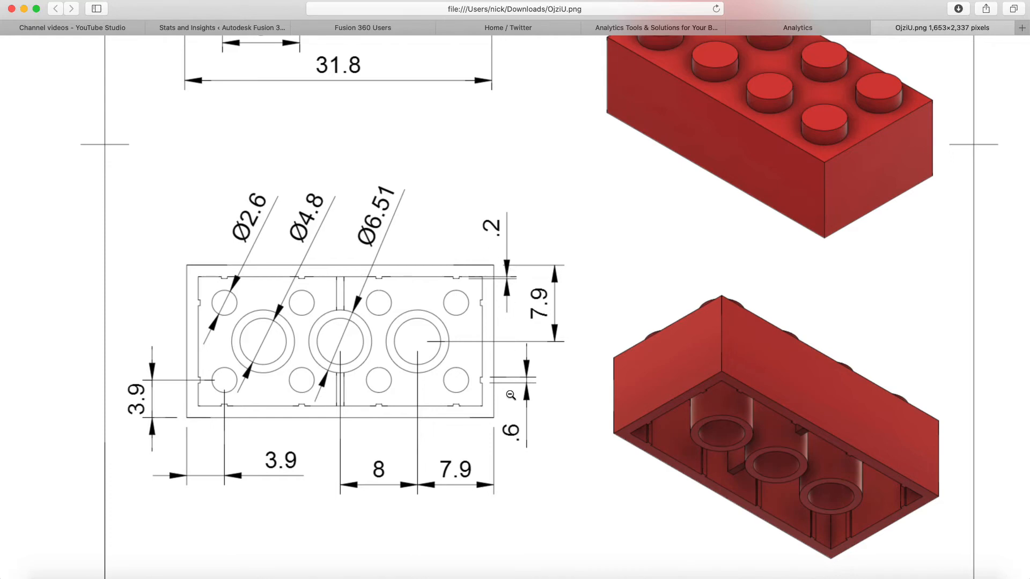
{"action": "left_click", "coordinate": [720, 573]}
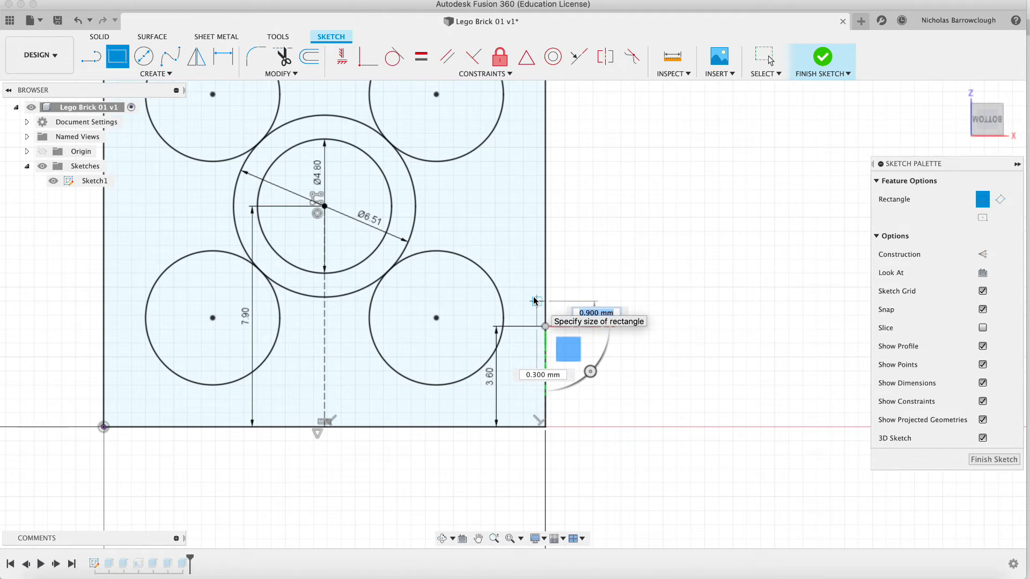
{"action": "type", "text": "0.6"}
{"action": "key", "text": "Tab"}
{"action": "type", "text": "0.2"}
{"action": "key", "text": "Tab"}
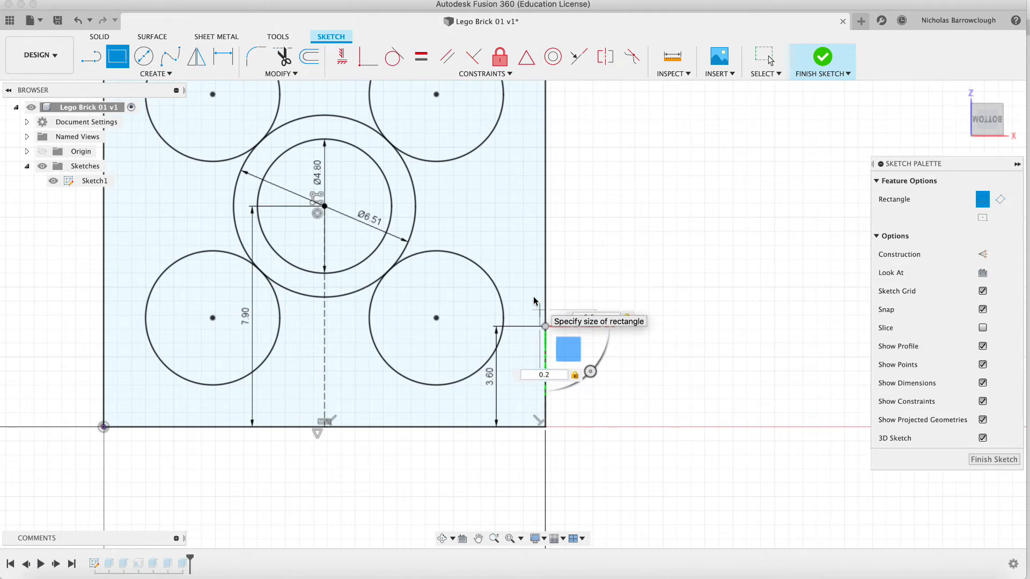
{"action": "key", "text": "Return"}
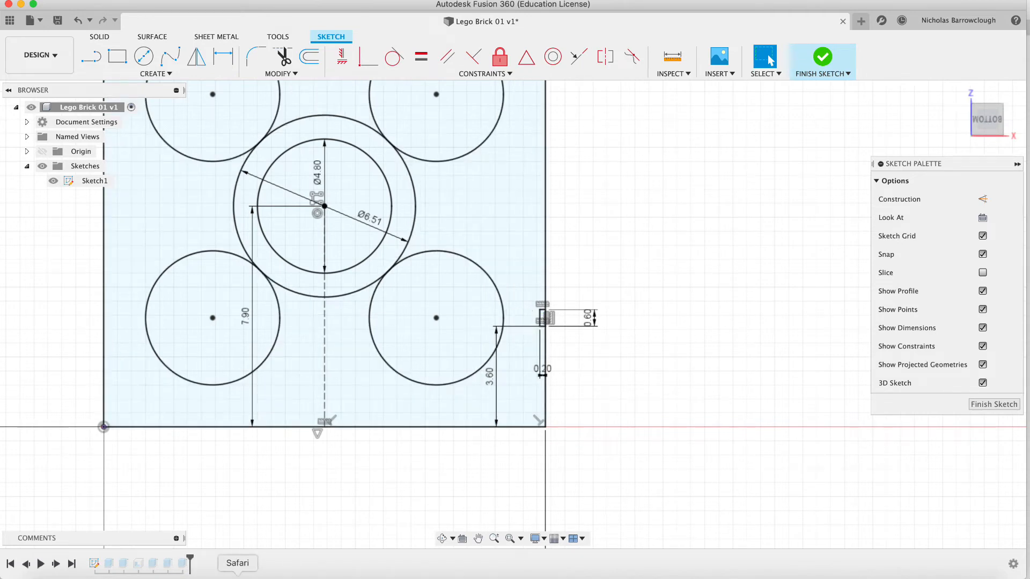
Check the wall and rib dimensions in the reference drawing in Safari, and set the small rectangle's width to 1.4 mm in Fusion 360
{"action": "left_click", "coordinate": [238, 575]}
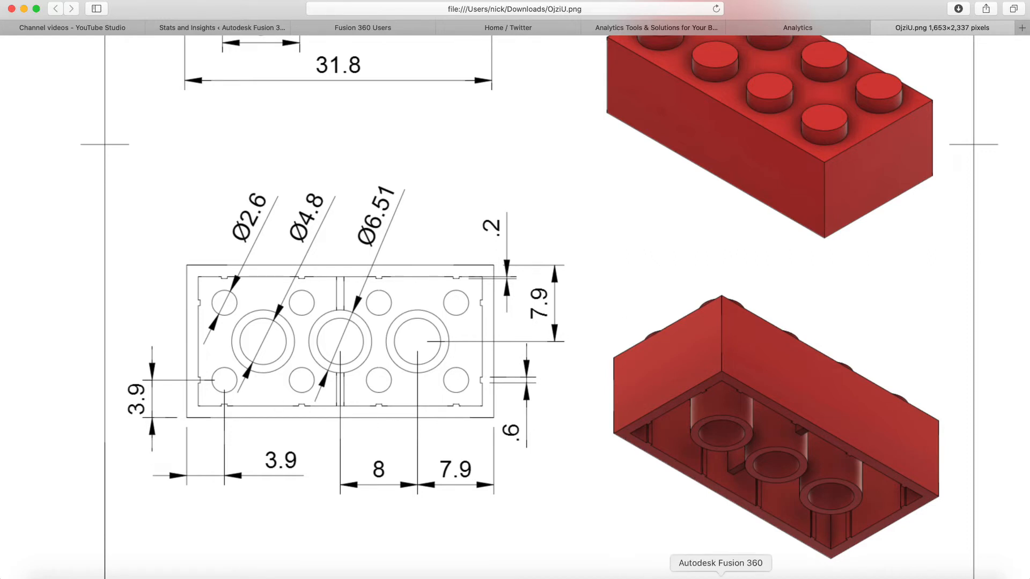
{"action": "scroll", "coordinate": [589, 227], "scroll_direction": "up", "scroll_amount": 10}
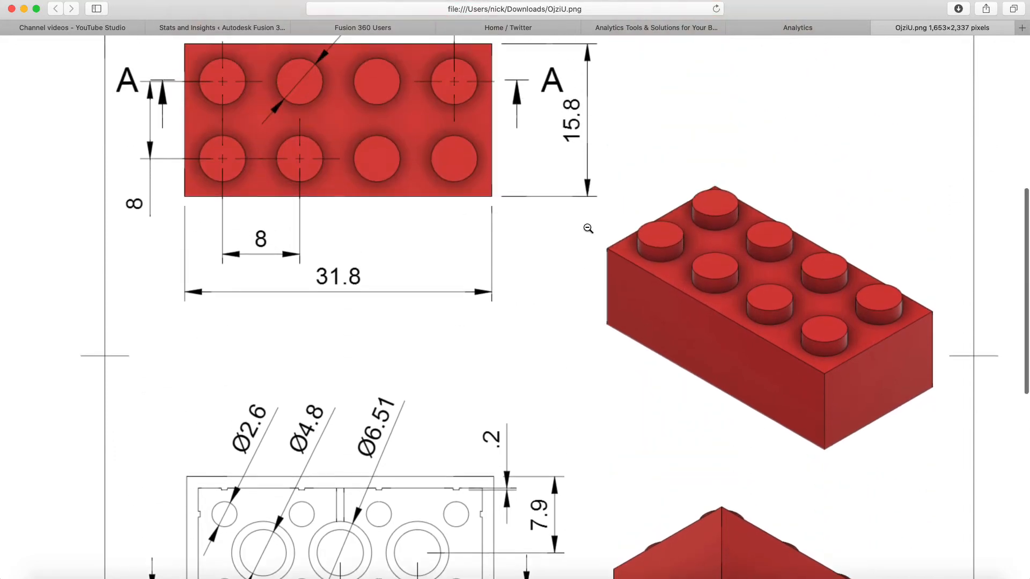
{"action": "scroll", "coordinate": [589, 229], "scroll_direction": "up", "scroll_amount": 8}
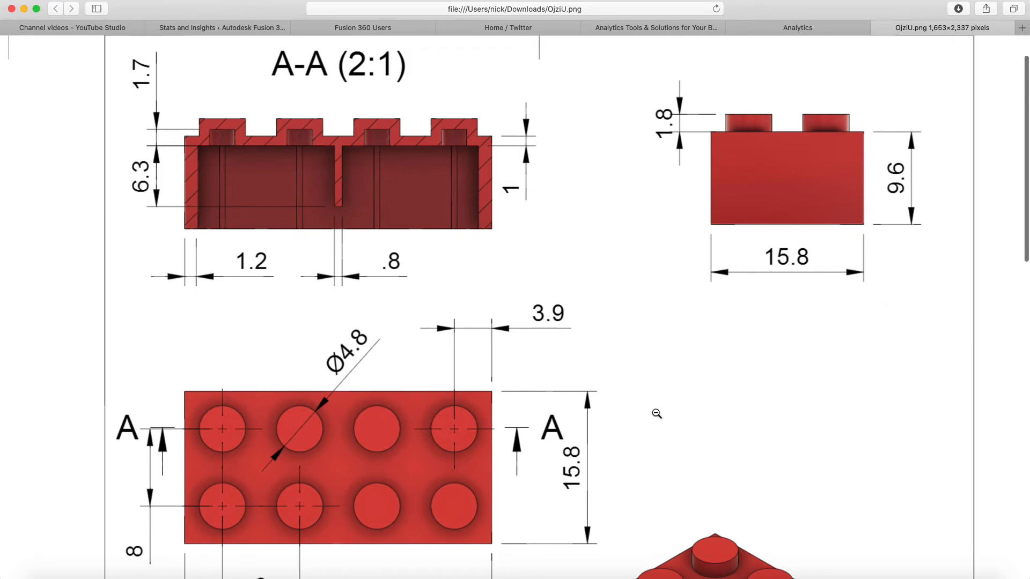
{"action": "scroll", "coordinate": [657, 414], "scroll_direction": "down", "scroll_amount": 15}
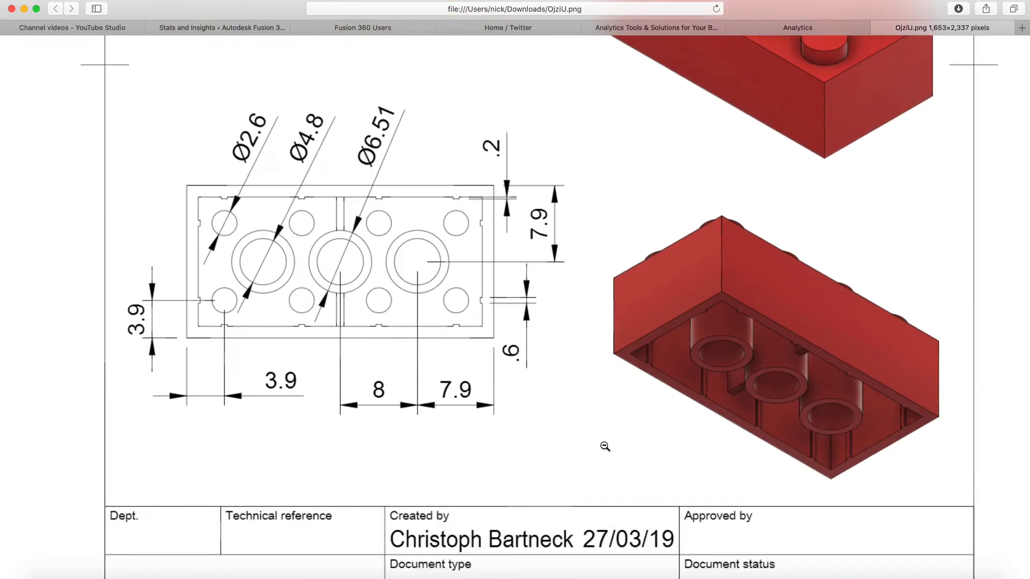
{"action": "left_click", "coordinate": [721, 575]}
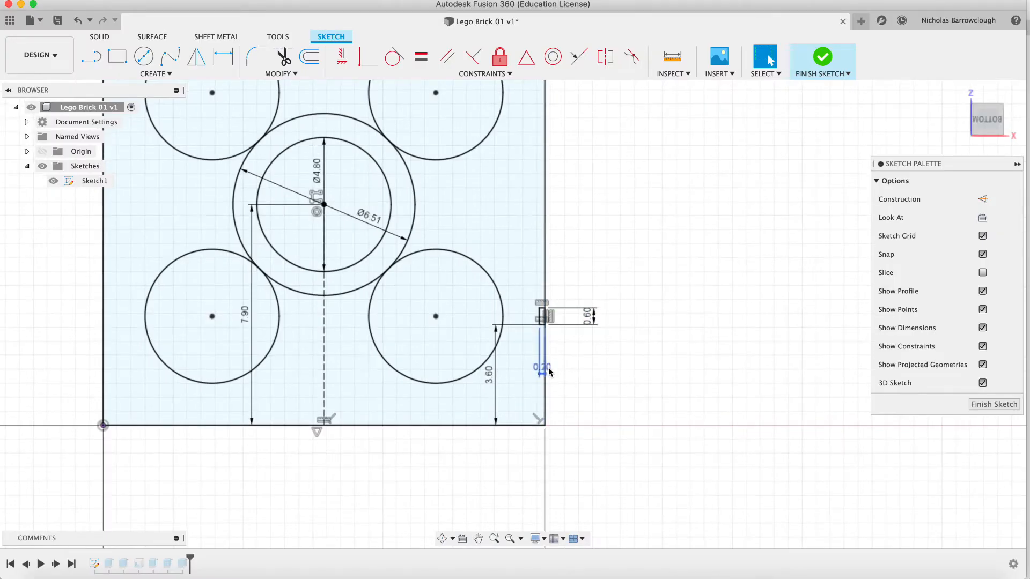
{"action": "double_click", "coordinate": [549, 370]}
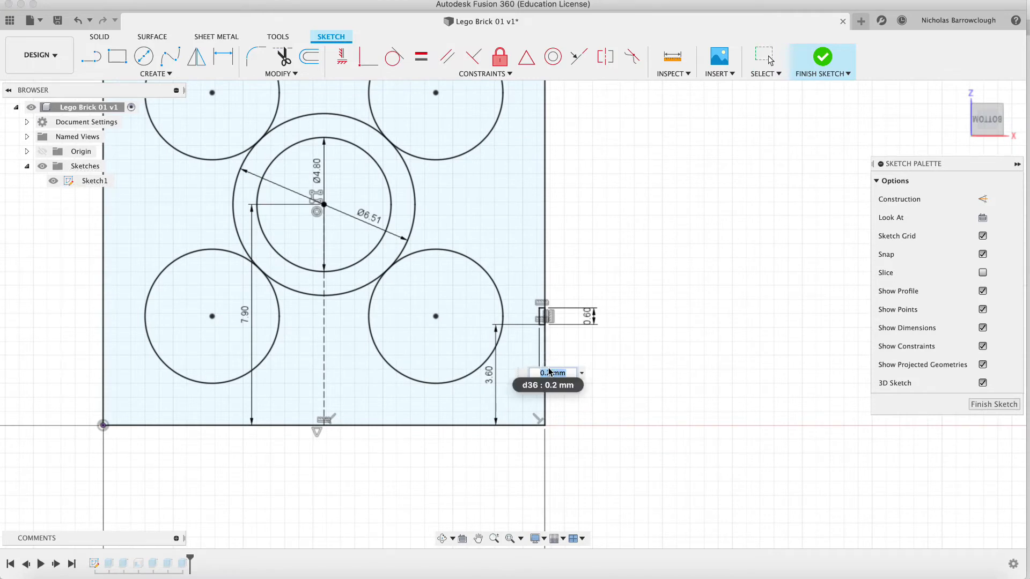
{"action": "key", "text": "BackSpace"}
{"action": "type", "text": "1.4"}
{"action": "key", "text": "Return"}
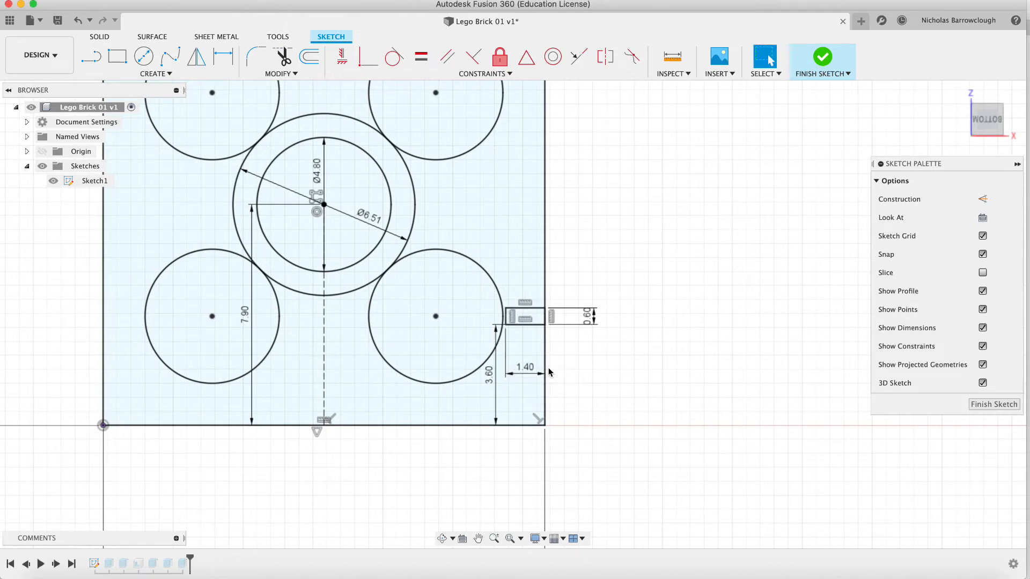
Review the rib dimensions in the reference drawing's underside and top views in Safari, and return to Fusion 360
{"action": "left_click", "coordinate": [239, 572]}
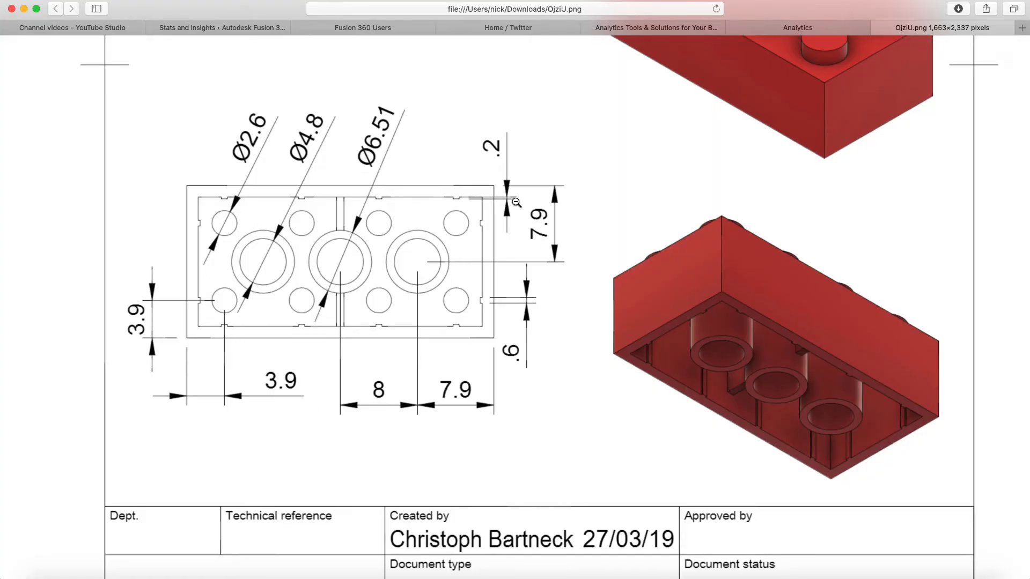
{"action": "scroll", "coordinate": [516, 203], "scroll_direction": "up", "scroll_amount": 9}
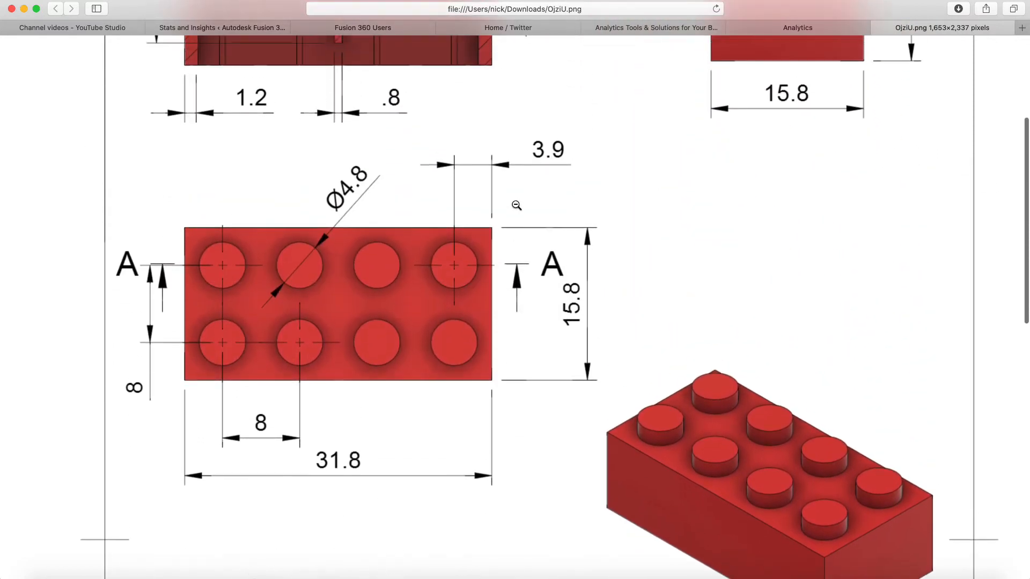
{"action": "scroll", "coordinate": [516, 205], "scroll_direction": "up", "scroll_amount": 1}
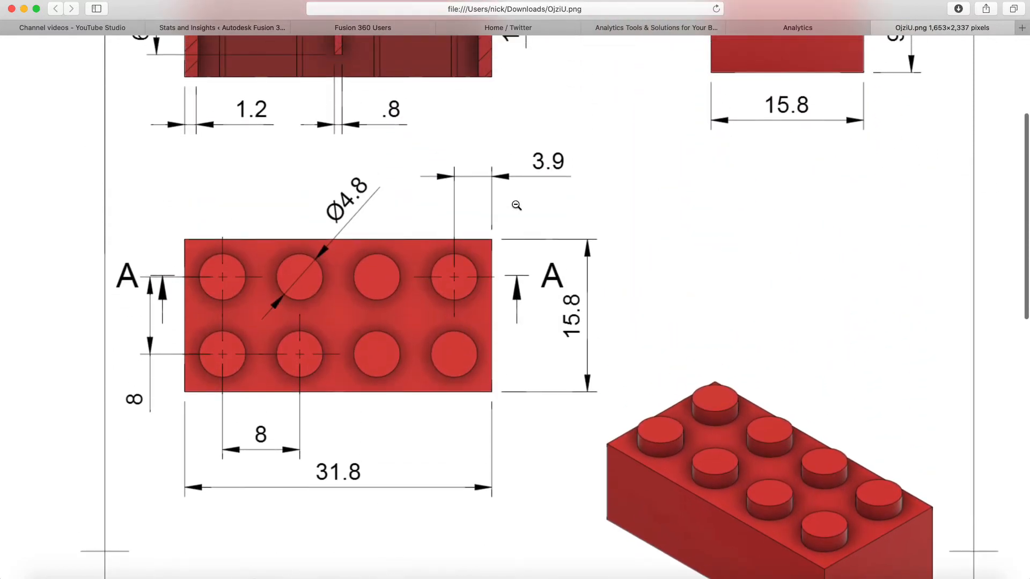
{"action": "scroll", "coordinate": [516, 205], "scroll_direction": "up", "scroll_amount": 3}
{"action": "scroll", "coordinate": [516, 205], "scroll_direction": "down", "scroll_amount": 15}
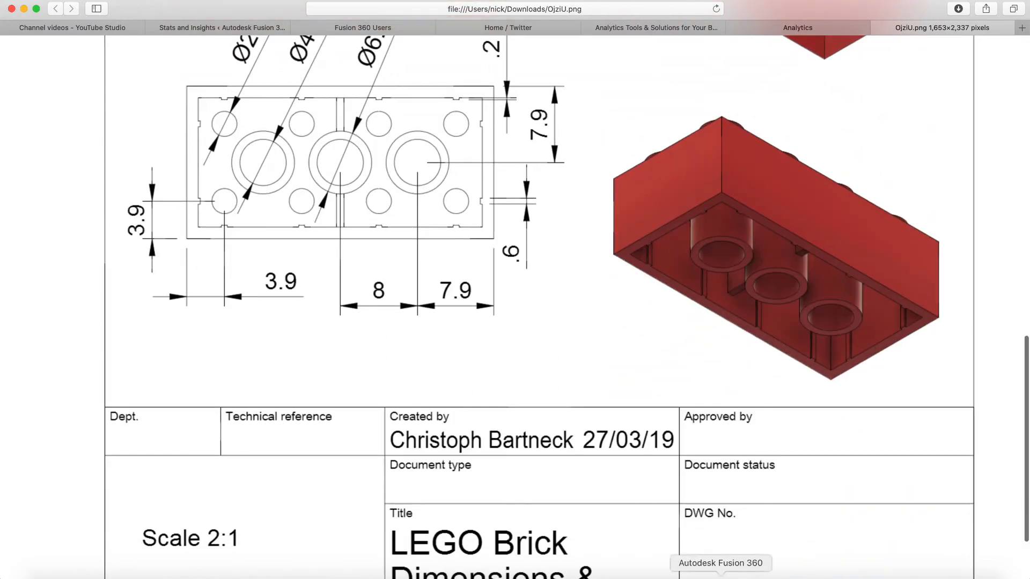
{"action": "left_click", "coordinate": [721, 576]}
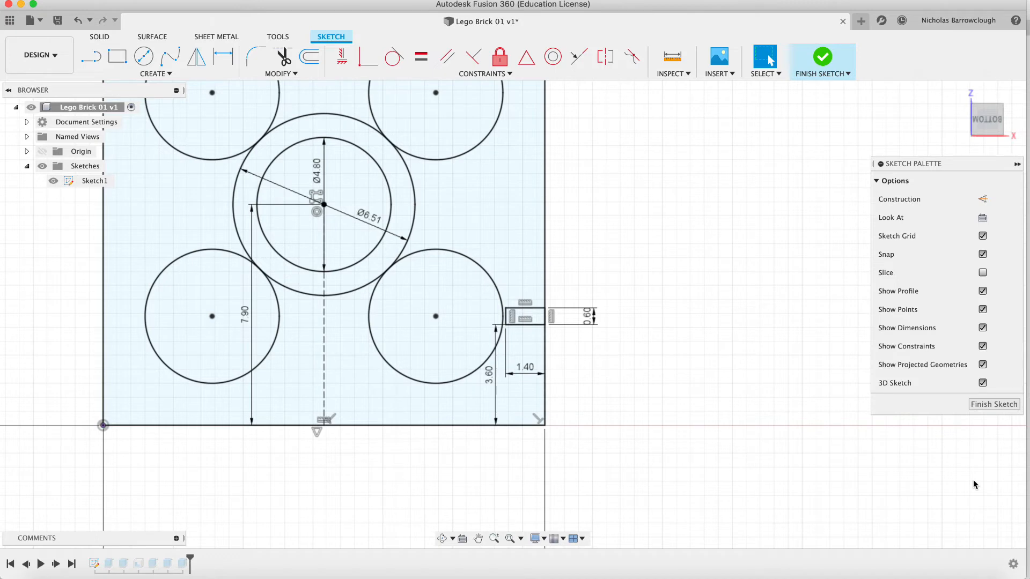
Finish the sketch to inspect how the small rib rectangle overlaps the inner wall, and reopen Sketch1 for editing
{"action": "left_click", "coordinate": [985, 404]}
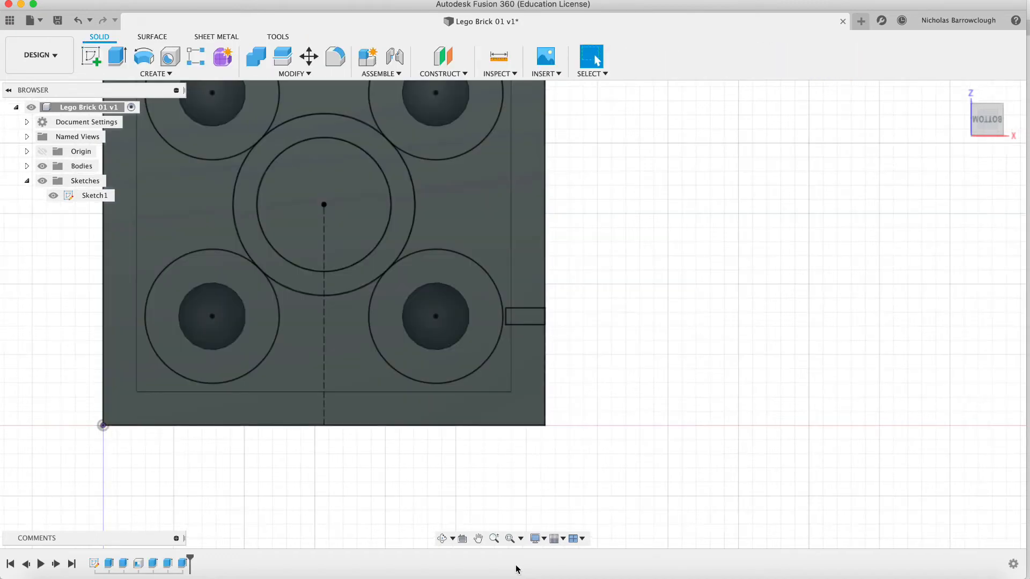
{"action": "left_click", "coordinate": [442, 539]}
{"action": "left_click_drag", "start_coordinate": [515, 340], "coordinate": [562, 315]}
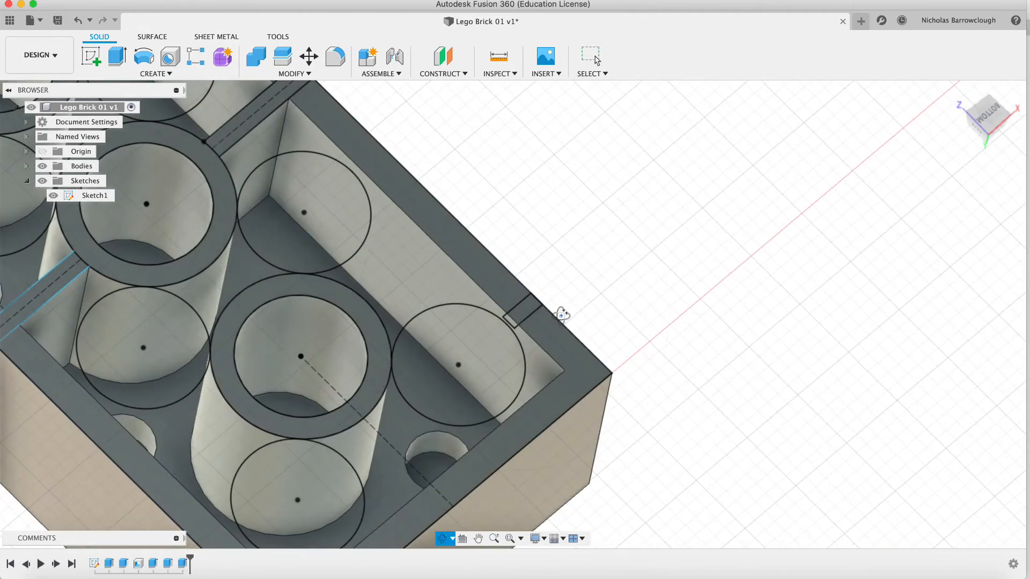
{"action": "left_click", "coordinate": [114, 58]}
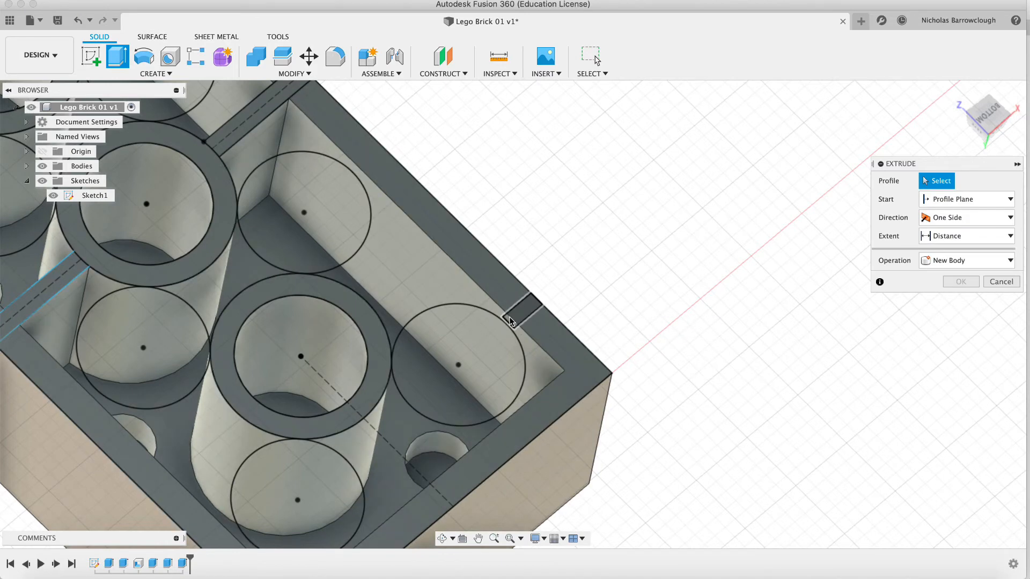
{"action": "left_click", "coordinate": [89, 199]}
{"action": "key", "text": "Escape"}
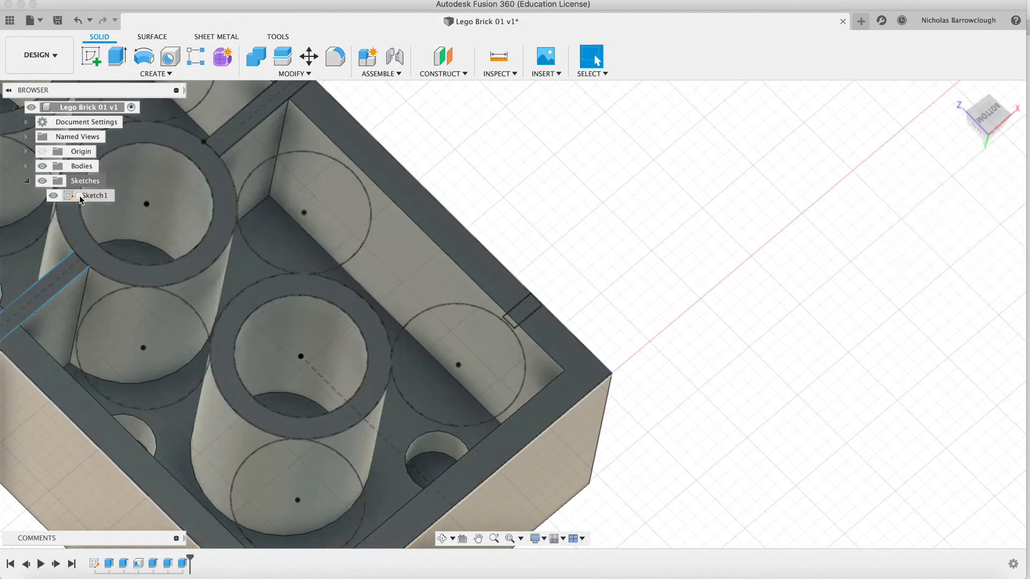
{"action": "right_click", "coordinate": [89, 197]}
{"action": "left_click", "coordinate": [100, 238]}
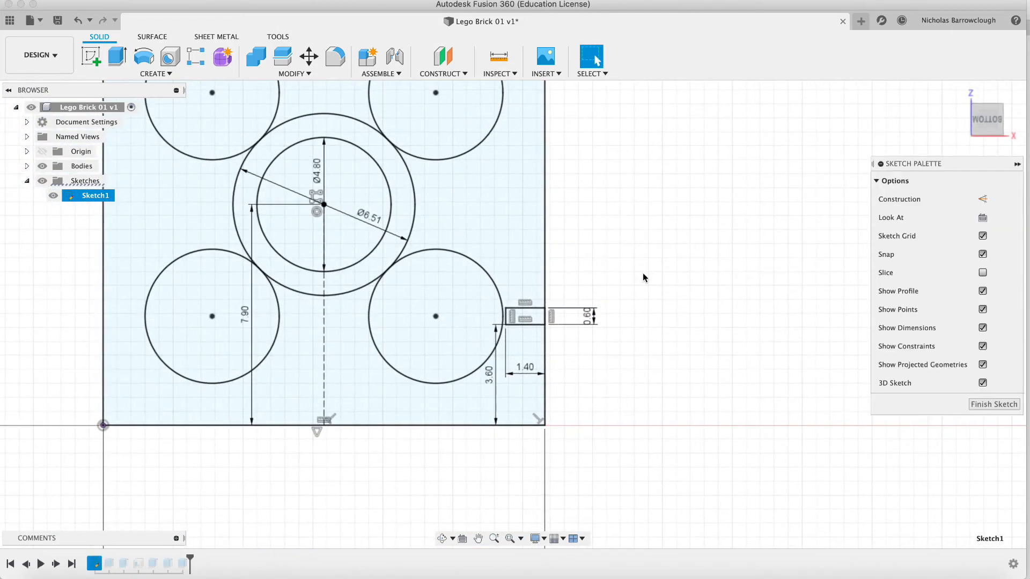
{"action": "left_click", "coordinate": [494, 542]}
{"action": "left_click_drag", "start_coordinate": [524, 293], "coordinate": [524, 359]}
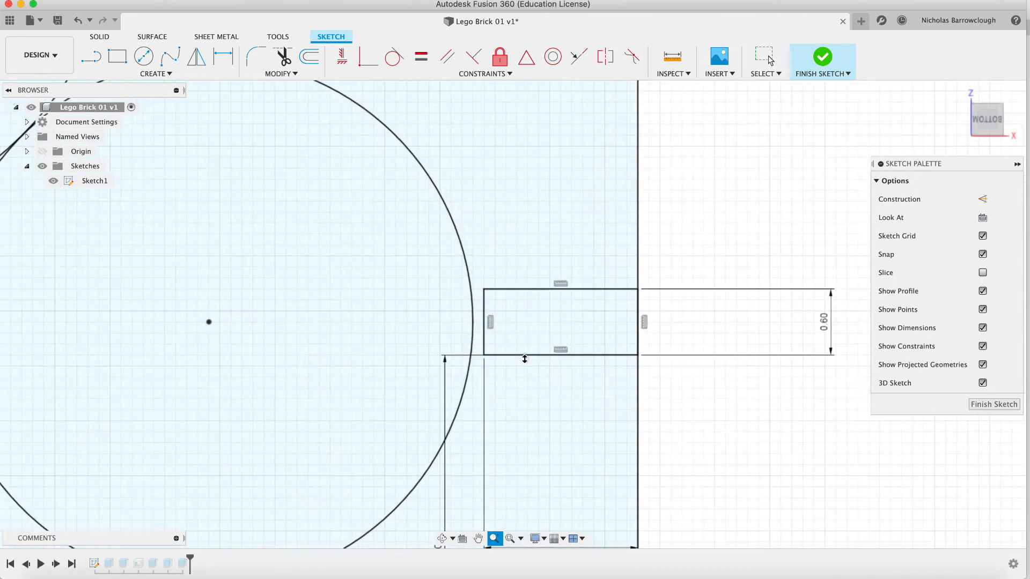
{"action": "left_click", "coordinate": [91, 55]}
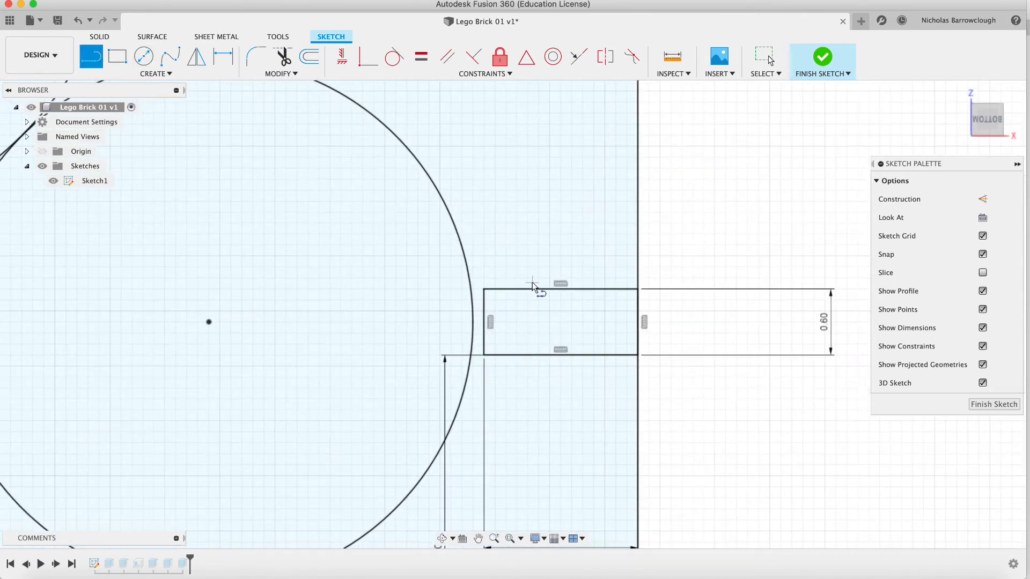
{"action": "left_click", "coordinate": [485, 355]}
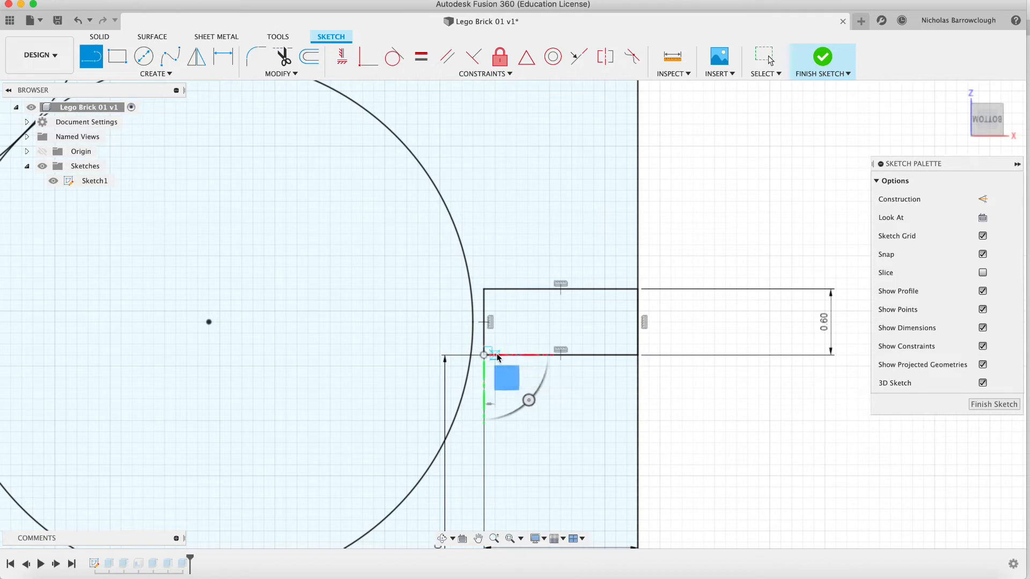
{"action": "type", "text": "0.2"}
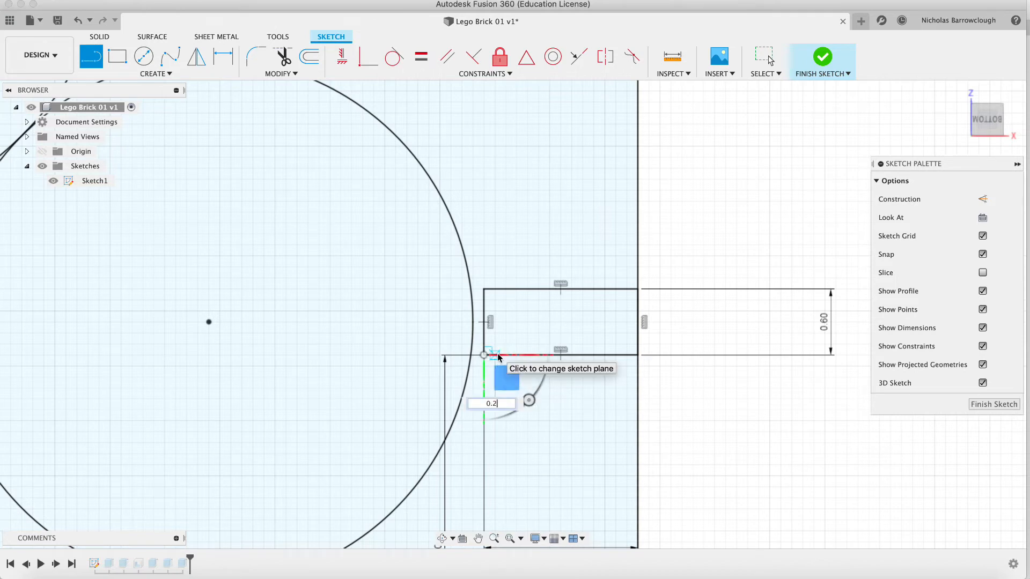
{"action": "key", "text": "Escape"}
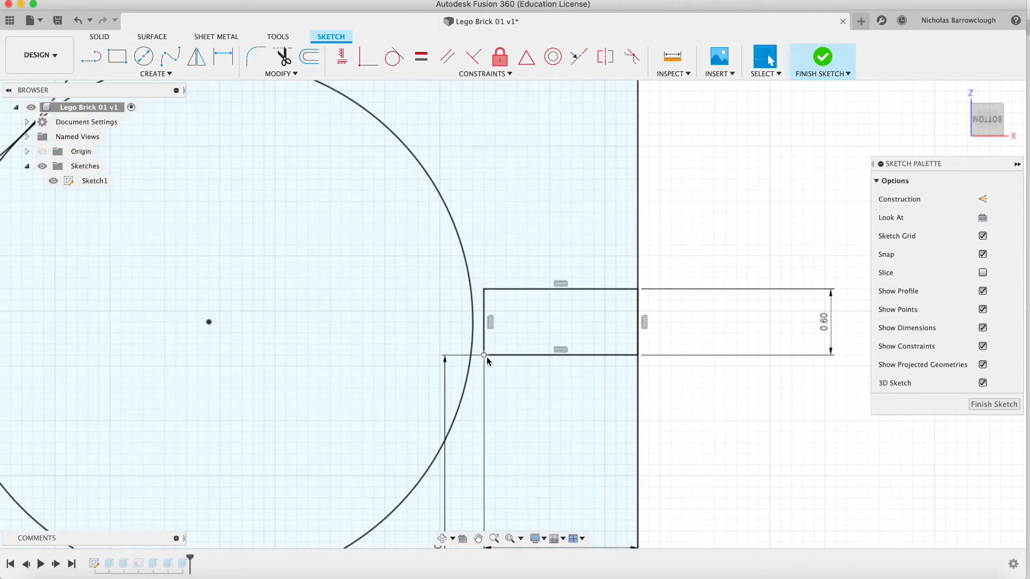
{"action": "scroll", "coordinate": [546, 413], "scroll_direction": "down", "scroll_amount": 5}
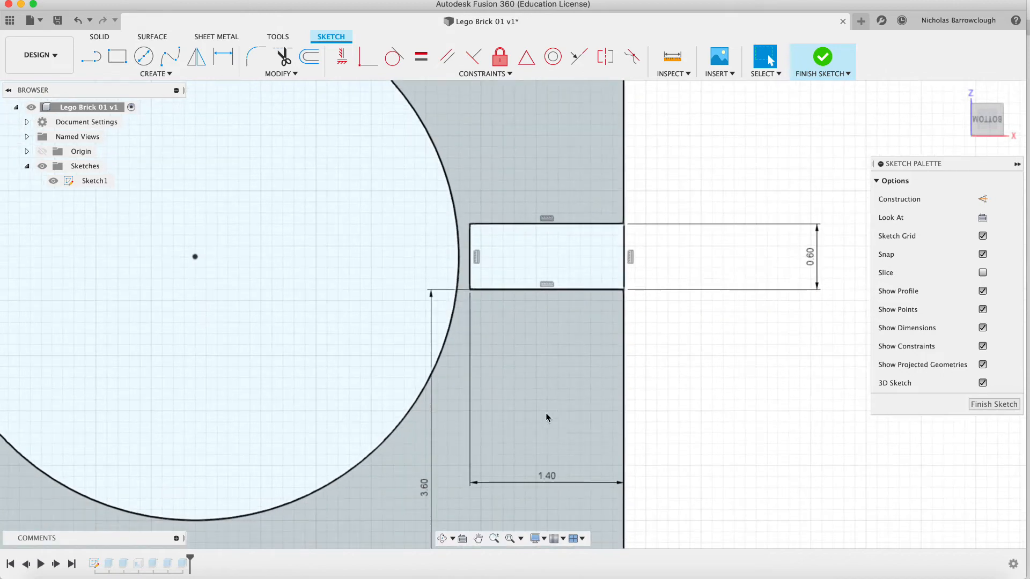
{"action": "scroll", "coordinate": [546, 413], "scroll_direction": "down", "scroll_amount": 2}
{"action": "scroll", "coordinate": [546, 413], "scroll_direction": "left", "scroll_amount": 2}
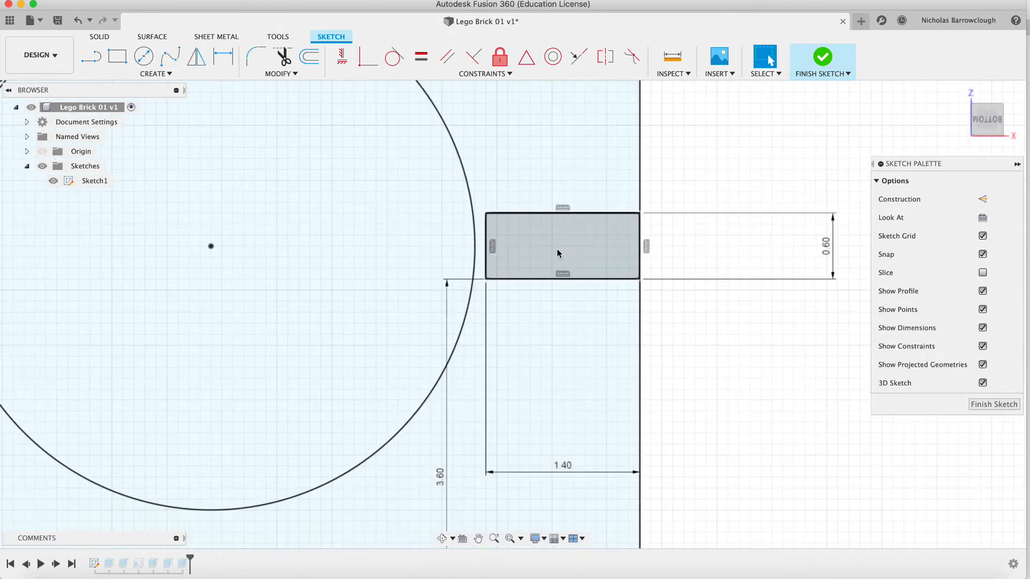
{"action": "key", "text": "super+z"}
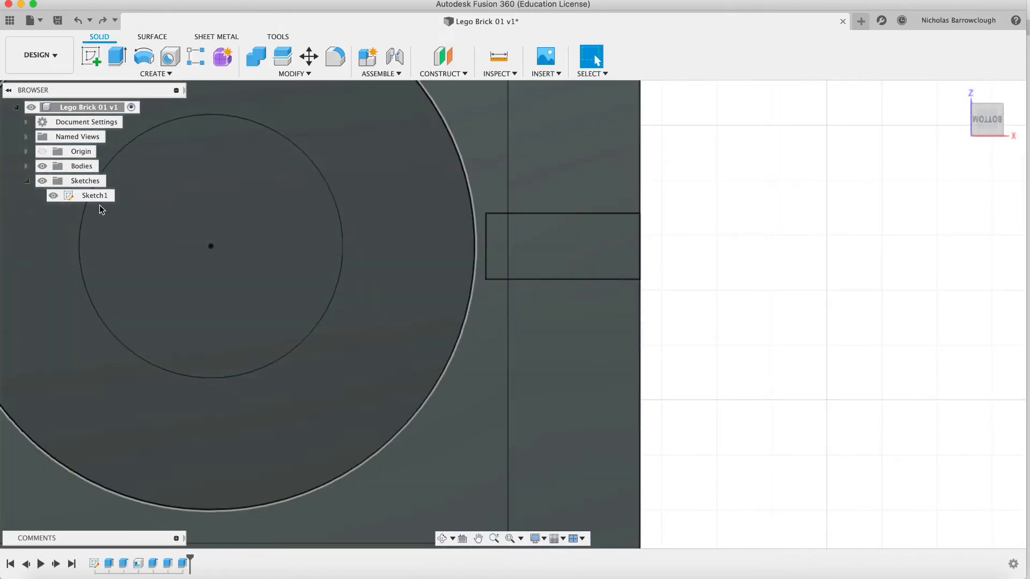
{"action": "right_click", "coordinate": [87, 196]}
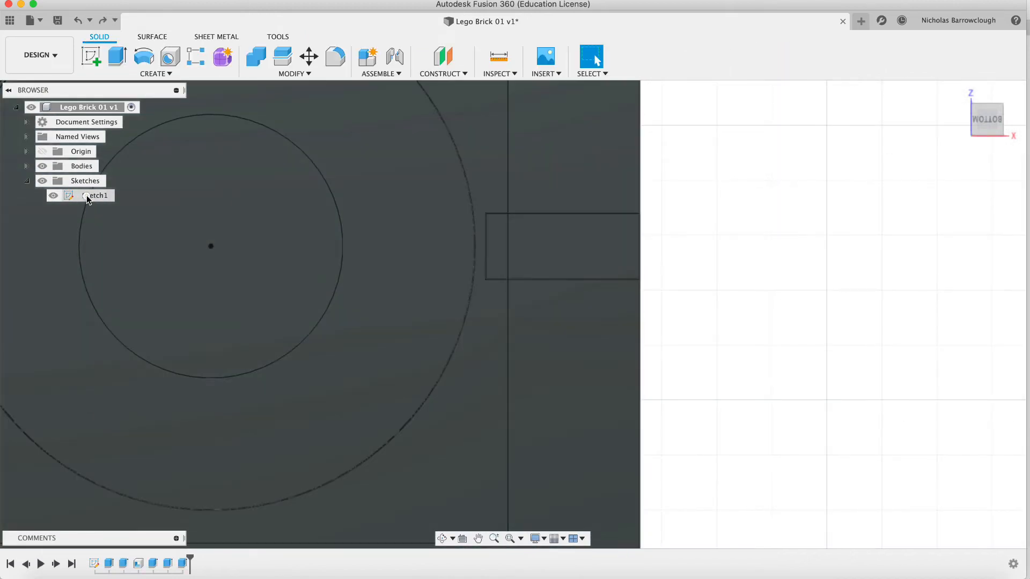
{"action": "left_click", "coordinate": [108, 236]}
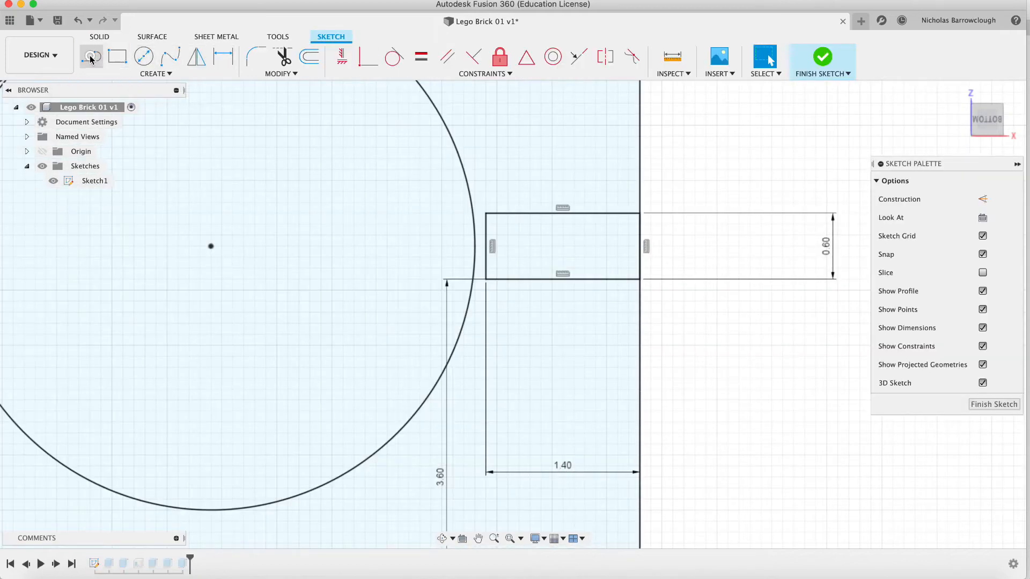
Draw a 0.2 mm line along the rib rectangle's lower edge from its inner corner, and convert it to construction
{"action": "left_click", "coordinate": [92, 57]}
{"action": "left_click", "coordinate": [486, 279]}
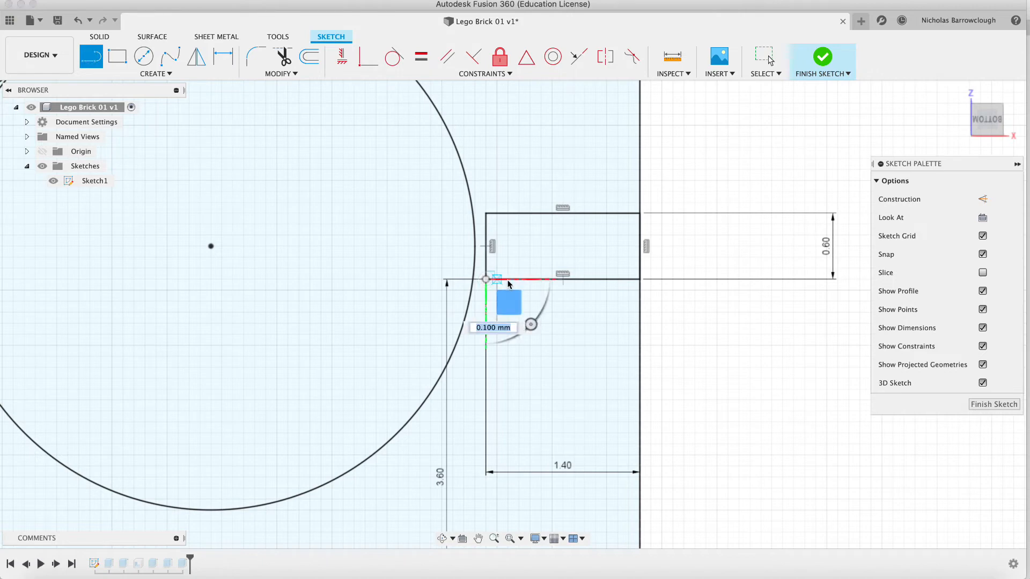
{"action": "type", "text": "0.2"}
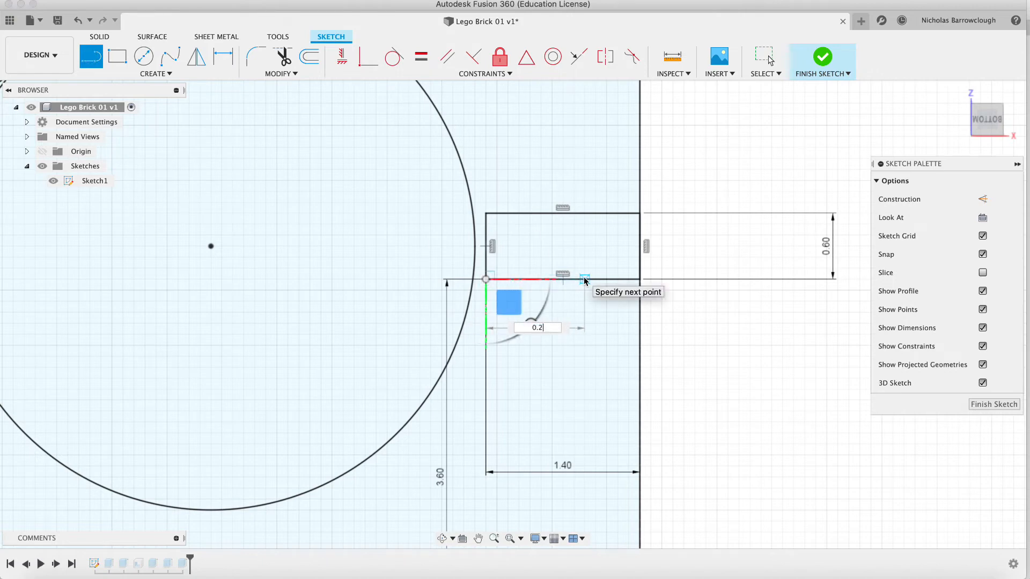
{"action": "key", "text": "Tab"}
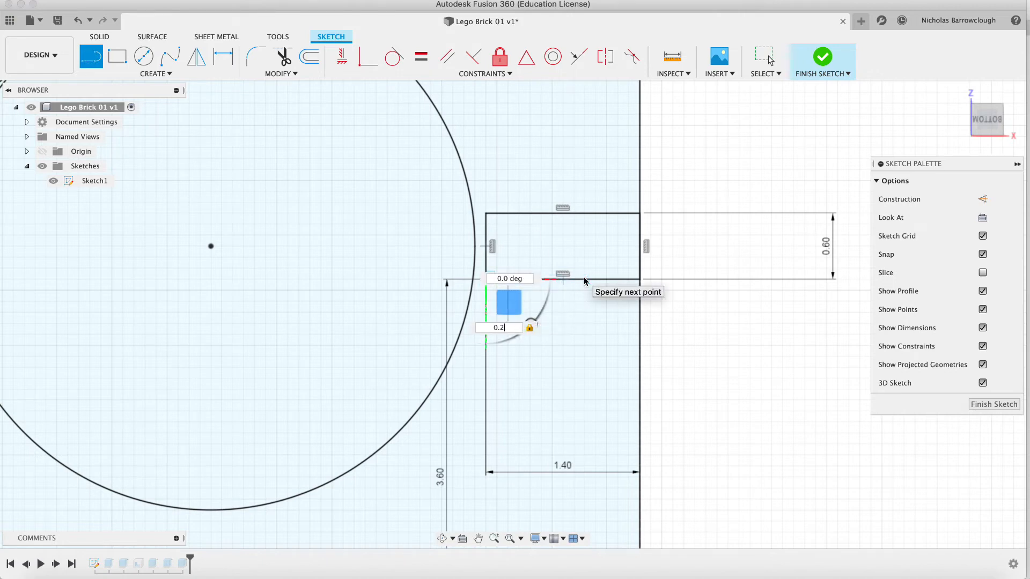
{"action": "key", "text": "Return"}
{"action": "key", "text": "Escape"}
{"action": "right_click", "coordinate": [498, 280]}
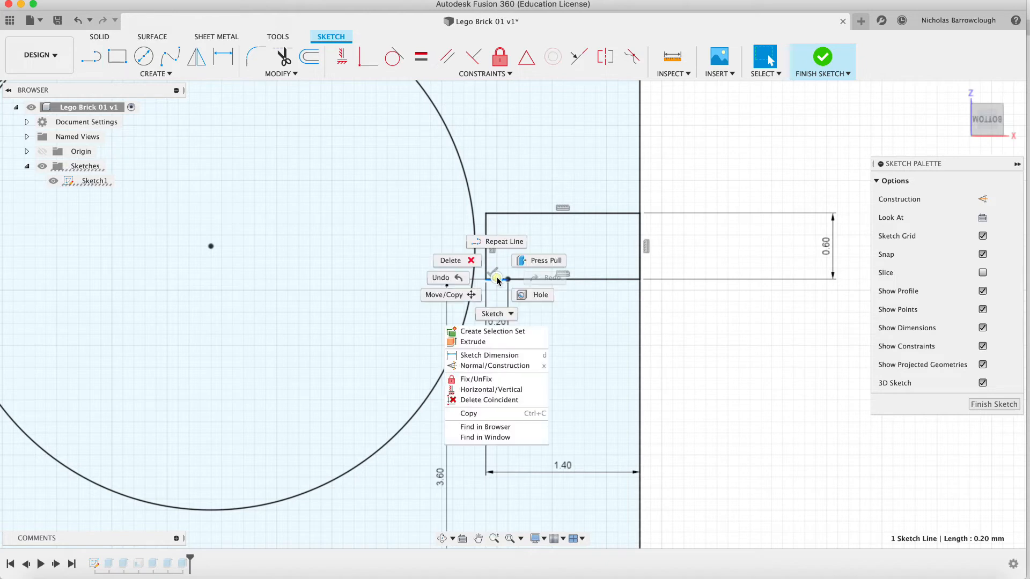
{"action": "left_click", "coordinate": [495, 365]}
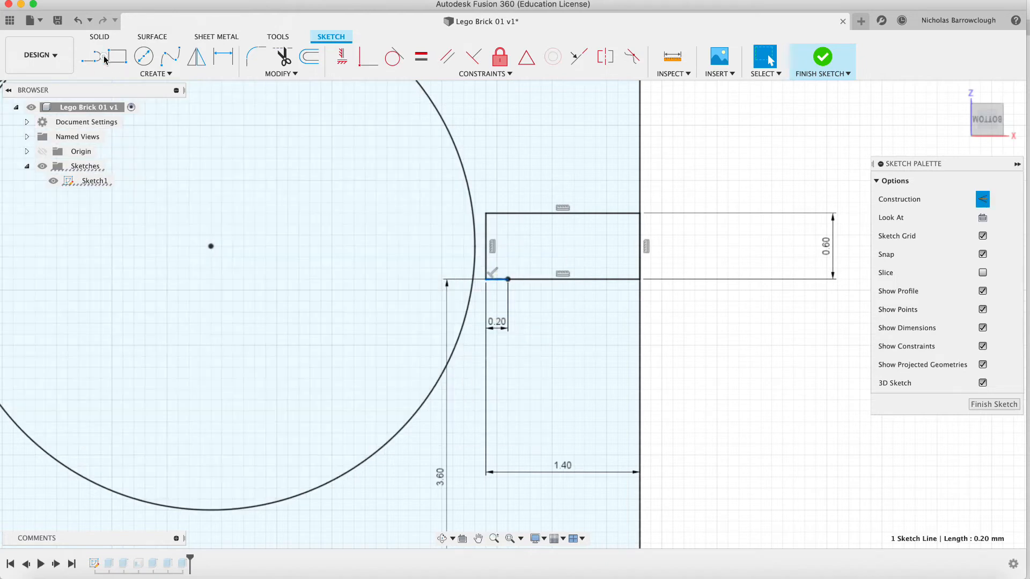
Draw a vertical line across the rib rectangle from the 0.2 mm construction line's end to the upper edge
{"action": "left_click", "coordinate": [93, 59]}
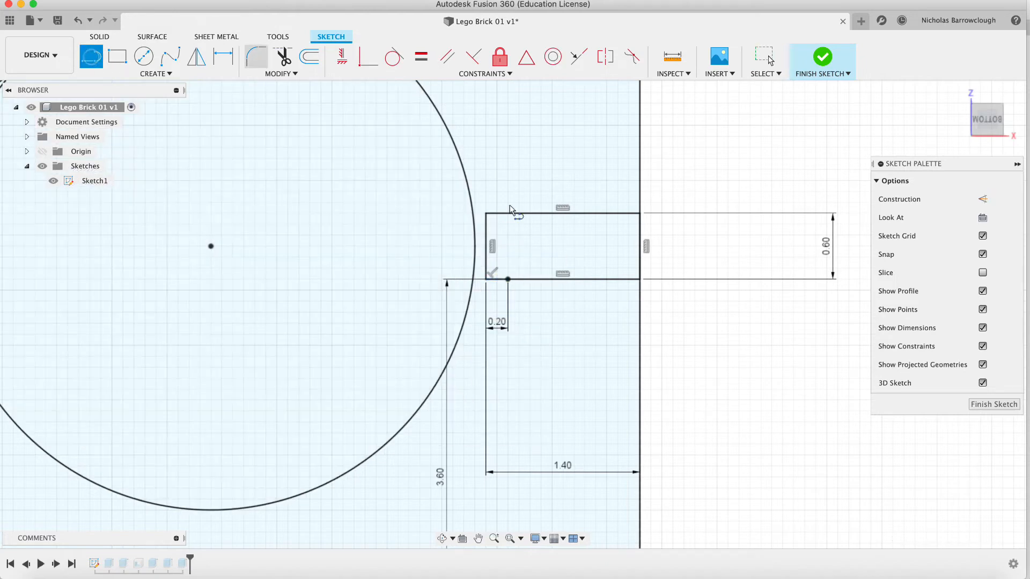
{"action": "left_click", "coordinate": [507, 279]}
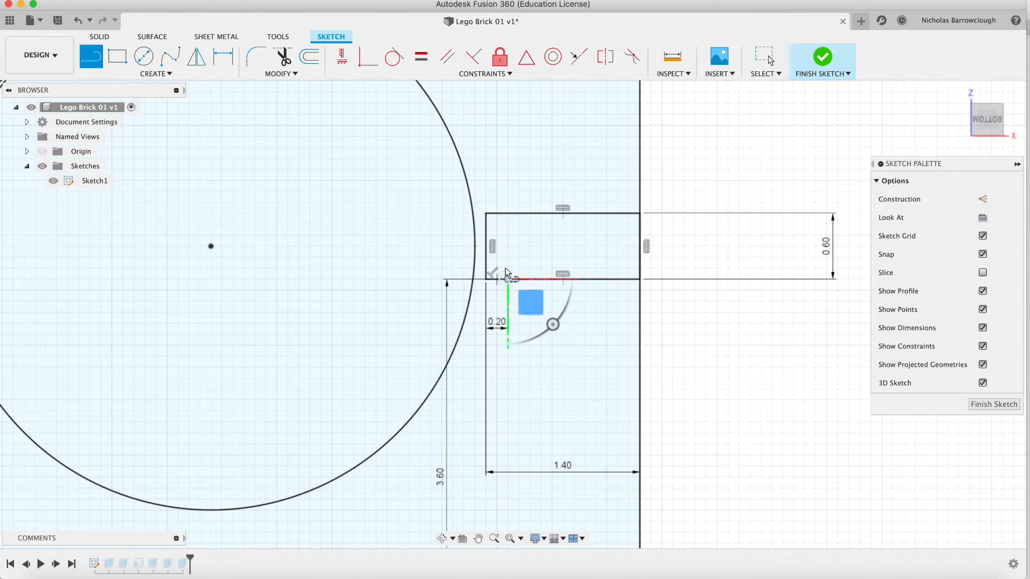
{"action": "left_click", "coordinate": [508, 213]}
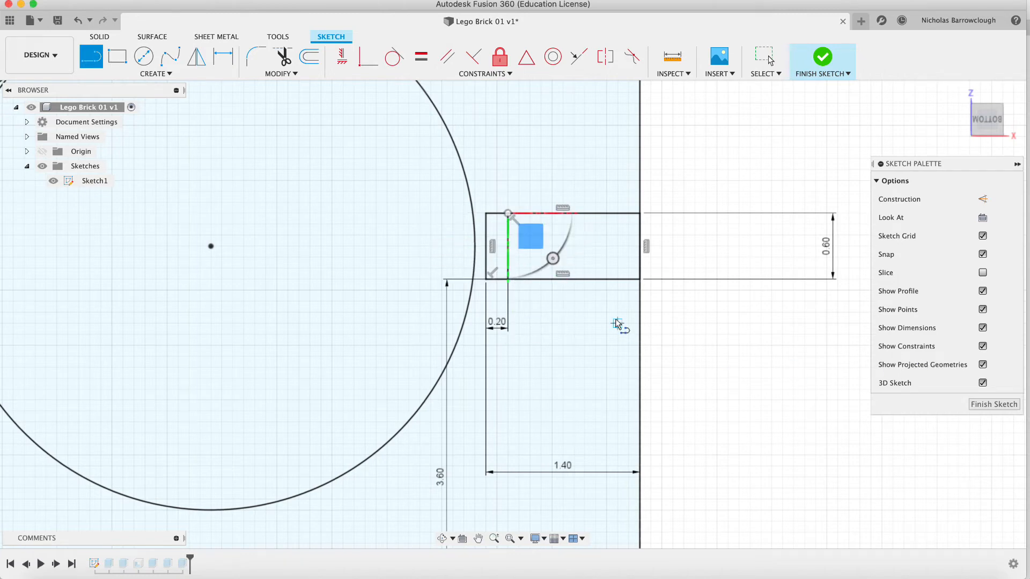
Review the rib layout along the walls in the reference drawing's underside view in Safari, and return to Fusion 360
{"action": "scroll", "coordinate": [617, 323], "scroll_direction": "down", "scroll_amount": 1}
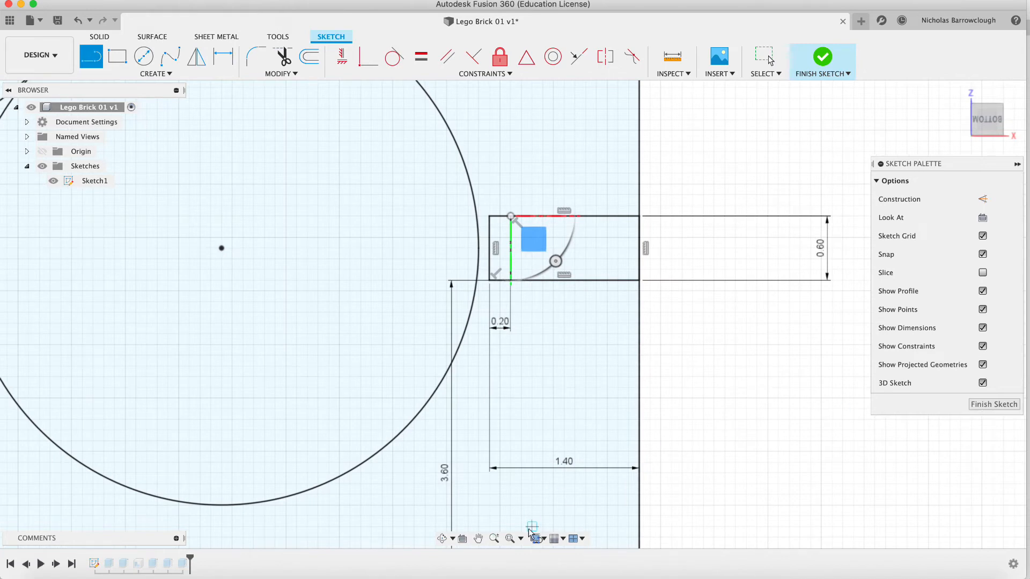
{"action": "left_click", "coordinate": [494, 540]}
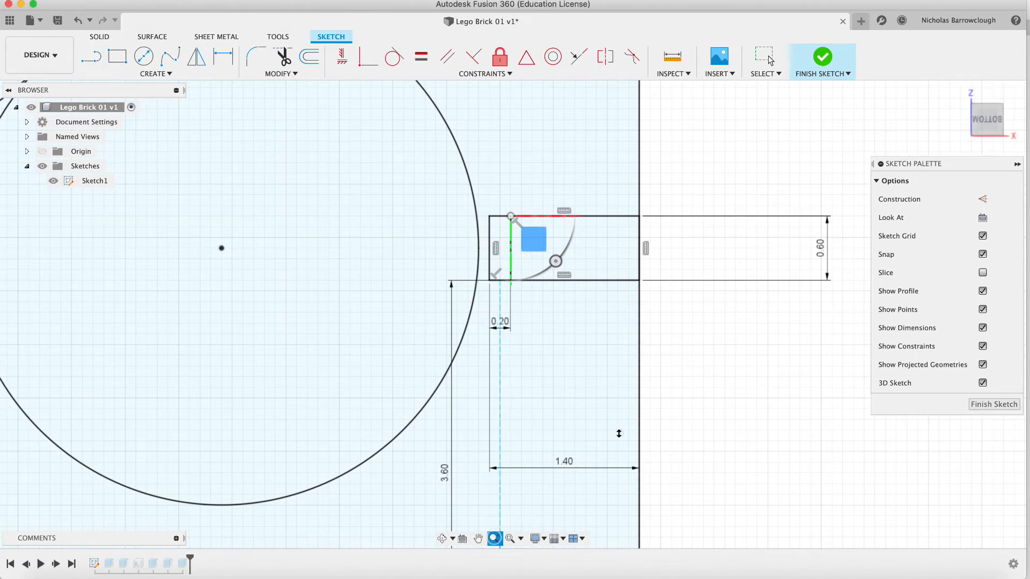
{"action": "left_click_drag", "start_coordinate": [618, 433], "coordinate": [610, 340]}
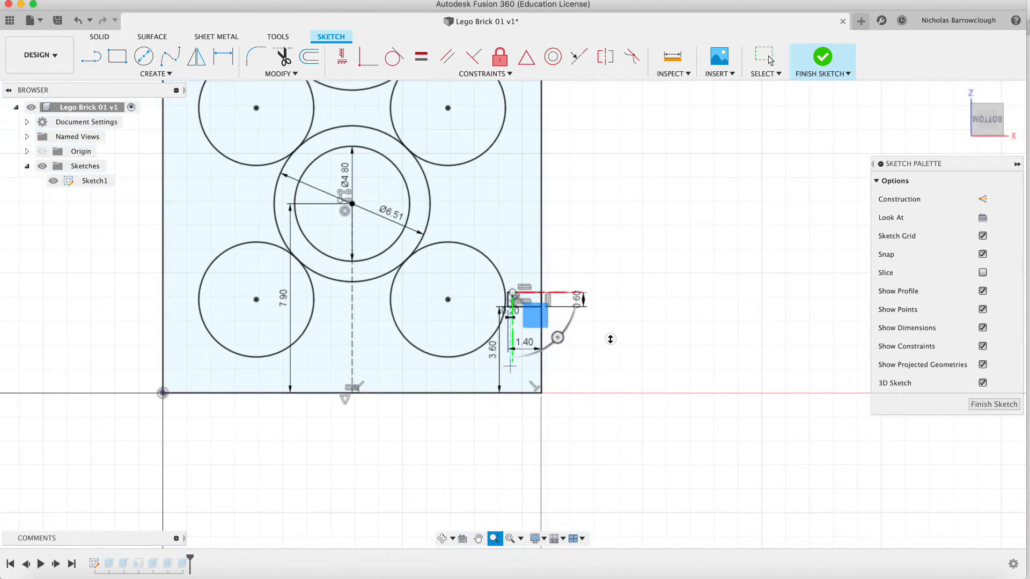
{"action": "left_click", "coordinate": [478, 539]}
{"action": "left_click_drag", "start_coordinate": [578, 261], "coordinate": [550, 425]}
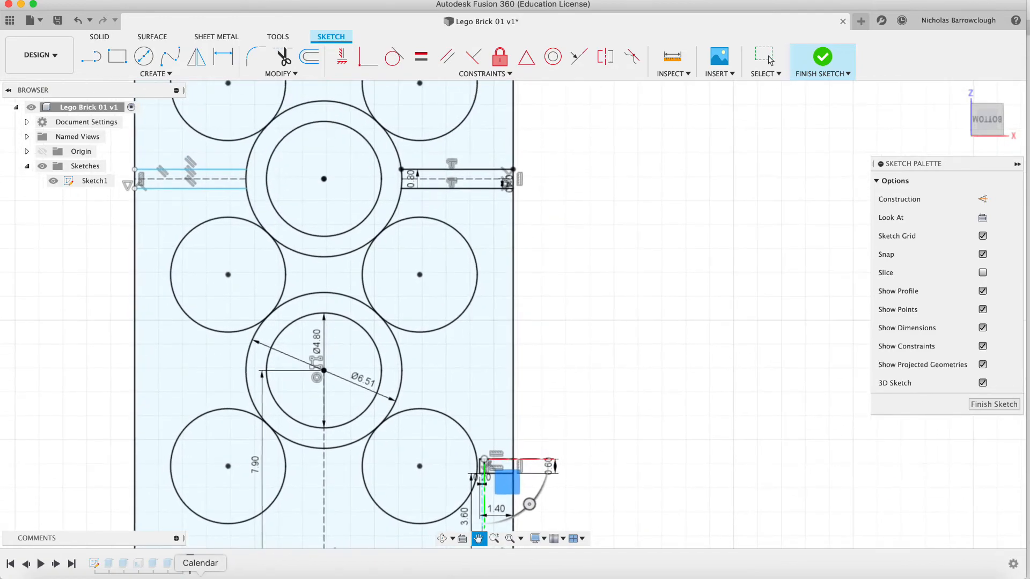
{"action": "left_click", "coordinate": [237, 578]}
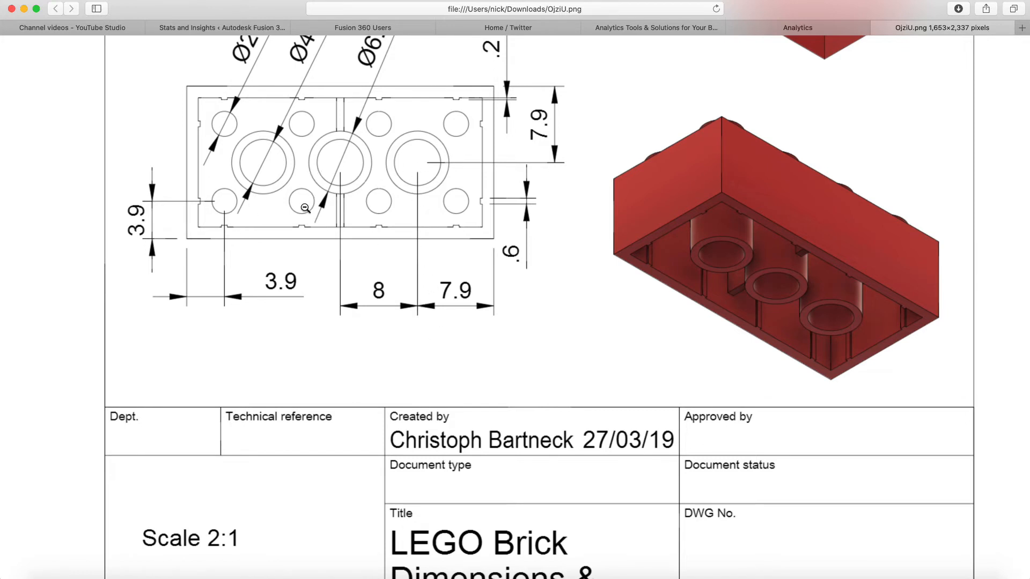
{"action": "scroll", "coordinate": [306, 194], "scroll_direction": "up", "scroll_amount": 3}
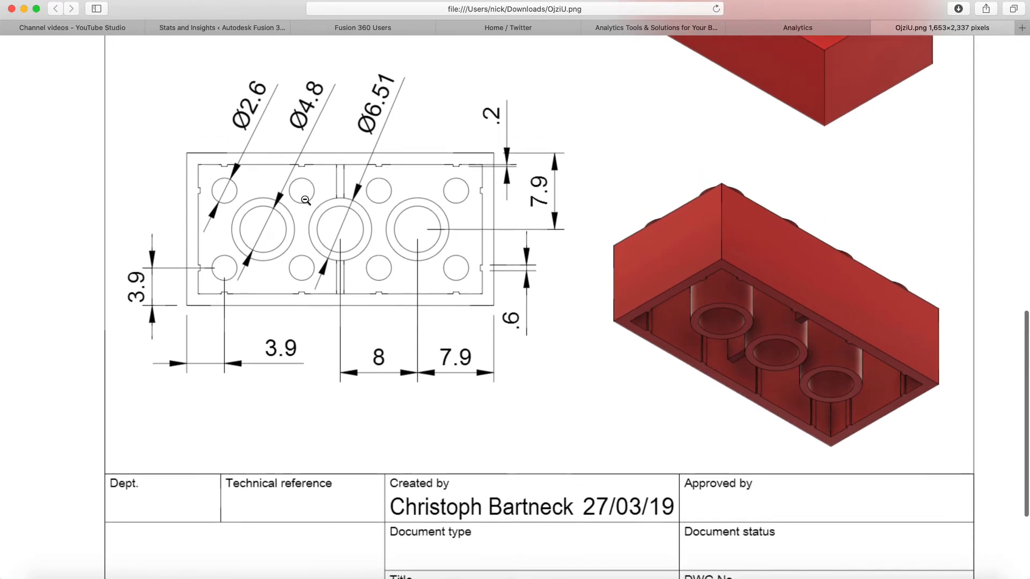
{"action": "left_click", "coordinate": [719, 574]}
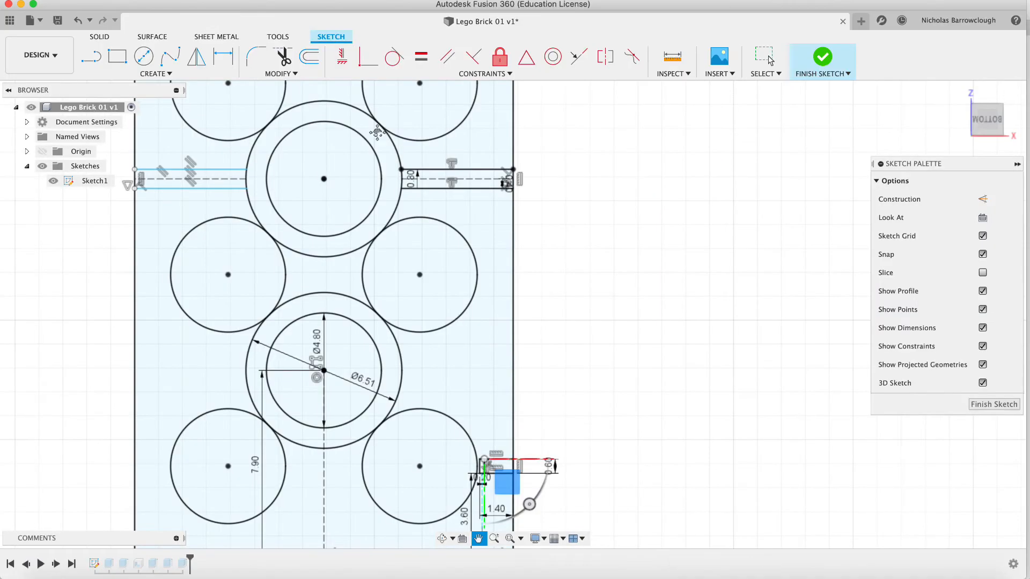
Start a sketch Rectangular Pattern and select the five curves forming the rib rectangle and its inner dividing line
{"action": "scroll", "coordinate": [312, 236], "scroll_direction": "up", "scroll_amount": 2}
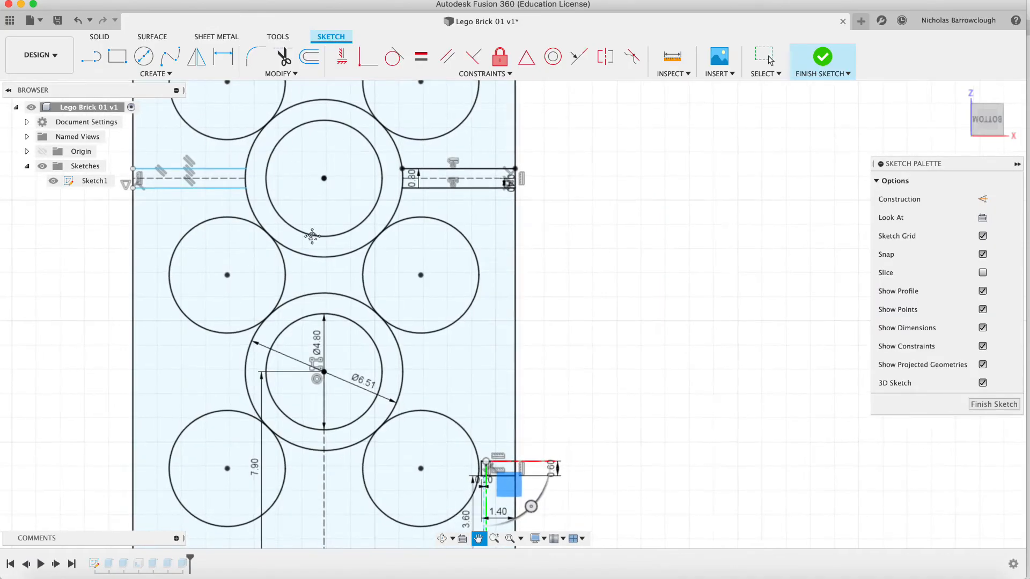
{"action": "left_click", "coordinate": [493, 539]}
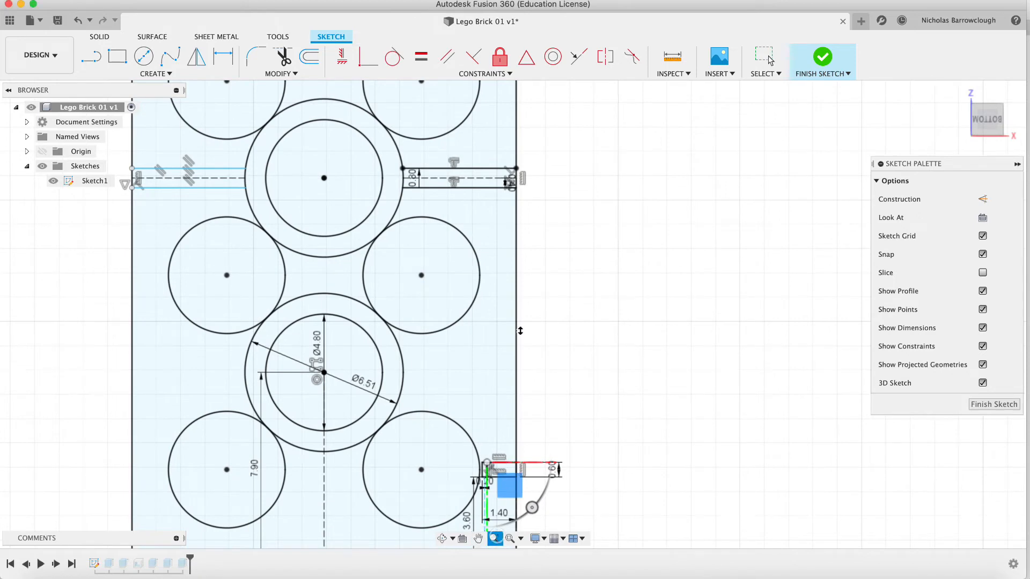
{"action": "left_click_drag", "start_coordinate": [520, 331], "coordinate": [520, 362]}
{"action": "left_click", "coordinate": [478, 539]}
{"action": "mouse_move", "coordinate": [491, 445]}
{"action": "left_mouse_down"}
{"action": "mouse_move", "coordinate": [465, 220]}
{"action": "mouse_move", "coordinate": [437, 168]}
{"action": "left_mouse_up"}
{"action": "left_click", "coordinate": [495, 540]}
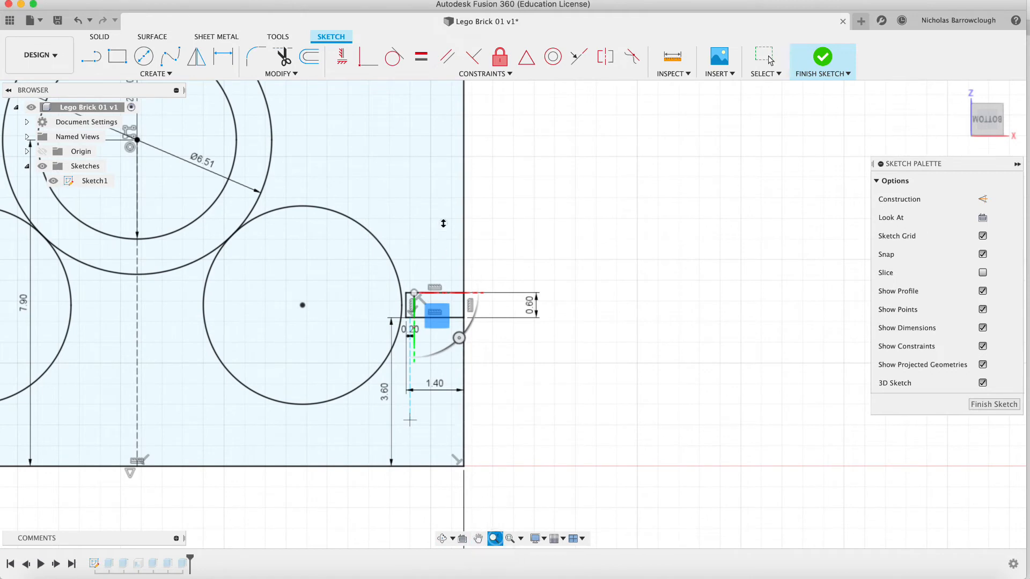
{"action": "left_click_drag", "start_coordinate": [444, 223], "coordinate": [444, 269]}
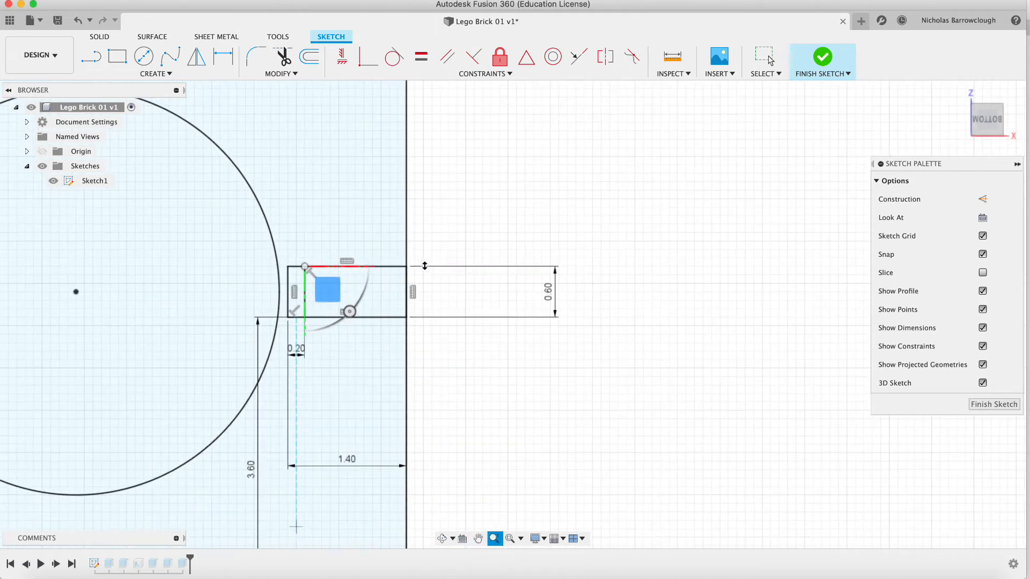
{"action": "key", "text": "l"}
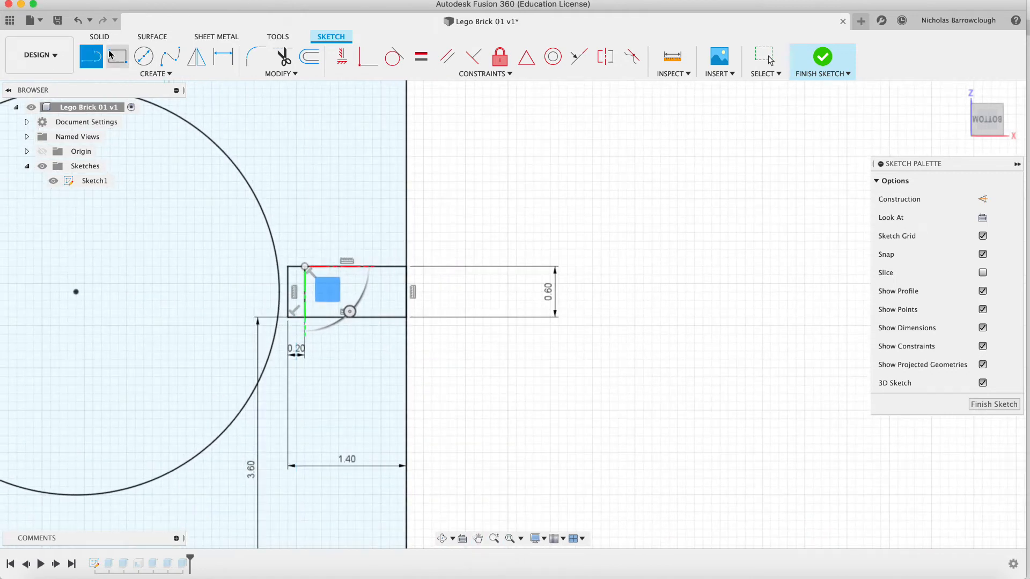
{"action": "left_click", "coordinate": [161, 74]}
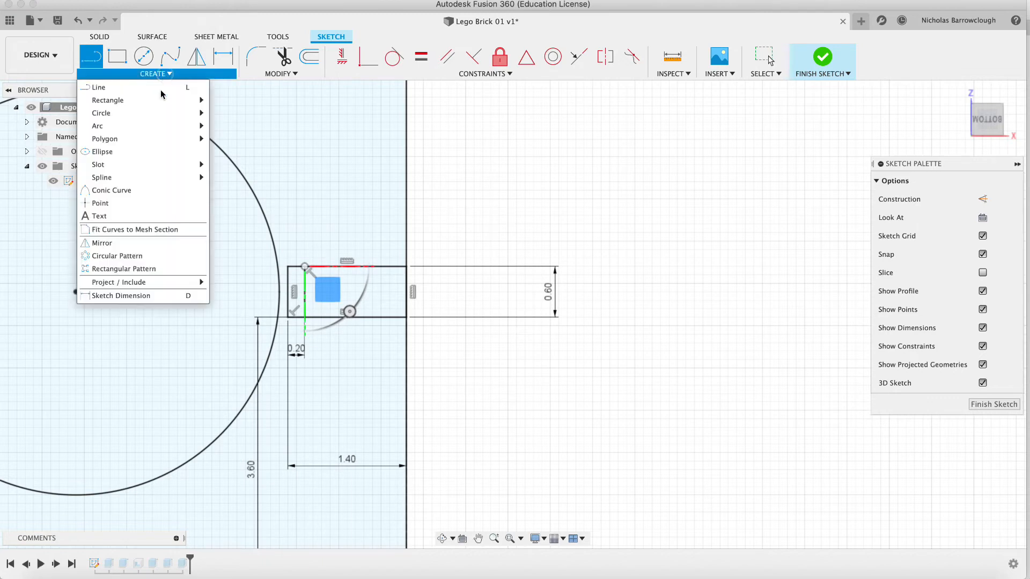
{"action": "left_click", "coordinate": [131, 270]}
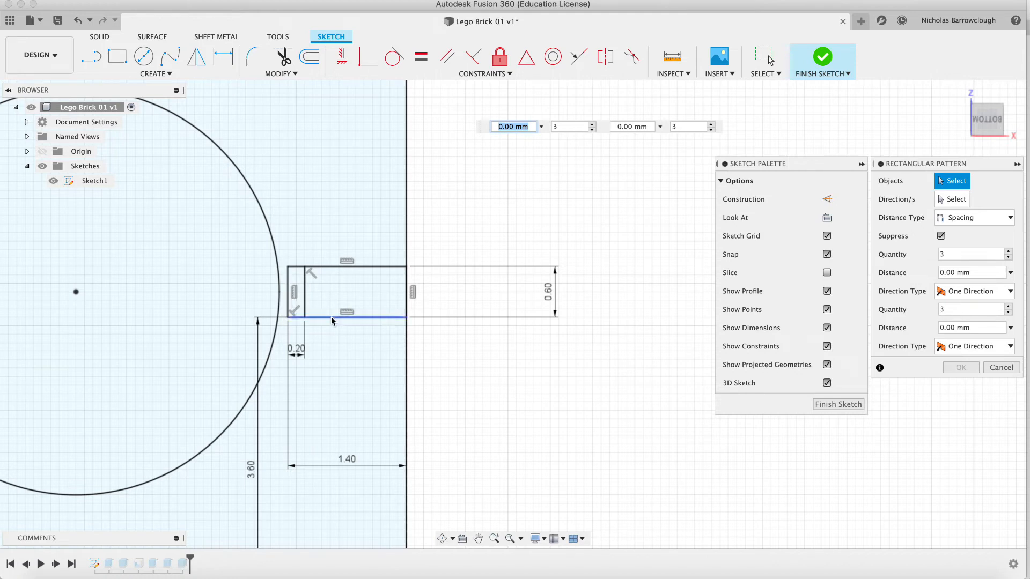
{"action": "left_click", "coordinate": [304, 301]}
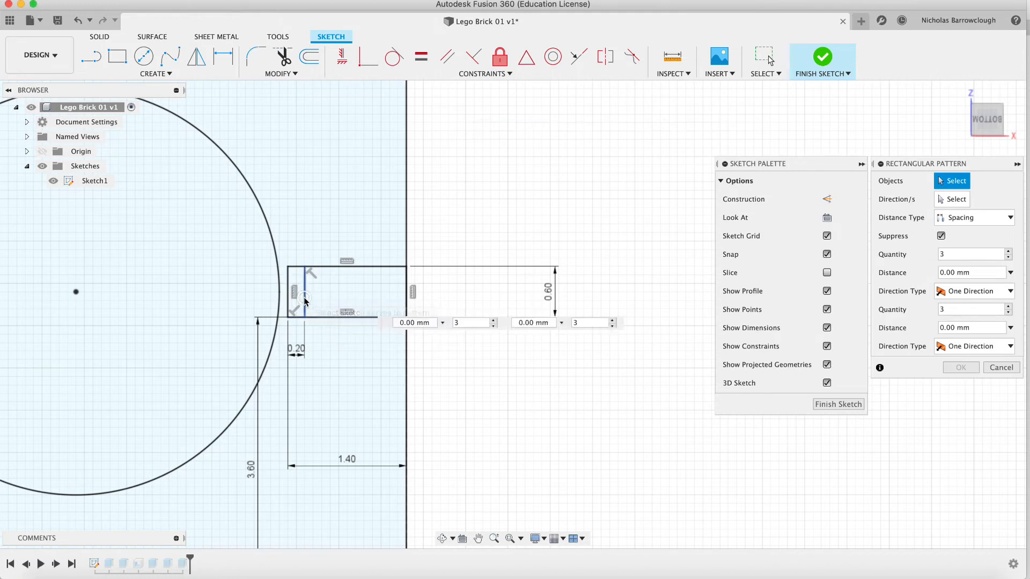
{"action": "left_click", "coordinate": [296, 268]}
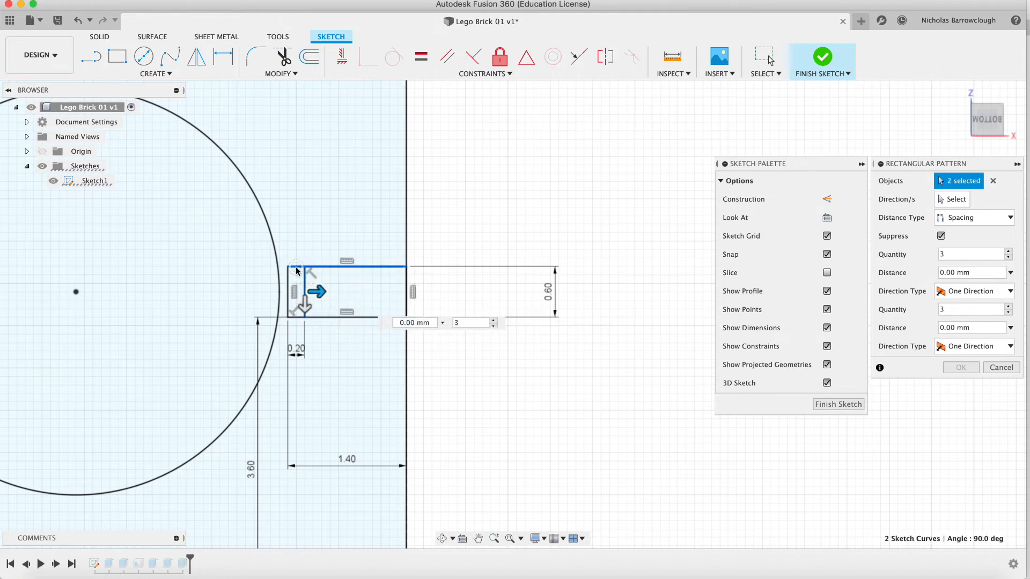
{"action": "left_click", "coordinate": [290, 294]}
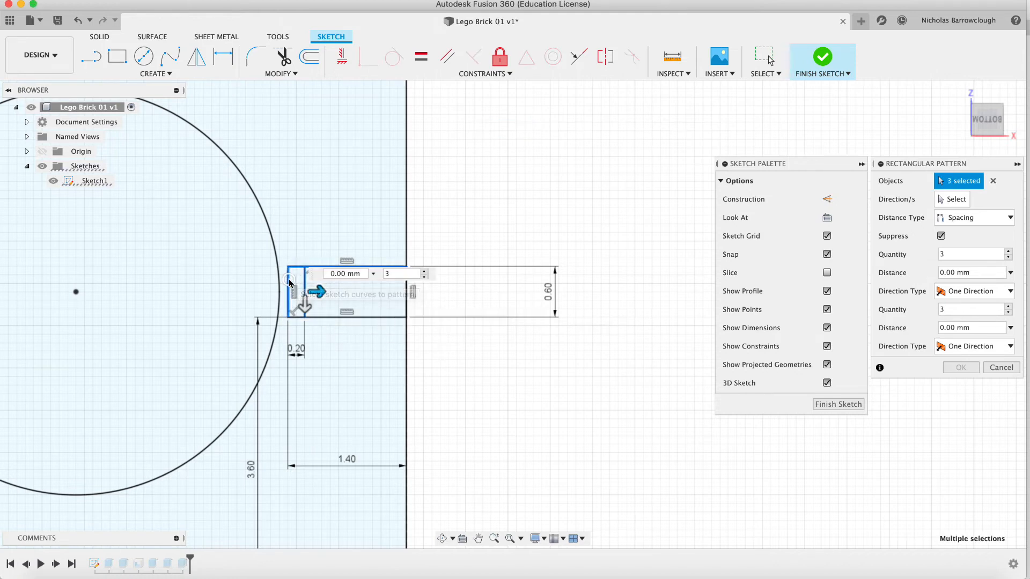
{"action": "left_click", "coordinate": [299, 318]}
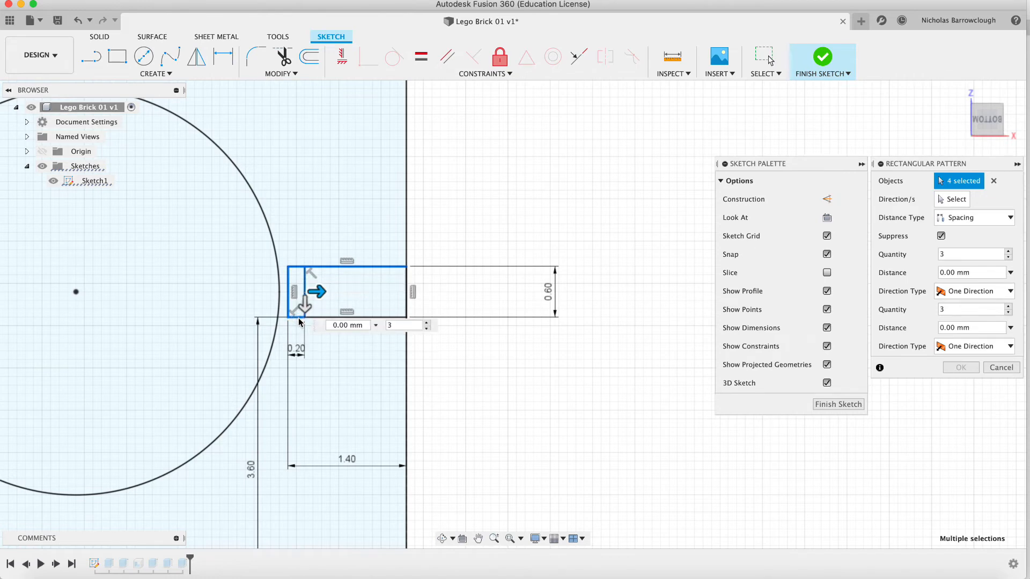
{"action": "left_click", "coordinate": [327, 319]}
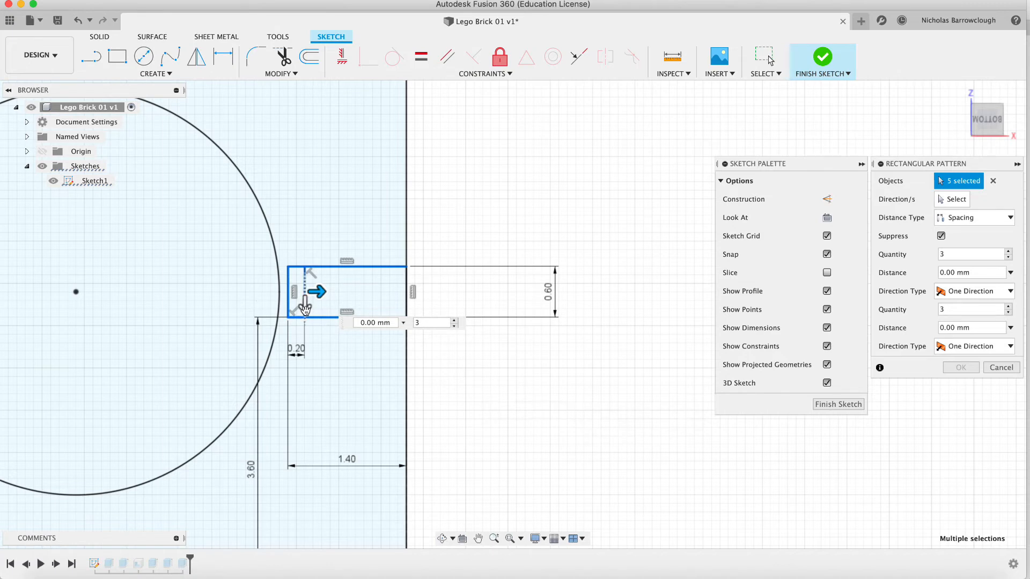
Extend the rib pattern upward along the wall at about -1.39 mm spacing, with quantity 1 horizontally and 4 vertically
{"action": "left_click_drag", "start_coordinate": [305, 306], "coordinate": [304, 160]}
{"action": "key", "text": "Tab"}
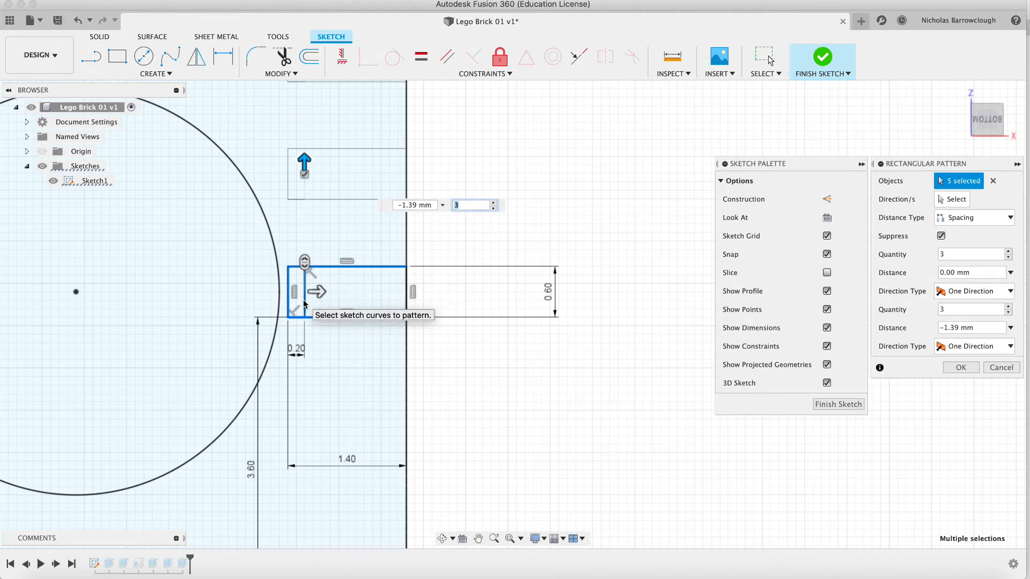
{"action": "scroll", "coordinate": [621, 428], "scroll_direction": "down", "scroll_amount": 1}
{"action": "scroll", "coordinate": [621, 428], "scroll_direction": "up", "scroll_amount": 1}
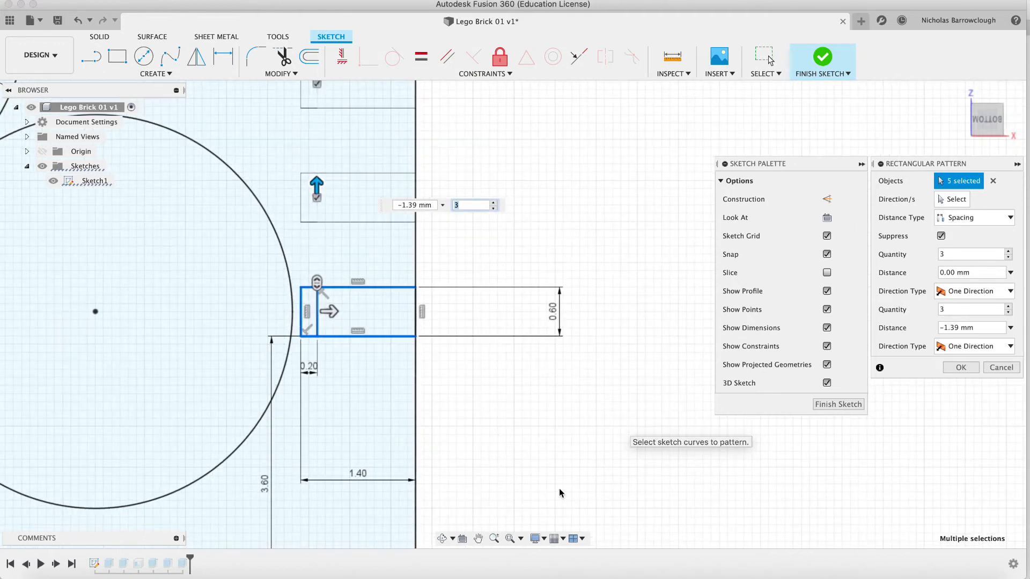
{"action": "left_click", "coordinate": [498, 539]}
{"action": "left_click_drag", "start_coordinate": [519, 448], "coordinate": [514, 382]}
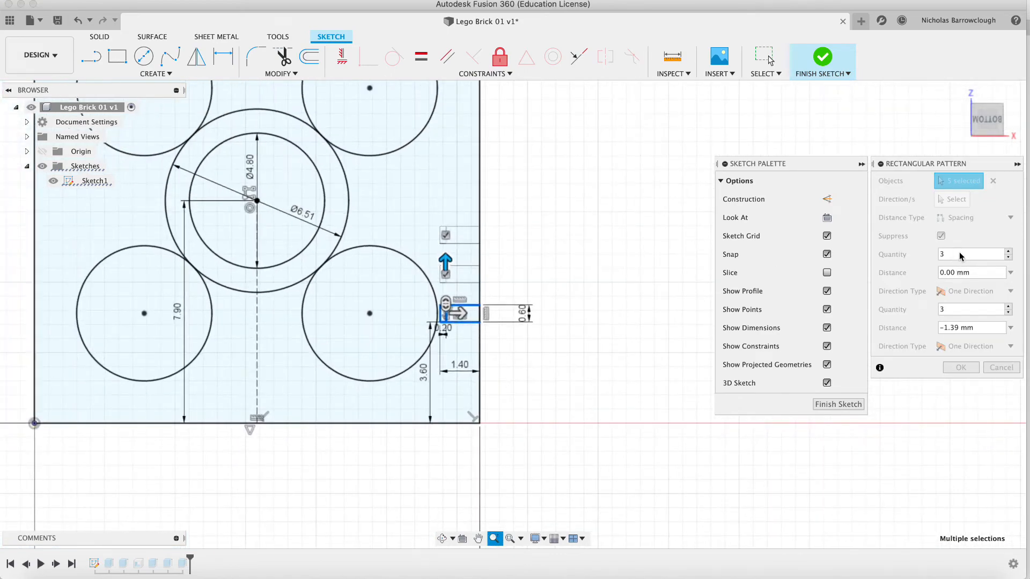
{"action": "key", "text": "Escape"}
{"action": "left_click_drag", "start_coordinate": [963, 254], "coordinate": [926, 253]}
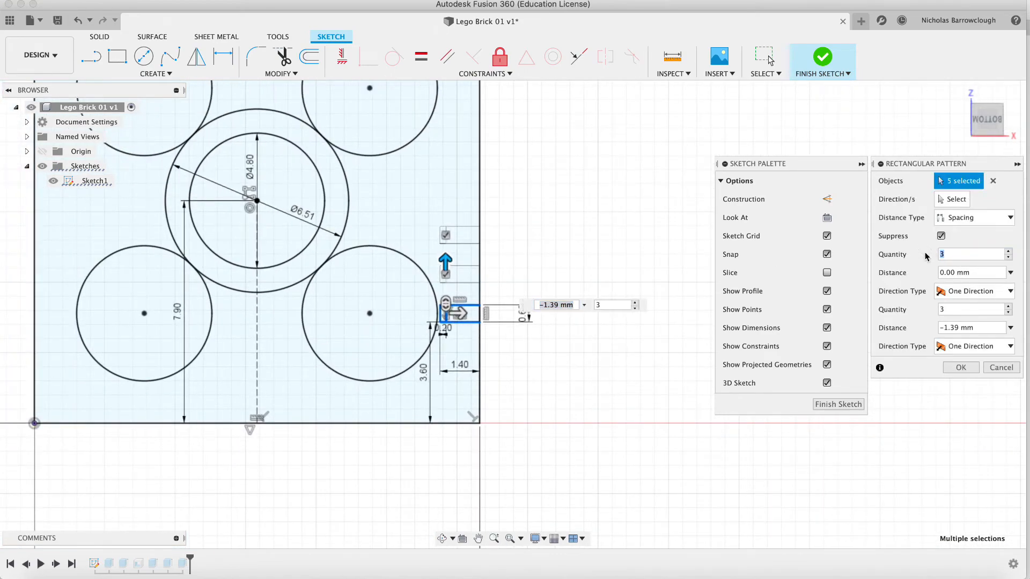
{"action": "type", "text": "4"}
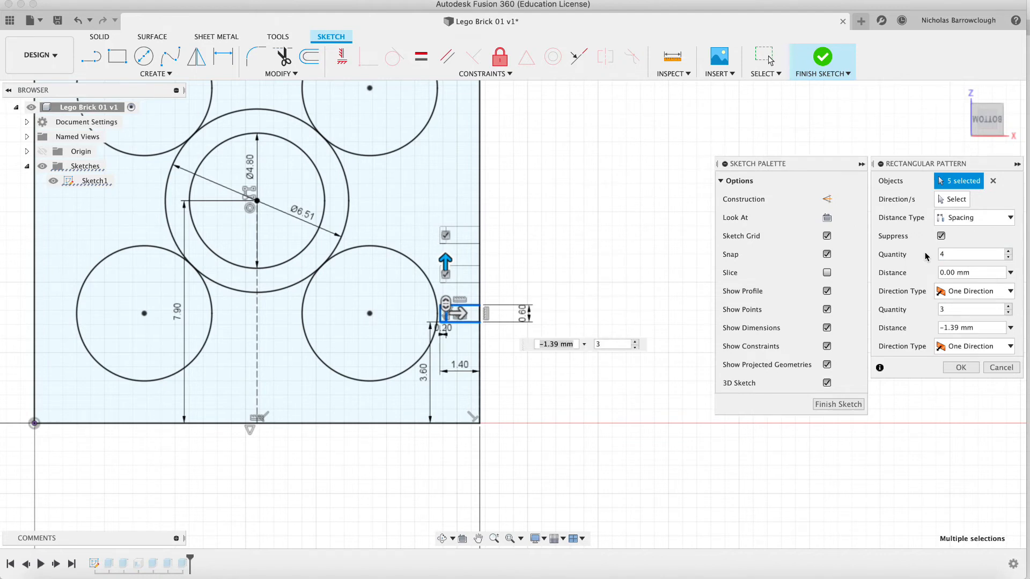
{"action": "left_click_drag", "start_coordinate": [963, 252], "coordinate": [893, 258]}
{"action": "type", "text": "1"}
{"action": "left_click_drag", "start_coordinate": [963, 309], "coordinate": [885, 307]}
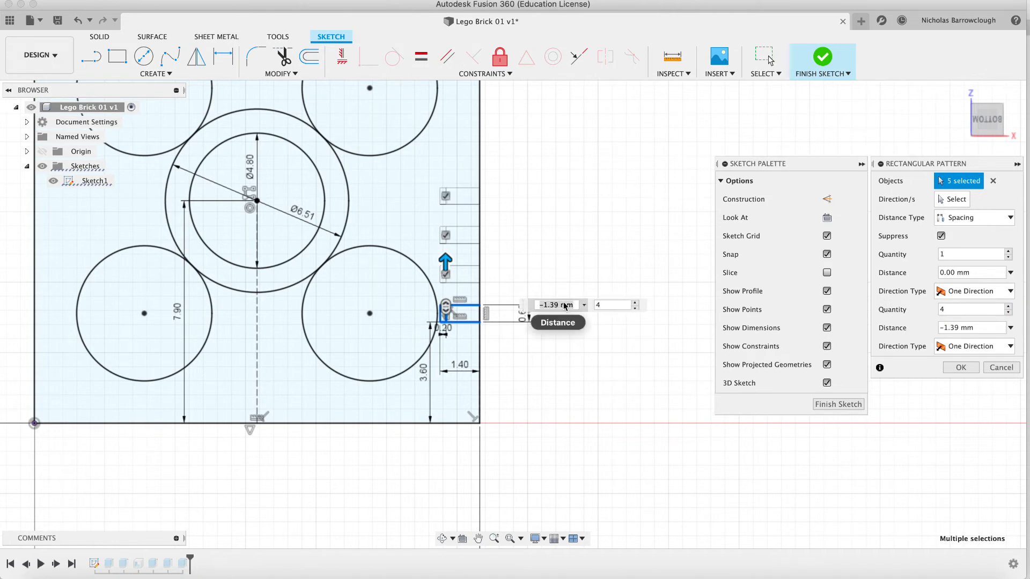
Stretch the rib pattern's spacing along the wall to about -8.07 mm
{"action": "left_click", "coordinate": [478, 539]}
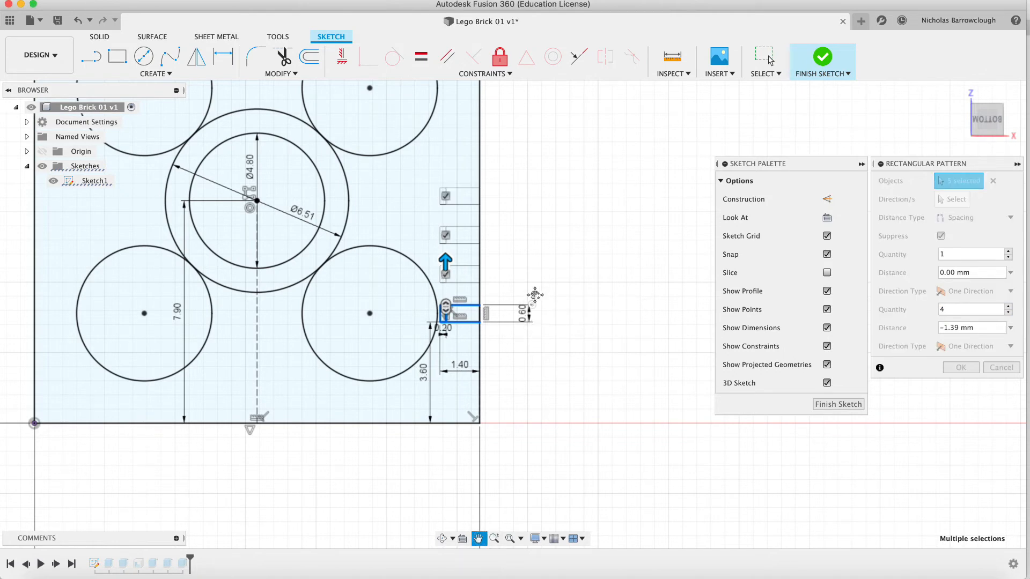
{"action": "mouse_move", "coordinate": [538, 286]}
{"action": "left_mouse_down"}
{"action": "mouse_move", "coordinate": [510, 464]}
{"action": "mouse_move", "coordinate": [524, 467]}
{"action": "left_mouse_up"}
{"action": "key", "text": "Escape"}
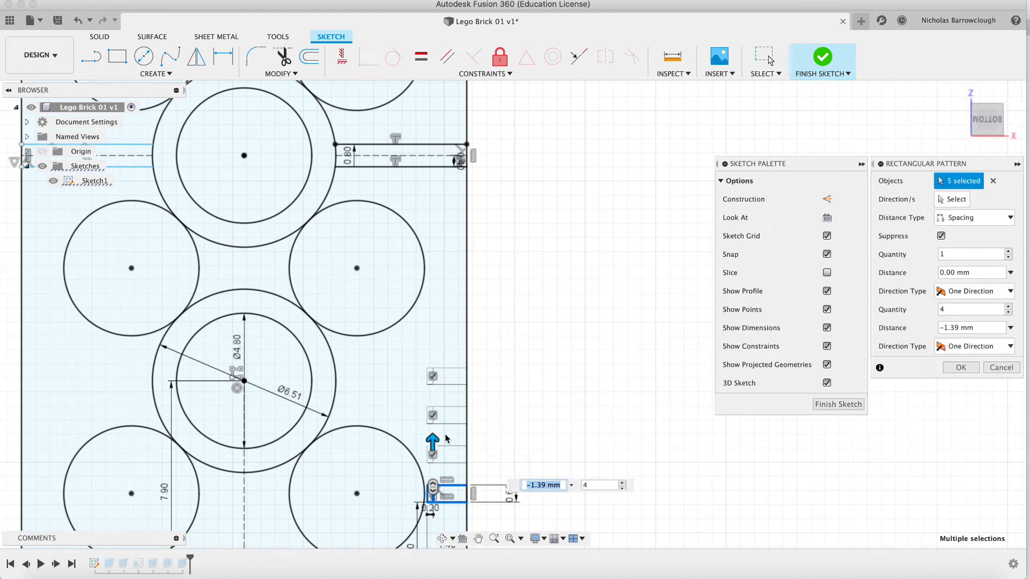
{"action": "left_click_drag", "start_coordinate": [433, 441], "coordinate": [433, 427]}
{"action": "left_click_drag", "start_coordinate": [433, 367], "coordinate": [443, 257]}
{"action": "key", "text": "Tab"}
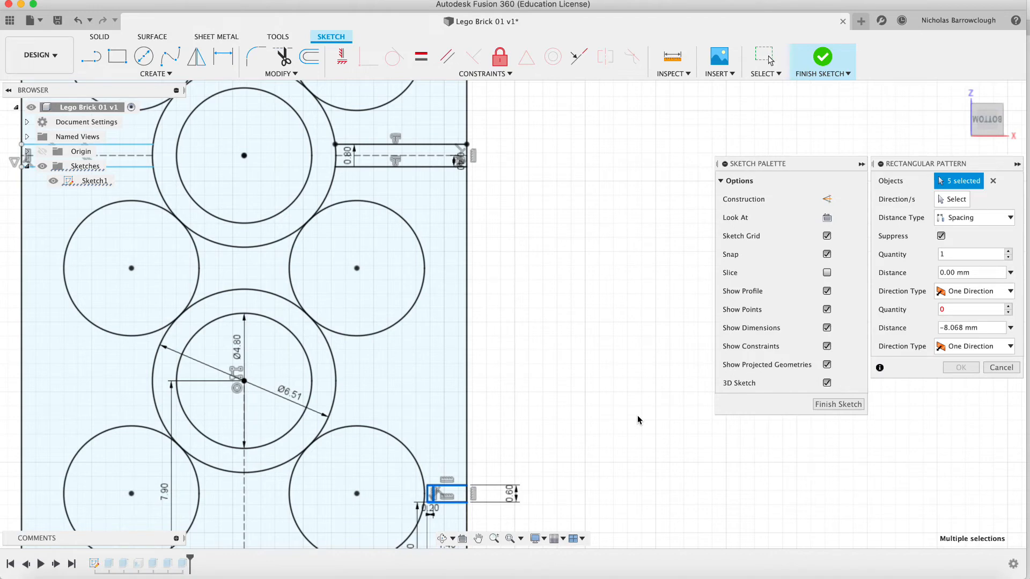
Set the vertical pattern quantity to 4 and its distance to -8 mm, and create the rib pattern
{"action": "left_click", "coordinate": [494, 539]}
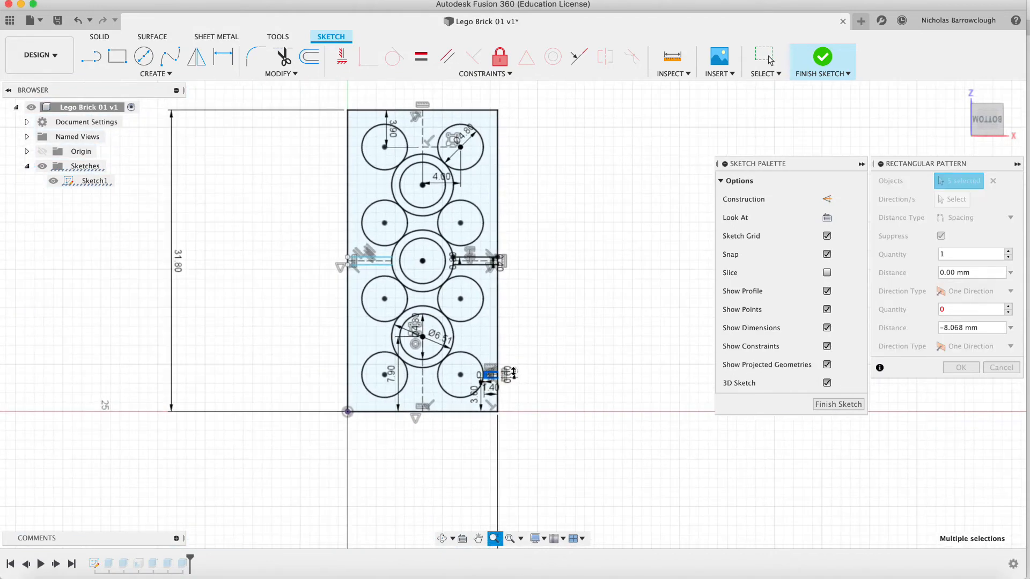
{"action": "left_click_drag", "start_coordinate": [513, 374], "coordinate": [514, 410]}
{"action": "key", "text": "Escape"}
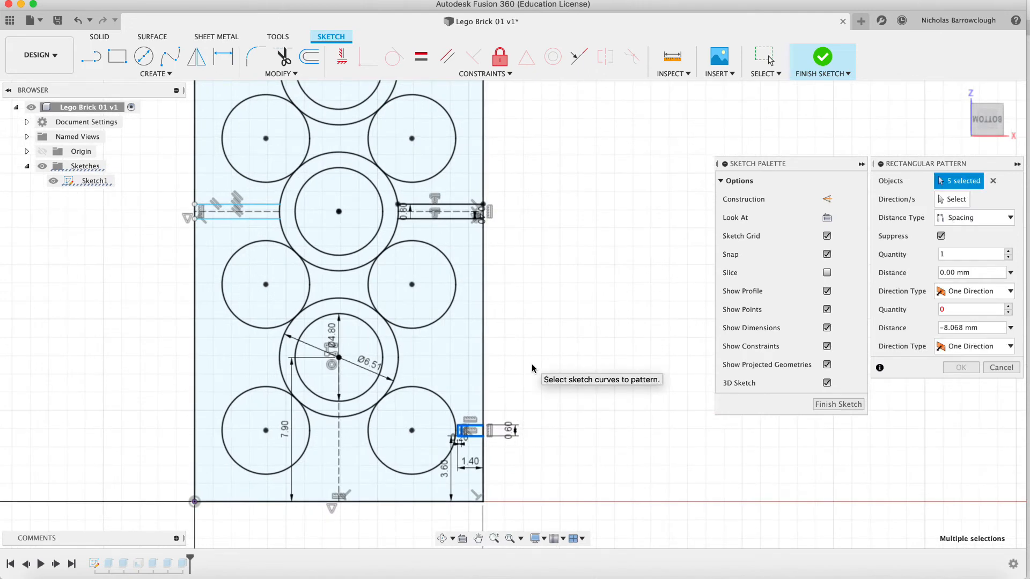
{"action": "left_click", "coordinate": [954, 312]}
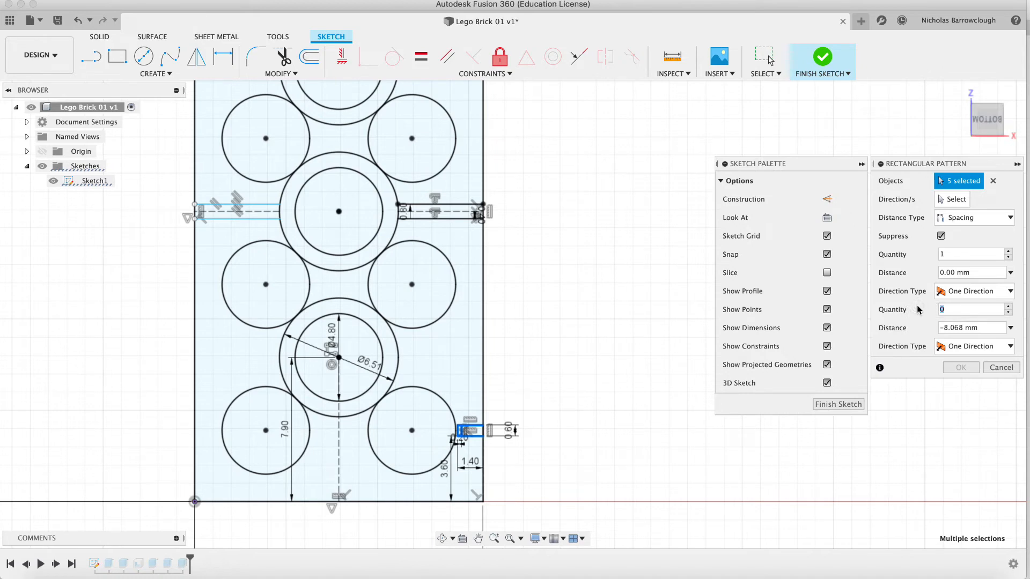
{"action": "type", "text": "4"}
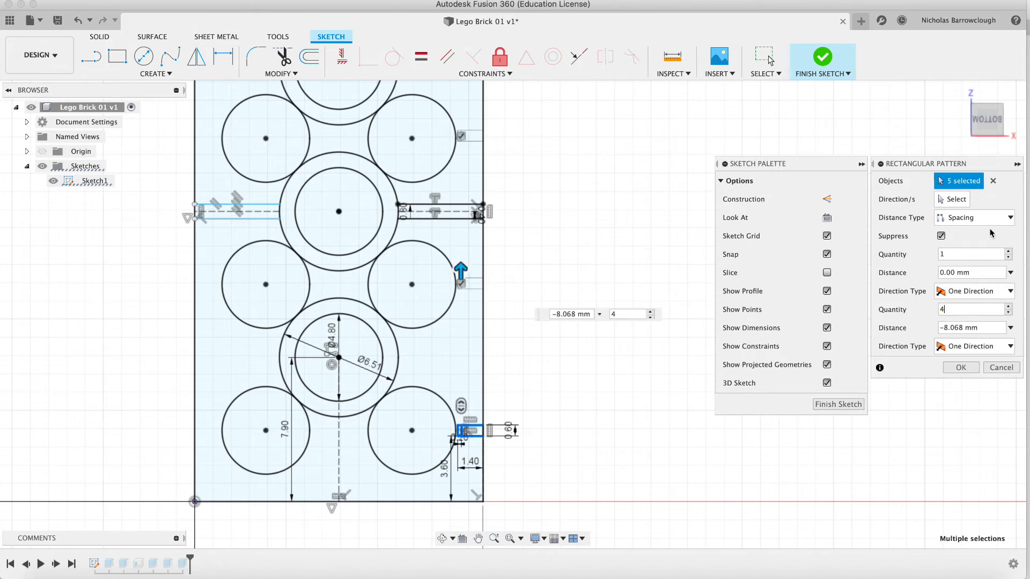
{"action": "key", "text": "Tab"}
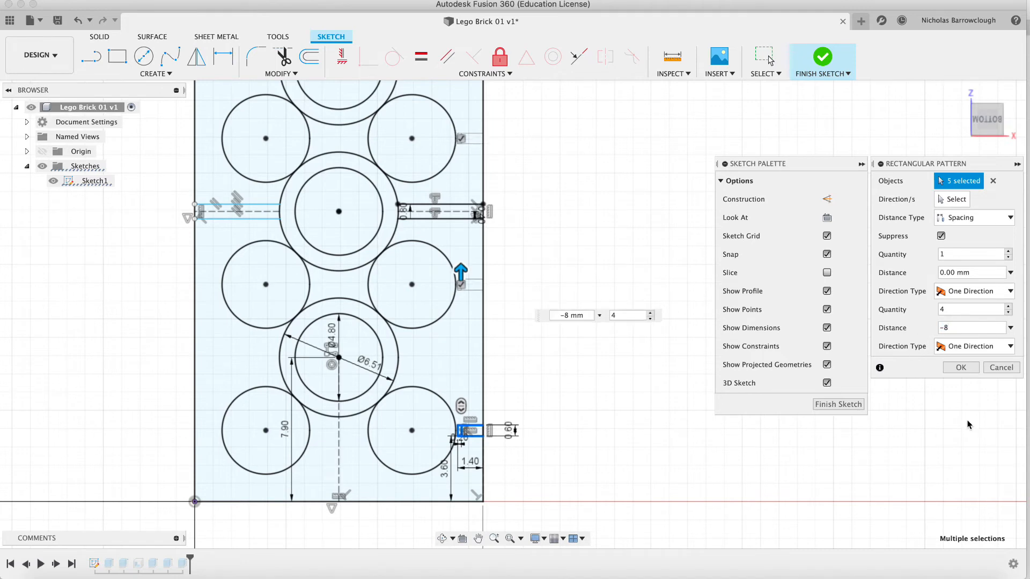
{"action": "left_click", "coordinate": [961, 368]}
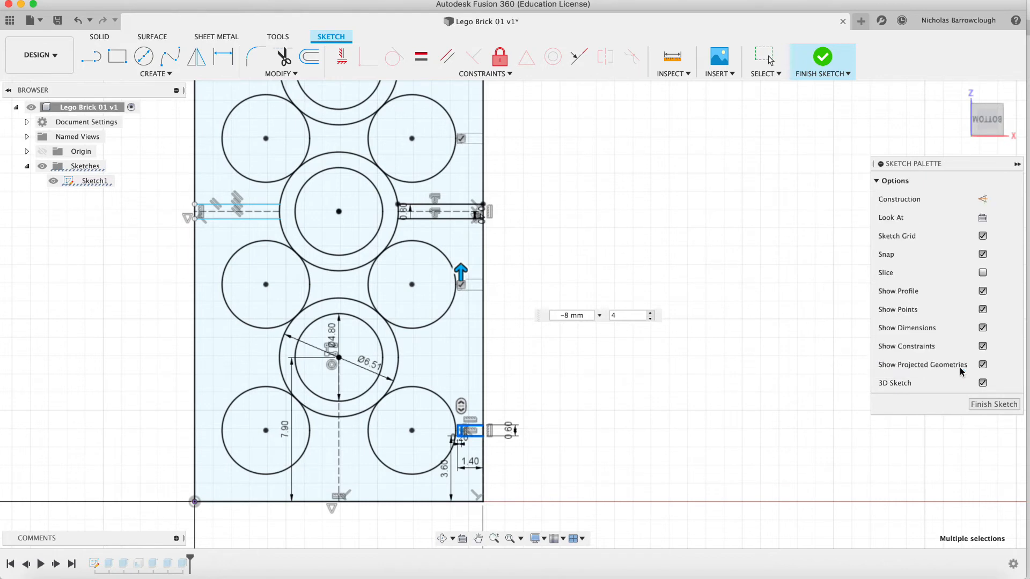
Examine the patterned ribs along the wall from an angle and up close
{"action": "left_click", "coordinate": [441, 539]}
{"action": "mouse_move", "coordinate": [515, 395]}
{"action": "left_mouse_down"}
{"action": "mouse_move", "coordinate": [515, 342]}
{"action": "mouse_move", "coordinate": [467, 345]}
{"action": "mouse_move", "coordinate": [494, 330]}
{"action": "left_mouse_up"}
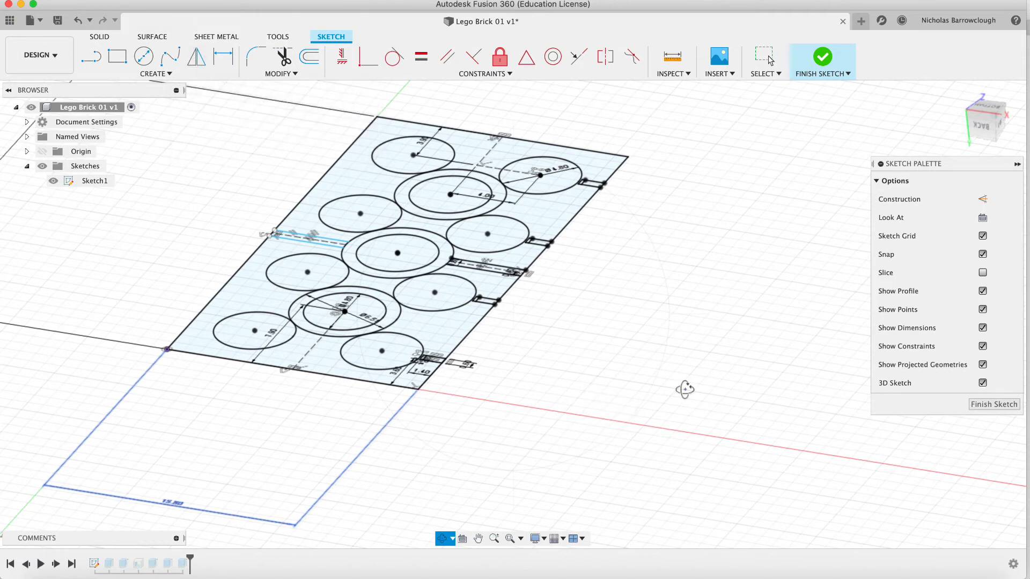
{"action": "key", "text": "Escape"}
{"action": "left_click", "coordinate": [445, 539]}
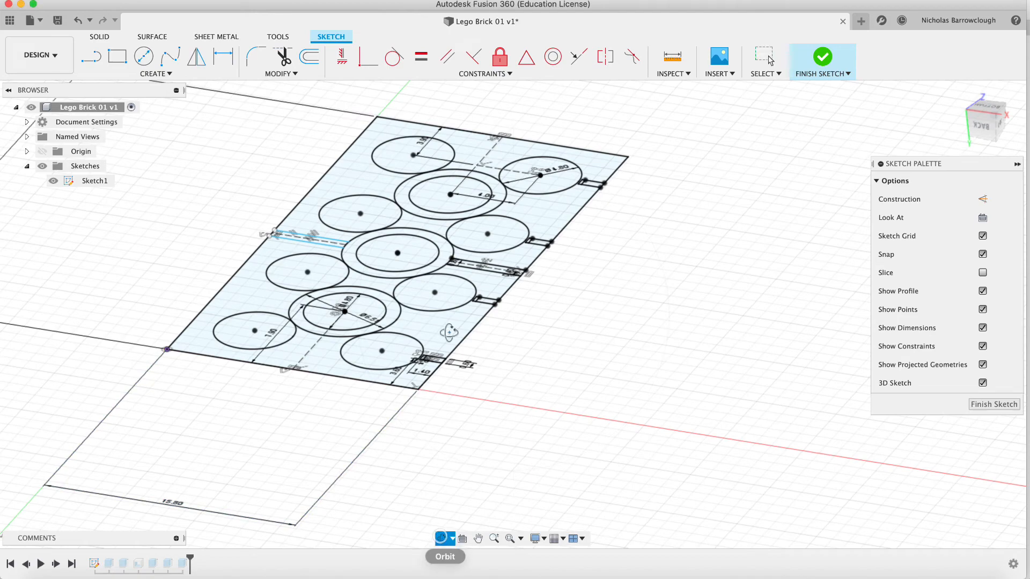
{"action": "mouse_move", "coordinate": [450, 333]}
{"action": "left_mouse_down"}
{"action": "mouse_move", "coordinate": [483, 332]}
{"action": "mouse_move", "coordinate": [472, 366]}
{"action": "mouse_move", "coordinate": [546, 356]}
{"action": "left_mouse_up"}
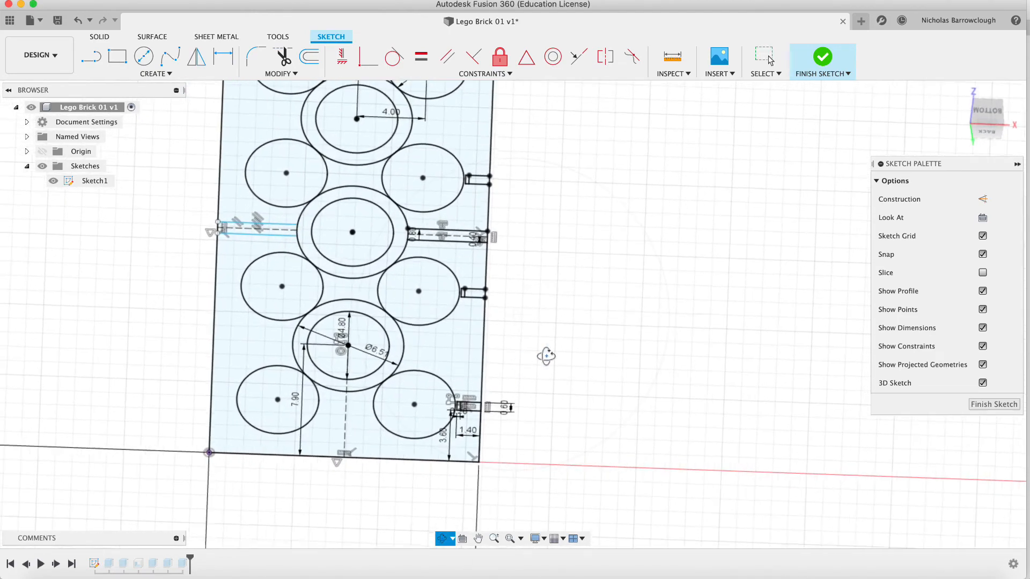
{"action": "key", "text": "Escape"}
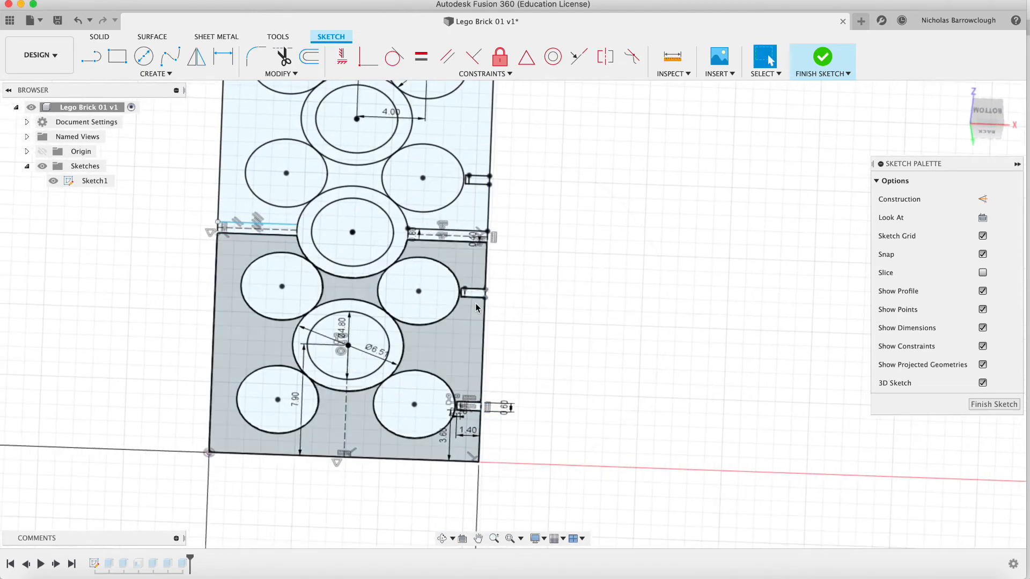
{"action": "left_click", "coordinate": [494, 539]}
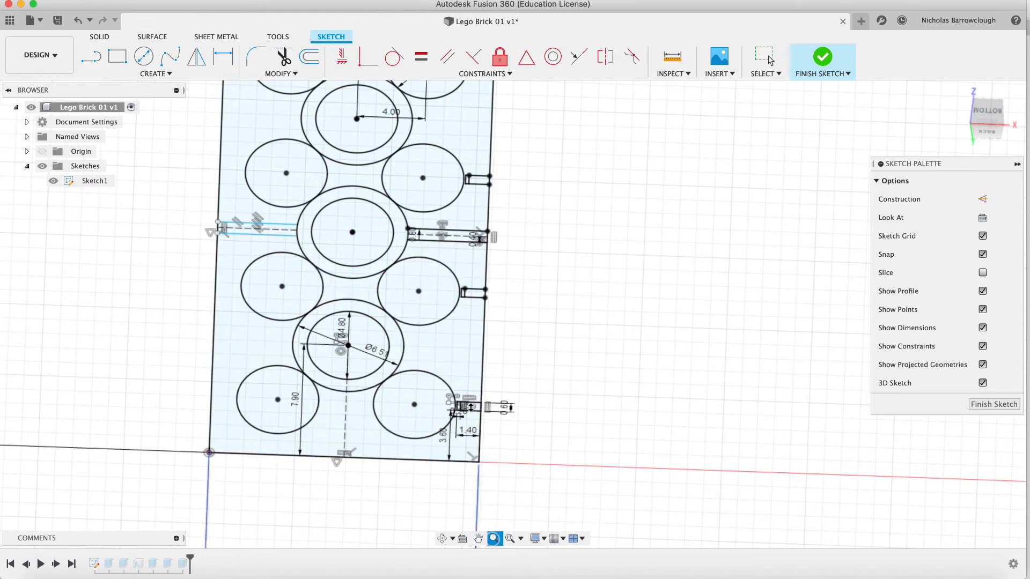
{"action": "mouse_move", "coordinate": [475, 504]}
{"action": "left_mouse_down"}
{"action": "mouse_move", "coordinate": [473, 441]}
{"action": "mouse_move", "coordinate": [473, 452]}
{"action": "left_mouse_up"}
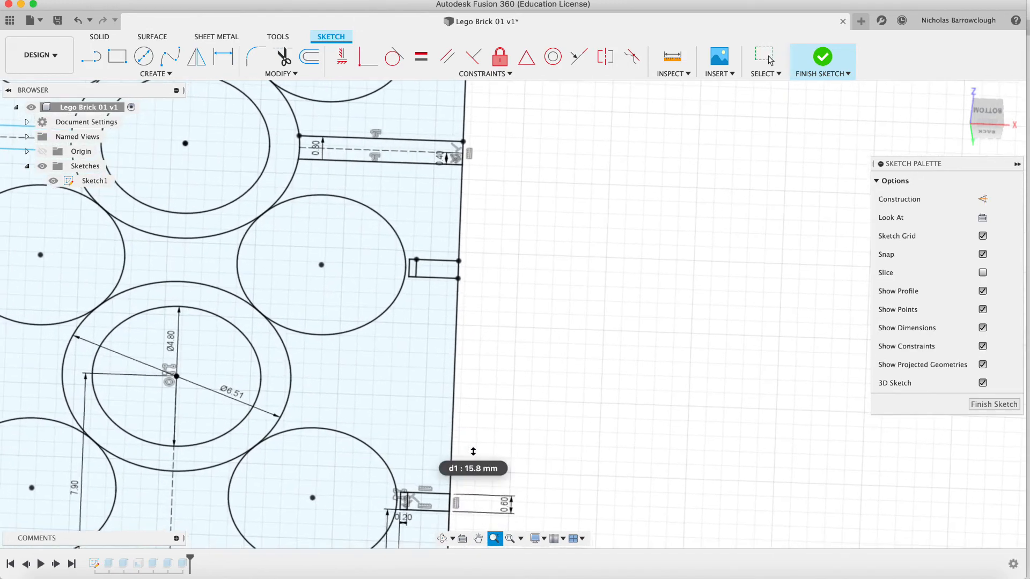
{"action": "key", "text": "Escape"}
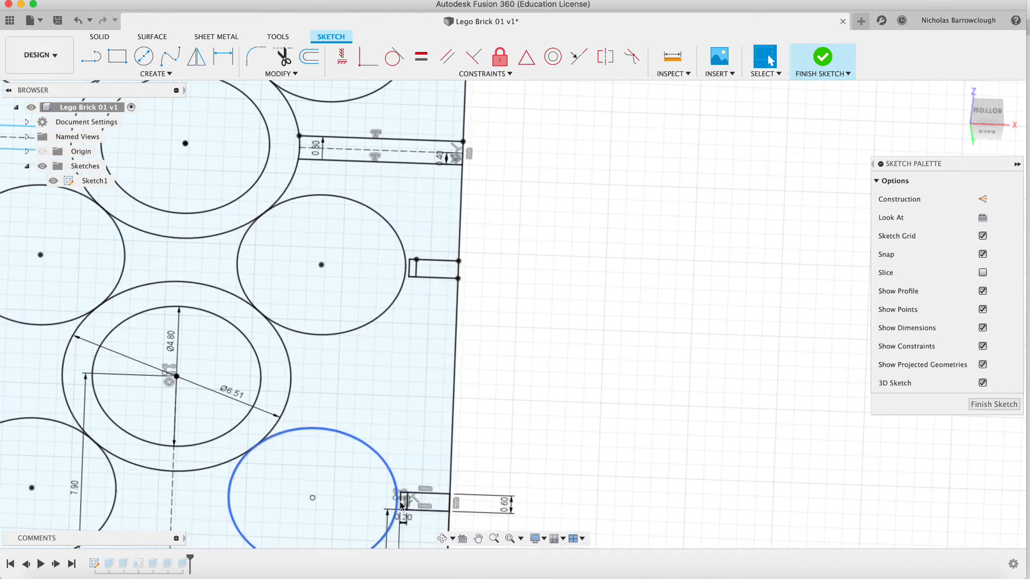
Select the upper, lower and inner edges of the original dimensioned rib together with its vertical dividing line
{"action": "left_click", "coordinate": [494, 539]}
{"action": "mouse_move", "coordinate": [481, 375]}
{"action": "left_mouse_down"}
{"action": "mouse_move", "coordinate": [485, 420]}
{"action": "mouse_move", "coordinate": [532, 186]}
{"action": "mouse_move", "coordinate": [512, 171]}
{"action": "left_mouse_up"}
{"action": "left_click", "coordinate": [479, 540]}
{"action": "left_click_drag", "start_coordinate": [449, 429], "coordinate": [460, 385]}
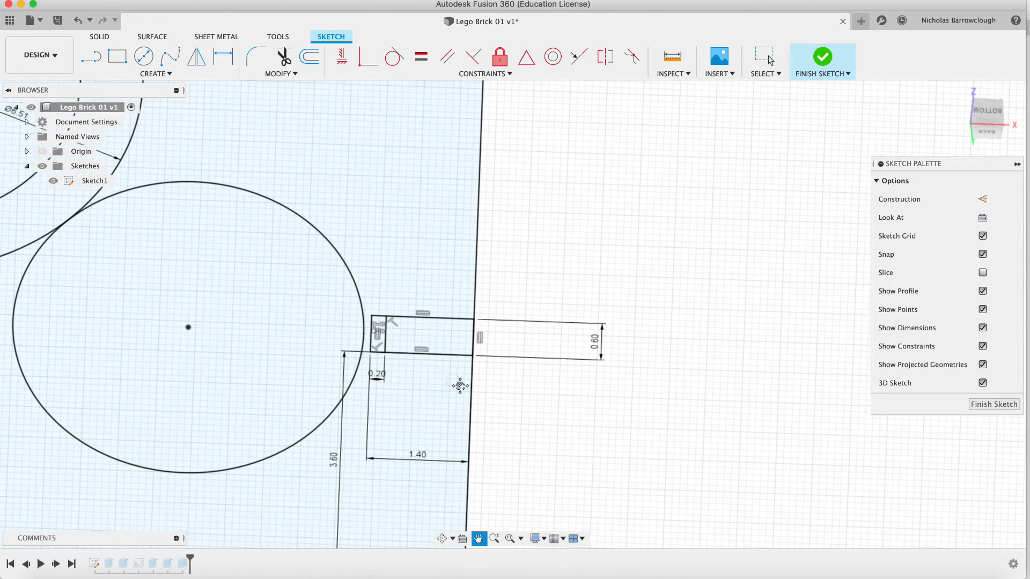
{"action": "left_click", "coordinate": [498, 538]}
{"action": "left_click_drag", "start_coordinate": [412, 268], "coordinate": [410, 332]}
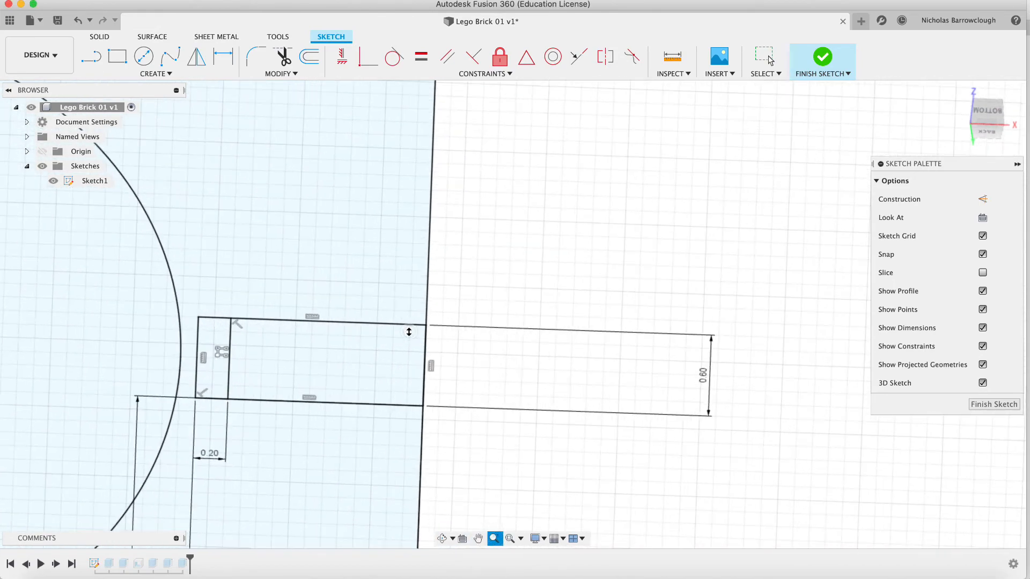
{"action": "key", "text": "Escape"}
{"action": "left_click", "coordinate": [217, 318]}
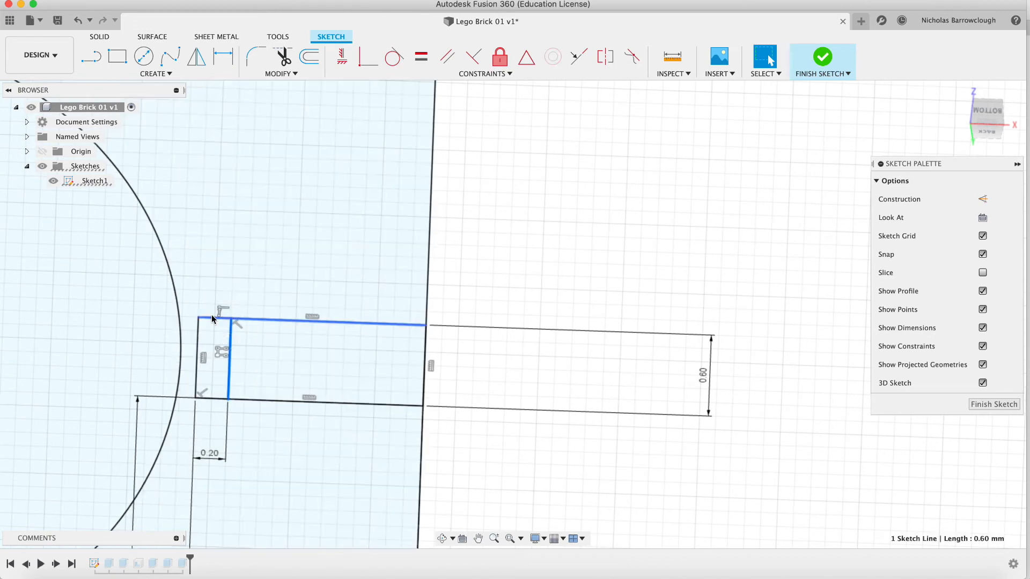
{"action": "left_click", "coordinate": [263, 401]}
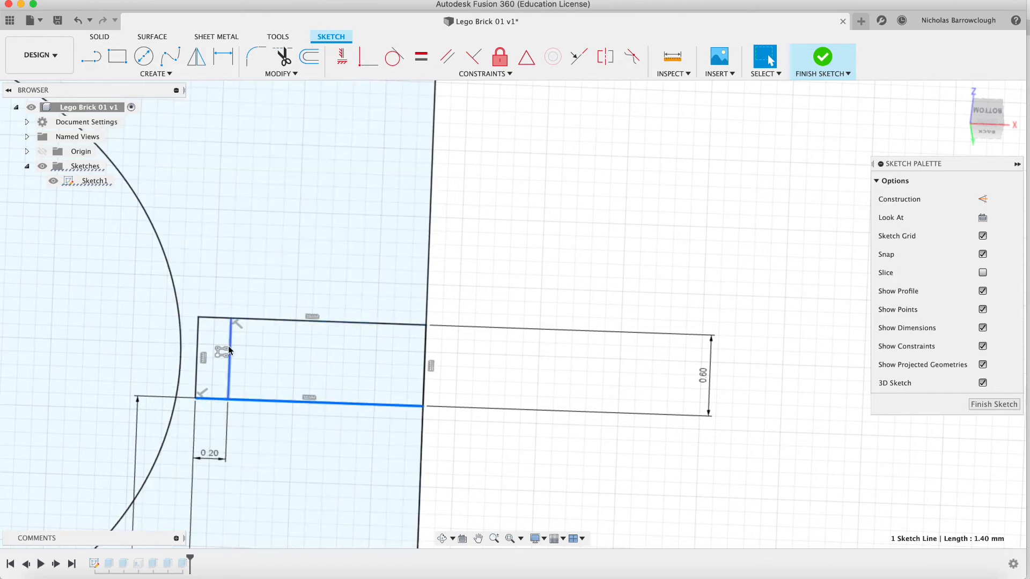
{"action": "left_click", "coordinate": [198, 342], "text": "shift"}
{"action": "left_click", "coordinate": [213, 319], "text": "shift"}
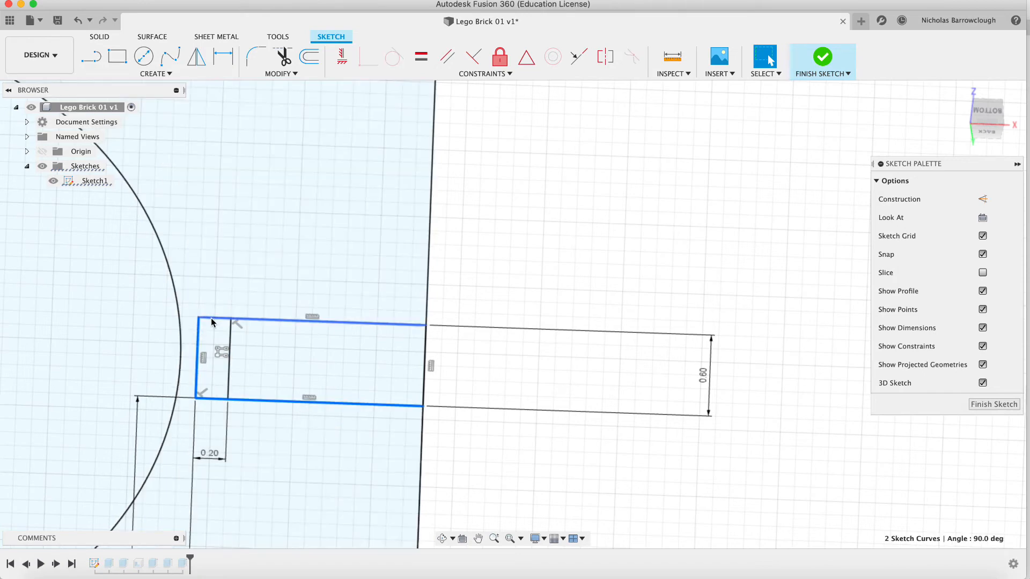
{"action": "left_click", "coordinate": [229, 342], "text": "shift"}
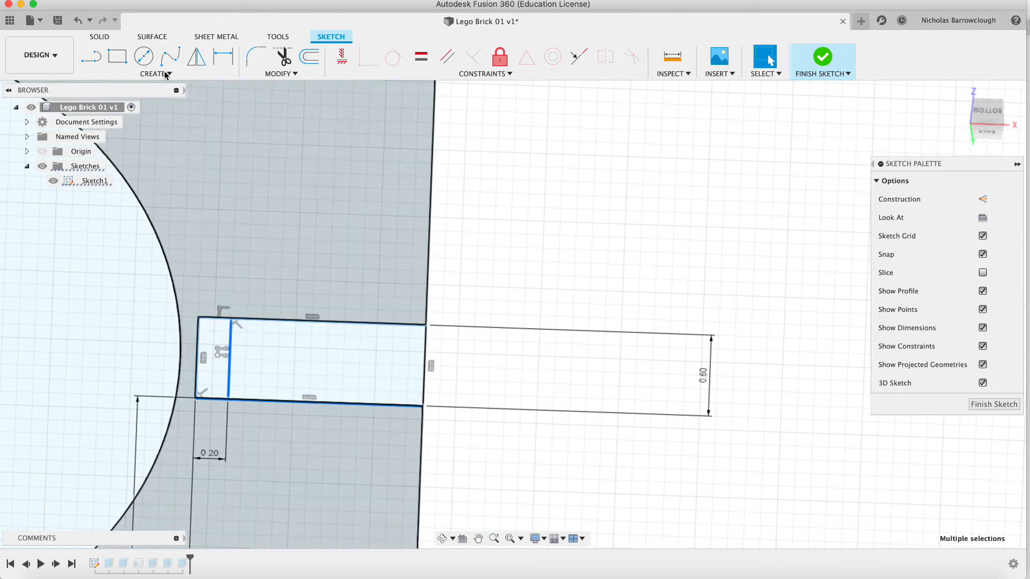
Start a sketch Mirror of the selected rib curves, using the dashed vertical centreline as the mirror line
{"action": "left_click", "coordinate": [196, 56]}
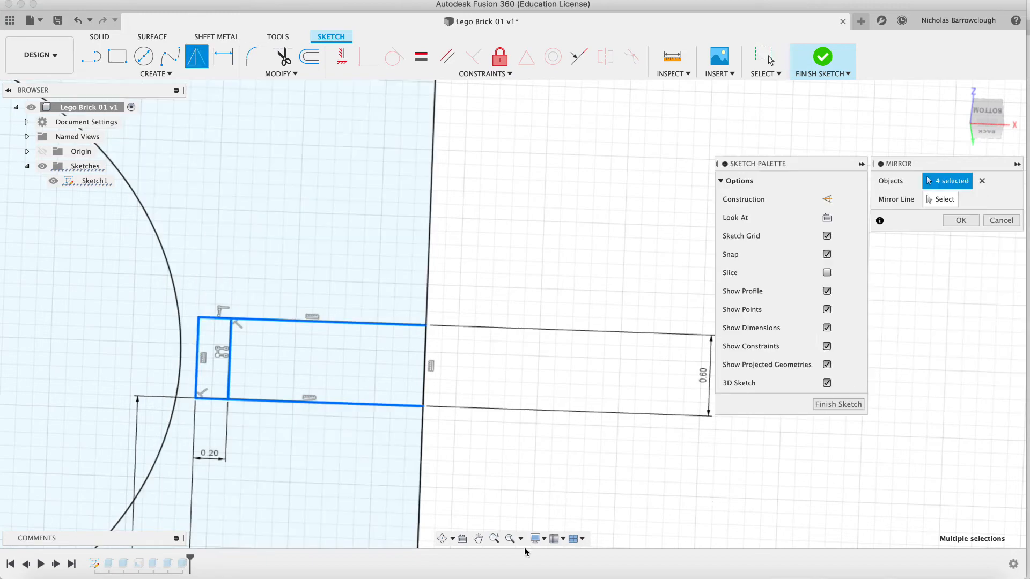
{"action": "left_click", "coordinate": [494, 538]}
{"action": "left_click_drag", "start_coordinate": [593, 414], "coordinate": [588, 293]}
{"action": "key", "text": "Escape"}
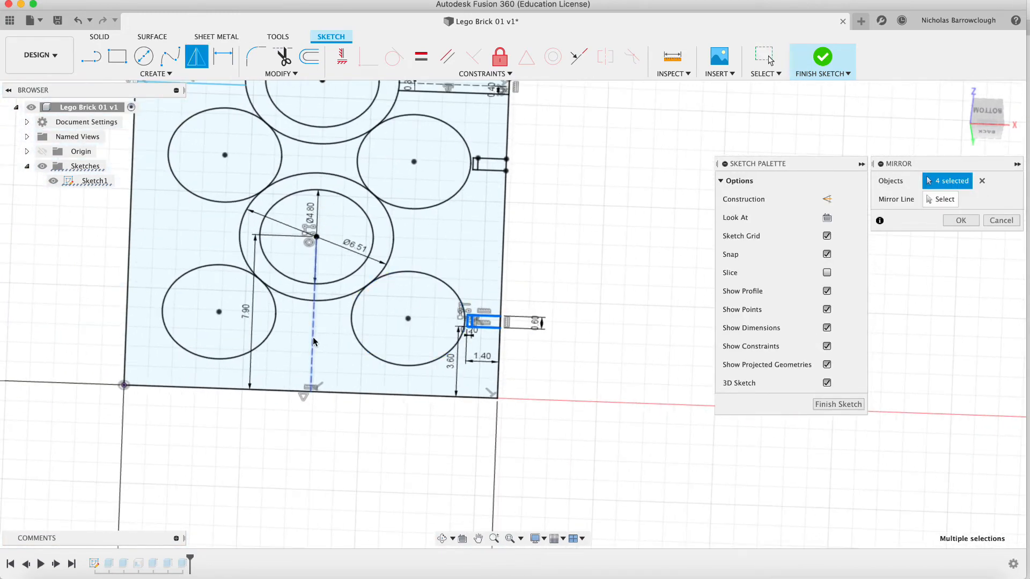
{"action": "left_click", "coordinate": [314, 339]}
{"action": "left_click", "coordinate": [313, 342]}
{"action": "left_click", "coordinate": [941, 199]}
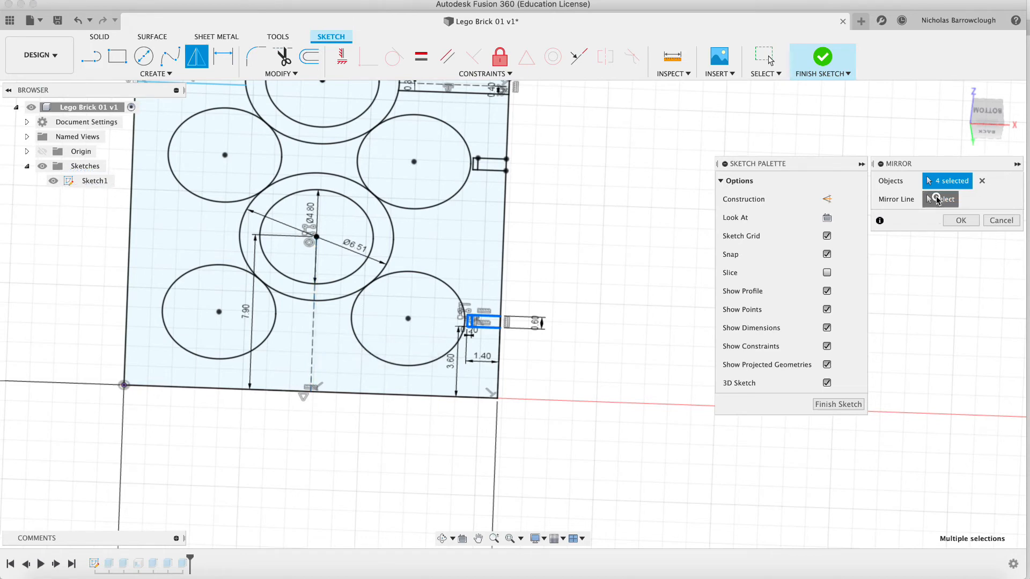
{"action": "left_click", "coordinate": [316, 328]}
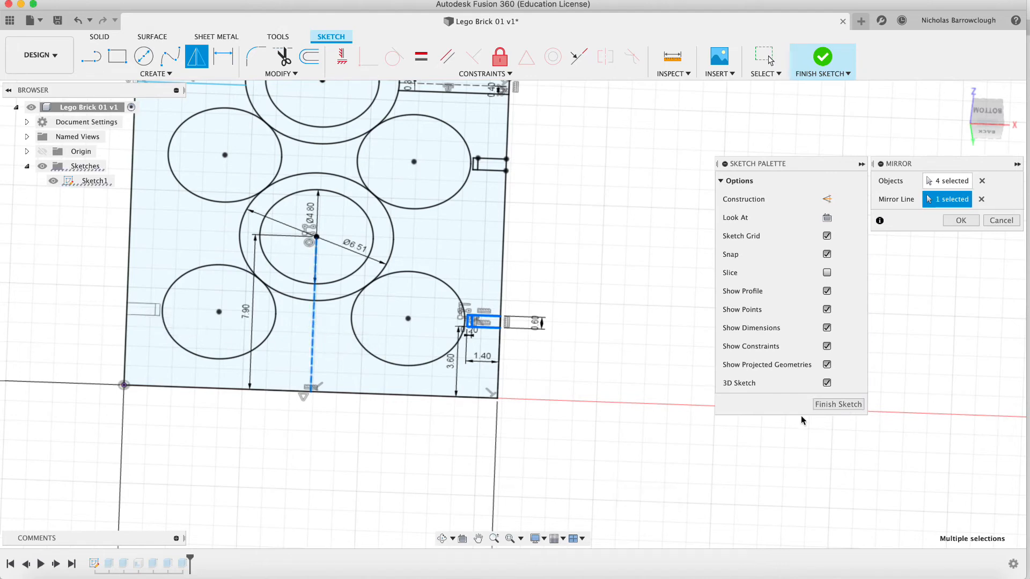
Add the second rib, just before the cross-wall, to the Mirror objects by selecting its inner end, two long edges and dividing line
{"action": "left_click", "coordinate": [958, 181]}
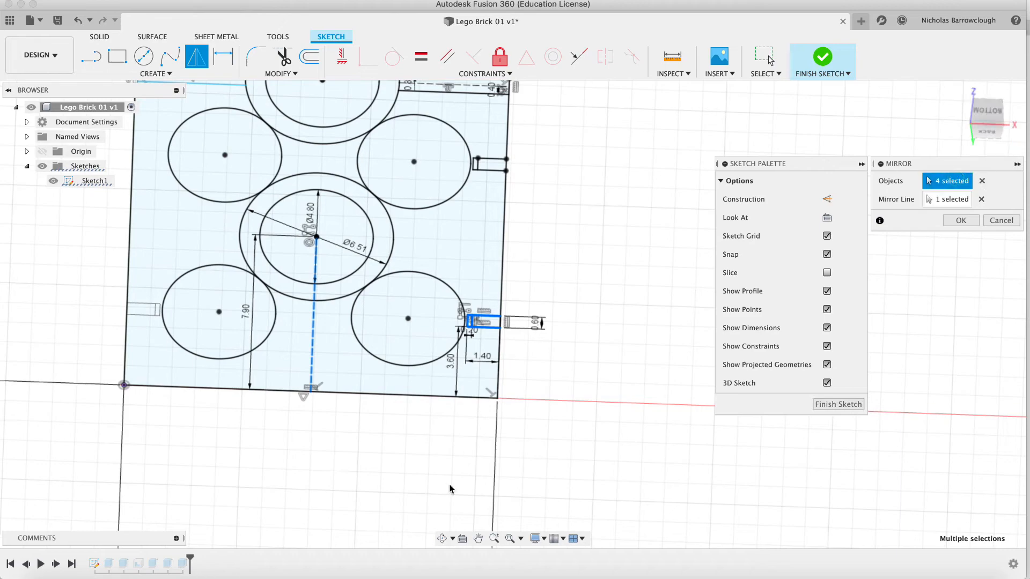
{"action": "left_click", "coordinate": [493, 539]}
{"action": "left_click_drag", "start_coordinate": [450, 372], "coordinate": [453, 281]}
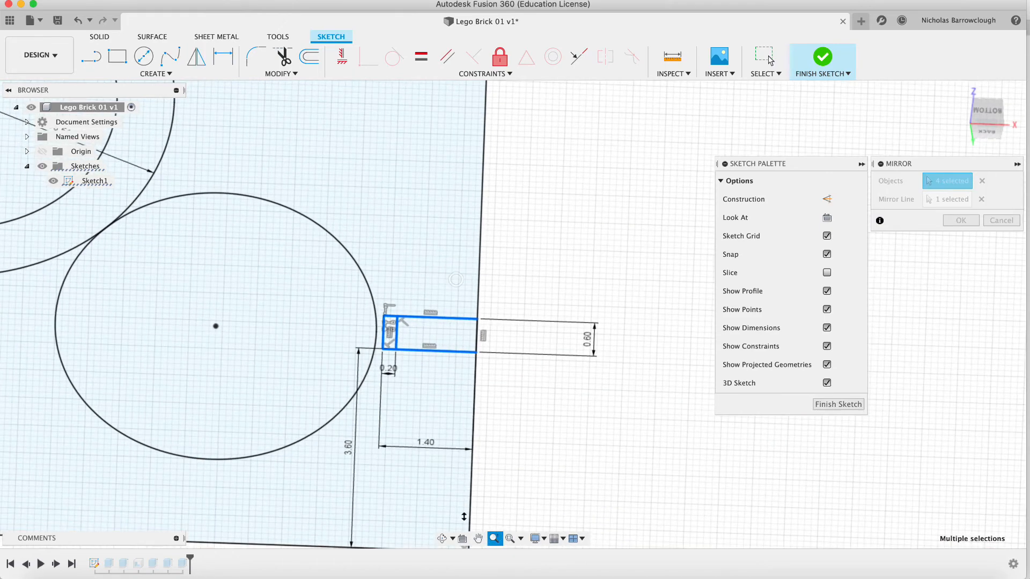
{"action": "left_click", "coordinate": [480, 541]}
{"action": "left_click_drag", "start_coordinate": [481, 227], "coordinate": [472, 90]}
{"action": "left_click_drag", "start_coordinate": [459, 194], "coordinate": [462, 354]}
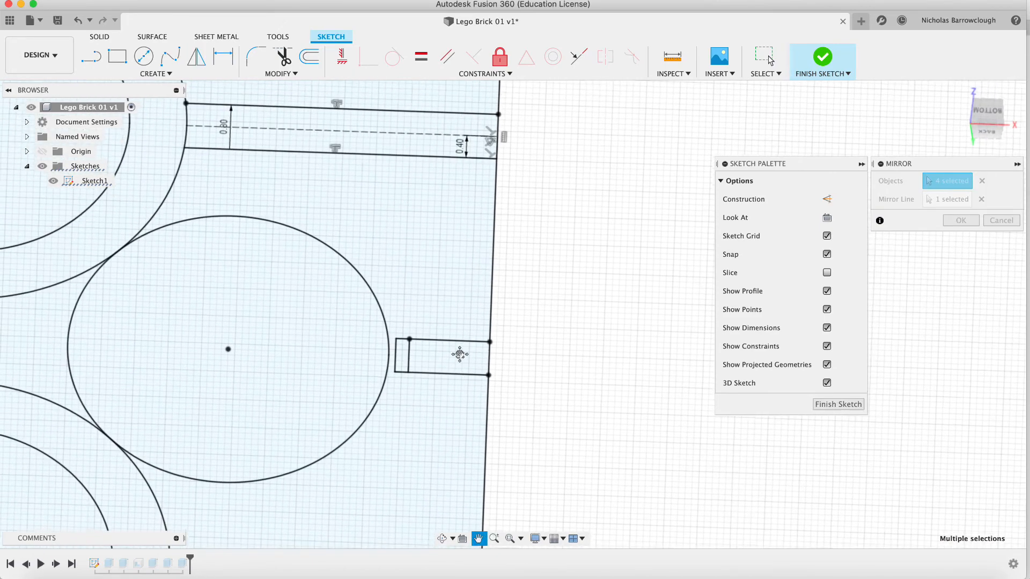
{"action": "key", "text": "Escape"}
{"action": "left_click", "coordinate": [397, 356]}
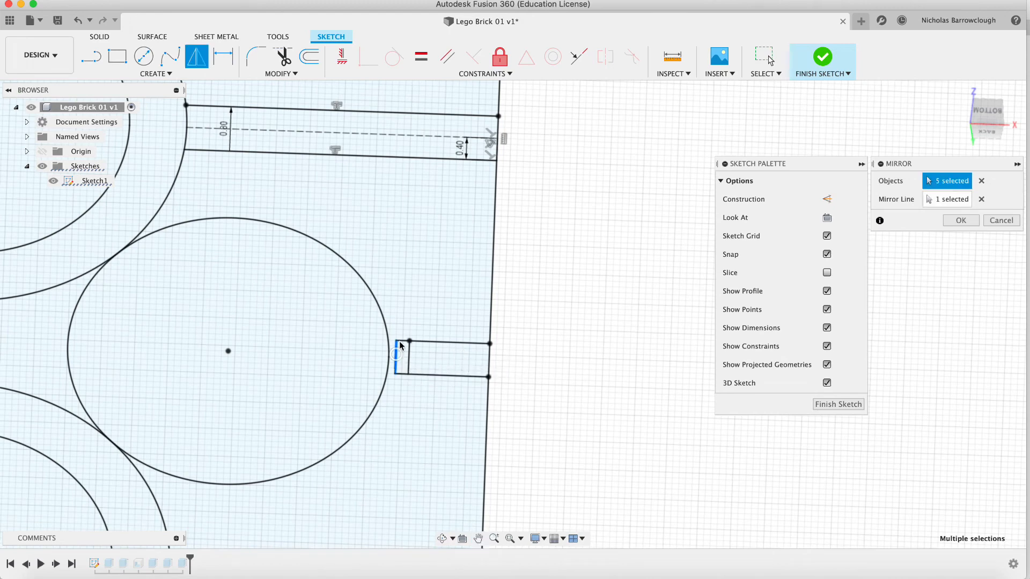
{"action": "left_click", "coordinate": [419, 342]}
{"action": "left_click", "coordinate": [410, 356]}
{"action": "left_click", "coordinate": [426, 376]}
Add the third rib, just beyond the cross-wall, to the Mirror objects with its inner end, long edges and dividing line
{"action": "scroll", "coordinate": [453, 243], "scroll_direction": "down", "scroll_amount": 2}
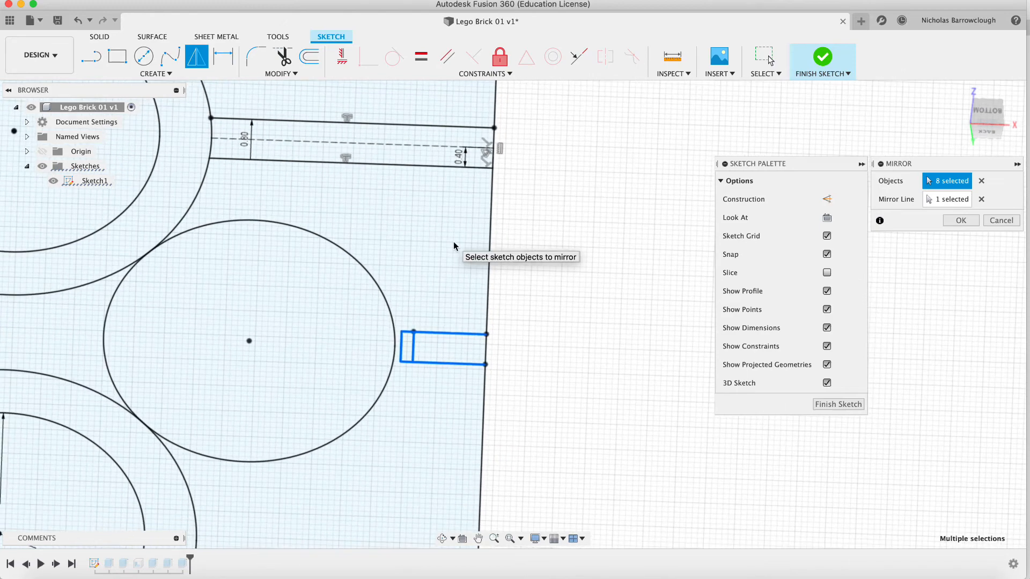
{"action": "left_click", "coordinate": [480, 538]}
{"action": "mouse_move", "coordinate": [464, 276]}
{"action": "left_mouse_down"}
{"action": "mouse_move", "coordinate": [448, 214]}
{"action": "mouse_move", "coordinate": [449, 345]}
{"action": "left_mouse_up"}
{"action": "key", "text": "Escape"}
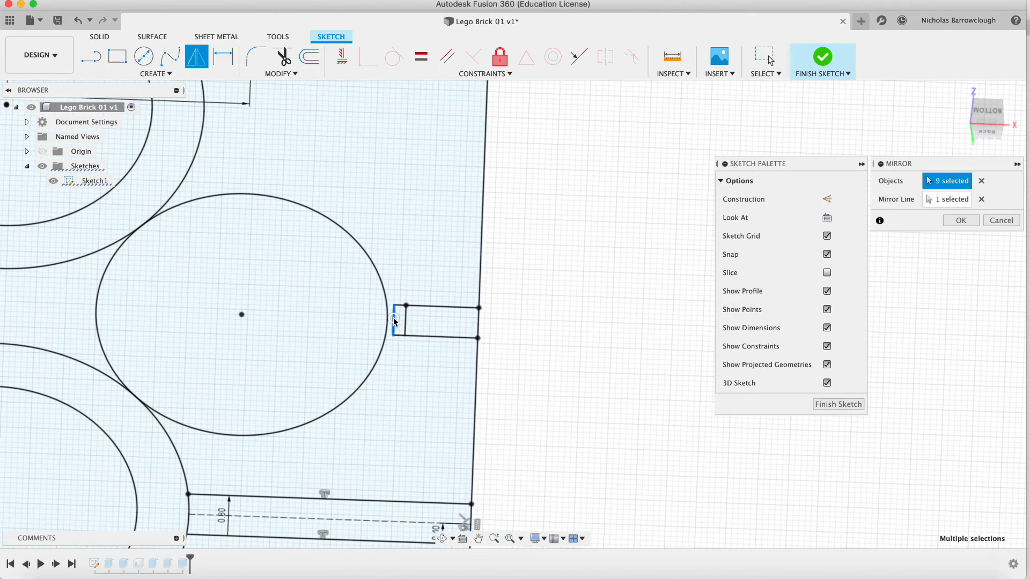
{"action": "left_click", "coordinate": [407, 316]}
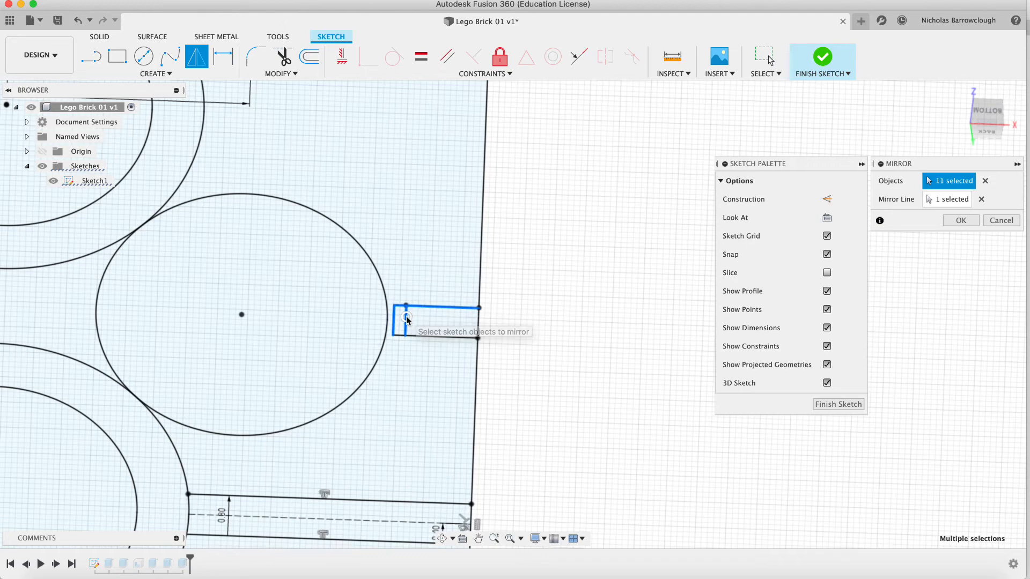
{"action": "left_click", "coordinate": [423, 336]}
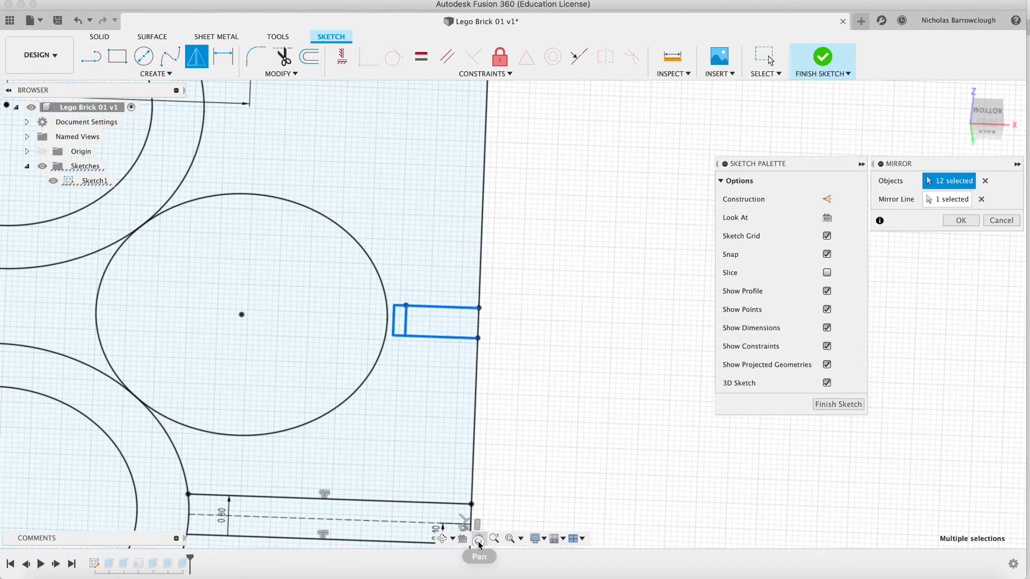
Add the fourth rib's curves beside the dimensioned 4.80 mm corner circle to the Mirror objects, and create the mirrored ribs
{"action": "left_click", "coordinate": [479, 543]}
{"action": "left_click_drag", "start_coordinate": [454, 180], "coordinate": [445, 442]}
{"action": "left_click_drag", "start_coordinate": [462, 224], "coordinate": [450, 411]}
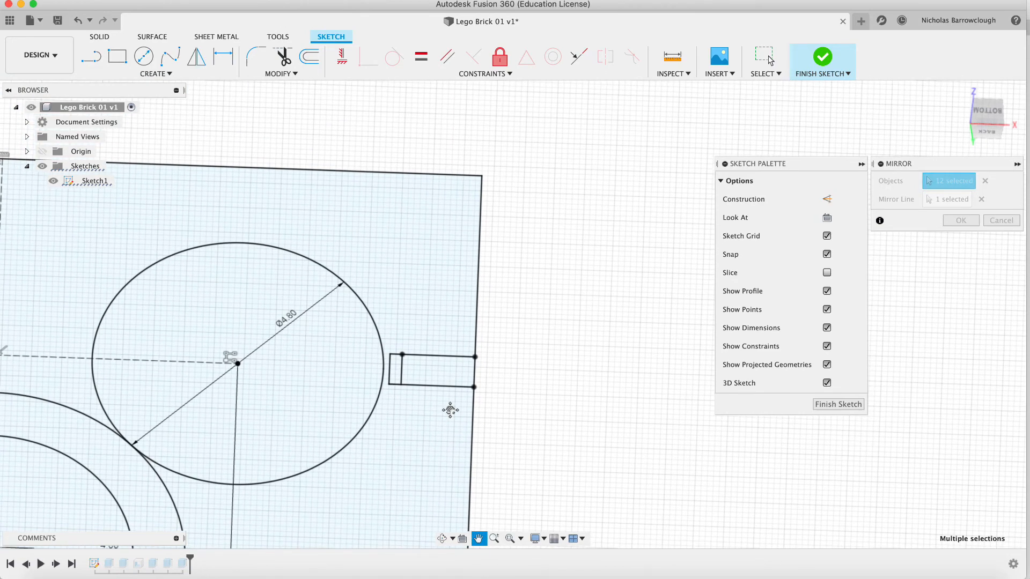
{"action": "key", "text": "Escape"}
{"action": "left_click", "coordinate": [391, 369]}
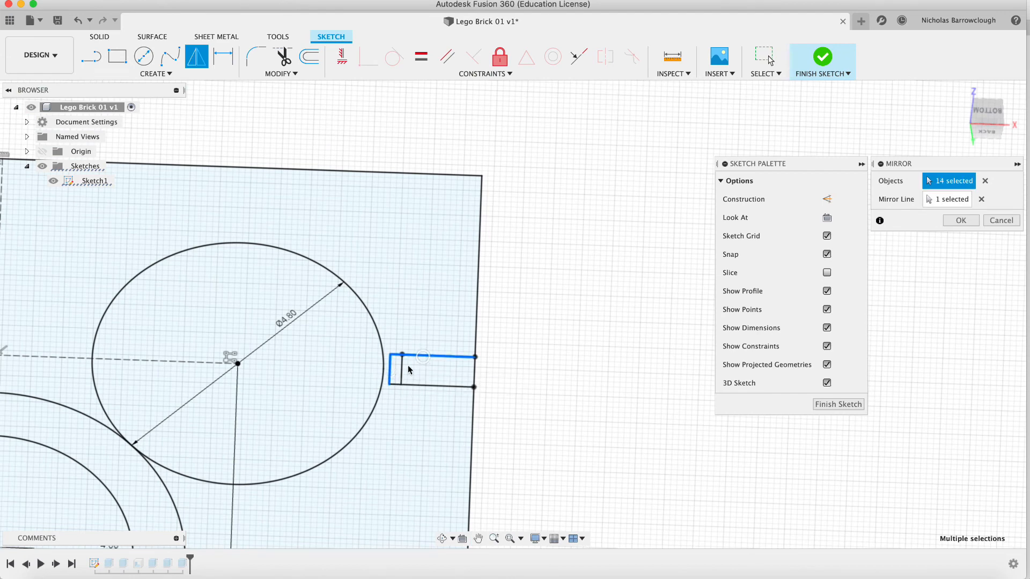
{"action": "left_click", "coordinate": [402, 372]}
{"action": "left_click", "coordinate": [960, 221]}
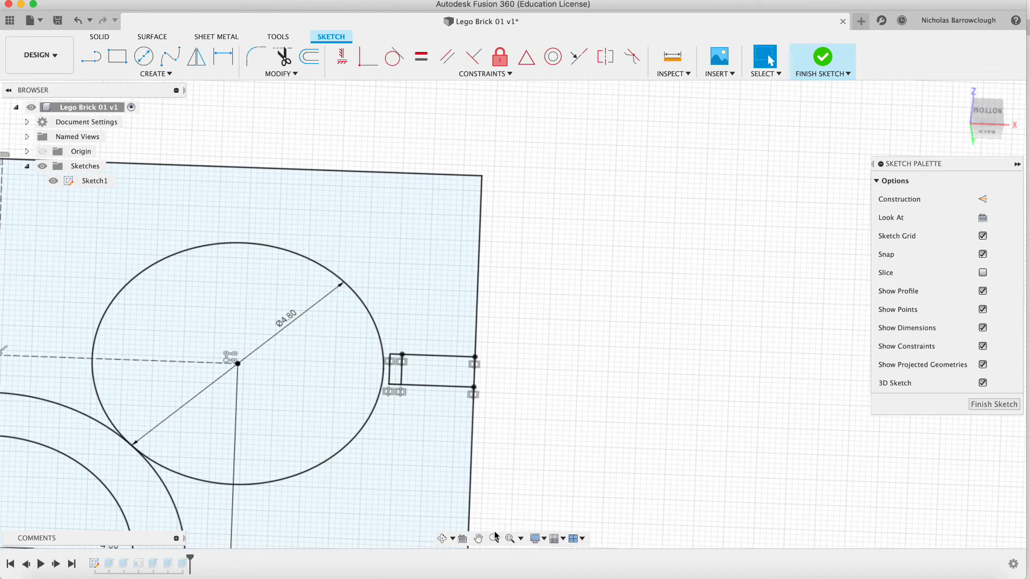
Check the mirrored ribs along both long walls and finish the sketch
{"action": "left_click", "coordinate": [494, 538]}
{"action": "left_click_drag", "start_coordinate": [560, 344], "coordinate": [572, 253]}
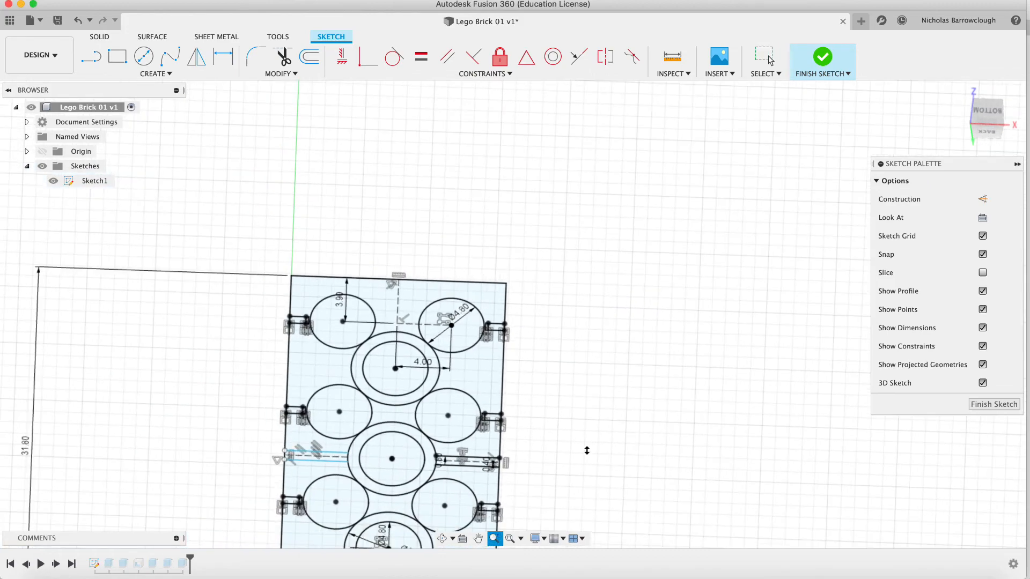
{"action": "left_click", "coordinate": [995, 405]}
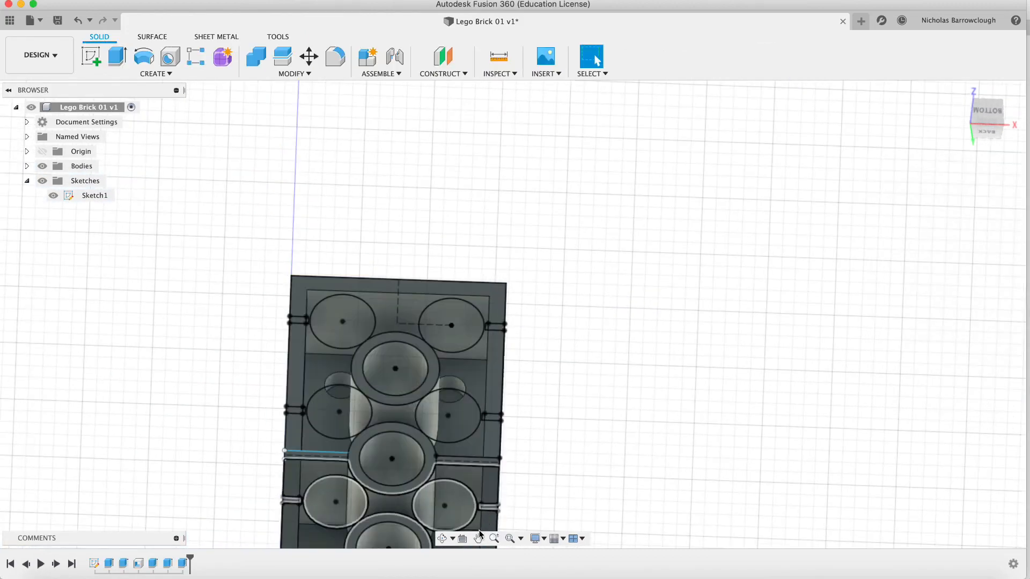
Start an Extrude and select the small inner tip profiles of the rib pair nearest the origin, one on each long wall
{"action": "left_click", "coordinate": [479, 538]}
{"action": "left_click_drag", "start_coordinate": [559, 324], "coordinate": [561, 251]}
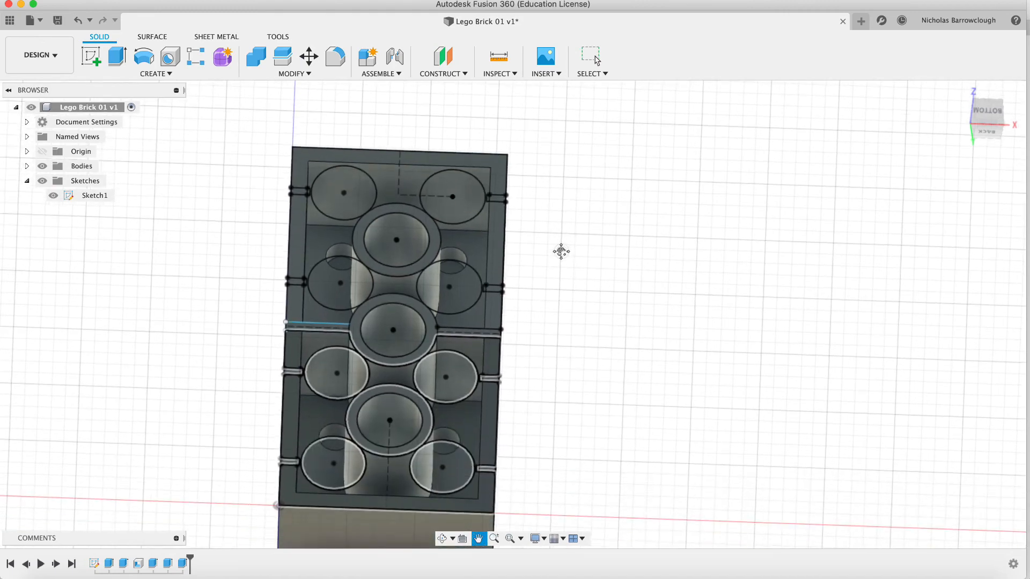
{"action": "left_click", "coordinate": [495, 538]}
{"action": "left_click_drag", "start_coordinate": [485, 292], "coordinate": [575, 171]}
{"action": "left_click", "coordinate": [478, 539]}
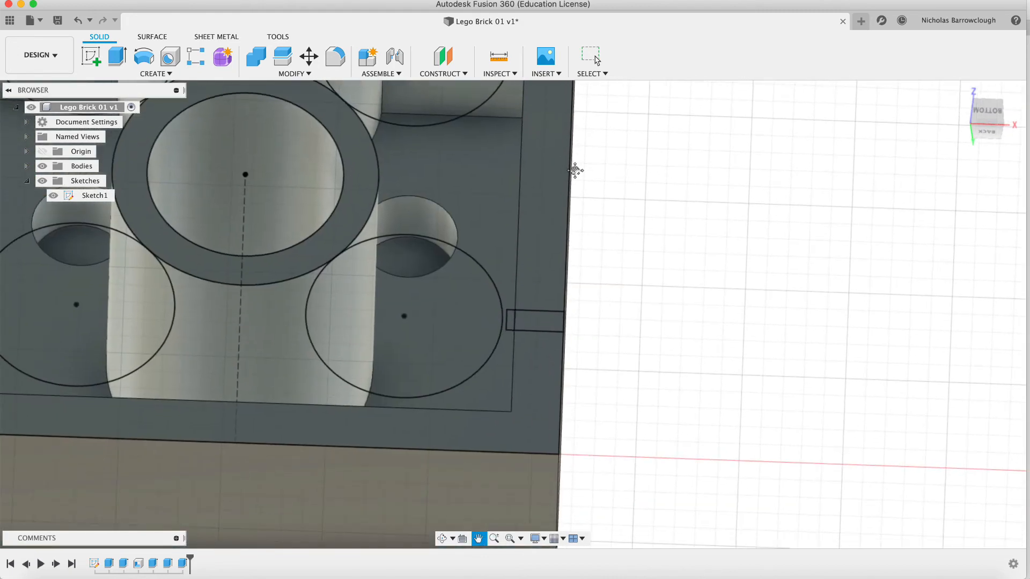
{"action": "left_click", "coordinate": [117, 55]}
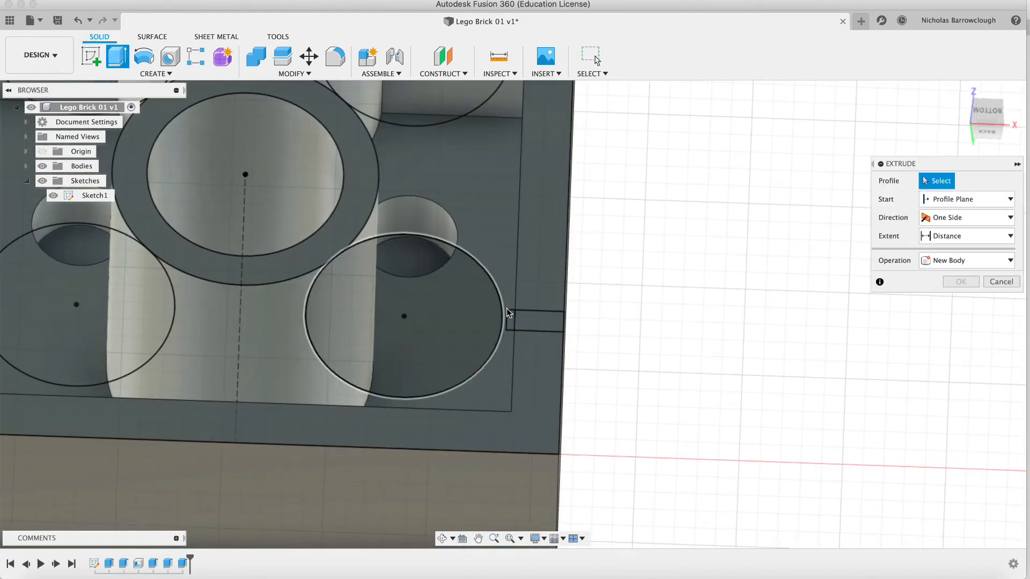
{"action": "left_click", "coordinate": [514, 320]}
{"action": "scroll", "coordinate": [533, 203], "scroll_direction": "down", "scroll_amount": 2}
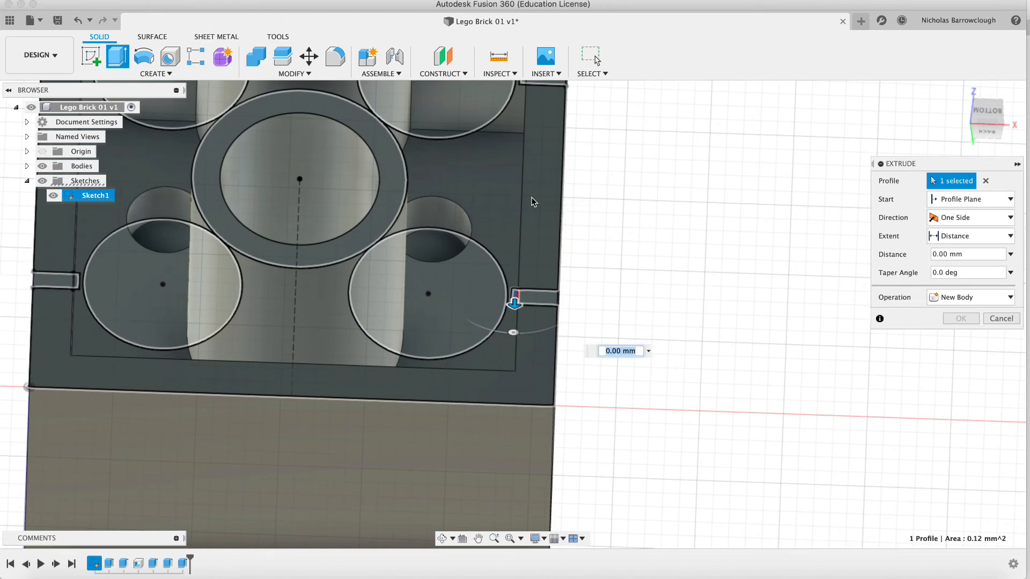
{"action": "left_click", "coordinate": [76, 280]}
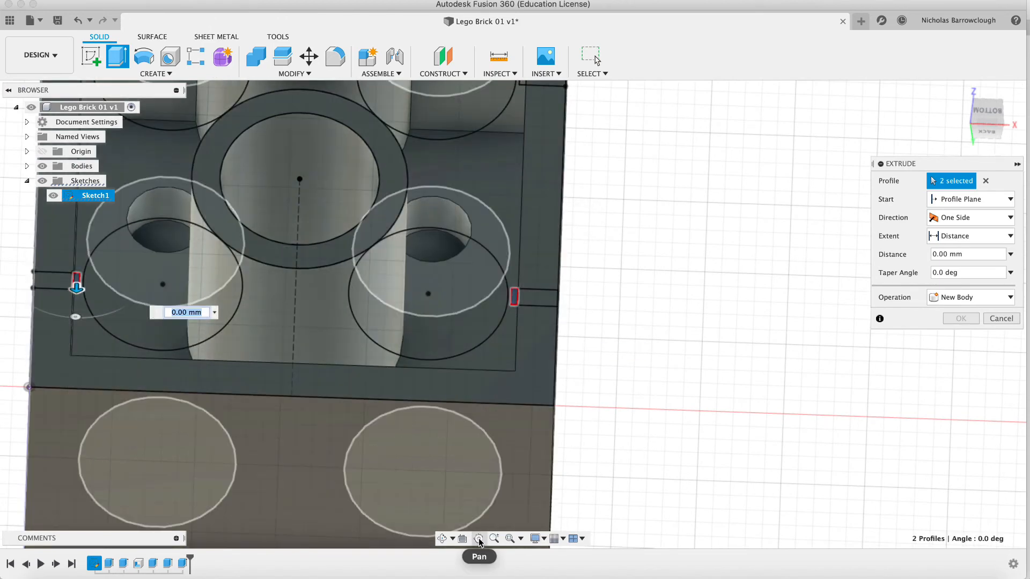
Add the tip profiles of the second rib pair, on both long walls before the cross-wall, to the extrusion
{"action": "left_click", "coordinate": [478, 539]}
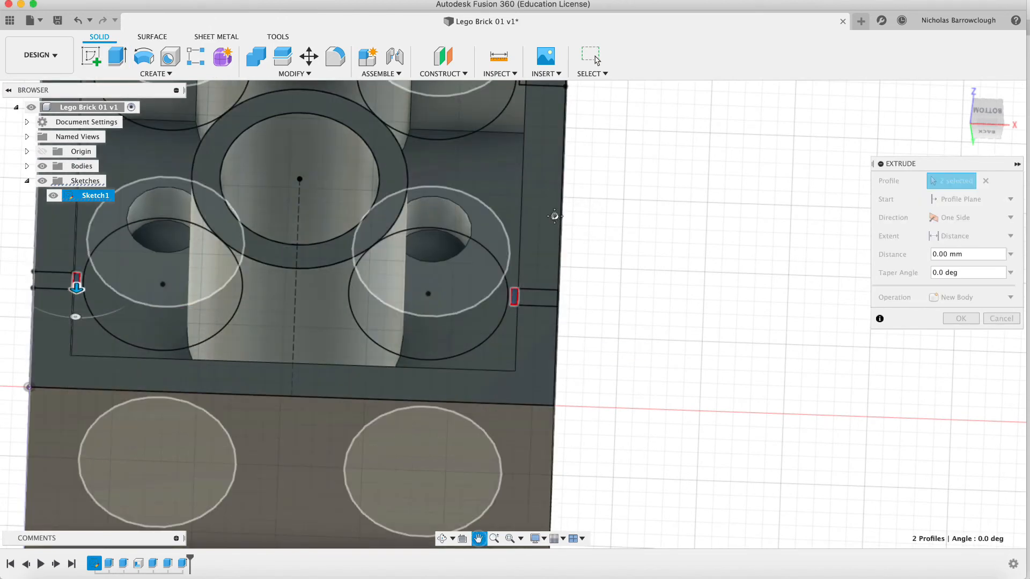
{"action": "left_click_drag", "start_coordinate": [570, 239], "coordinate": [669, 481]}
{"action": "key", "text": "Escape"}
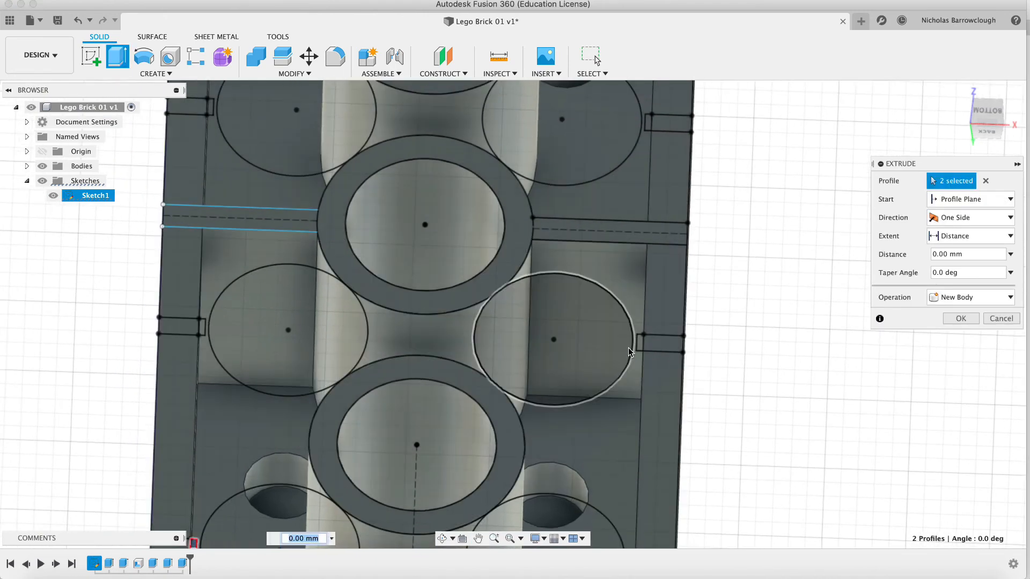
{"action": "left_click", "coordinate": [639, 345]}
{"action": "left_click", "coordinate": [202, 325]}
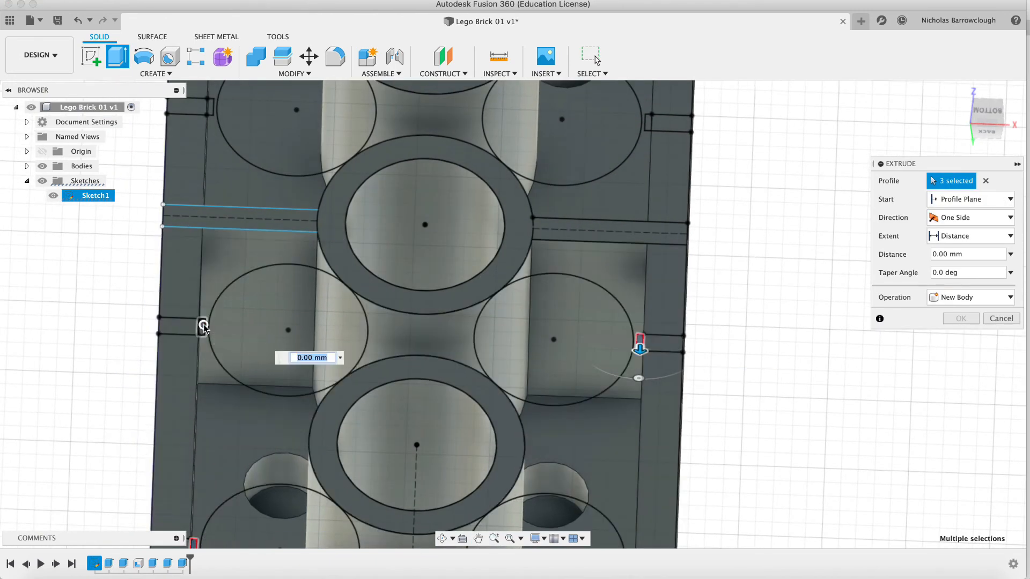
Add the tip profiles of the third and fourth rib pairs beyond the cross-wall to the extrusion
{"action": "left_click", "coordinate": [478, 538]}
{"action": "left_click_drag", "start_coordinate": [564, 295], "coordinate": [568, 507]}
{"action": "key", "text": "Escape"}
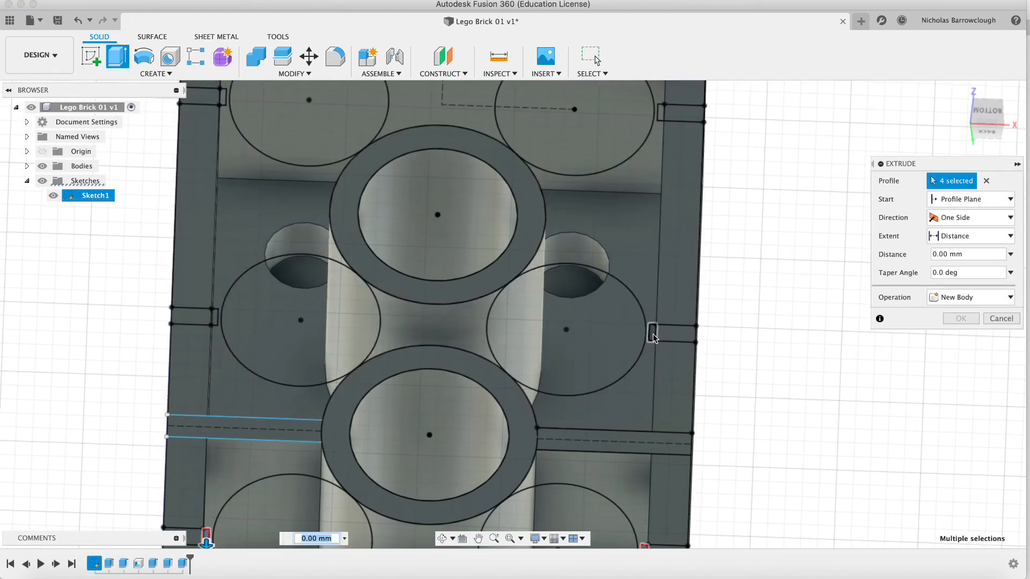
{"action": "left_click", "coordinate": [657, 334]}
{"action": "left_click", "coordinate": [219, 322]}
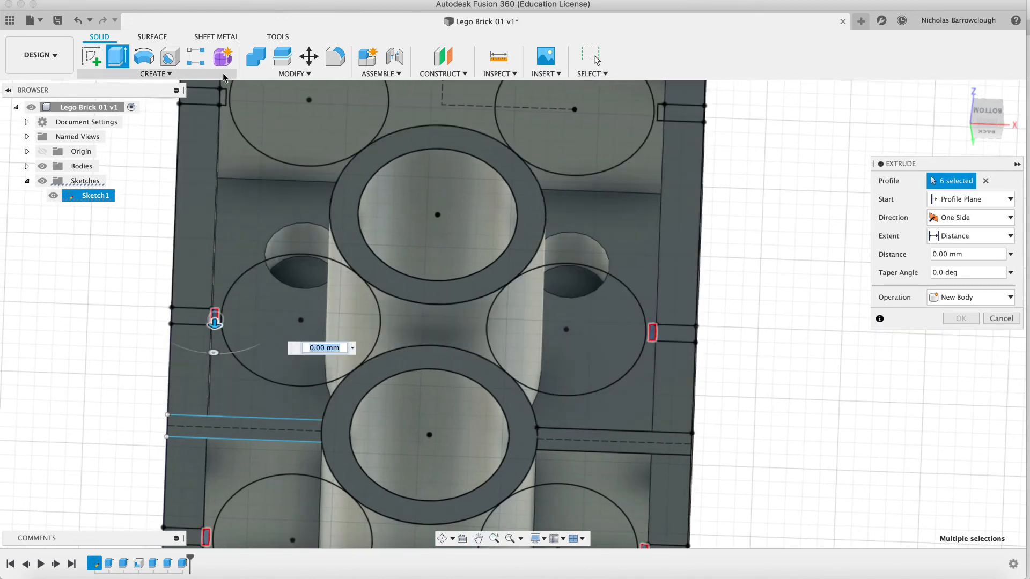
{"action": "left_click", "coordinate": [221, 98]}
{"action": "left_click", "coordinate": [661, 110]}
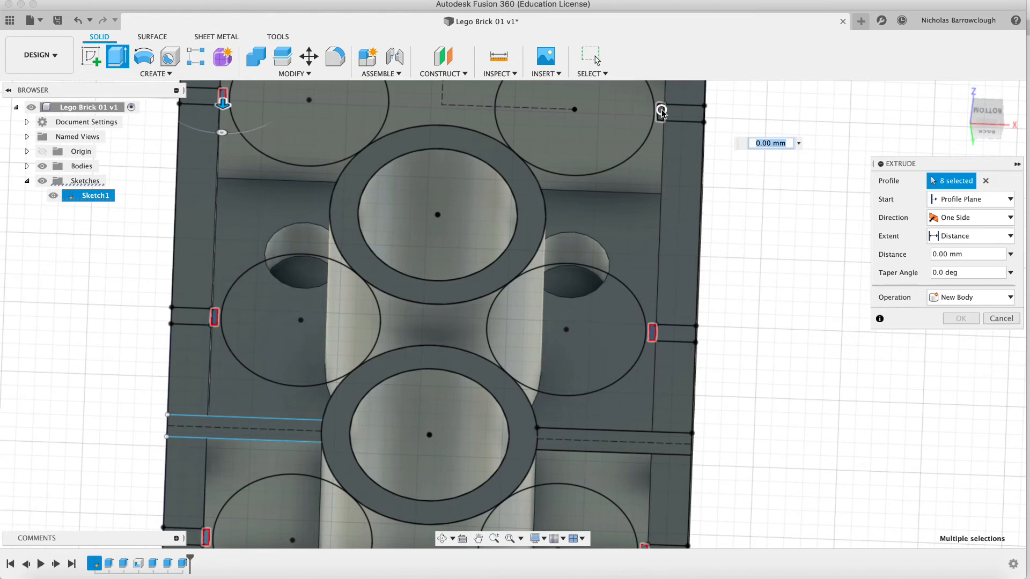
Exclude sketch profiles in the selection filters and extrude the eight rib tips 8.40 mm to the cavity floor, using the Join operation
{"action": "left_click", "coordinate": [593, 74]}
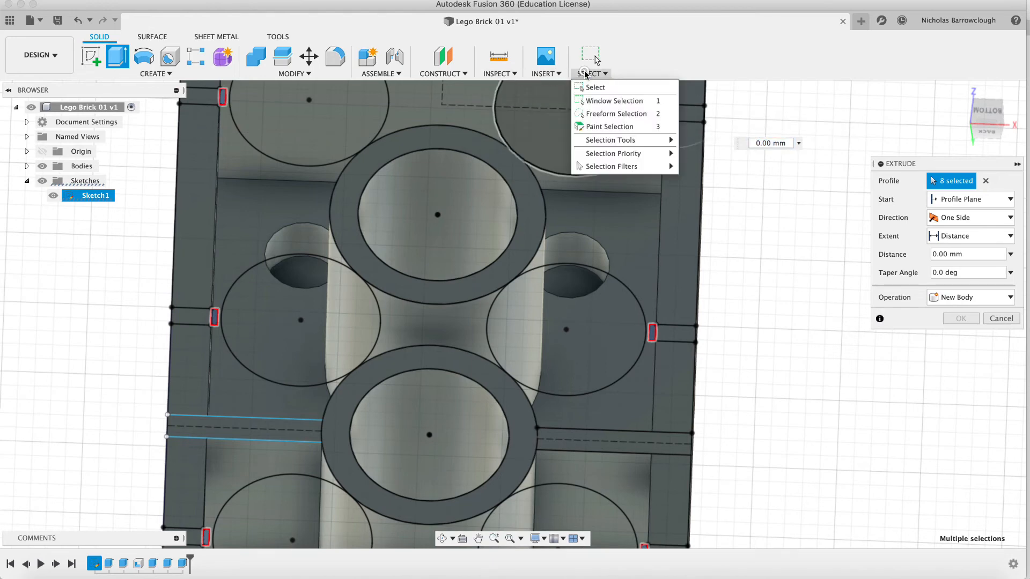
{"action": "mouse_move", "coordinate": [608, 155]}
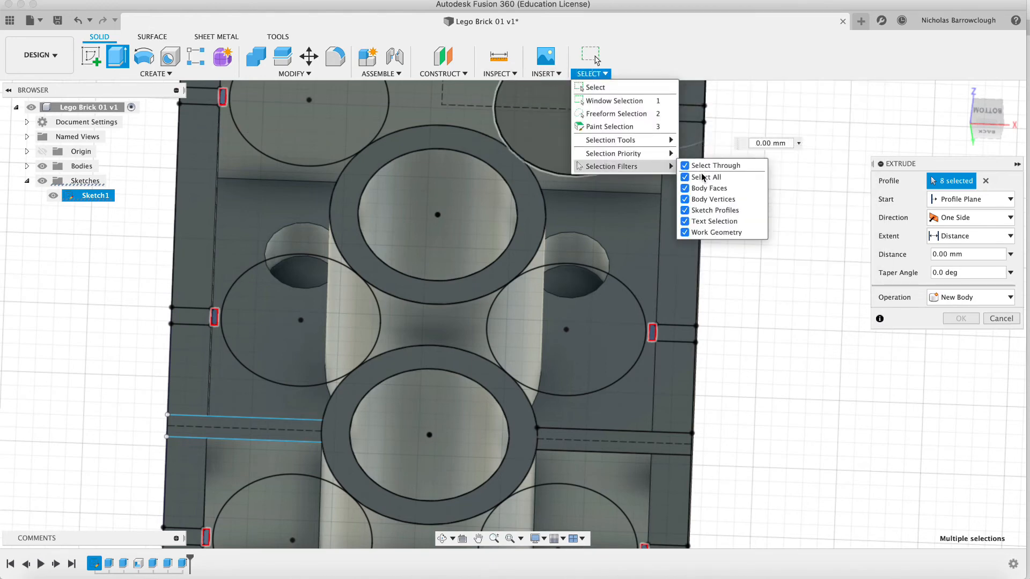
{"action": "left_click", "coordinate": [685, 212]}
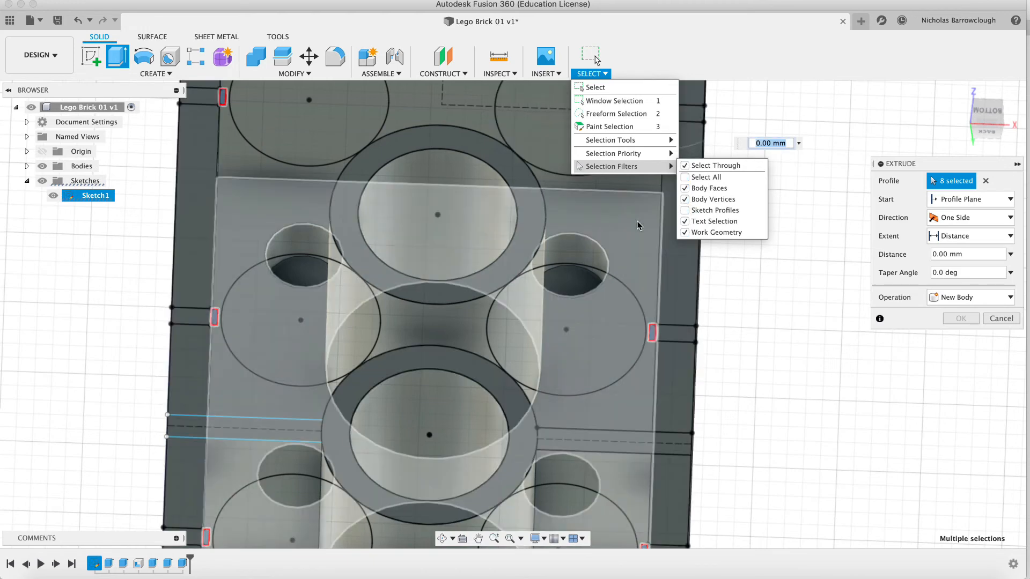
{"action": "left_click", "coordinate": [638, 225]}
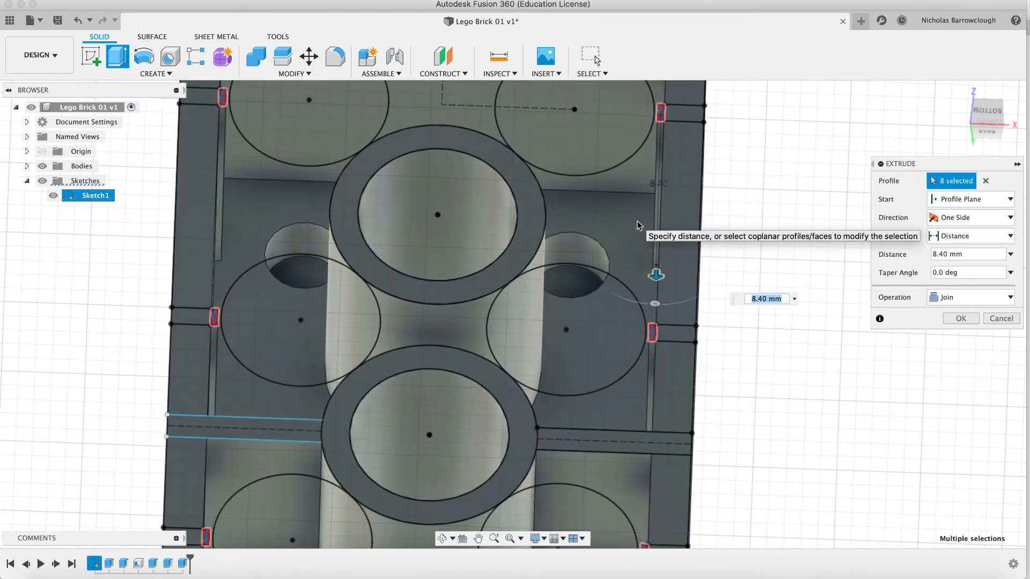
{"action": "left_click", "coordinate": [947, 297]}
{"action": "left_click", "coordinate": [948, 314]}
{"action": "left_click", "coordinate": [960, 318]}
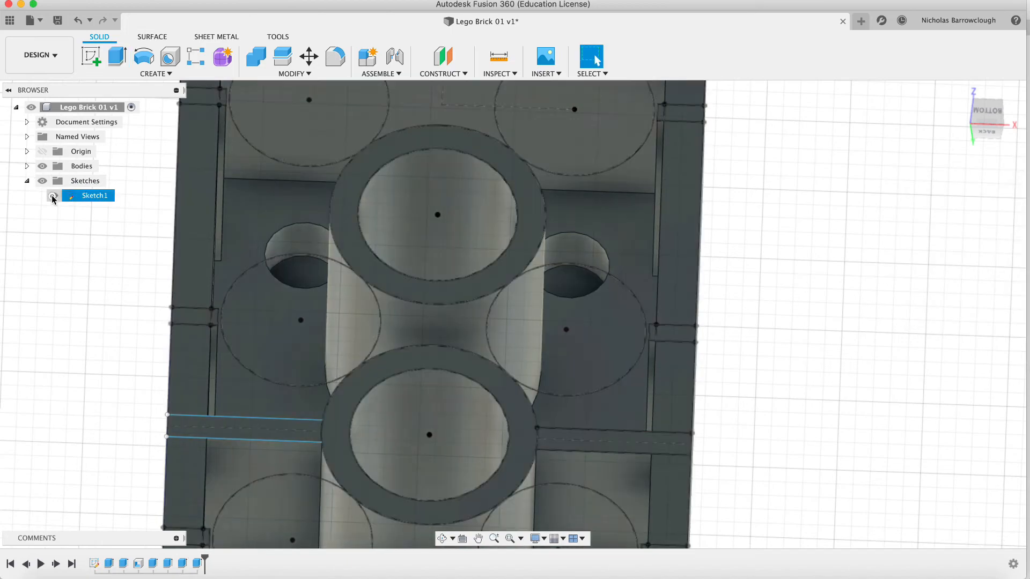
Hide Sketch1 and inspect the extruded ribs on the brick's underside
{"action": "left_click", "coordinate": [53, 196]}
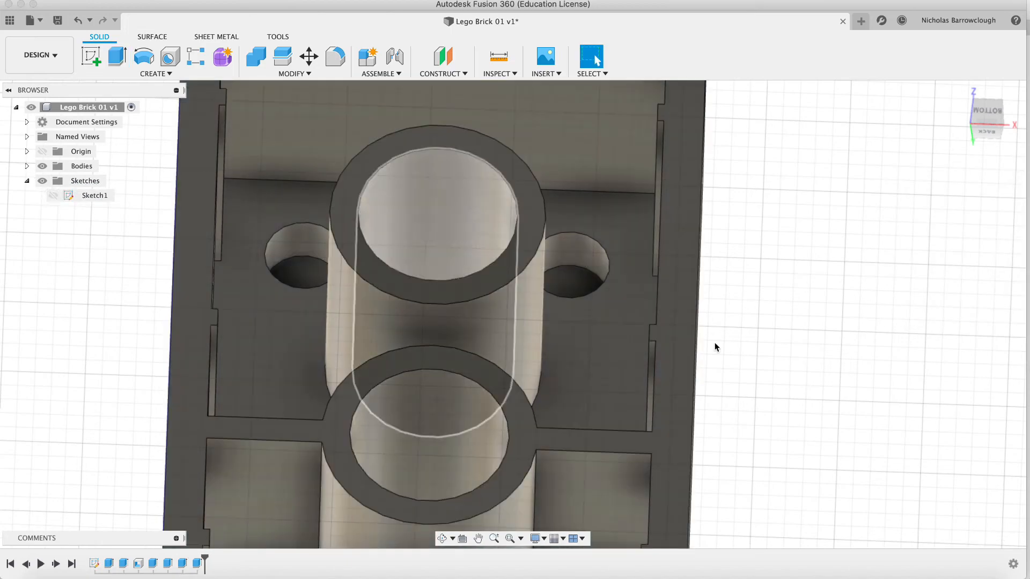
{"action": "left_click", "coordinate": [494, 539]}
{"action": "left_click_drag", "start_coordinate": [555, 294], "coordinate": [554, 218]}
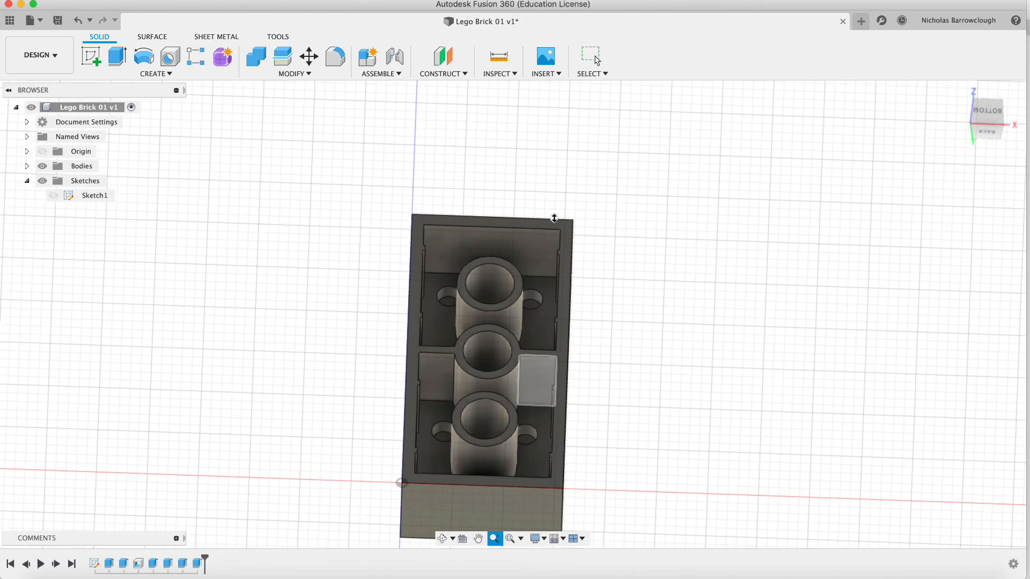
{"action": "left_click", "coordinate": [443, 539]}
{"action": "left_click_drag", "start_coordinate": [528, 269], "coordinate": [469, 333]}
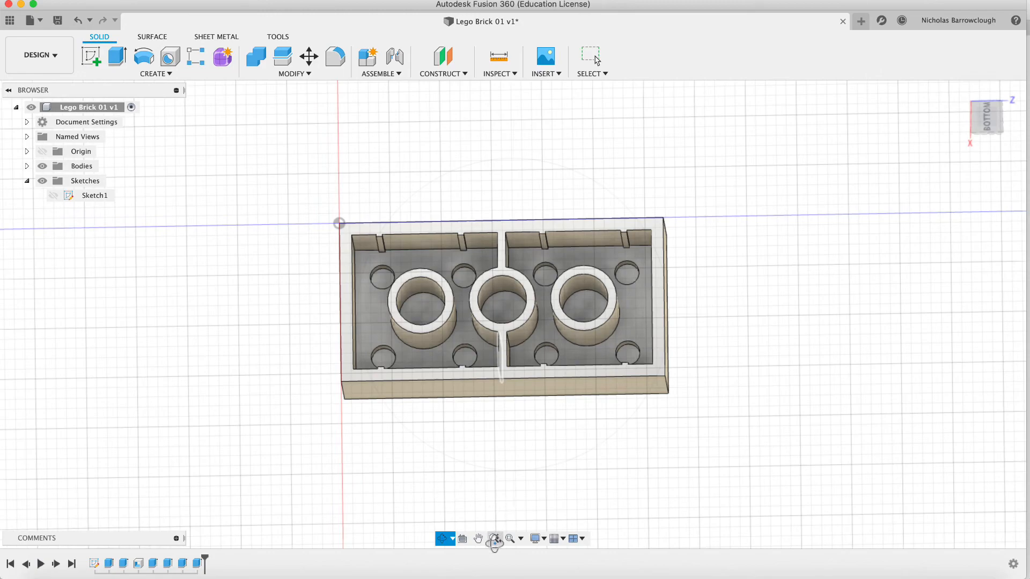
Check the underside view in the reference drawing in the browser, return to the model and reopen Sketch1 for editing
{"action": "left_click", "coordinate": [240, 566]}
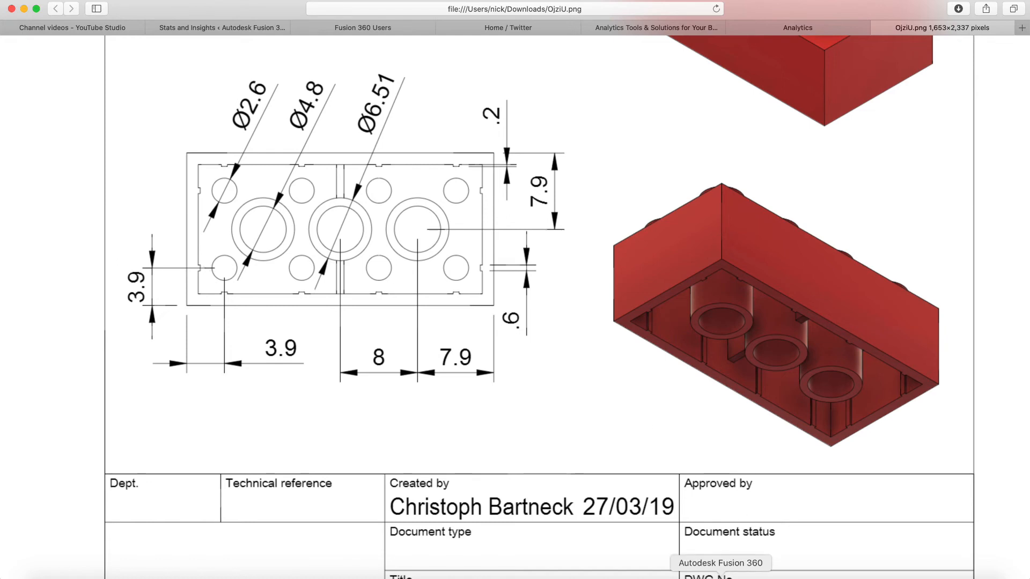
{"action": "left_click", "coordinate": [721, 575]}
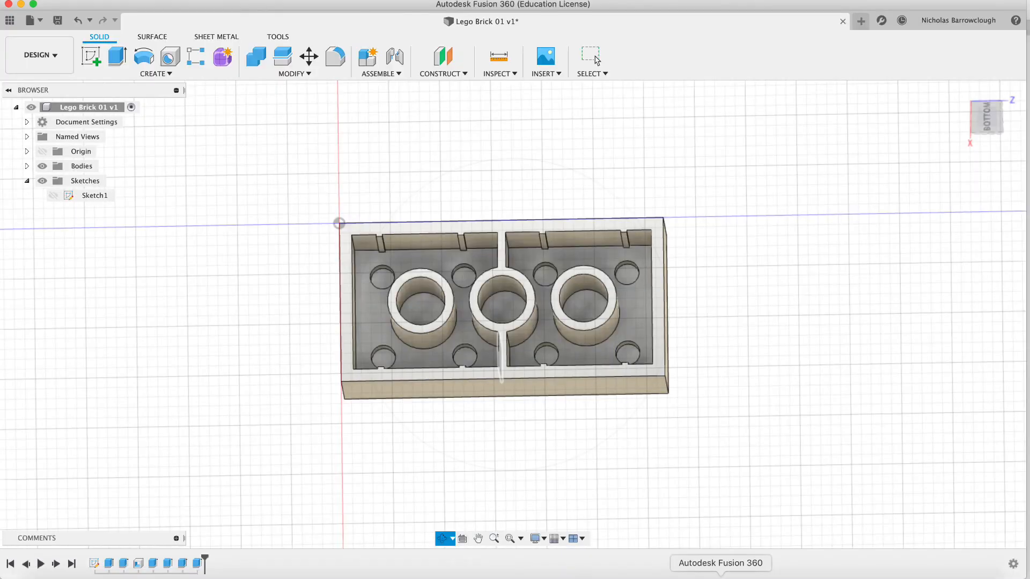
{"action": "left_click", "coordinate": [94, 196]}
{"action": "right_click", "coordinate": [95, 198]}
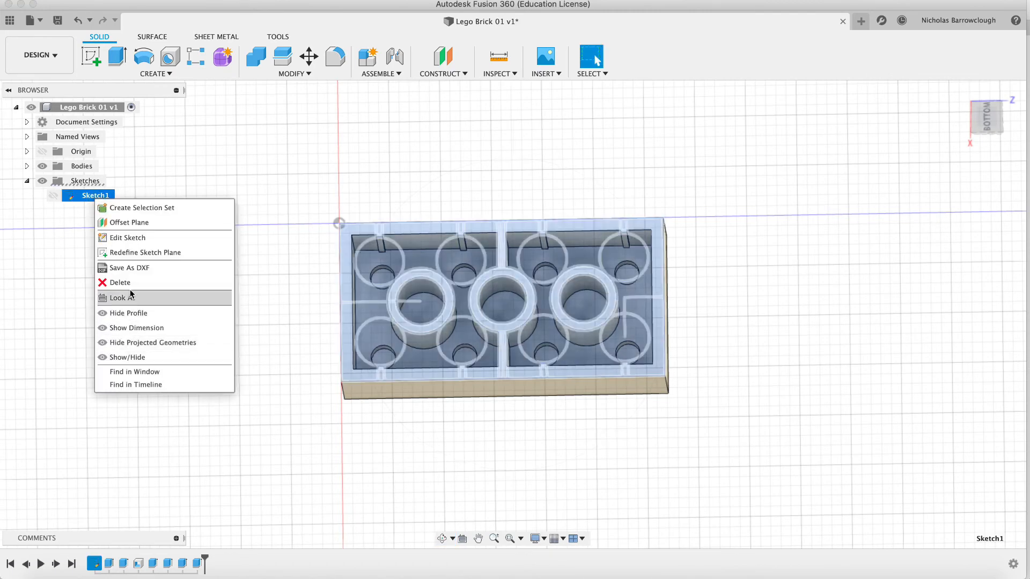
{"action": "left_click", "coordinate": [126, 238]}
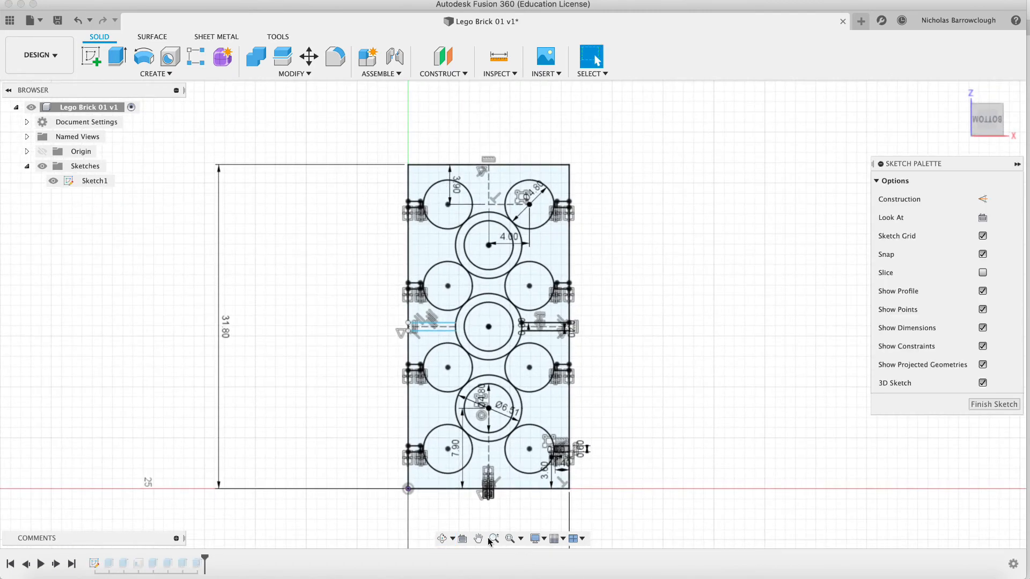
Examine the dimensioned long-wall rib near the corner in Sketch1 and compare it with the end-wall ribs in the reference drawing
{"action": "left_click", "coordinate": [493, 542]}
{"action": "left_click_drag", "start_coordinate": [526, 323], "coordinate": [528, 401]}
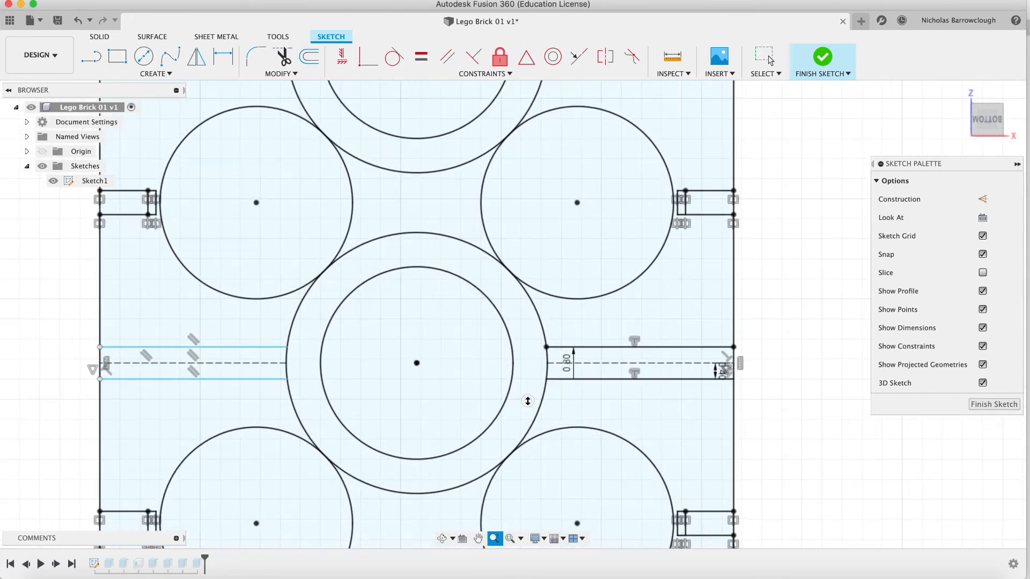
{"action": "left_click", "coordinate": [479, 541]}
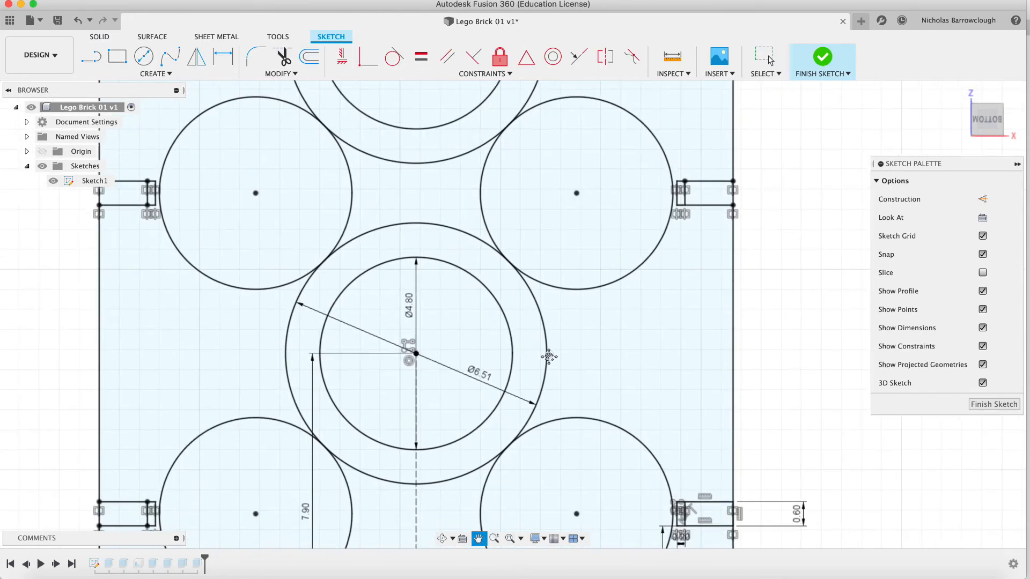
{"action": "left_click_drag", "start_coordinate": [549, 367], "coordinate": [529, 122]}
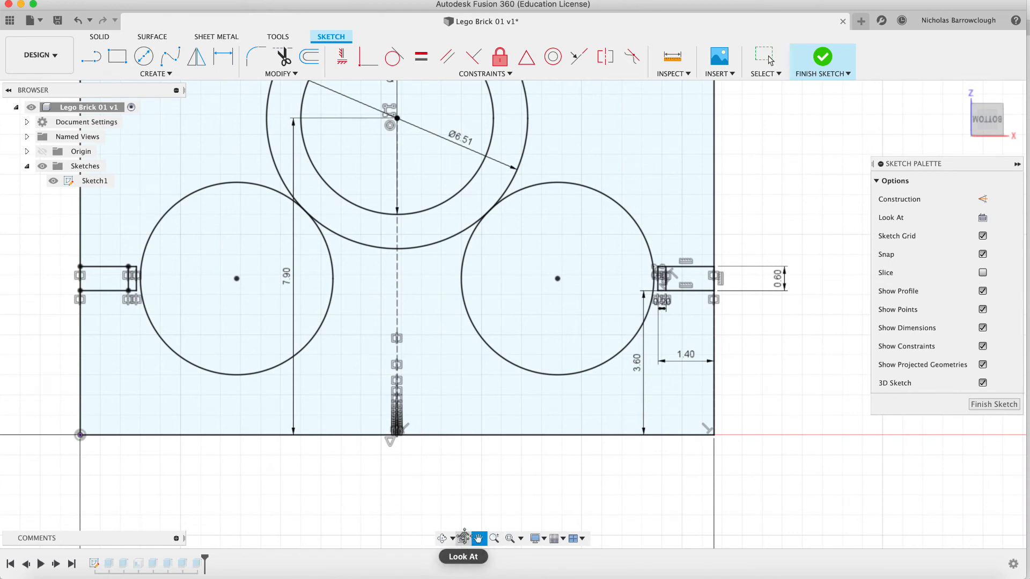
{"action": "left_click", "coordinate": [493, 541]}
{"action": "left_click_drag", "start_coordinate": [539, 397], "coordinate": [539, 429]}
{"action": "scroll", "coordinate": [539, 429], "scroll_direction": "right", "scroll_amount": 2}
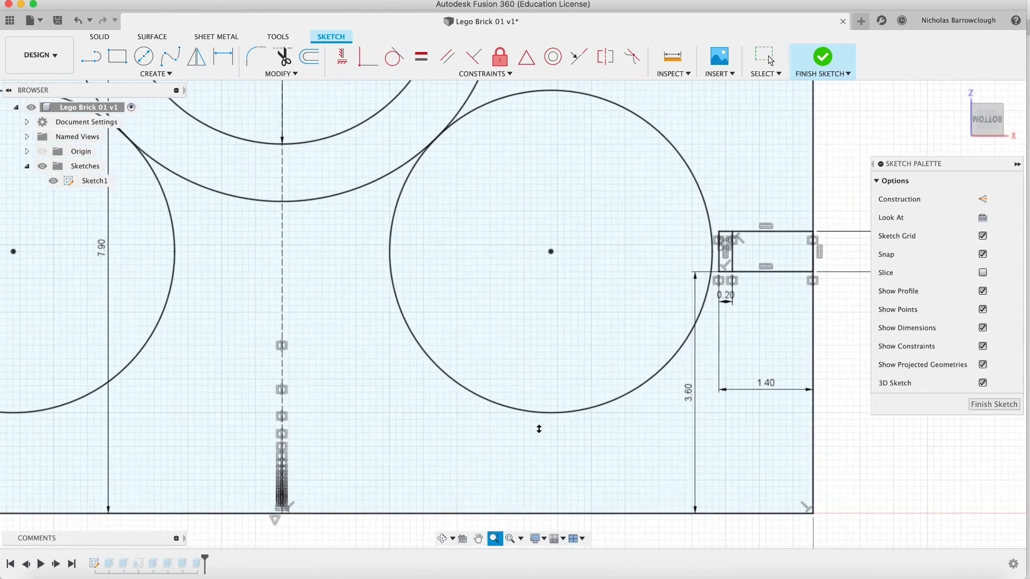
{"action": "key", "text": "Escape"}
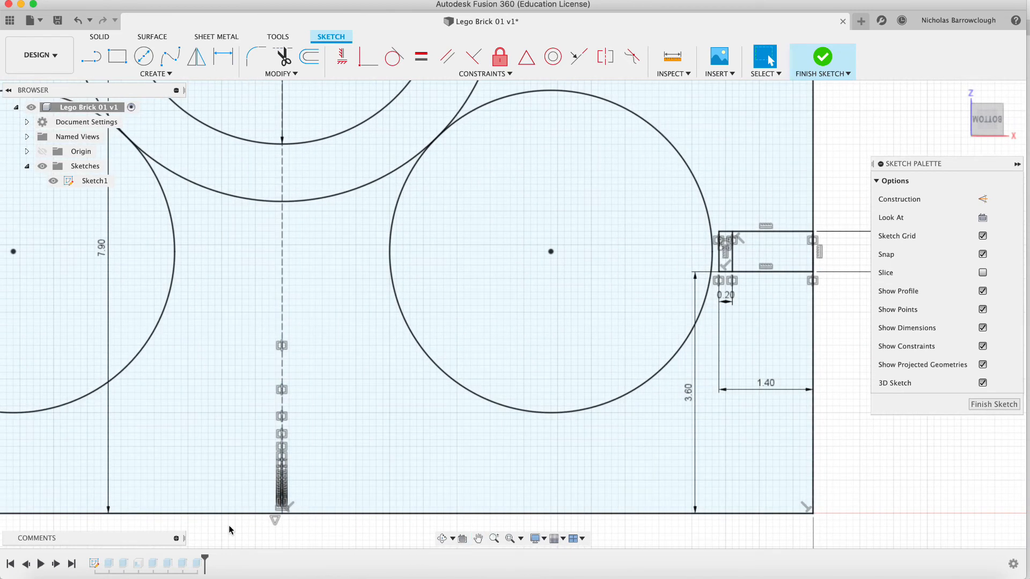
{"action": "left_click", "coordinate": [237, 575]}
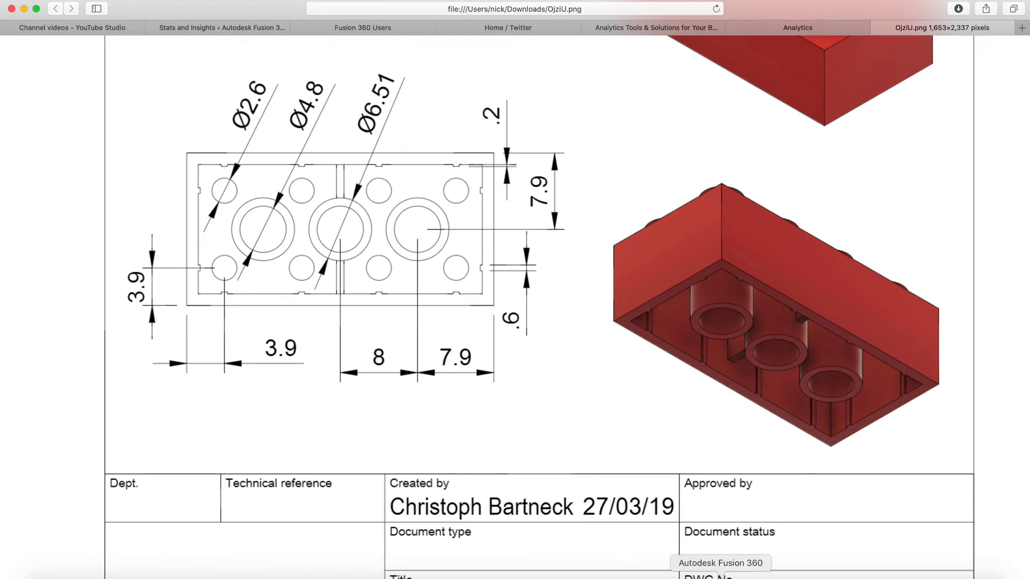
{"action": "left_click", "coordinate": [720, 577]}
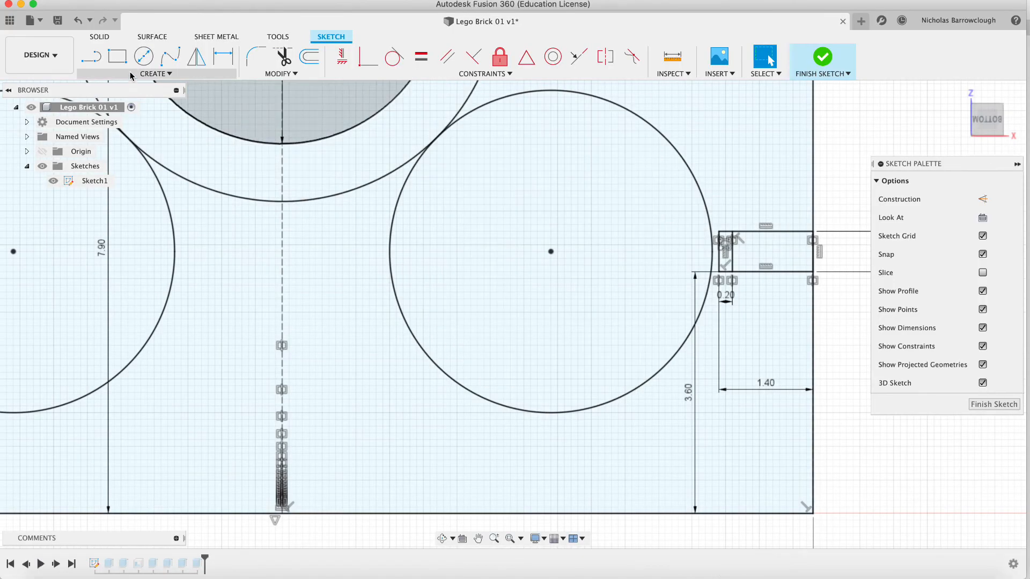
Draw a 3.6 mm line from the brick outline's corner nearest the dimensioned rib along the short edge
{"action": "left_click", "coordinate": [92, 60]}
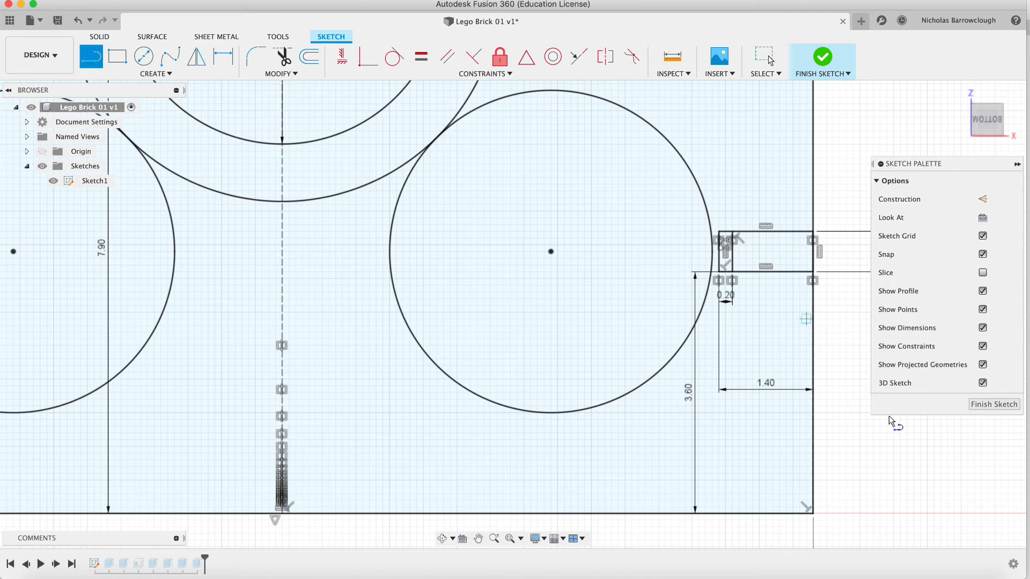
{"action": "left_click", "coordinate": [813, 514]}
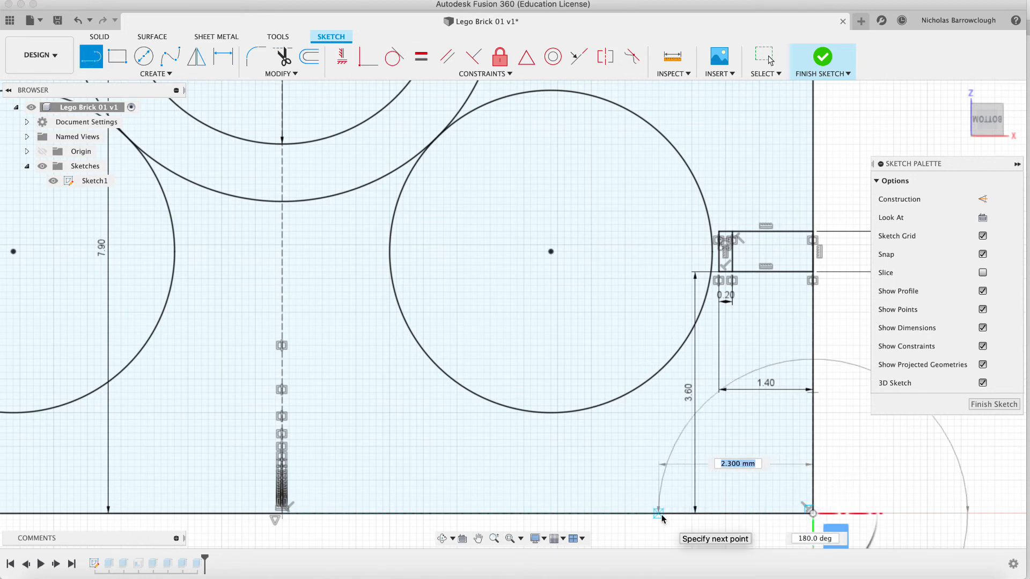
{"action": "type", "text": "3.6"}
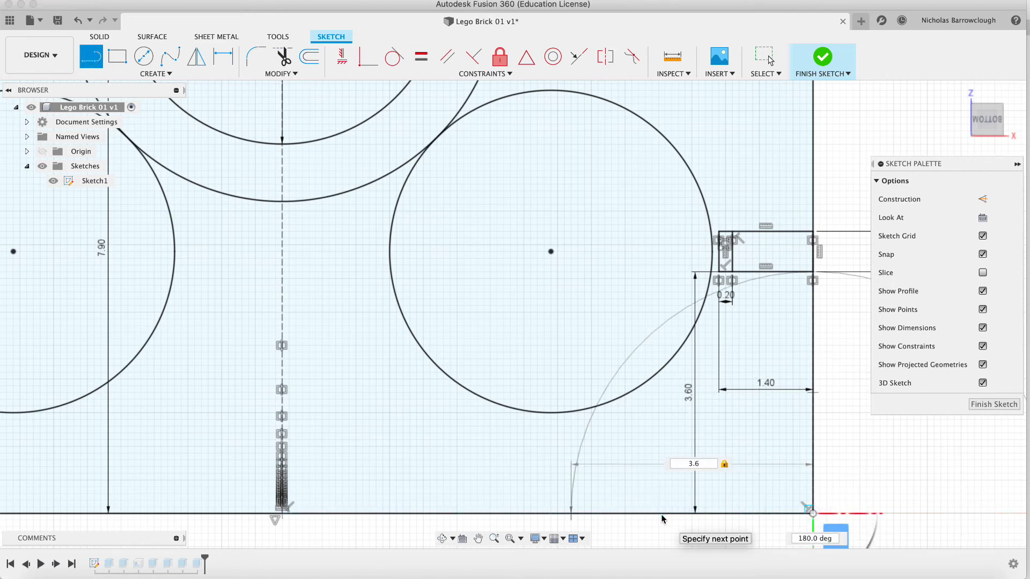
{"action": "key", "text": "Return"}
{"action": "key", "text": "Escape"}
Try to pick the new 3.60 mm line where it overlaps the outline's short edge, and undo the last change
{"action": "left_click", "coordinate": [755, 514]}
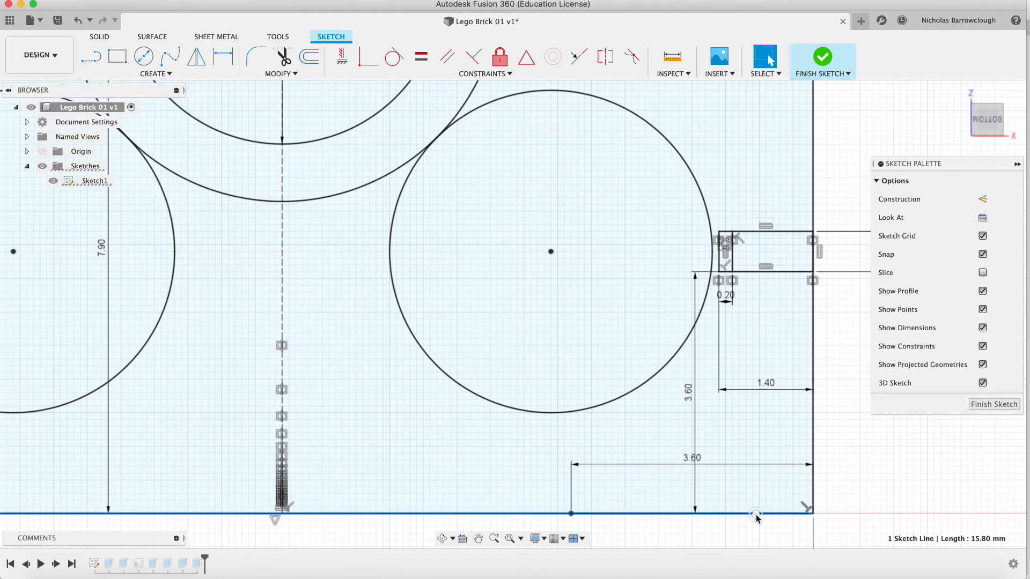
{"action": "right_click", "coordinate": [755, 516]}
{"action": "left_click", "coordinate": [637, 508]}
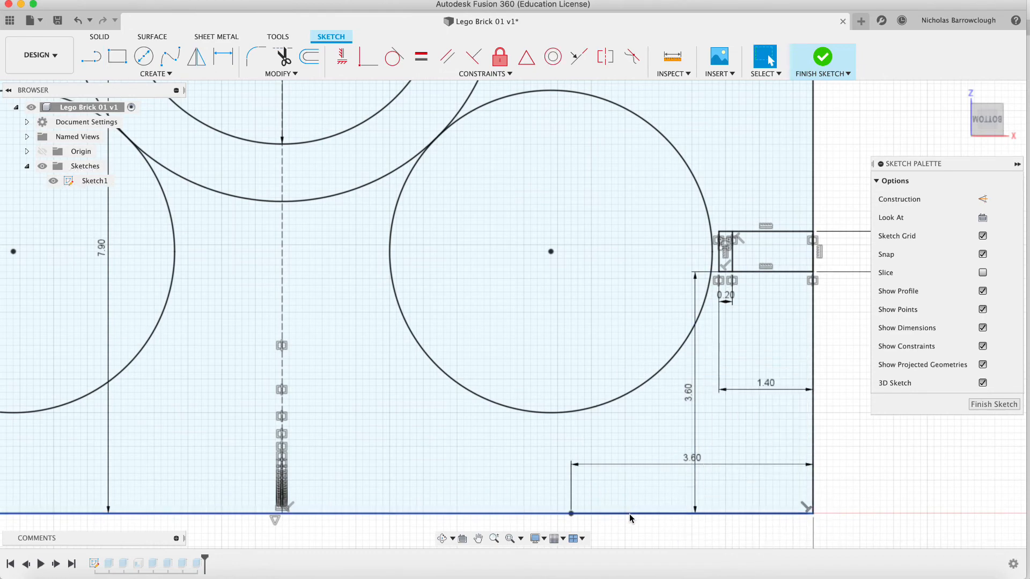
{"action": "left_click", "coordinate": [630, 516]}
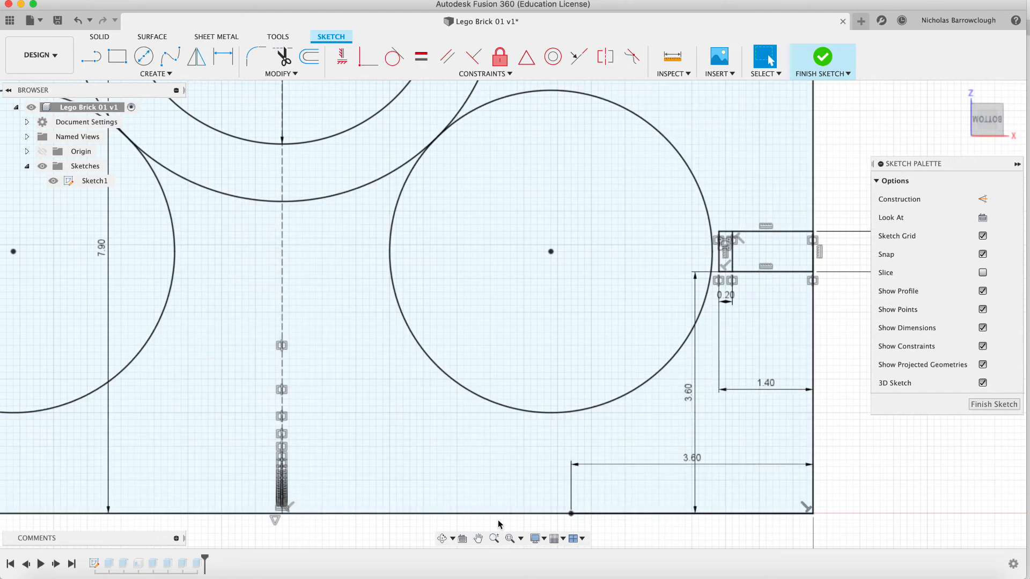
{"action": "left_click", "coordinate": [478, 539]}
{"action": "scroll", "coordinate": [596, 397], "scroll_direction": "up", "scroll_amount": 3}
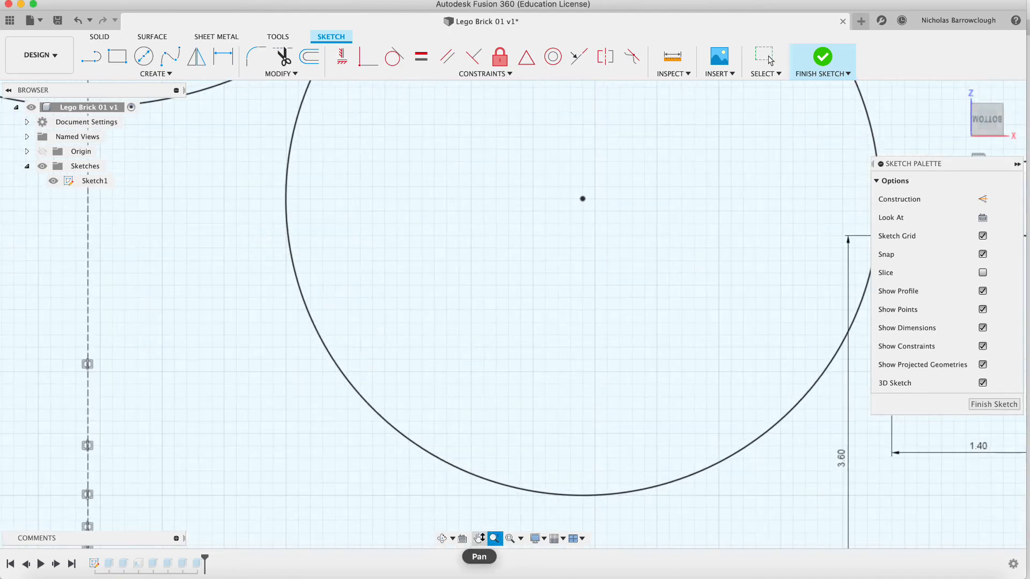
{"action": "left_click_drag", "start_coordinate": [623, 444], "coordinate": [474, 143]}
{"action": "left_click_drag", "start_coordinate": [728, 465], "coordinate": [528, 446]}
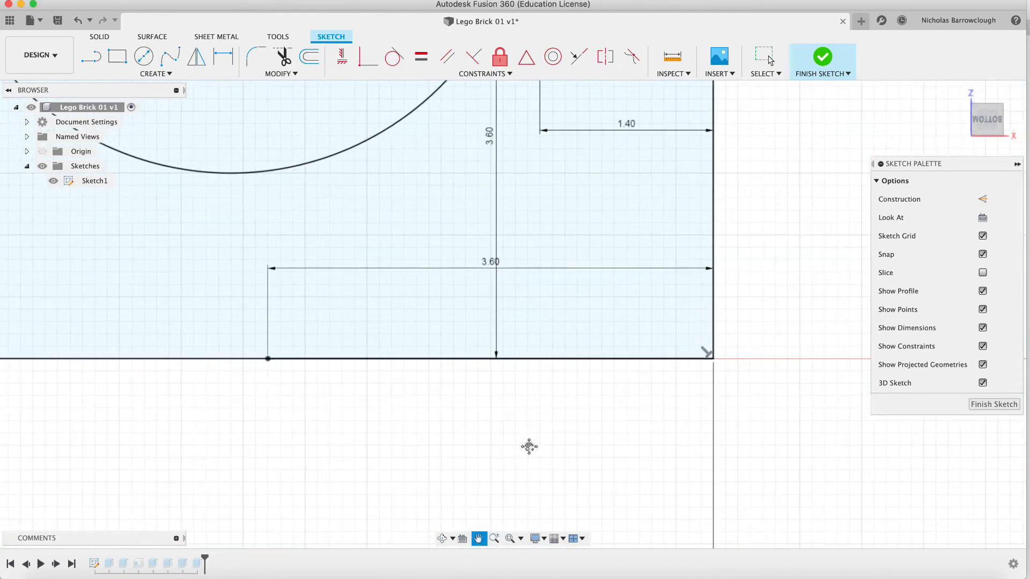
{"action": "key", "text": "Escape"}
{"action": "left_click", "coordinate": [457, 359]}
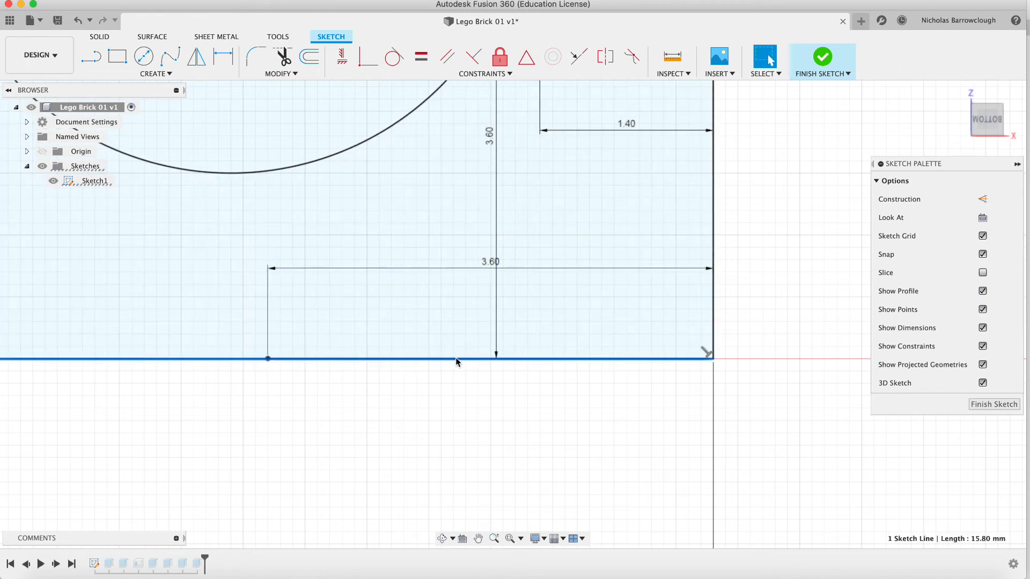
{"action": "double_click", "coordinate": [456, 359]}
{"action": "key", "text": "super+z"}
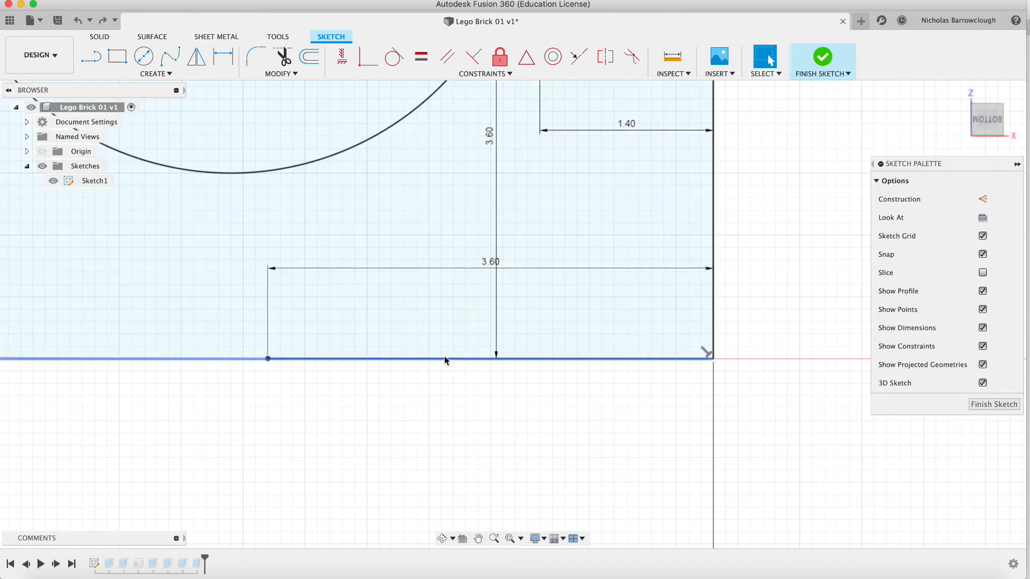
Select the 3.60 mm line on its own, clear the selection and undo the line
{"action": "left_click", "coordinate": [526, 361]}
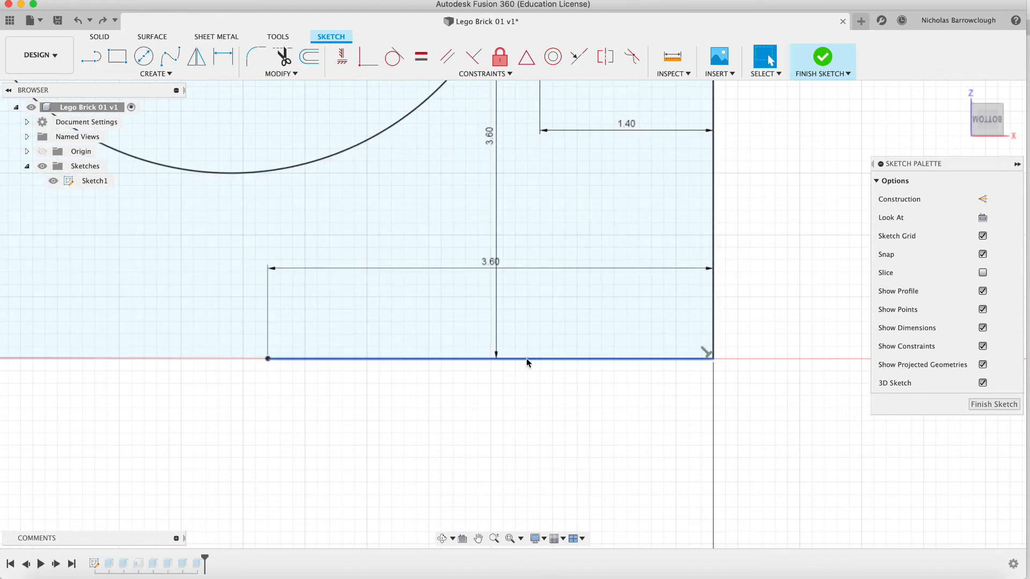
{"action": "left_click", "coordinate": [526, 360]}
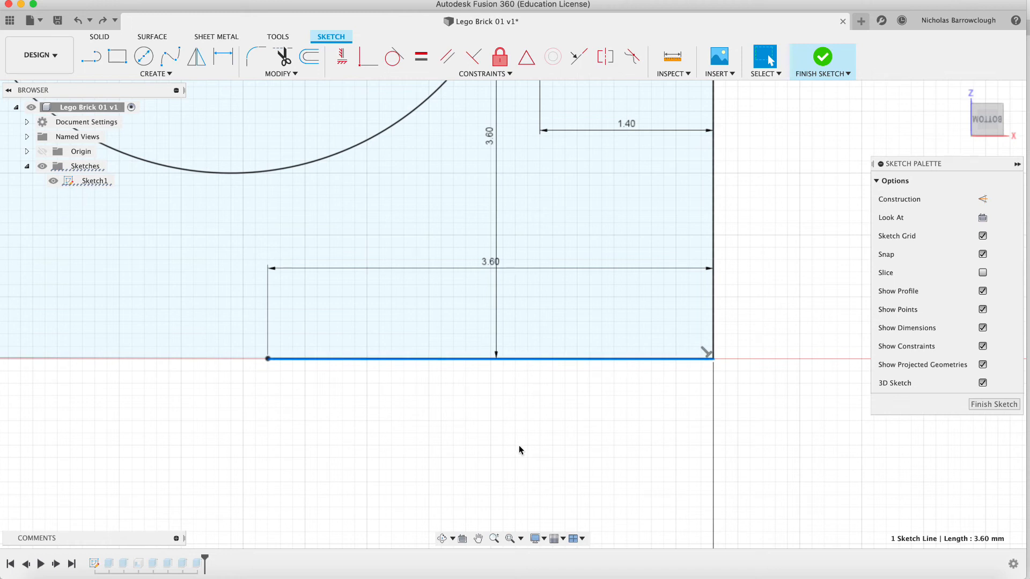
{"action": "left_click", "coordinate": [533, 430]}
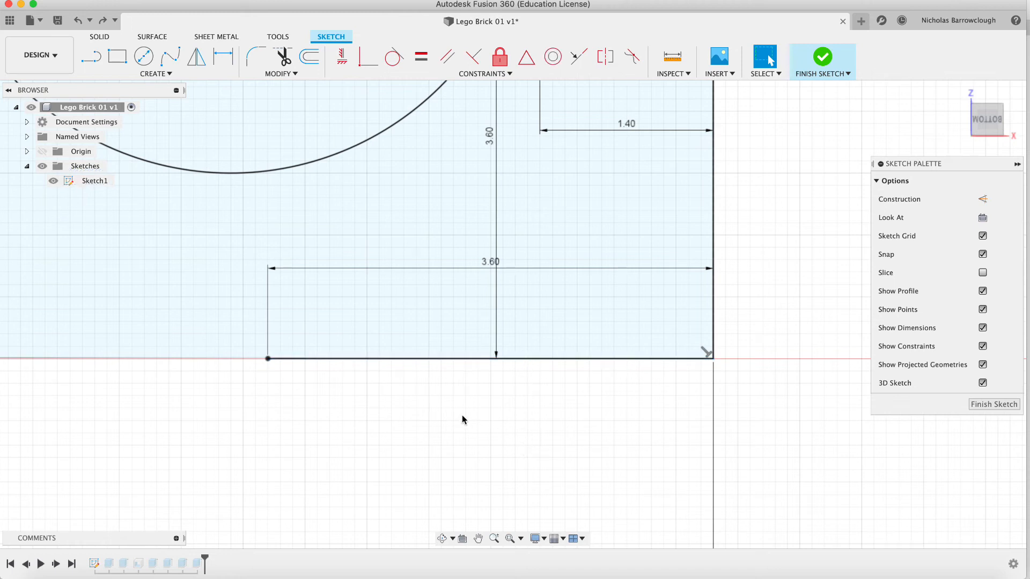
{"action": "key", "text": "super+z"}
{"action": "left_click", "coordinate": [534, 360]}
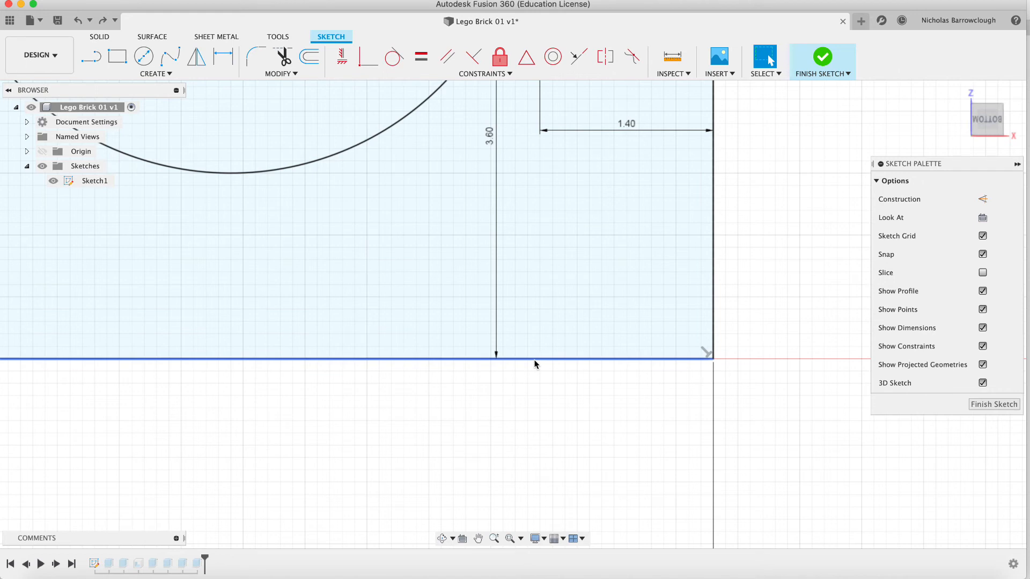
Redraw the line along the outline's short edge from the same corner with a length of 3.6 mm
{"action": "left_click", "coordinate": [91, 56]}
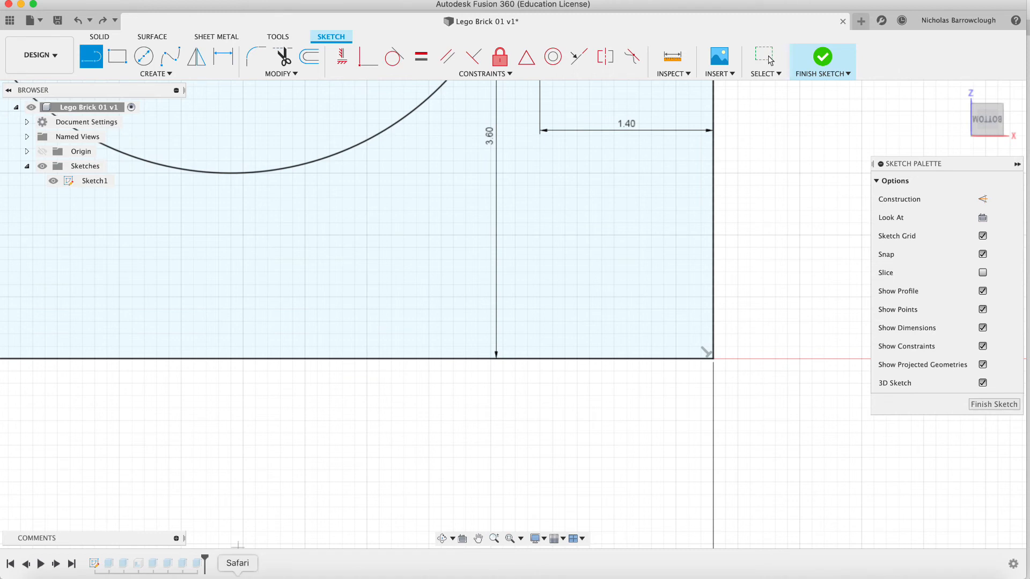
{"action": "left_click_drag", "start_coordinate": [713, 358], "coordinate": [521, 361]}
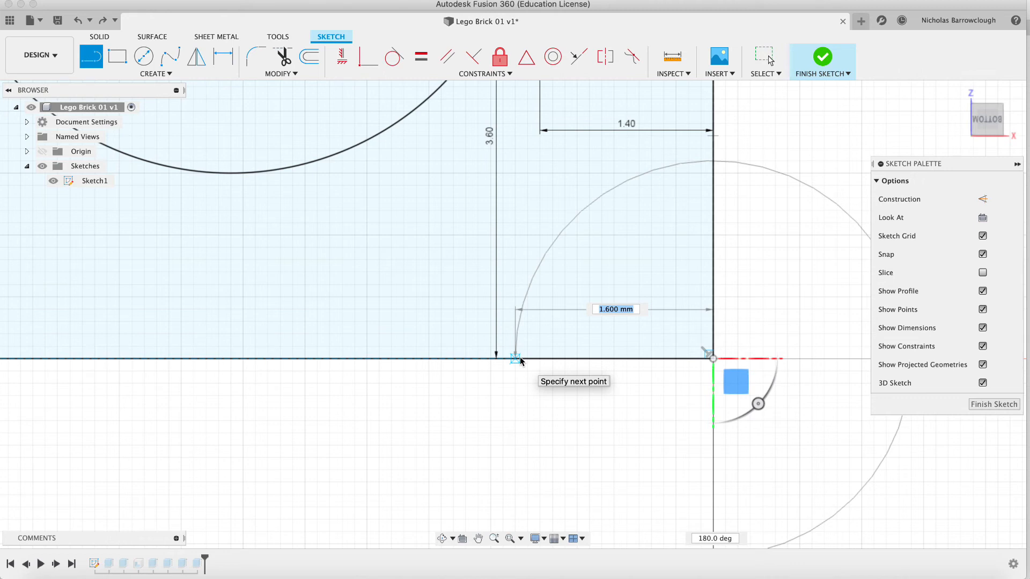
{"action": "type", "text": "3.6"}
{"action": "key", "text": "Return"}
{"action": "key", "text": "Escape"}
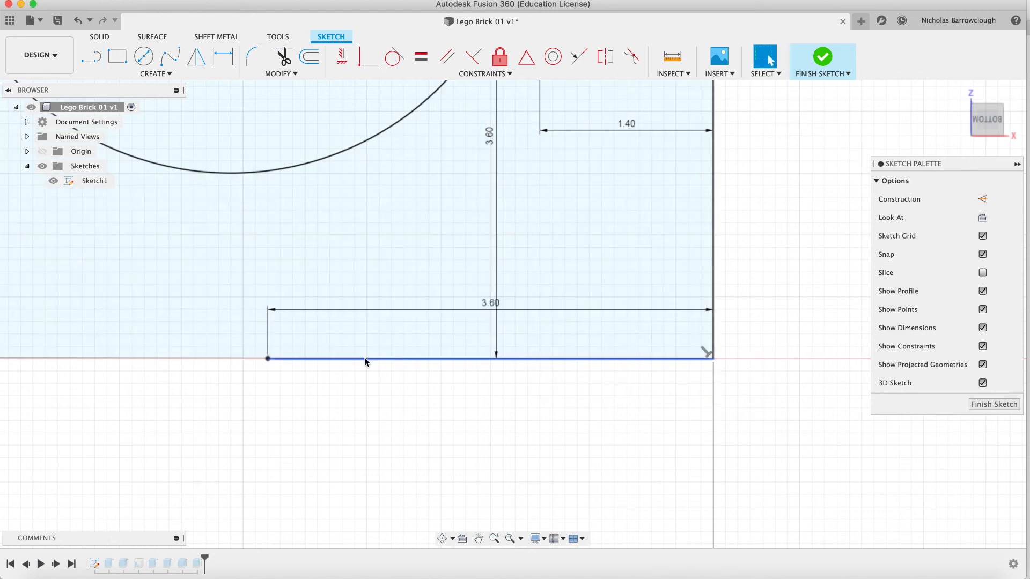
Convert the 3.60 mm line on the short edge to a construction line
{"action": "left_click", "coordinate": [365, 357]}
{"action": "right_click", "coordinate": [365, 358]}
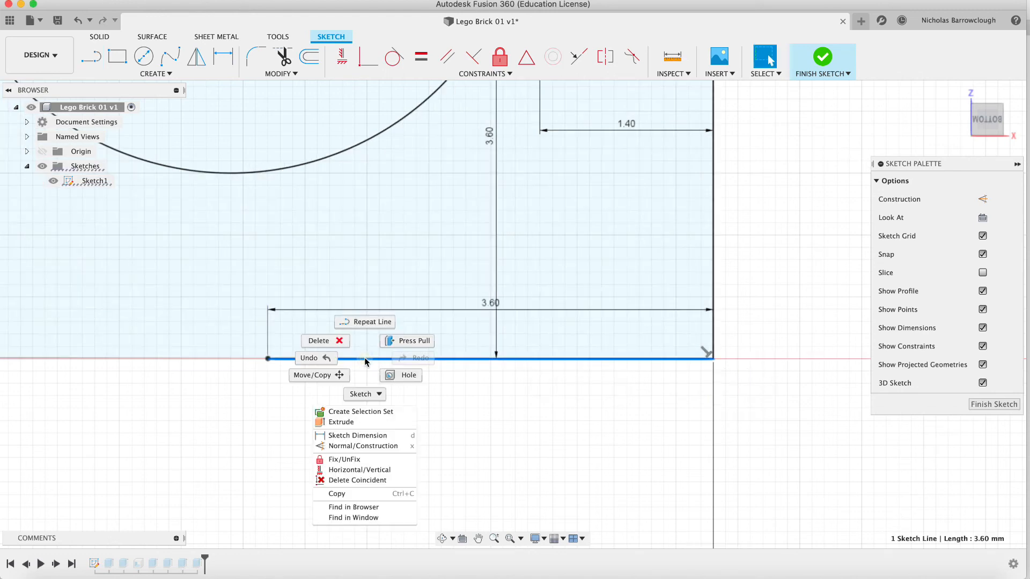
{"action": "left_click", "coordinate": [352, 447]}
{"action": "left_click", "coordinate": [475, 443]}
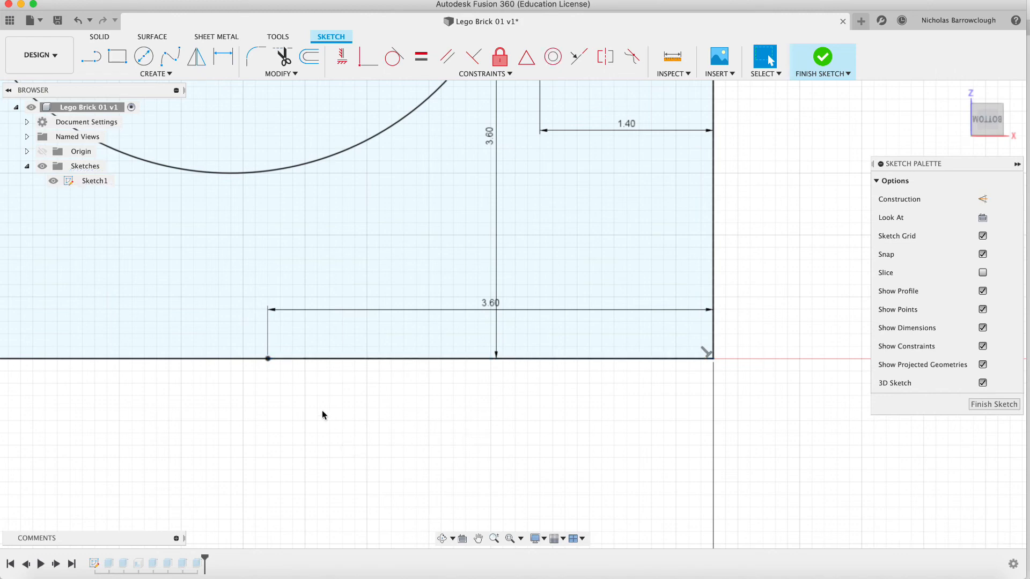
Examine the length, width and tip dimensions of the long-wall rib near the corner as a guide for the end-wall rib
{"action": "scroll", "coordinate": [322, 415], "scroll_direction": "down", "scroll_amount": 2}
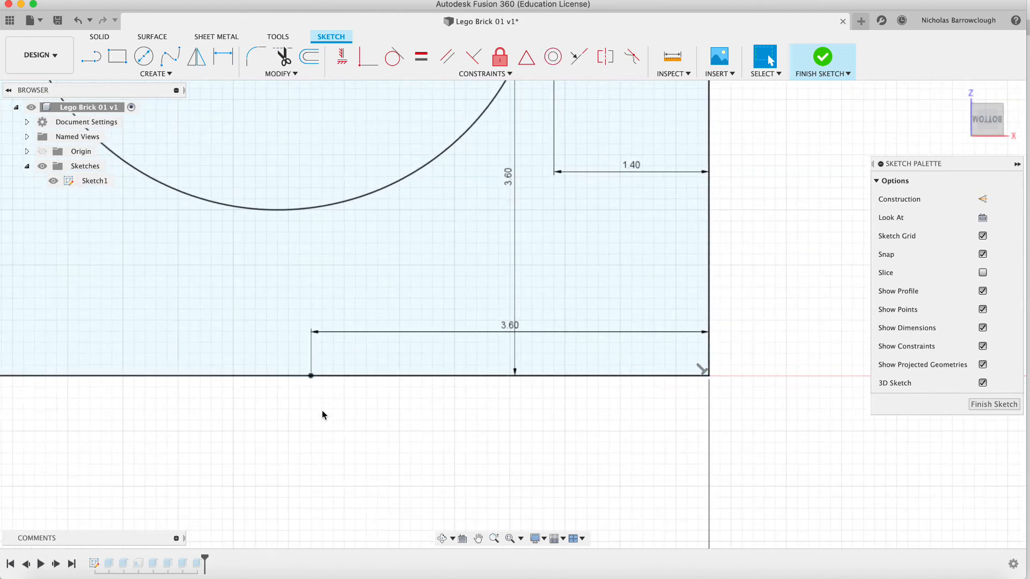
{"action": "scroll", "coordinate": [323, 415], "scroll_direction": "left", "scroll_amount": 3}
{"action": "scroll", "coordinate": [323, 415], "scroll_direction": "up", "scroll_amount": 3}
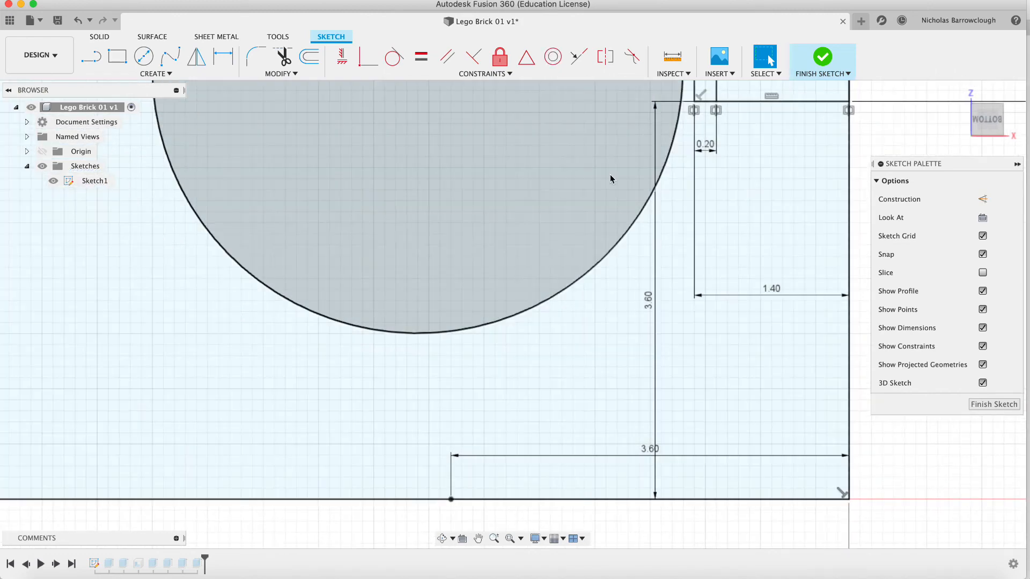
{"action": "scroll", "coordinate": [579, 392], "scroll_direction": "up", "scroll_amount": 3}
{"action": "scroll", "coordinate": [580, 391], "scroll_direction": "up", "scroll_amount": 2}
{"action": "scroll", "coordinate": [580, 392], "scroll_direction": "right", "scroll_amount": 2}
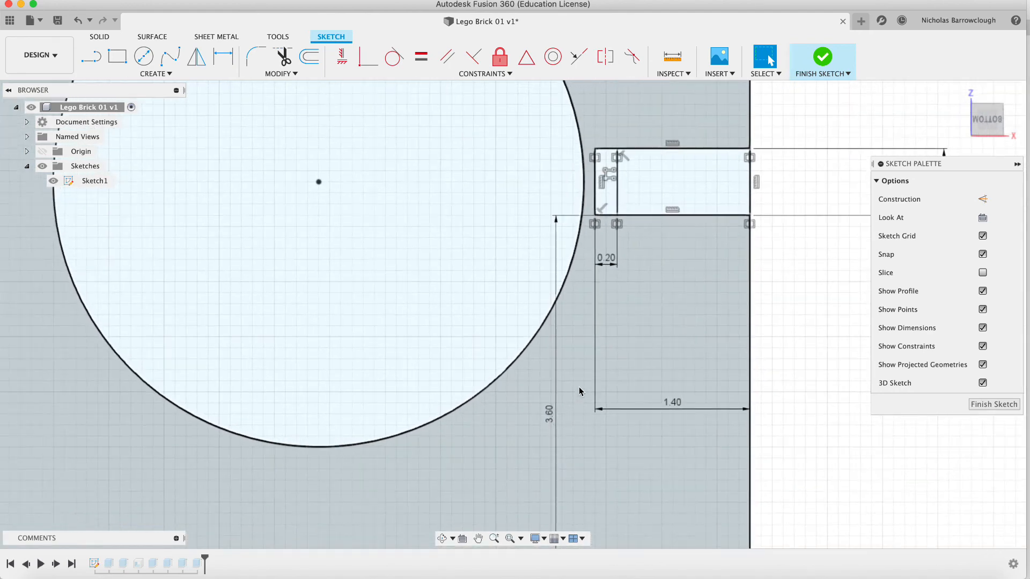
{"action": "scroll", "coordinate": [720, 254], "scroll_direction": "right", "scroll_amount": 3}
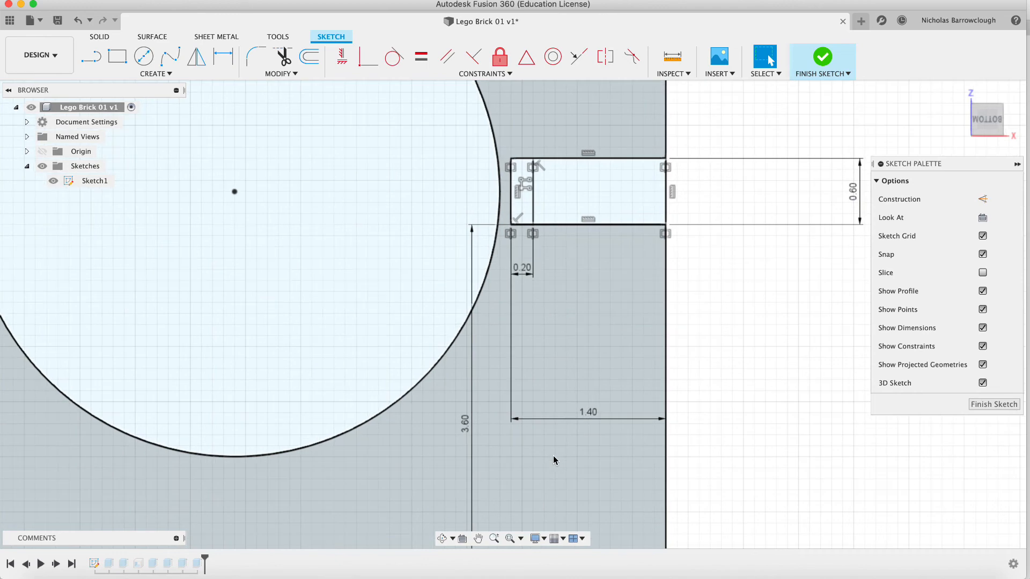
{"action": "scroll", "coordinate": [553, 456], "scroll_direction": "down", "scroll_amount": 5}
{"action": "scroll", "coordinate": [552, 456], "scroll_direction": "left", "scroll_amount": 5}
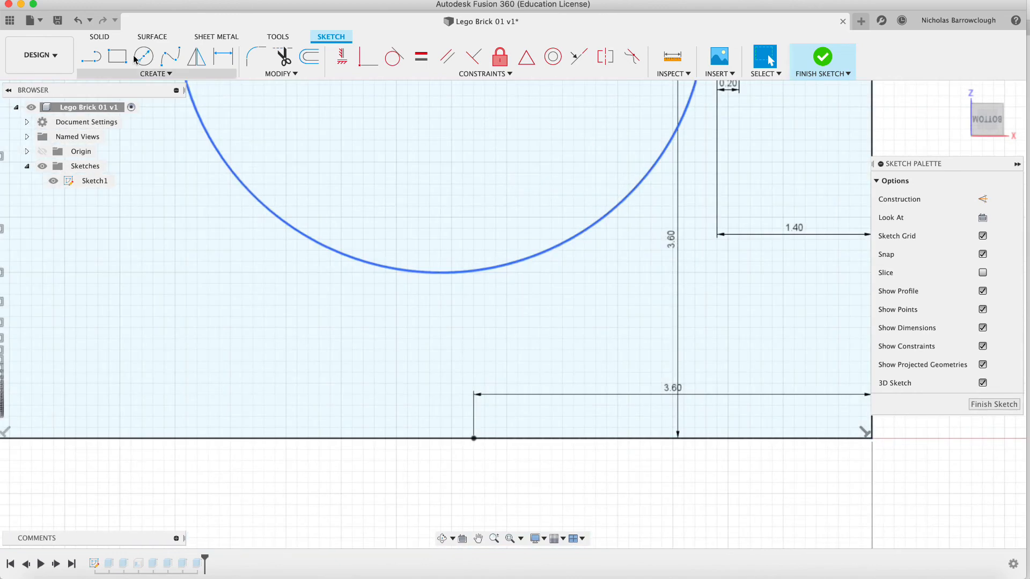
Draw the end-wall rib as a rectangle 1.4 mm long and 0.6 mm wide from the free end of the 3.6 mm construction line
{"action": "left_click", "coordinate": [117, 56]}
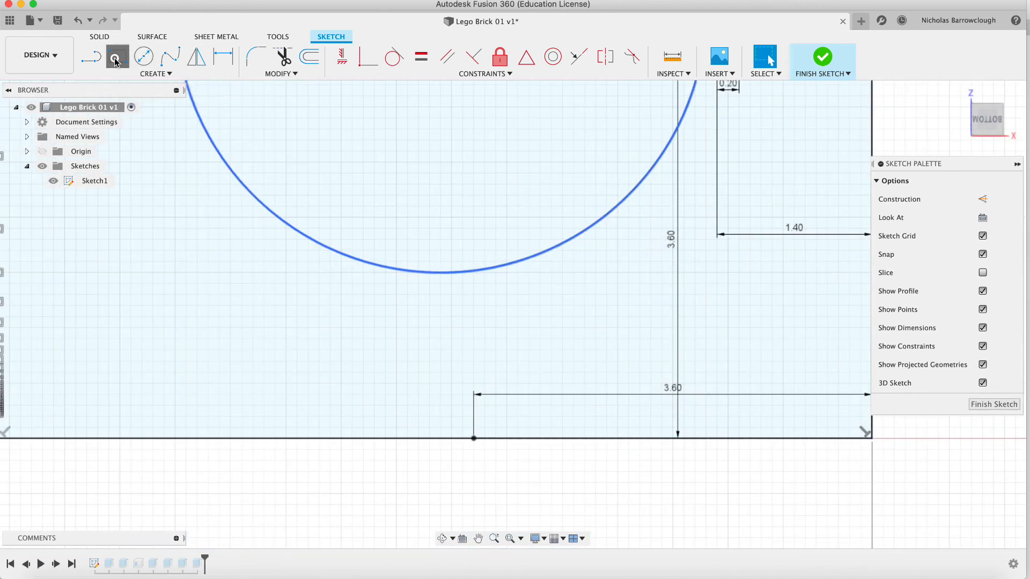
{"action": "left_click", "coordinate": [473, 439]}
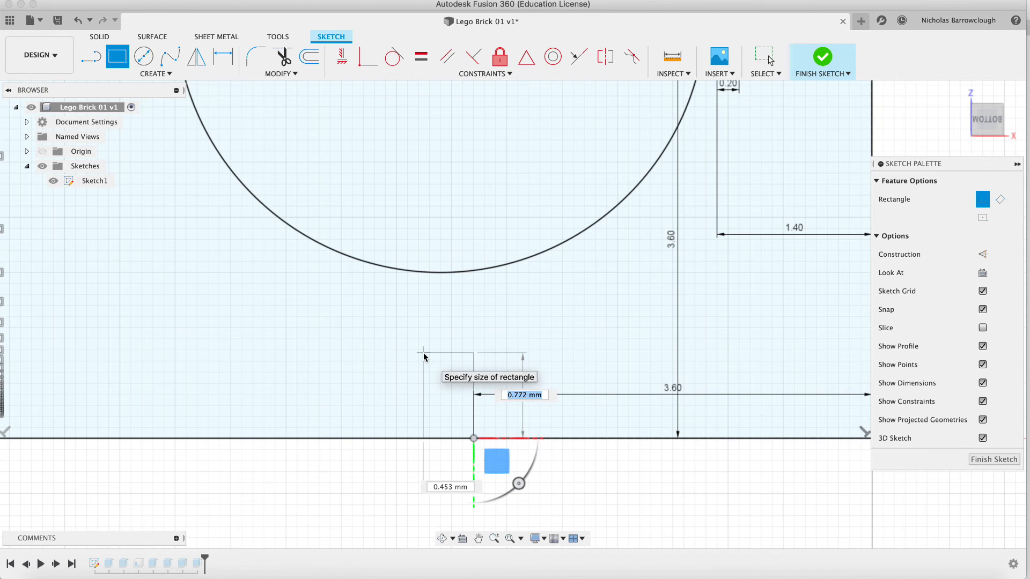
{"action": "type", "text": "1.4"}
{"action": "key", "text": "Tab"}
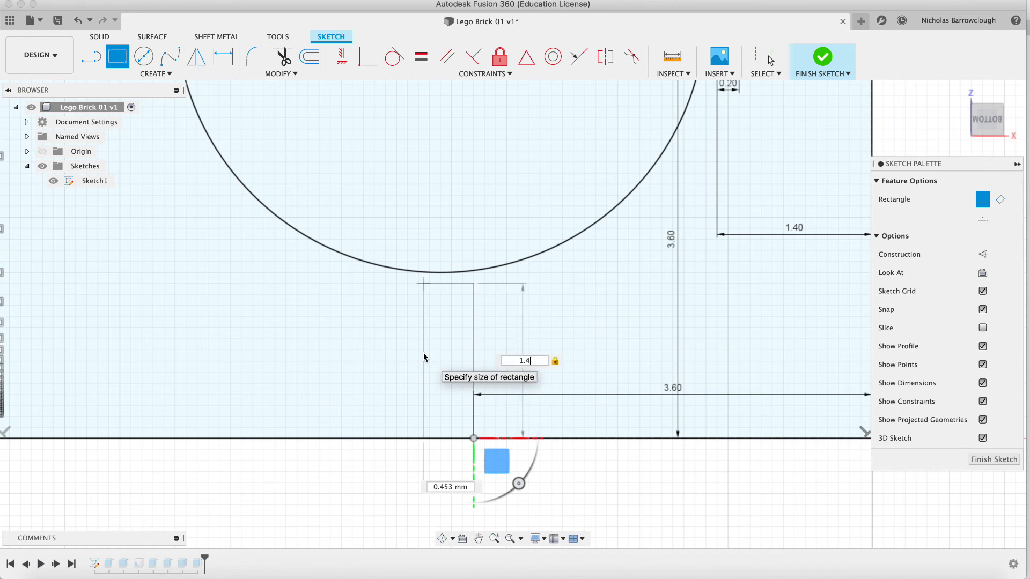
{"action": "type", "text": "0.6"}
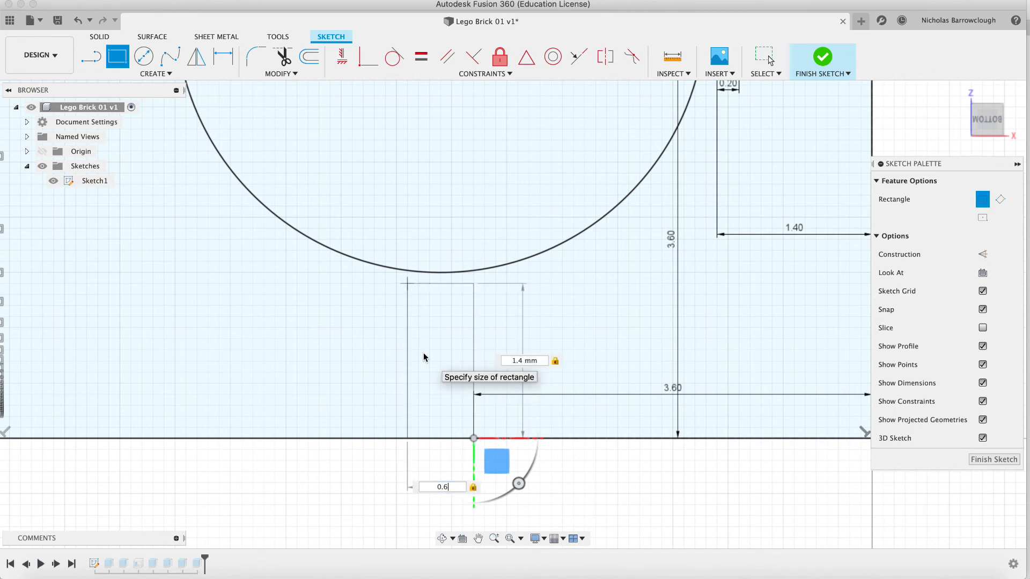
{"action": "key", "text": "Return"}
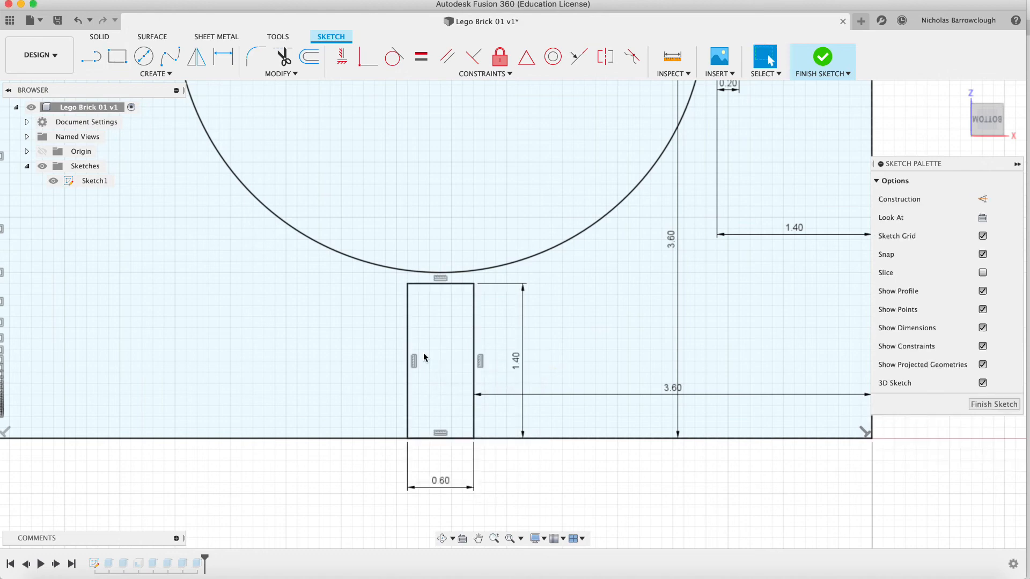
Draw a 1.2 mm by 0.6 mm rectangle from the same corner inside the end-wall rib to divide off its tip
{"action": "left_click", "coordinate": [118, 57]}
{"action": "key", "text": "r"}
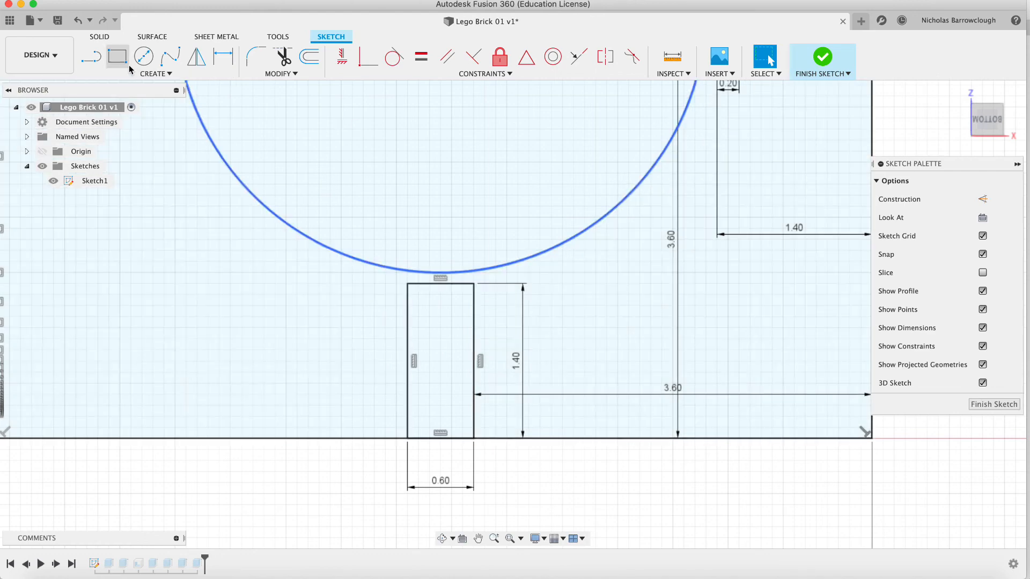
{"action": "left_click", "coordinate": [475, 438]}
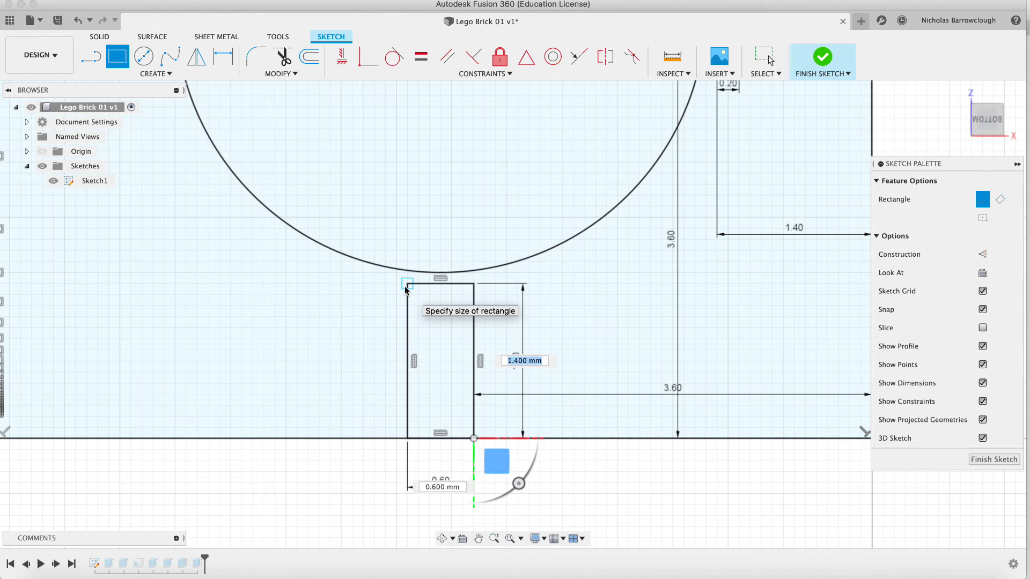
{"action": "type", "text": "1"}
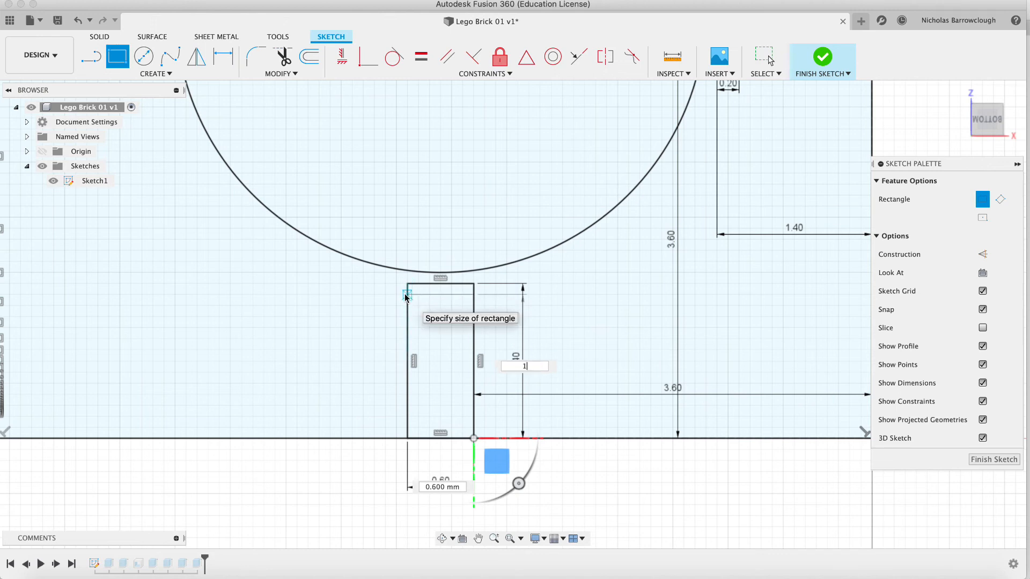
{"action": "type", "text": ".2"}
{"action": "key", "text": "Tab"}
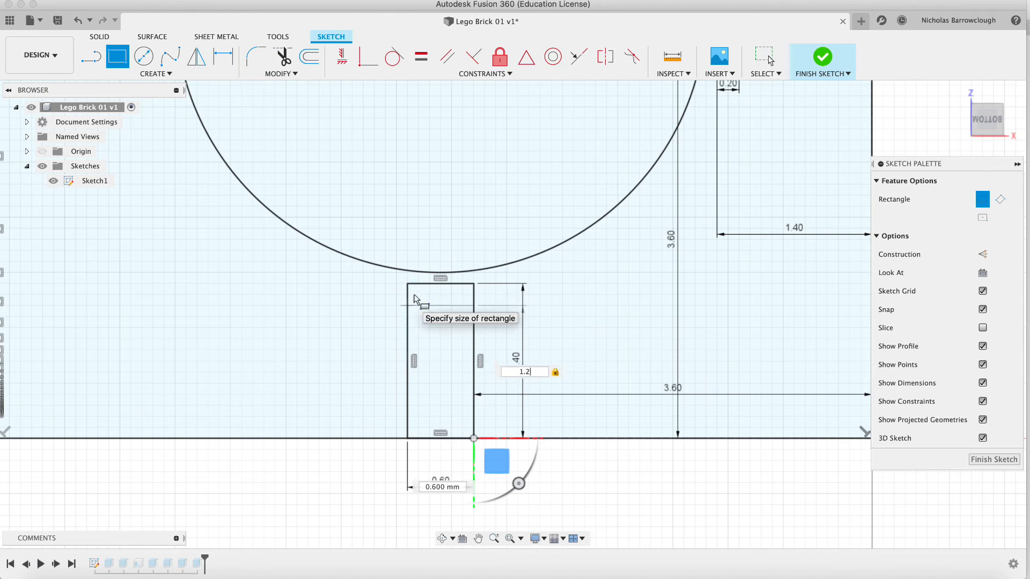
{"action": "key", "text": "Return"}
{"action": "key", "text": "Escape"}
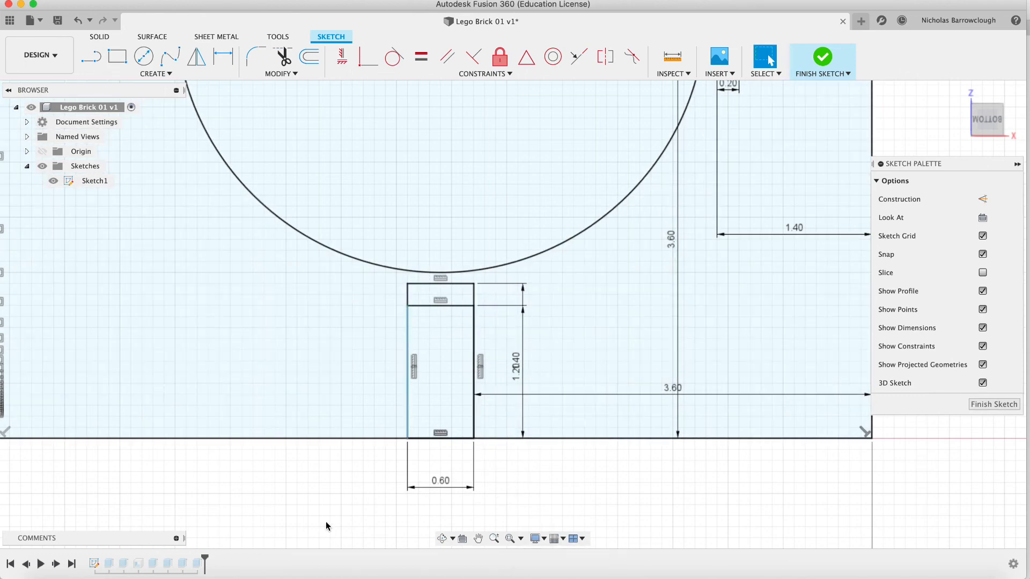
Draw a 3.6 mm line along the short edge from the outline's opposite corner and convert it to a construction line
{"action": "scroll", "coordinate": [280, 486], "scroll_direction": "down", "scroll_amount": 5}
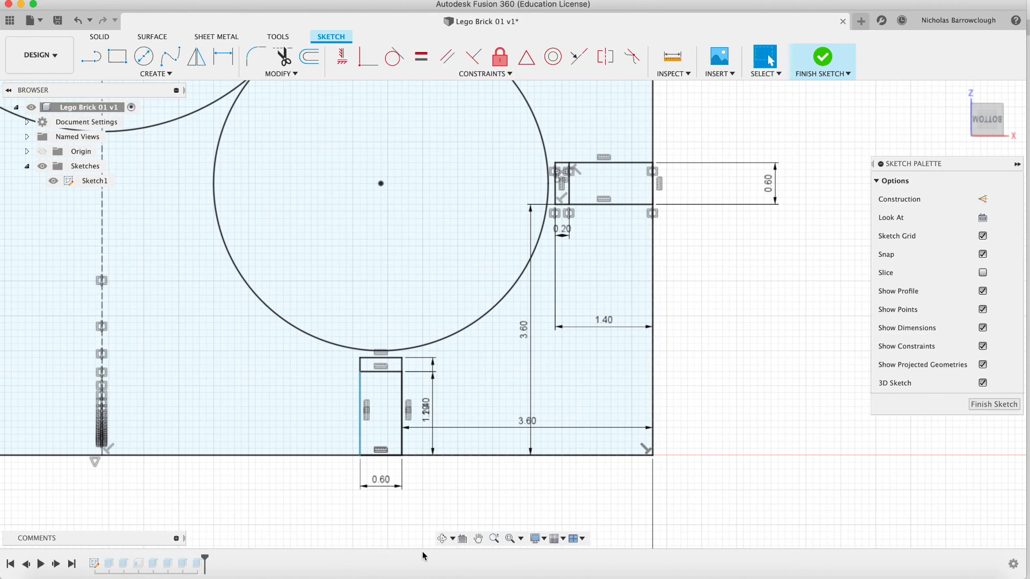
{"action": "left_click", "coordinate": [478, 538]}
{"action": "mouse_move", "coordinate": [280, 395]}
{"action": "left_mouse_down"}
{"action": "mouse_move", "coordinate": [433, 347]}
{"action": "mouse_move", "coordinate": [501, 350]}
{"action": "mouse_move", "coordinate": [329, 361]}
{"action": "left_mouse_up"}
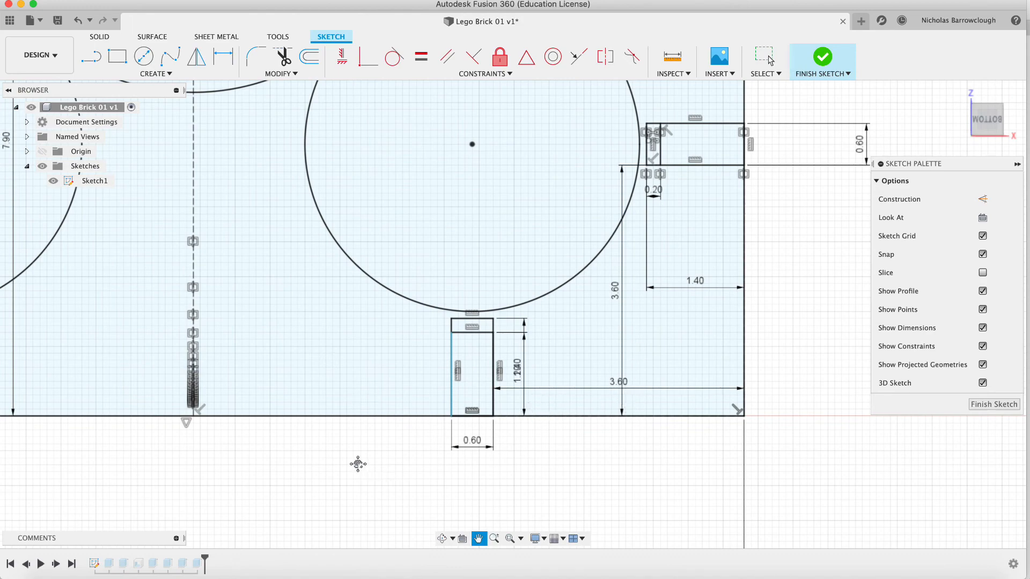
{"action": "mouse_move", "coordinate": [356, 462]}
{"action": "left_mouse_down"}
{"action": "mouse_move", "coordinate": [817, 410]}
{"action": "mouse_move", "coordinate": [845, 416]}
{"action": "left_mouse_up"}
{"action": "left_click_drag", "start_coordinate": [308, 415], "coordinate": [546, 428]}
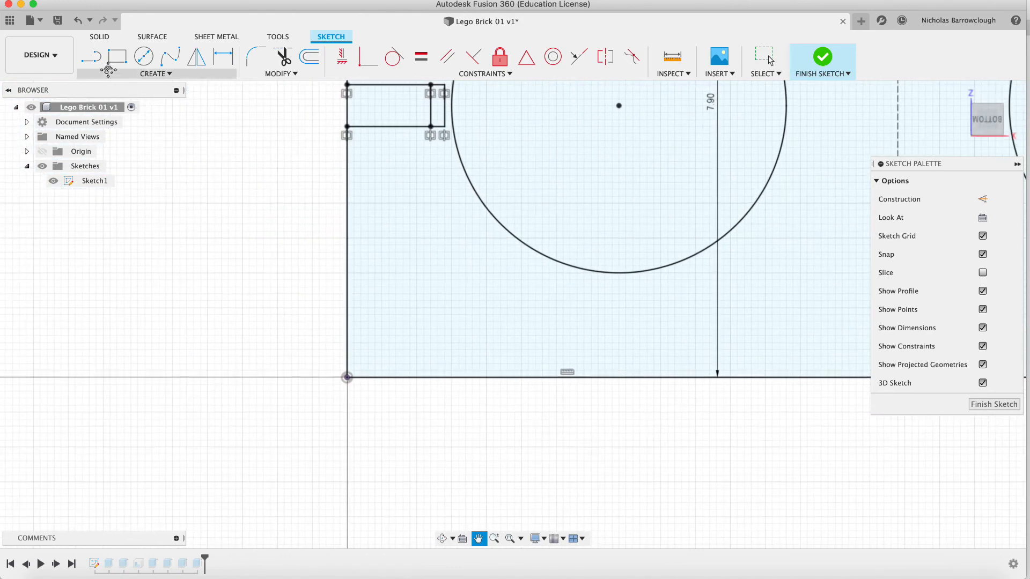
{"action": "left_click", "coordinate": [91, 56]}
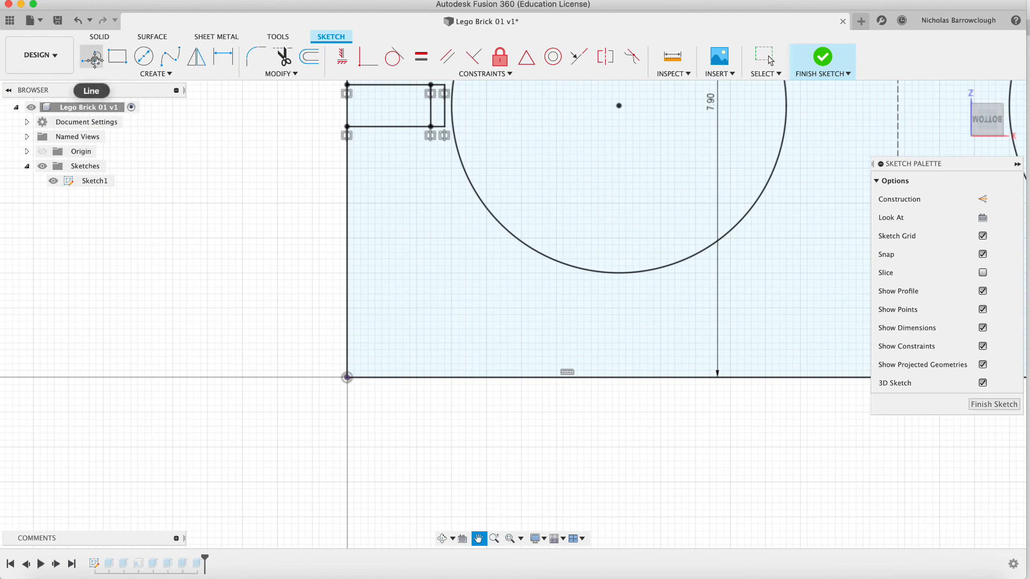
{"action": "left_click", "coordinate": [347, 377]}
{"action": "type", "text": "3.6"}
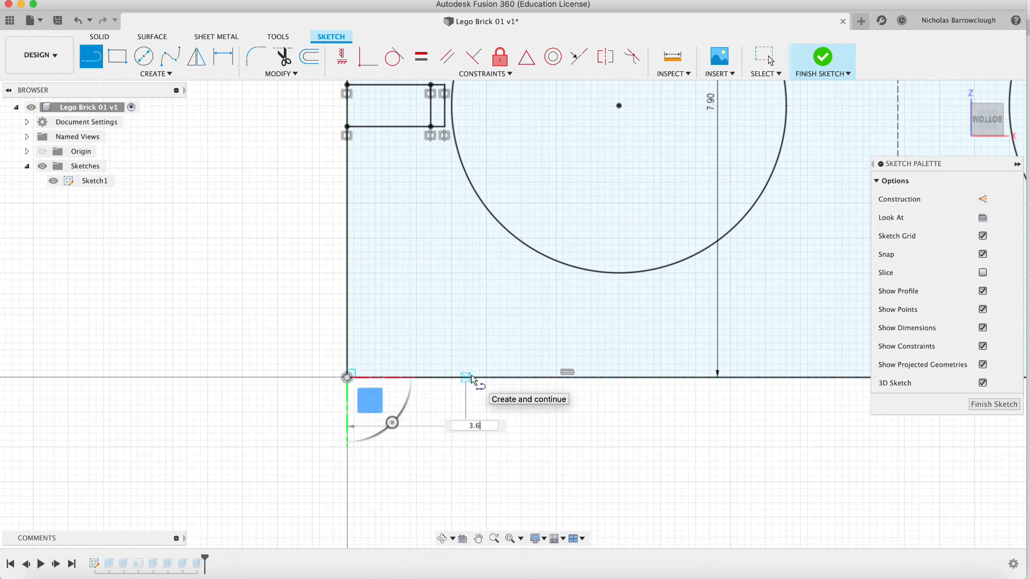
{"action": "key", "text": "Return"}
{"action": "key", "text": "Escape"}
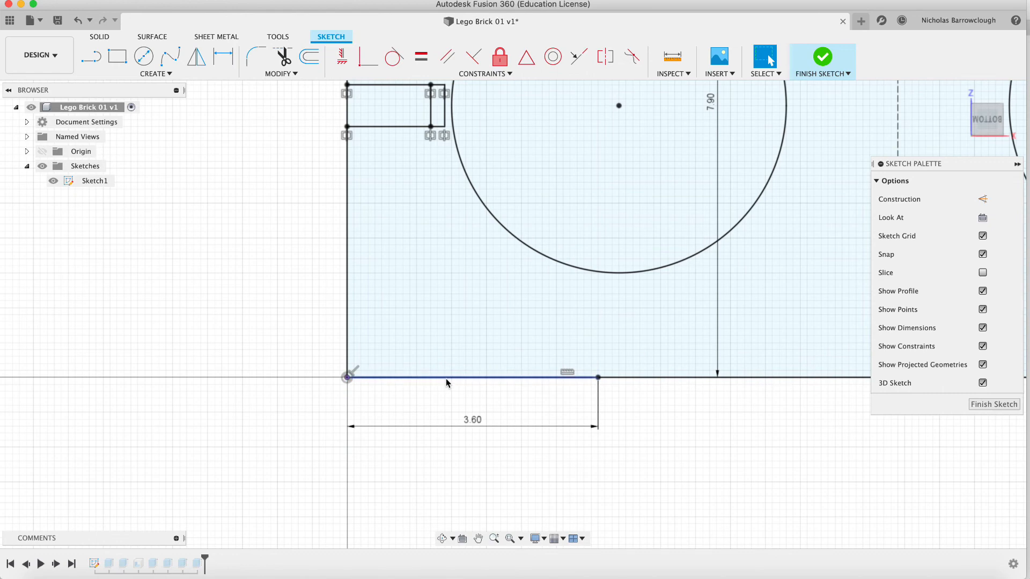
{"action": "right_click", "coordinate": [446, 378]}
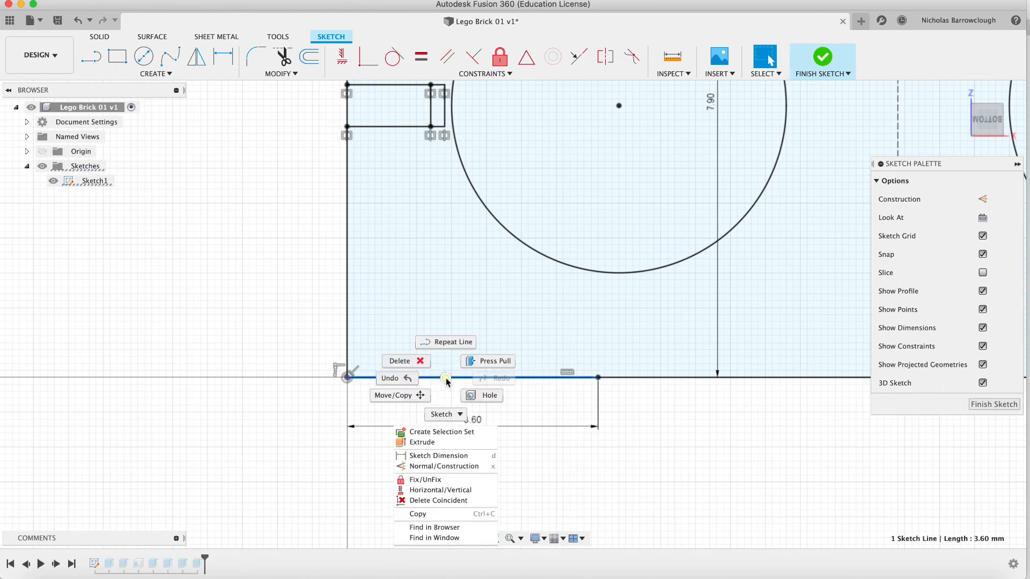
{"action": "left_click", "coordinate": [436, 466]}
Draw a 1.4 mm by 0.6 mm rectangle from the new construction line's free end, with a shorter same-width rectangle inside dividing off its tip
{"action": "key", "text": "r"}
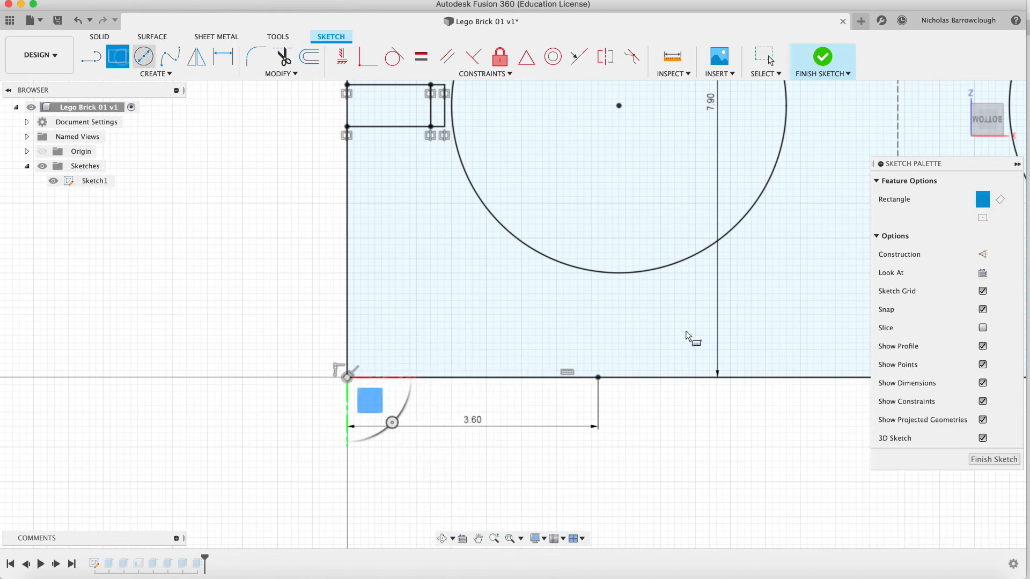
{"action": "left_click", "coordinate": [598, 378]}
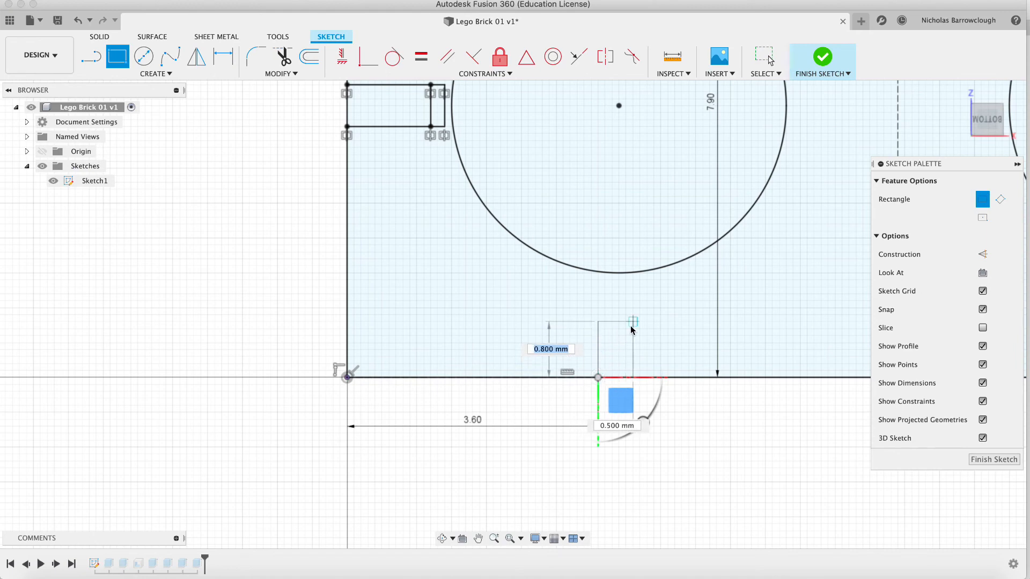
{"action": "scroll", "coordinate": [630, 329], "scroll_direction": "right", "scroll_amount": 10}
{"action": "scroll", "coordinate": [631, 327], "scroll_direction": "right", "scroll_amount": 7}
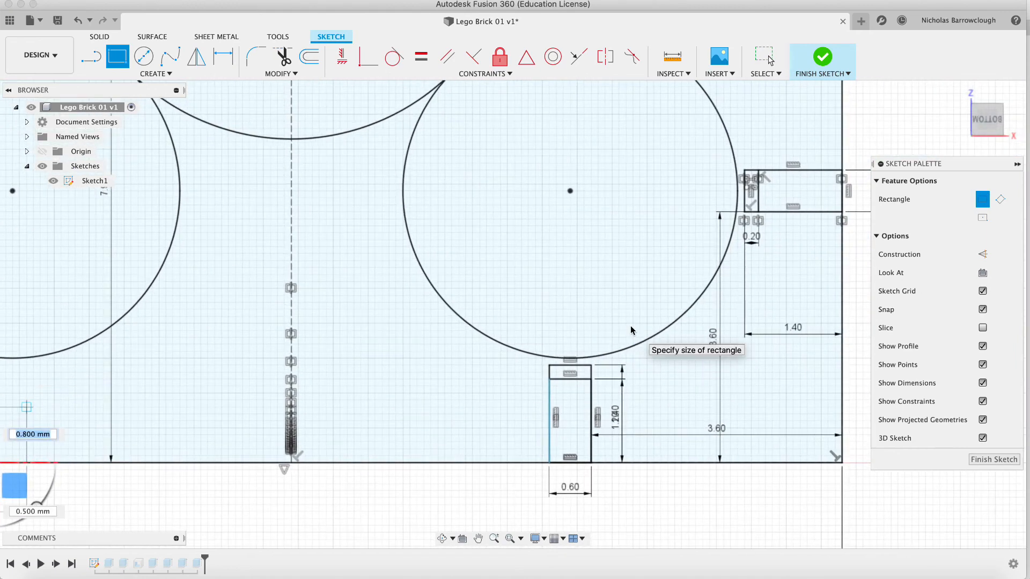
{"action": "scroll", "coordinate": [631, 330], "scroll_direction": "down", "scroll_amount": 3}
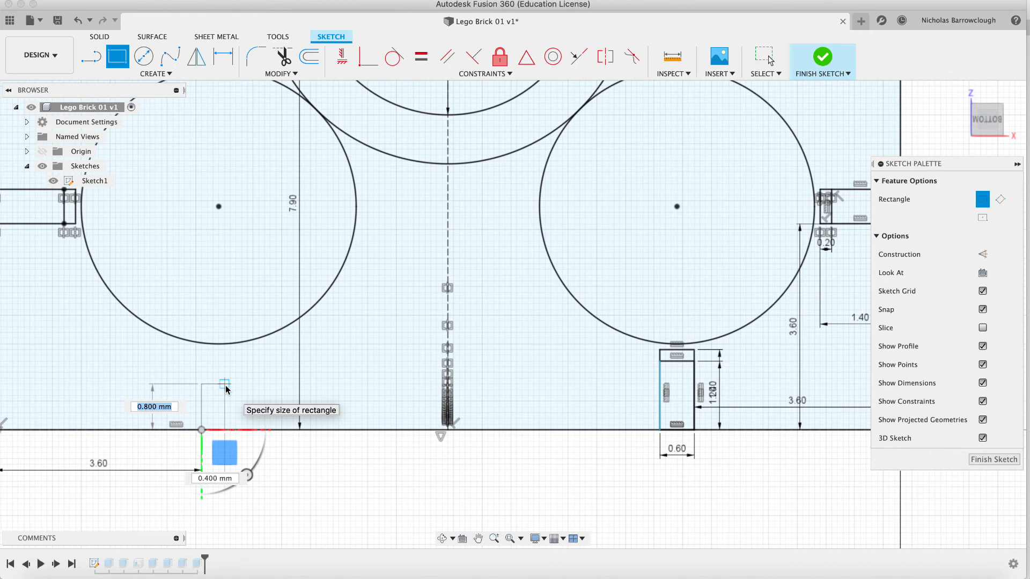
{"action": "type", "text": "1.4"}
{"action": "key", "text": "Tab"}
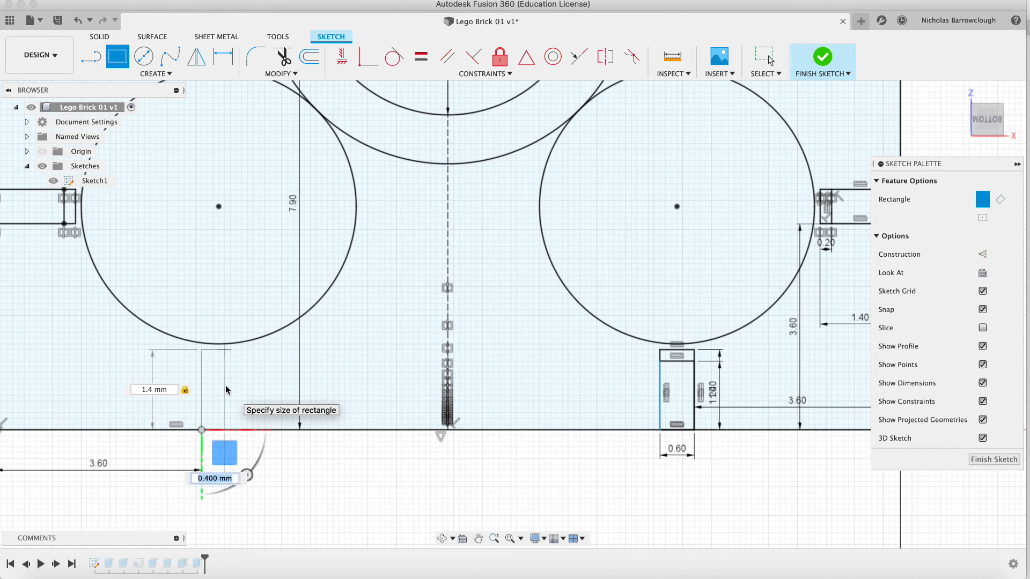
{"action": "type", "text": "0.6"}
{"action": "key", "text": "Tab"}
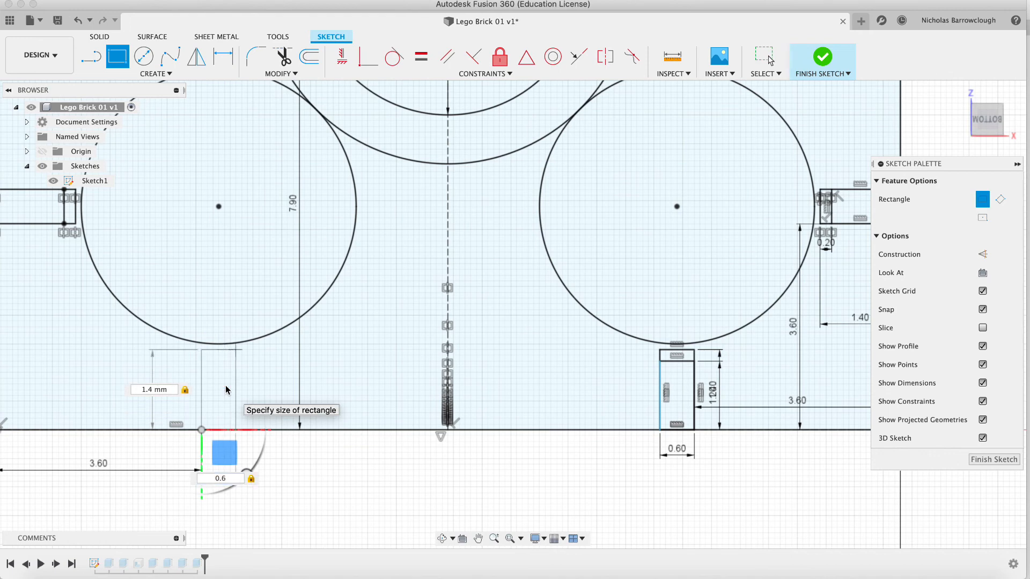
{"action": "key", "text": "Return"}
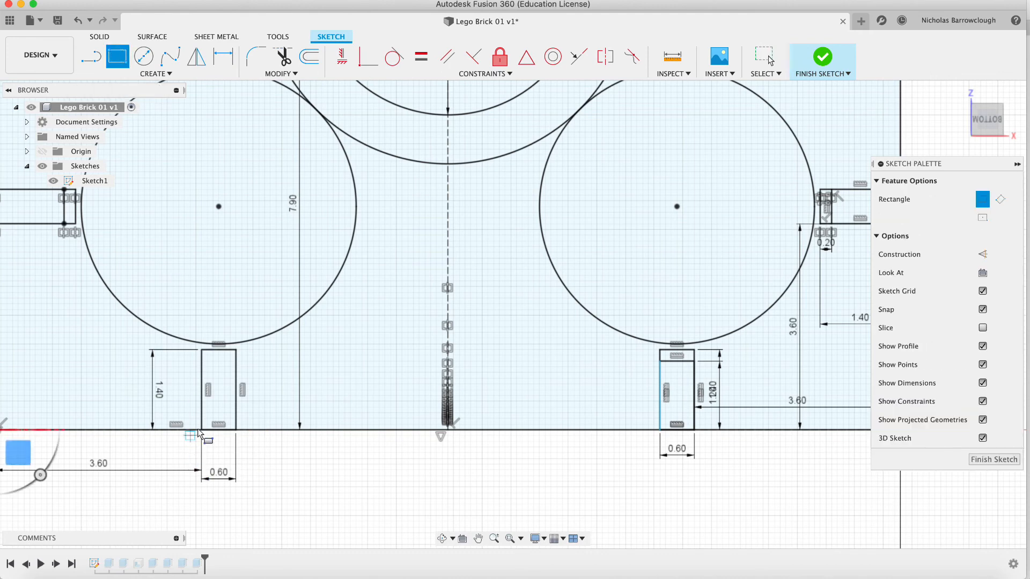
{"action": "left_click", "coordinate": [201, 430]}
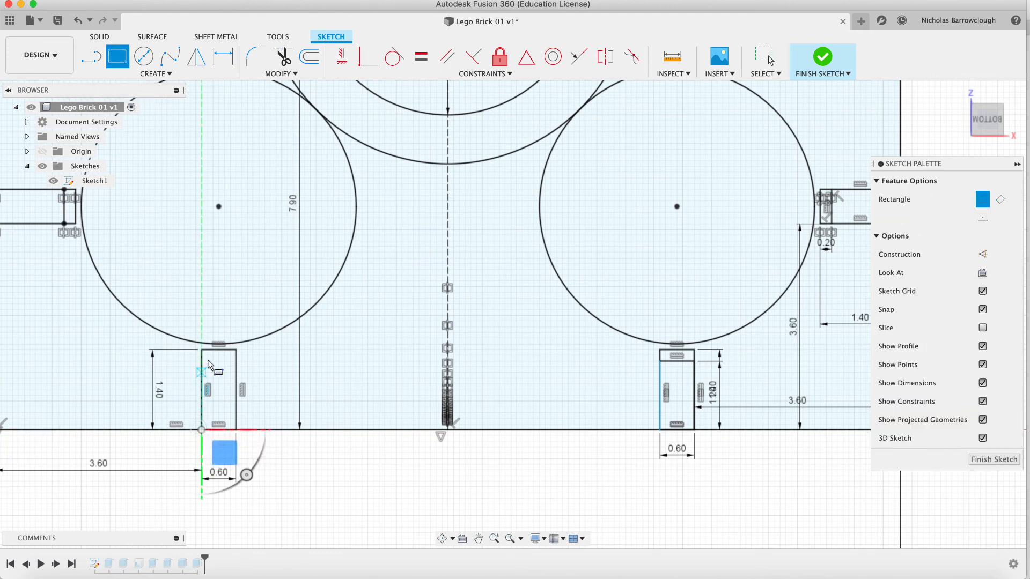
{"action": "left_click", "coordinate": [236, 361]}
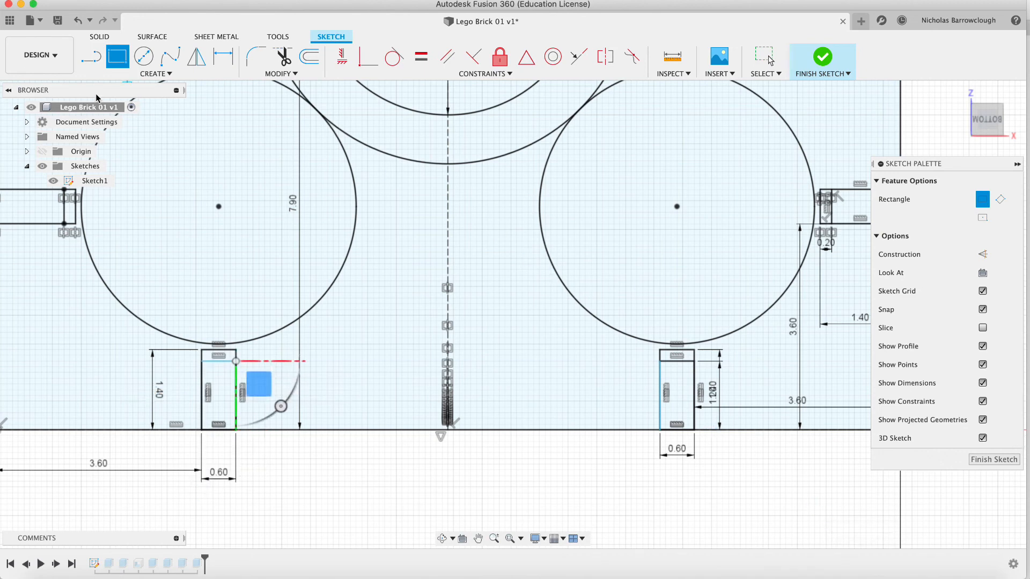
Start a sketch Mirror and select the side, end and tip-dividing lines of the newly drawn end-wall rib as objects
{"action": "left_click", "coordinate": [196, 57]}
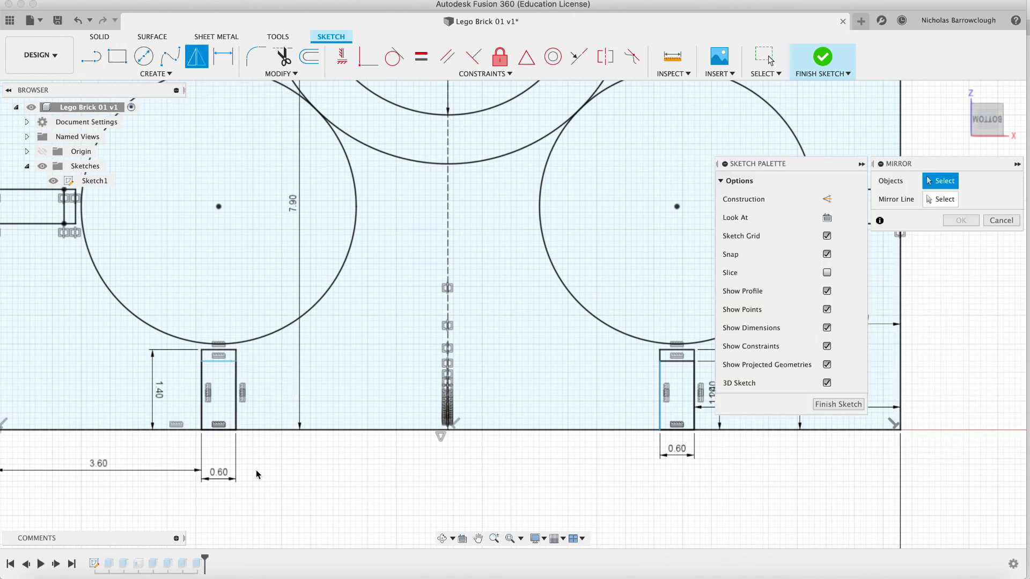
{"action": "left_click", "coordinate": [215, 363]}
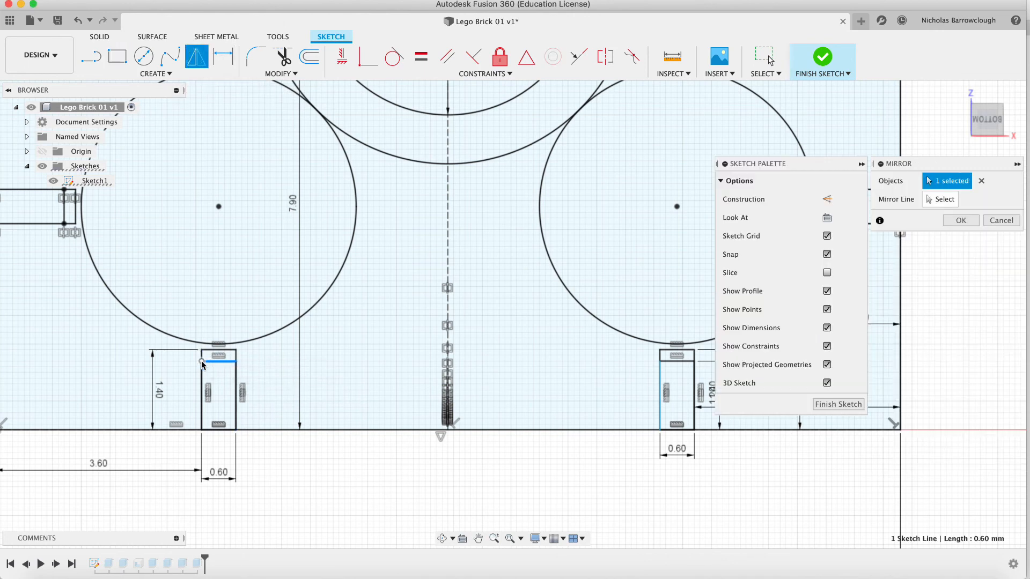
{"action": "left_click", "coordinate": [201, 376]}
{"action": "left_click", "coordinate": [236, 377]}
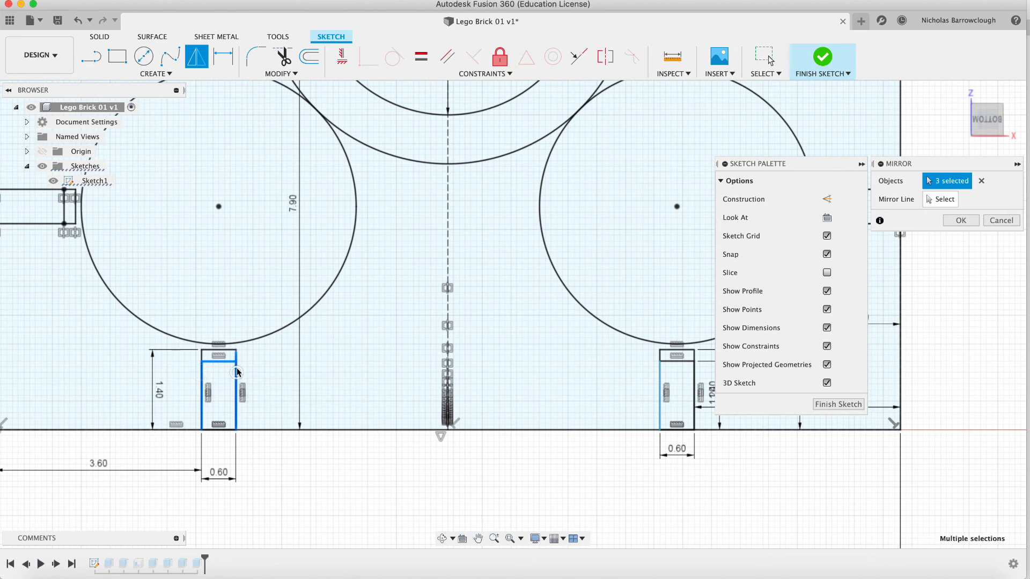
{"action": "left_click", "coordinate": [202, 351]}
{"action": "left_click", "coordinate": [232, 360]}
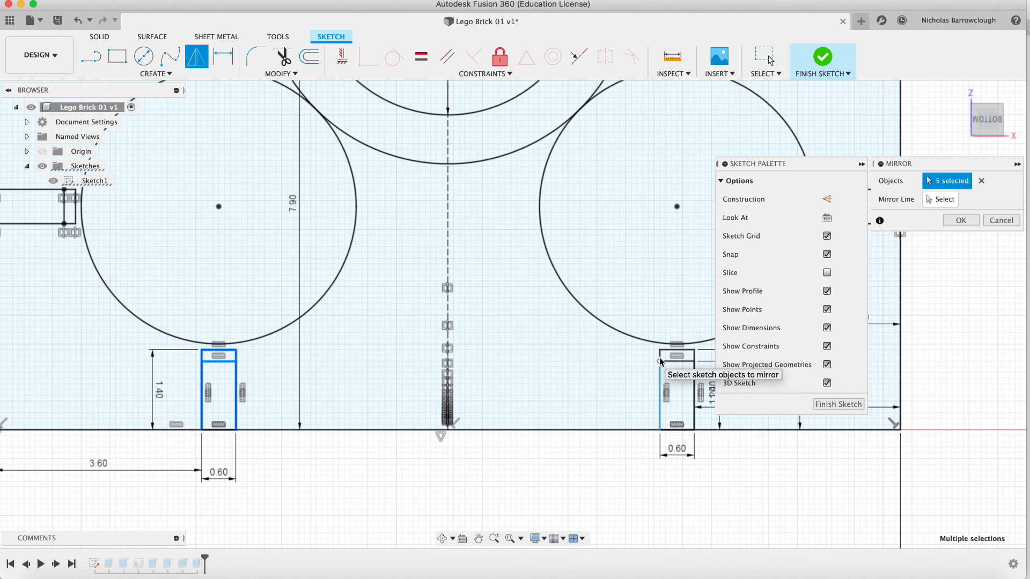
Add the side, end and tip-dividing lines of the other rib on the same end wall to the mirror objects
{"action": "scroll", "coordinate": [543, 371], "scroll_direction": "up", "scroll_amount": 5}
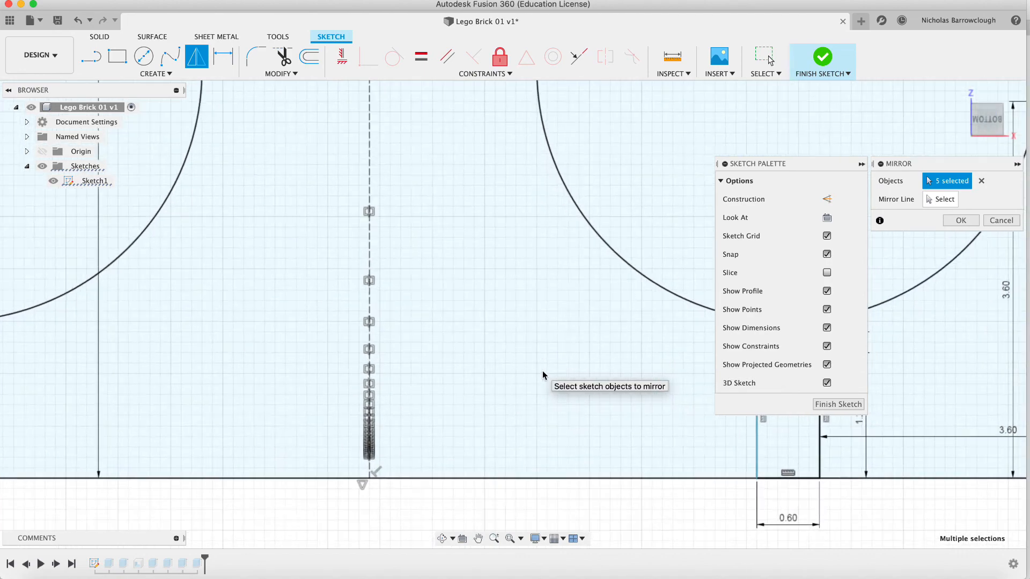
{"action": "left_click", "coordinate": [479, 539]}
{"action": "left_click_drag", "start_coordinate": [615, 323], "coordinate": [249, 311]}
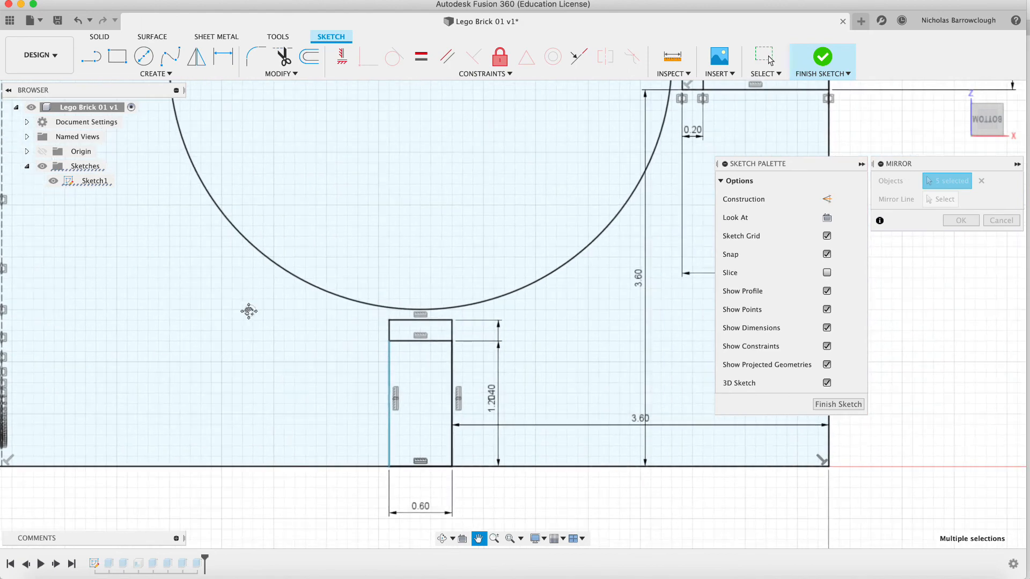
{"action": "key", "text": "Escape"}
{"action": "left_click", "coordinate": [451, 332]}
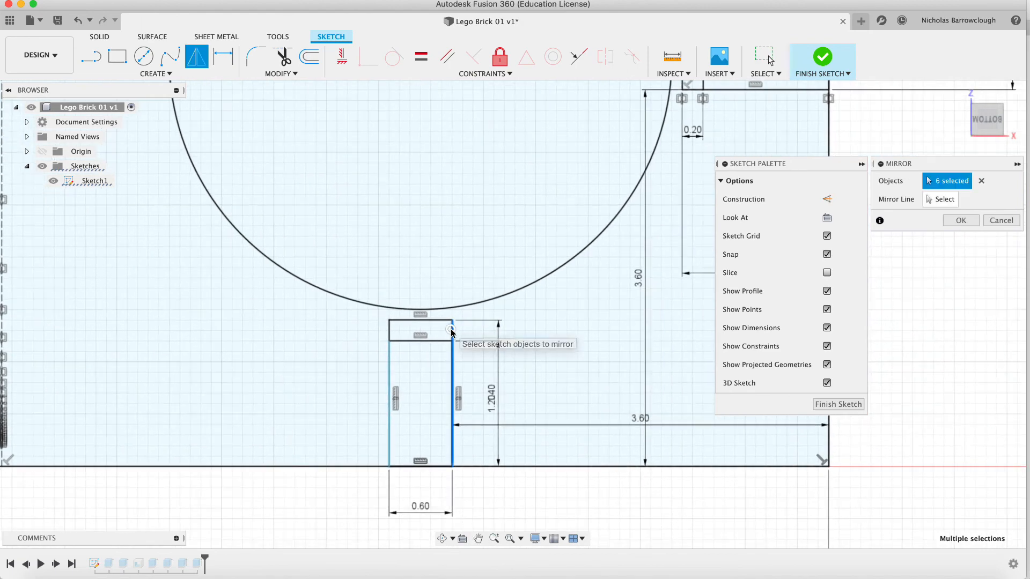
{"action": "left_click", "coordinate": [389, 328]}
{"action": "left_click", "coordinate": [406, 321]}
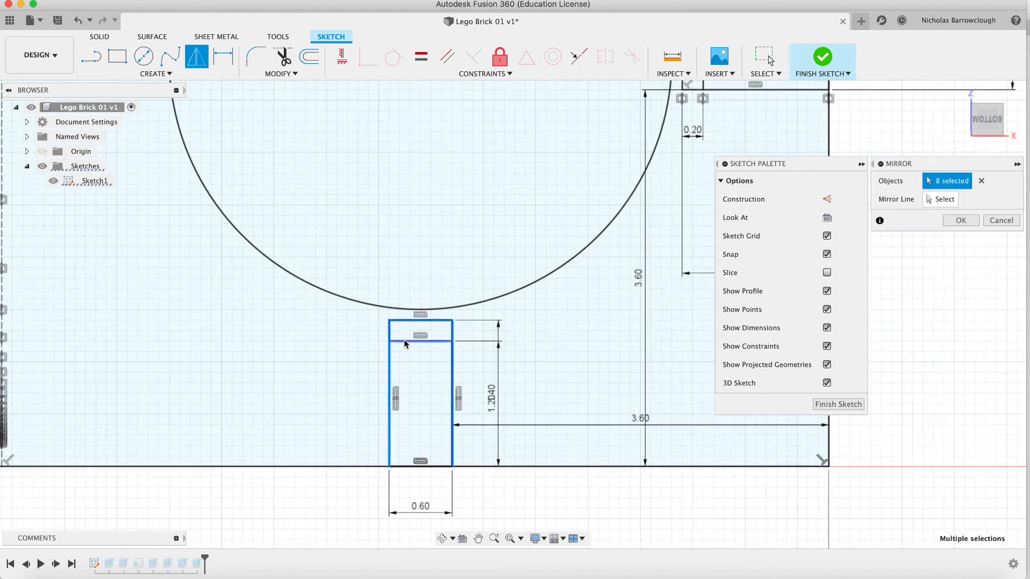
{"action": "left_click", "coordinate": [406, 341]}
{"action": "left_click", "coordinate": [389, 419]}
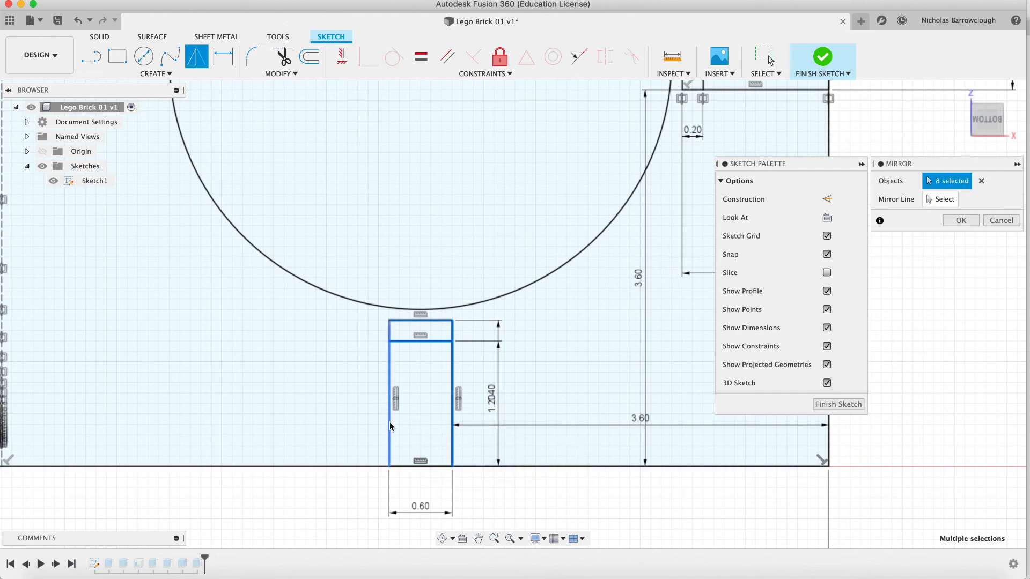
{"action": "left_click", "coordinate": [390, 424]}
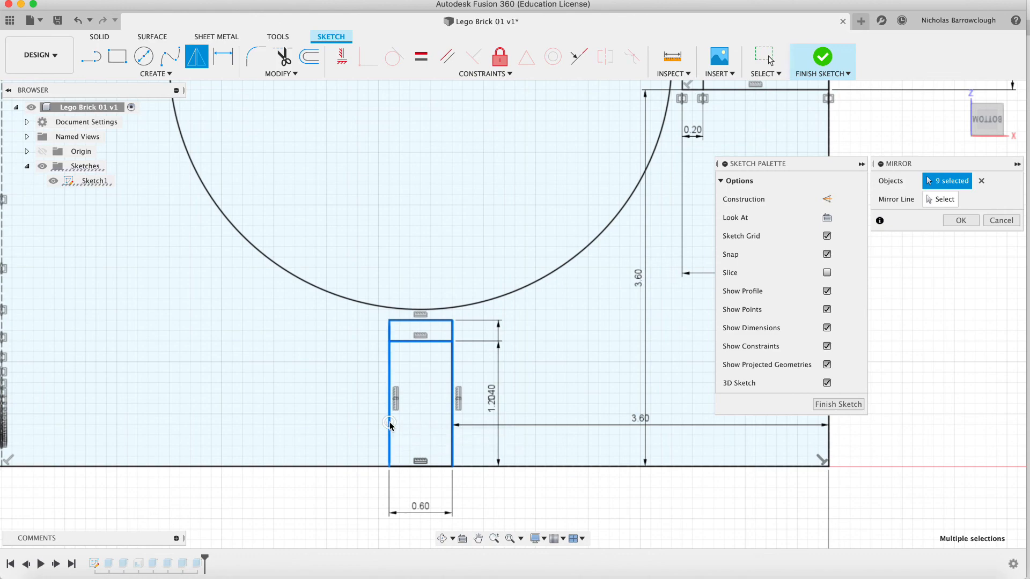
Mirror the selected end-wall ribs to the opposite end using the dashed centreline at the brick's mid-length, and finish the sketch
{"action": "left_click", "coordinate": [495, 539]}
{"action": "left_click_drag", "start_coordinate": [603, 467], "coordinate": [598, 349]}
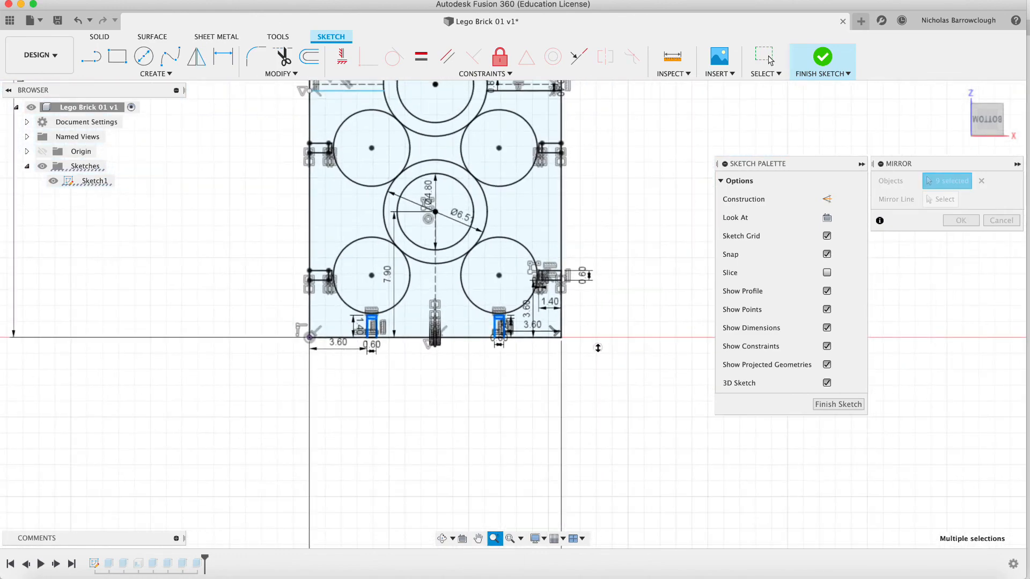
{"action": "scroll", "coordinate": [581, 169], "scroll_direction": "up", "scroll_amount": 1}
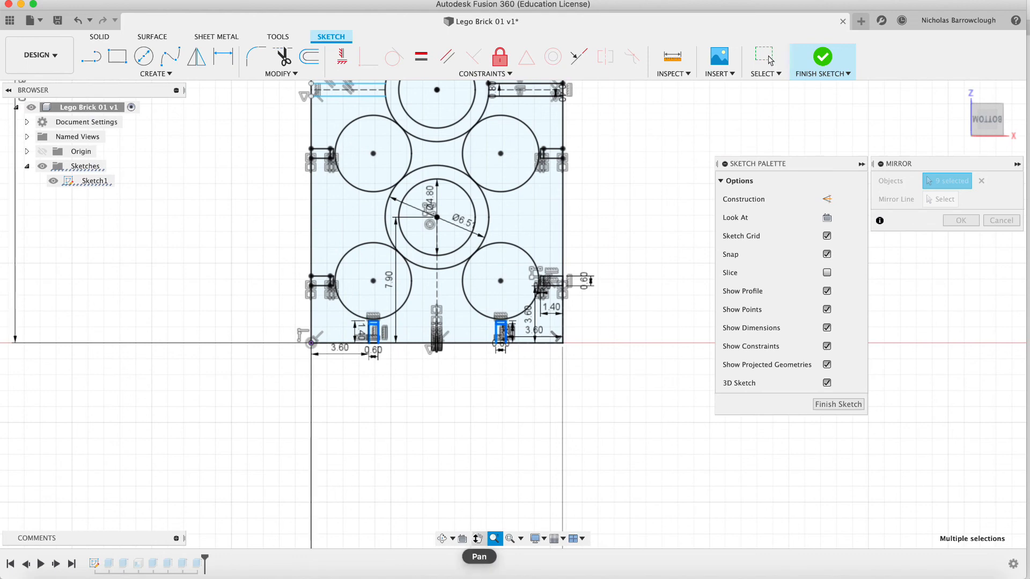
{"action": "left_click", "coordinate": [478, 539]}
{"action": "left_click_drag", "start_coordinate": [540, 310], "coordinate": [544, 479]}
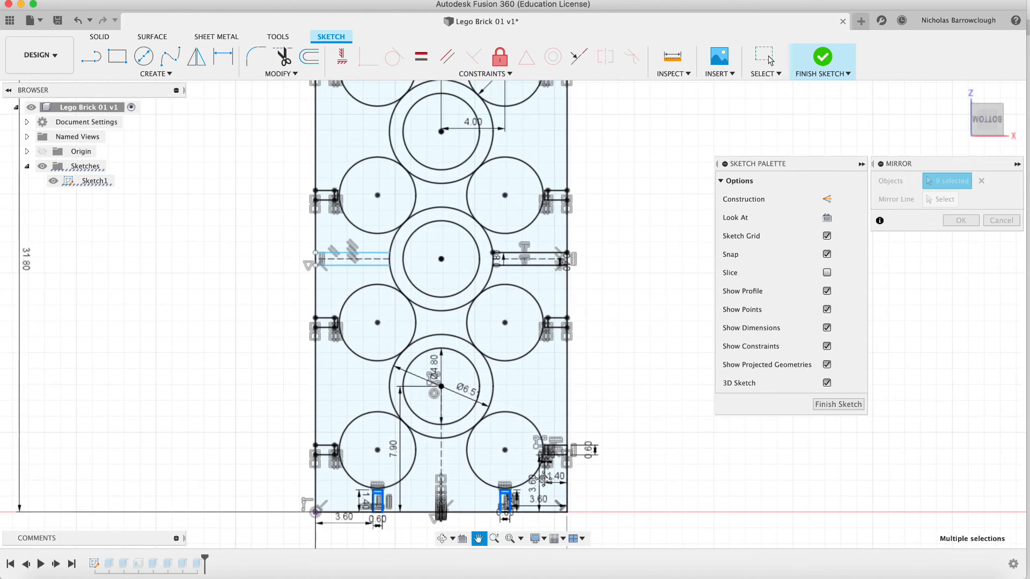
{"action": "key", "text": "Escape"}
{"action": "left_click", "coordinate": [941, 199]}
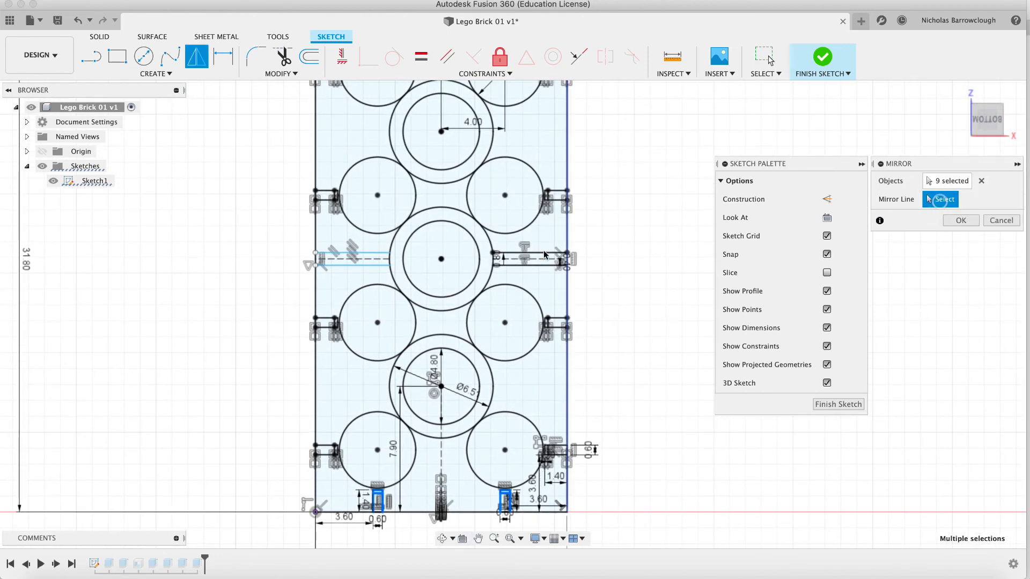
{"action": "left_click", "coordinate": [510, 260]}
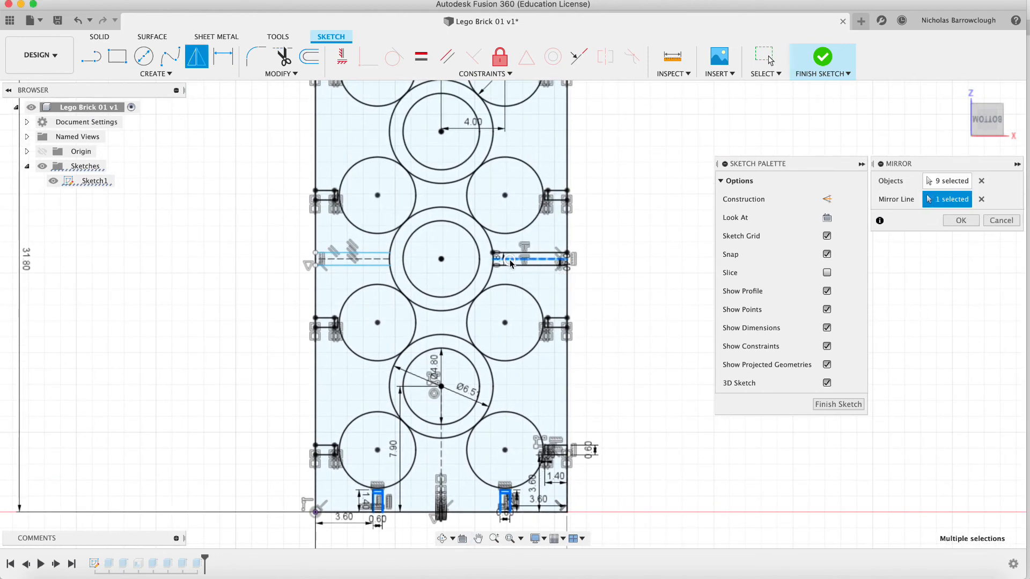
{"action": "left_click", "coordinate": [478, 540]}
{"action": "left_click_drag", "start_coordinate": [503, 259], "coordinate": [499, 455]}
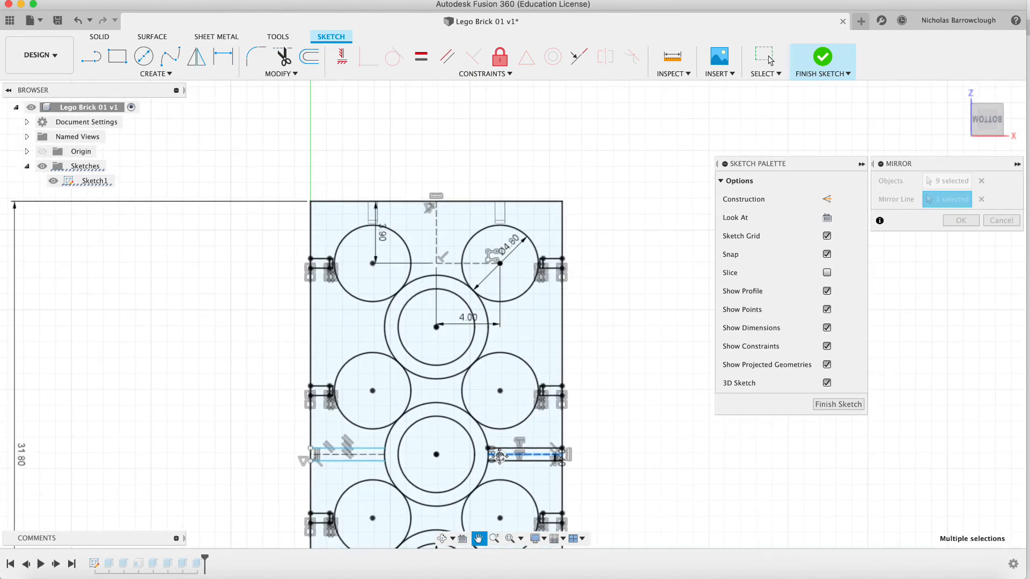
{"action": "key", "text": "Escape"}
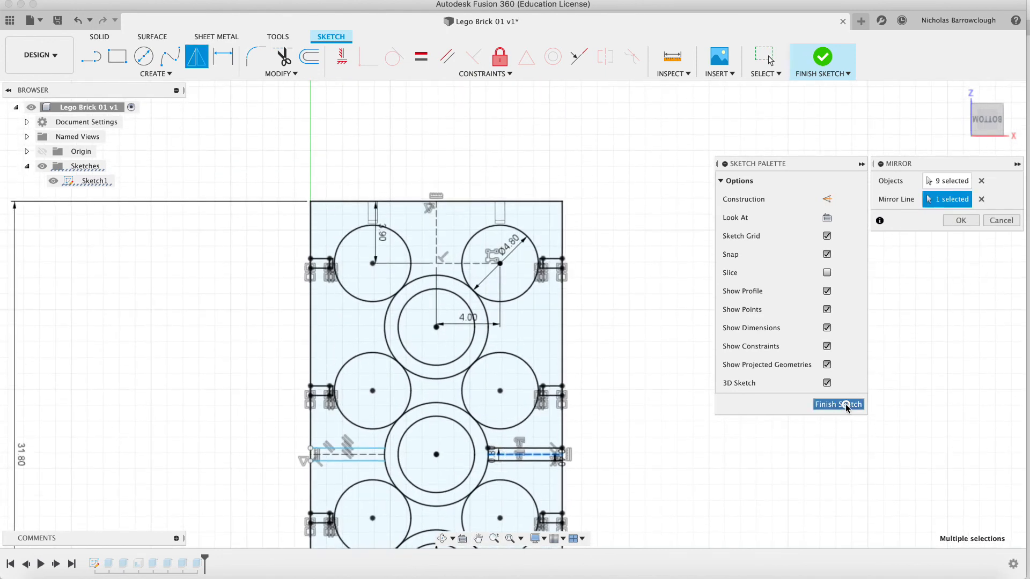
{"action": "left_click", "coordinate": [839, 404]}
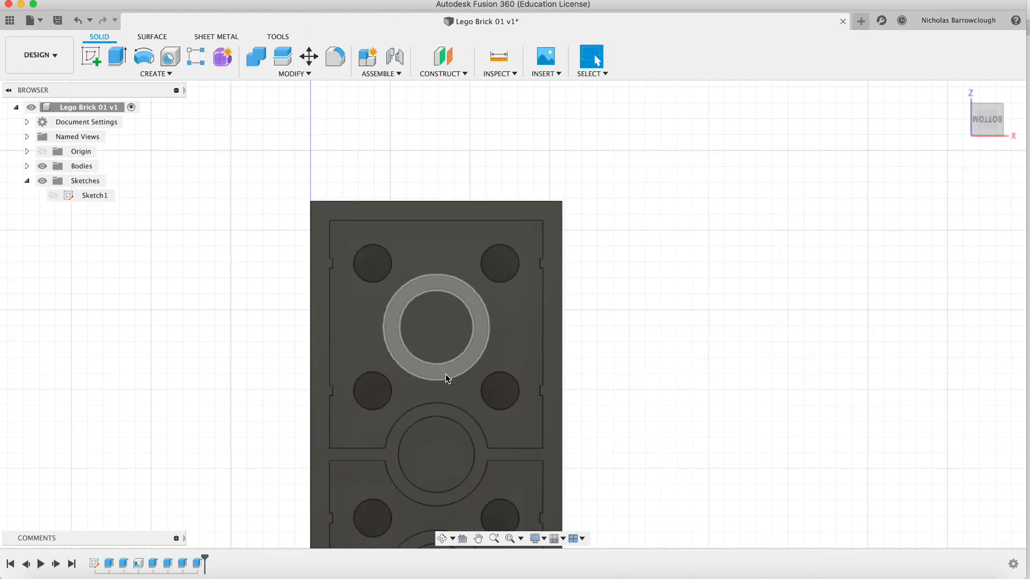
Show Sketch1 and start an Extrude with the four small tip profiles of the ribs on both end walls
{"action": "left_click", "coordinate": [53, 196]}
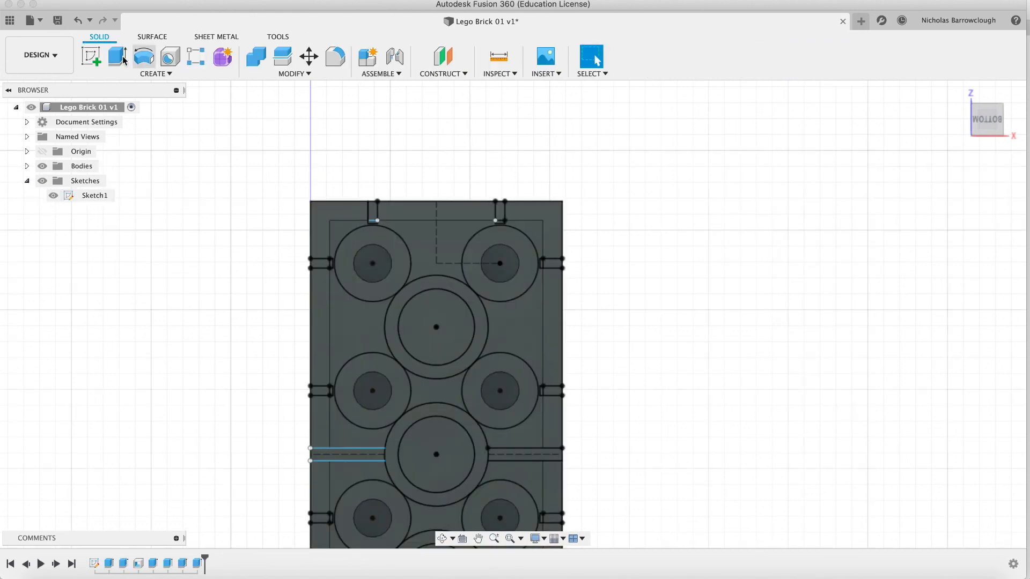
{"action": "left_click", "coordinate": [123, 59]}
{"action": "left_click", "coordinate": [500, 222]}
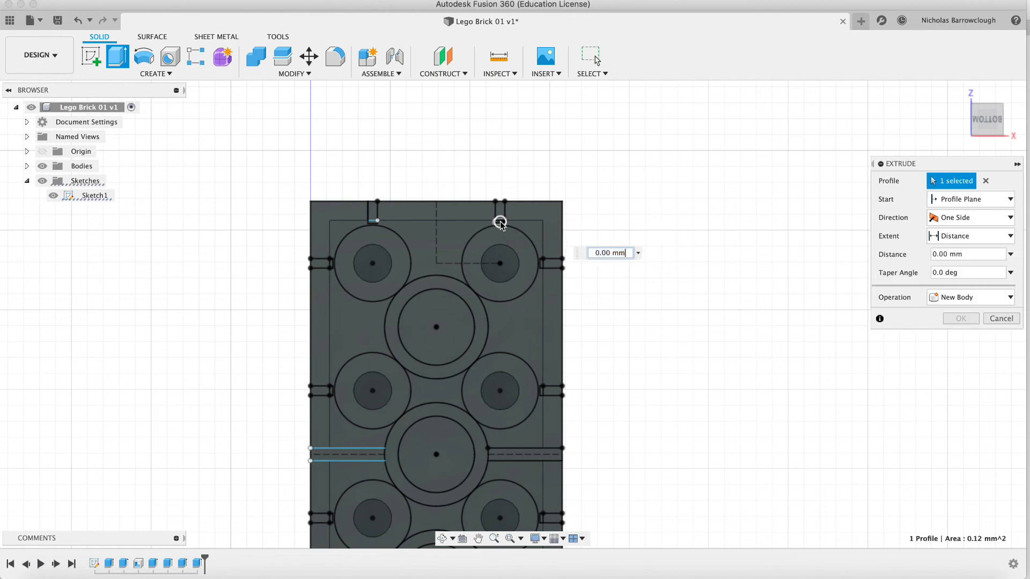
{"action": "left_click", "coordinate": [372, 220]}
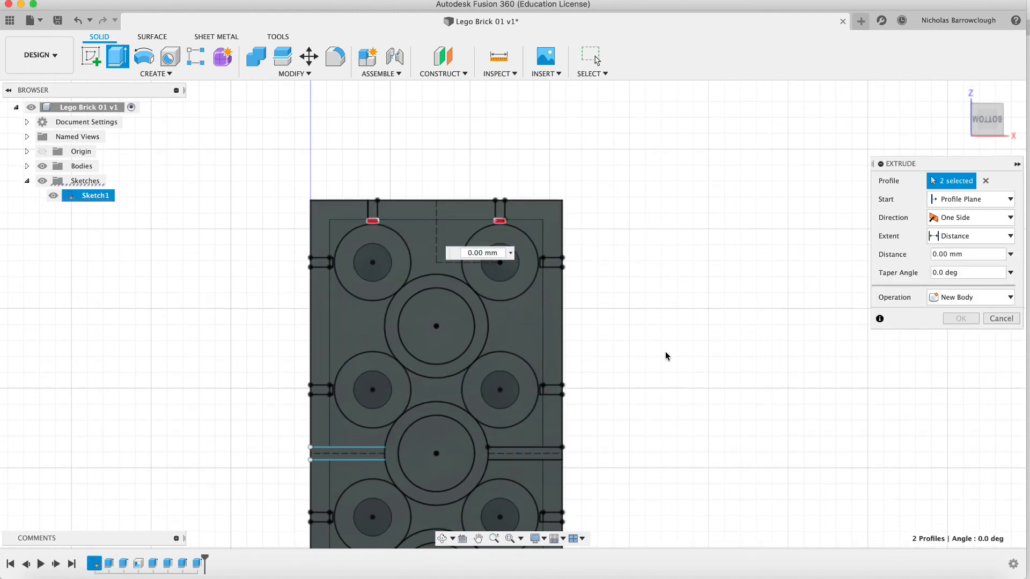
{"action": "scroll", "coordinate": [665, 352], "scroll_direction": "down", "scroll_amount": 1}
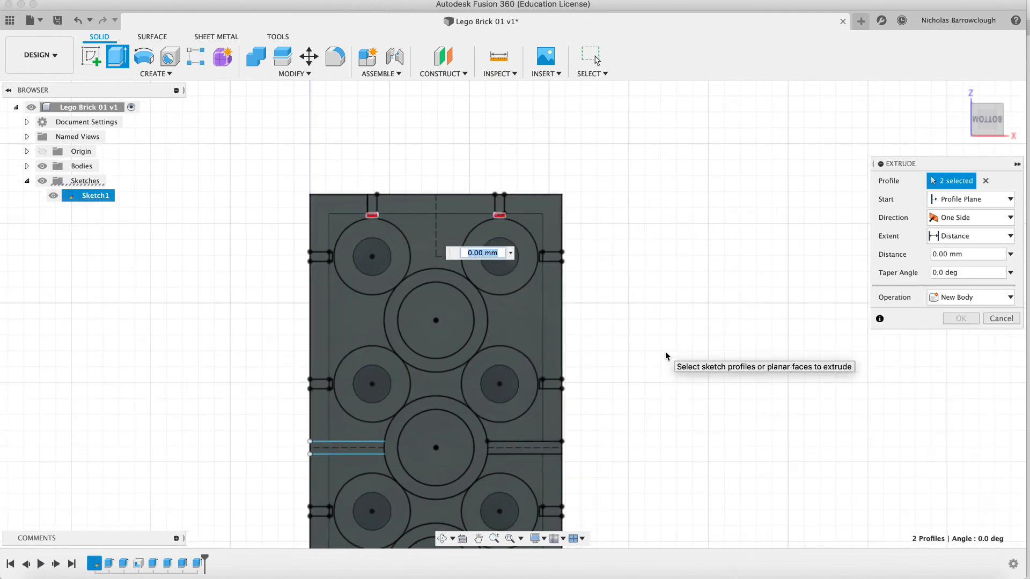
{"action": "left_click", "coordinate": [479, 539]}
{"action": "left_click_drag", "start_coordinate": [620, 298], "coordinate": [658, 184]}
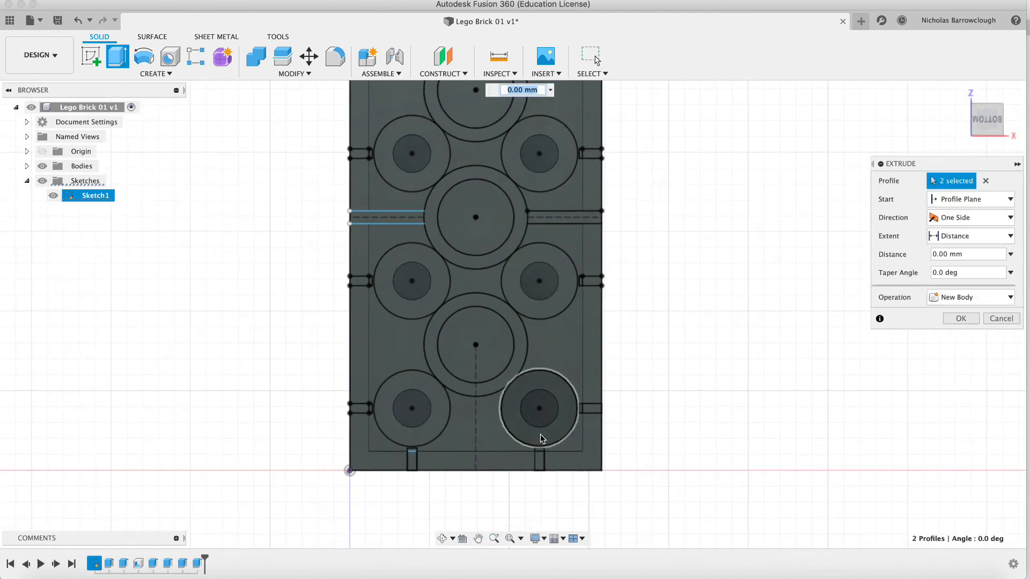
{"action": "left_click", "coordinate": [540, 450]}
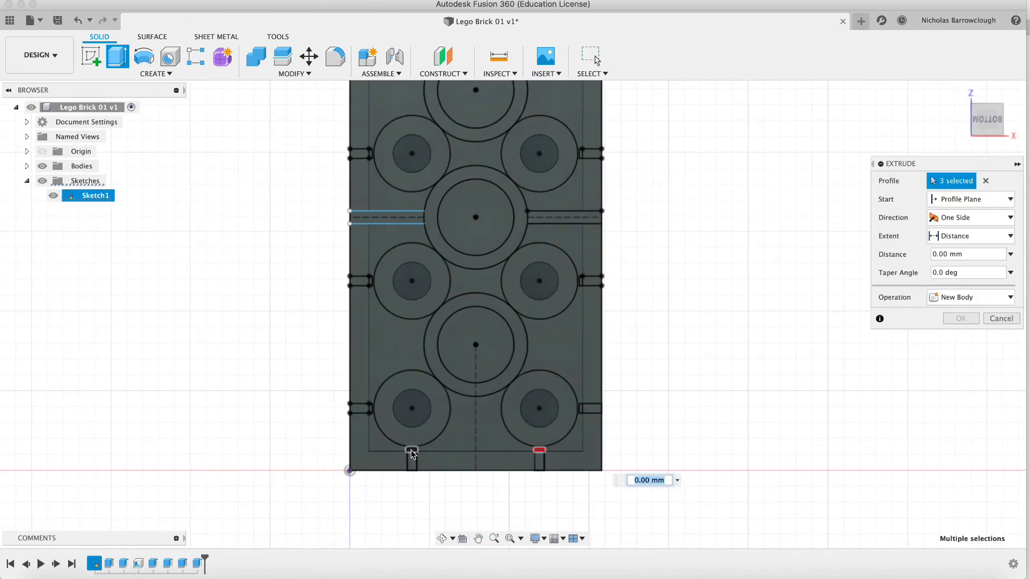
{"action": "left_click", "coordinate": [411, 450]}
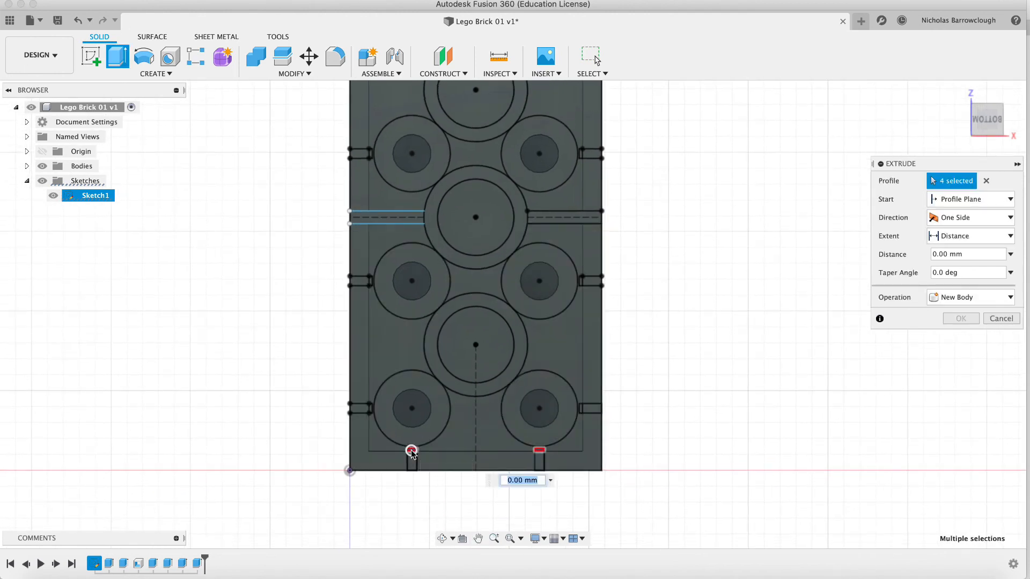
Turn off sketch-profile selection, extrude the four tips 8.40 mm to the brick's inner face with Join, and hide Sketch1
{"action": "left_click", "coordinate": [589, 74]}
{"action": "mouse_move", "coordinate": [644, 153]}
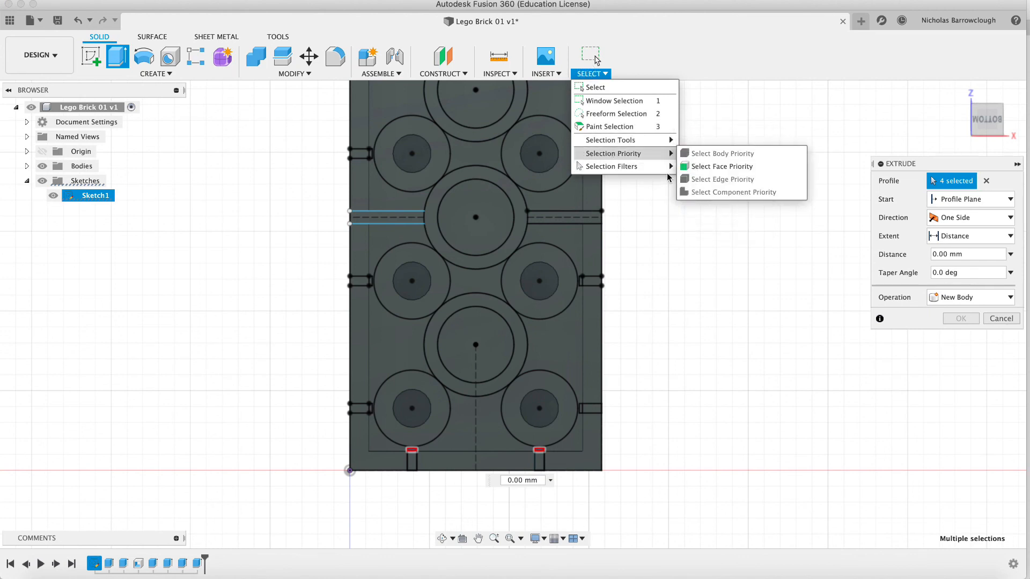
{"action": "mouse_move", "coordinate": [665, 168]}
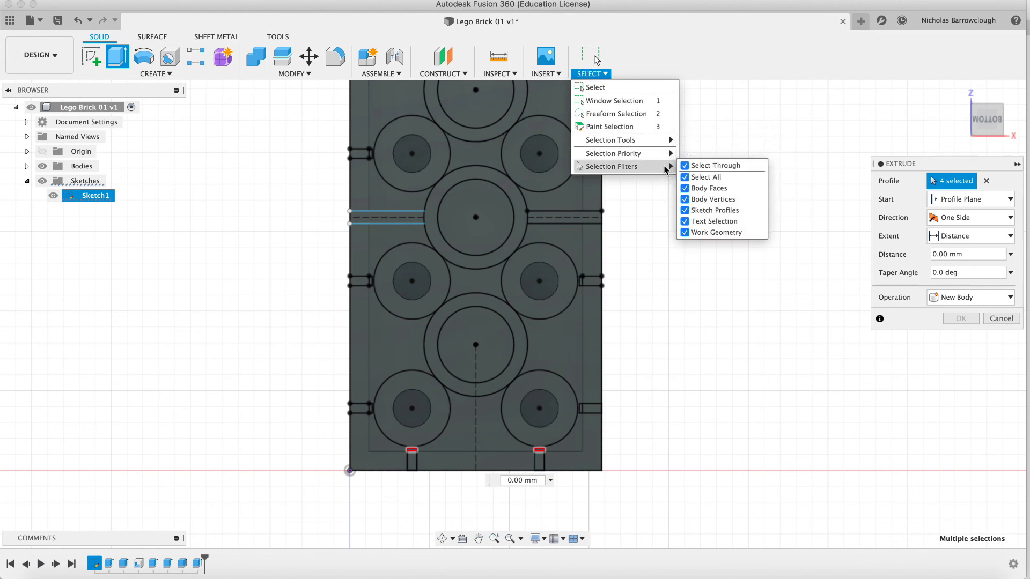
{"action": "left_click", "coordinate": [684, 211]}
{"action": "left_click", "coordinate": [489, 422]}
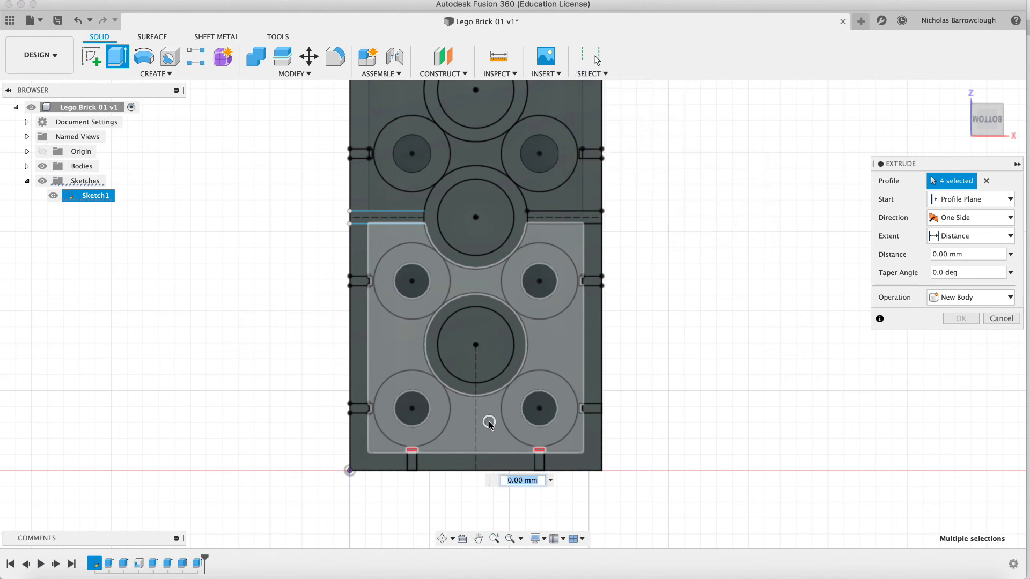
{"action": "left_click", "coordinate": [960, 318]}
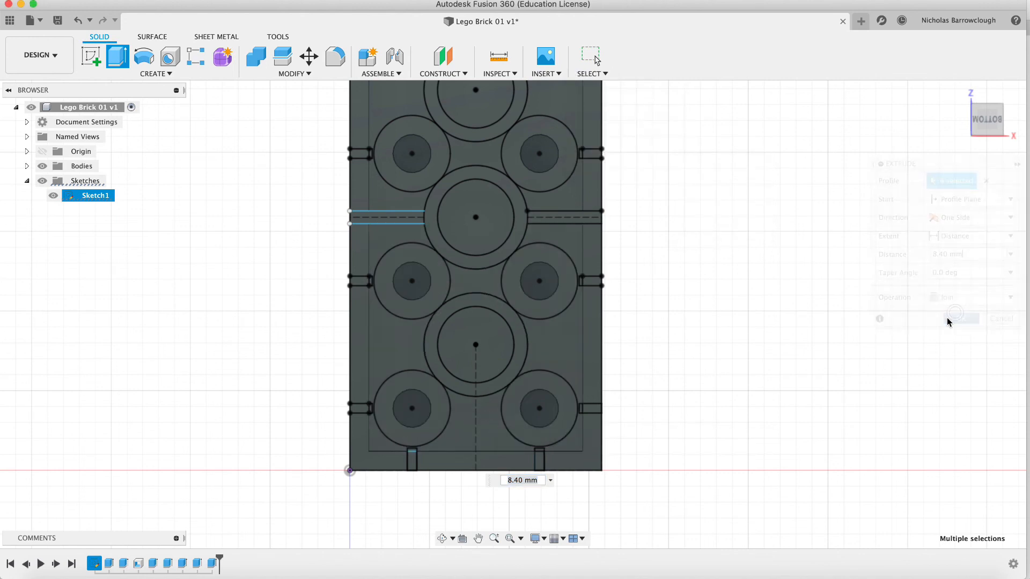
{"action": "left_click", "coordinate": [53, 196]}
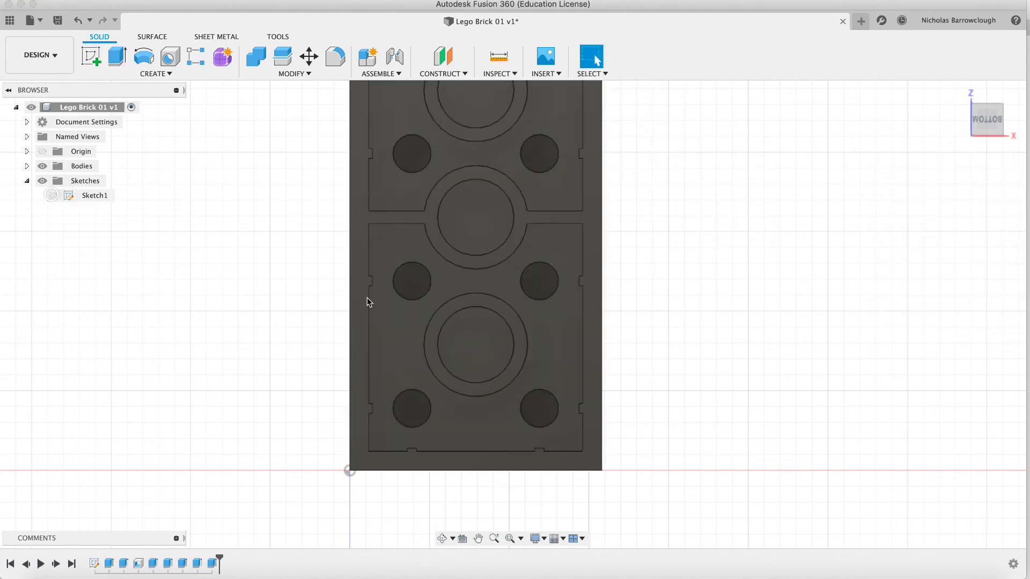
View the brick from above, examine the full LEGO brick reference drawing in the browser, and return to Fusion 360
{"action": "left_click", "coordinate": [442, 538]}
{"action": "left_click_drag", "start_coordinate": [565, 322], "coordinate": [530, 279]}
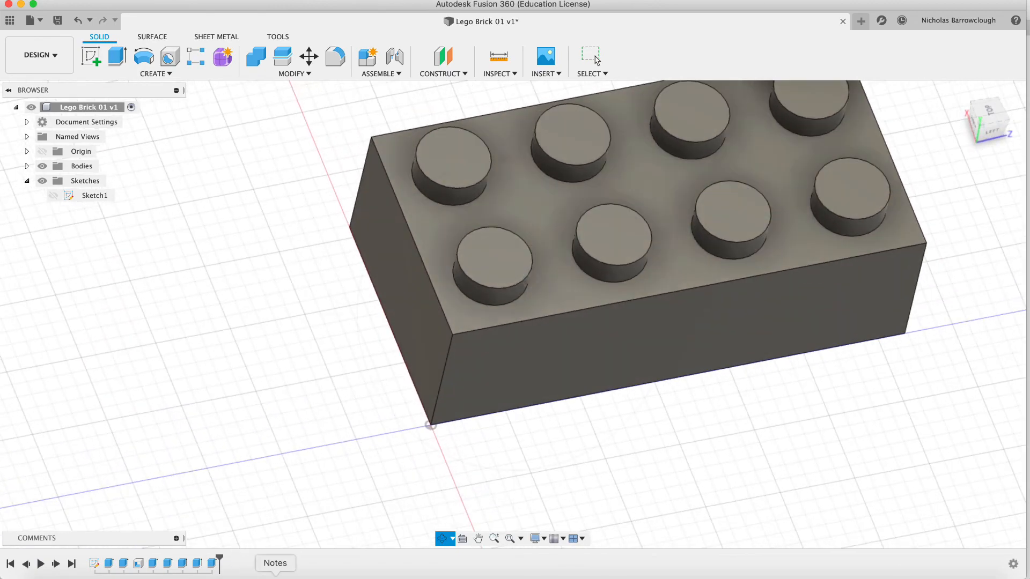
{"action": "left_click", "coordinate": [231, 570]}
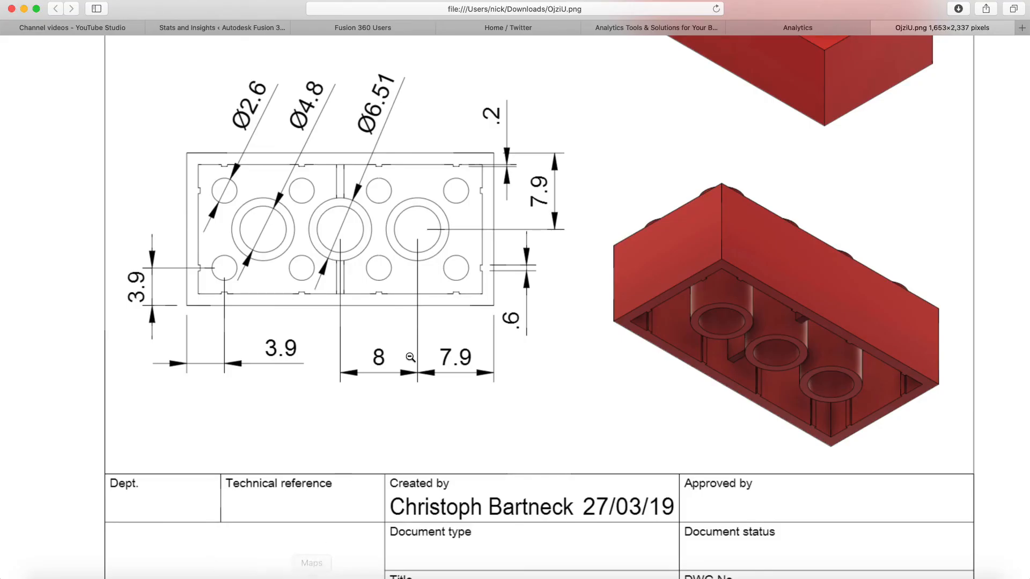
{"action": "key", "text": "super+shift+backslash"}
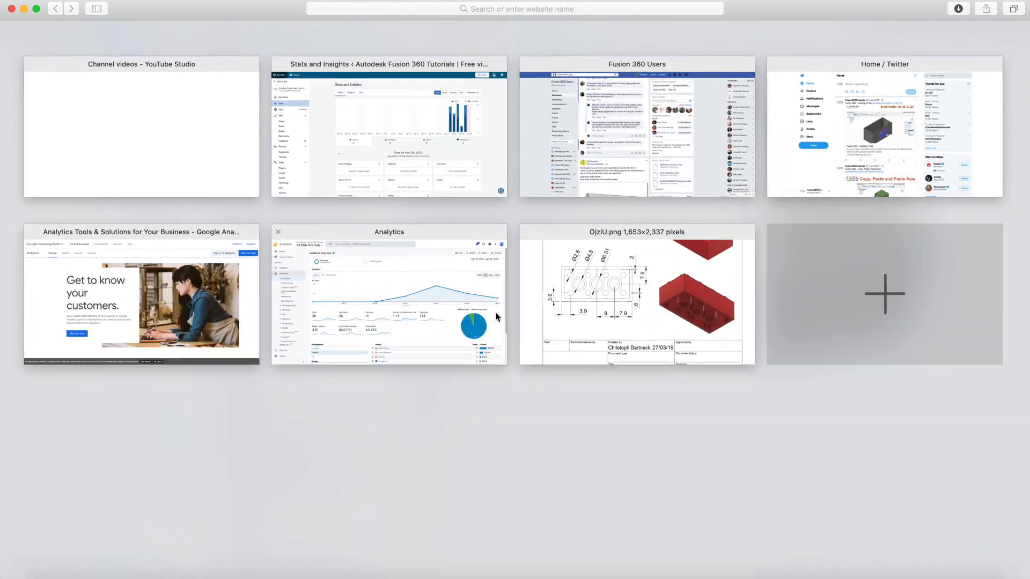
{"action": "left_click", "coordinate": [614, 324]}
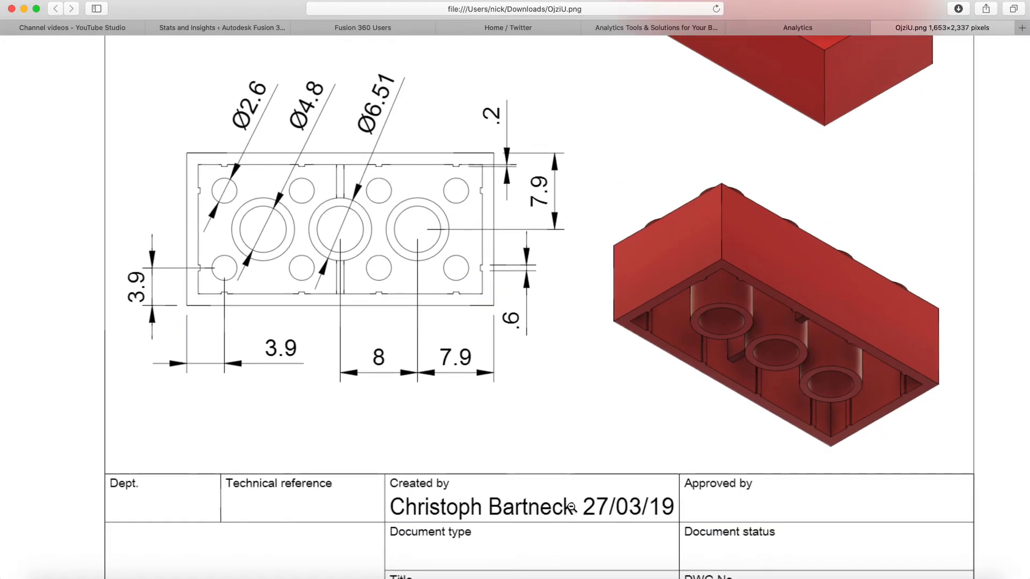
{"action": "left_click", "coordinate": [601, 353]}
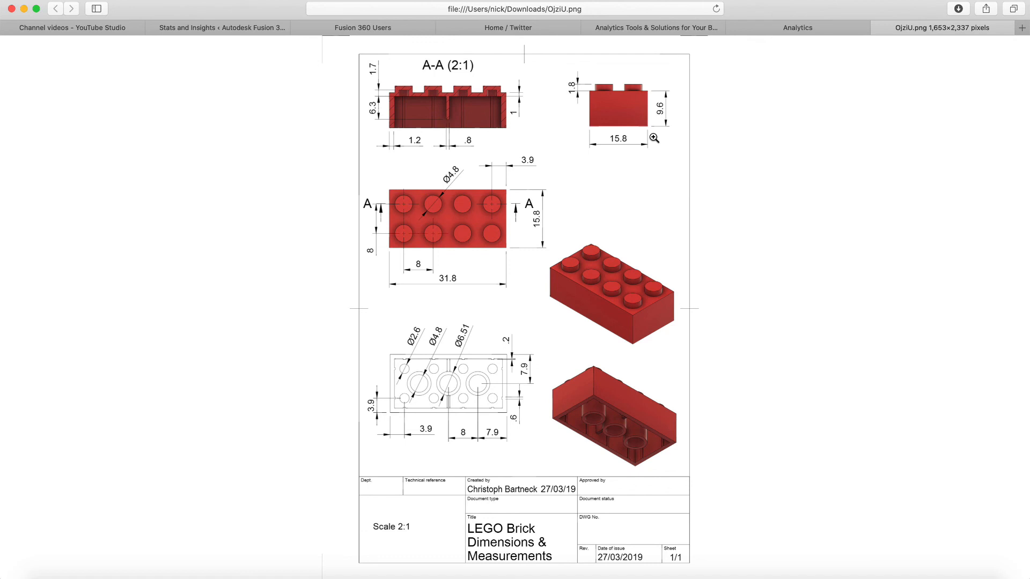
{"action": "left_click", "coordinate": [720, 573]}
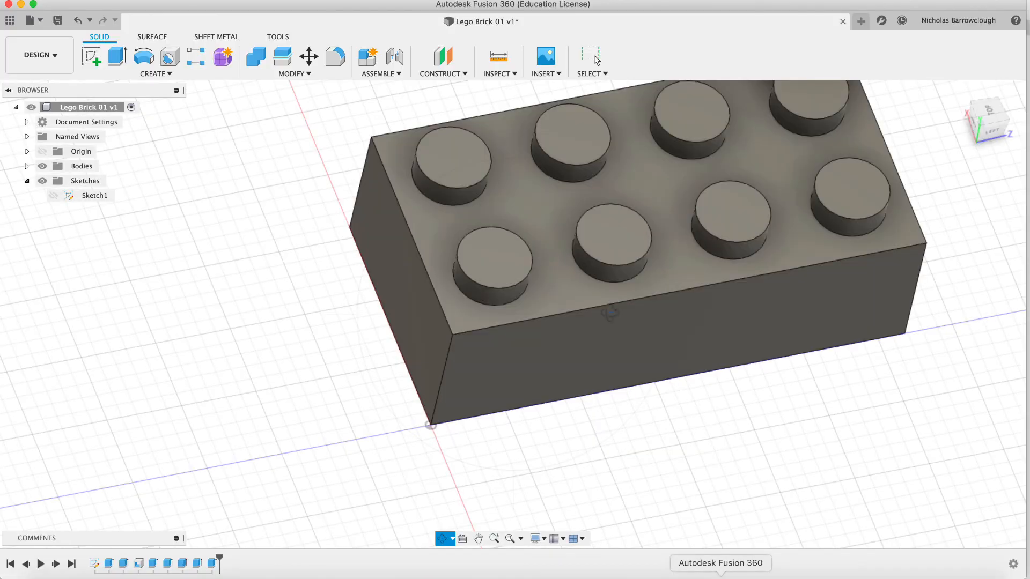
Start a Section Analysis from the brick's long side face and offset the cutting plane inward to about -8.99 mm
{"action": "left_click", "coordinate": [503, 75]}
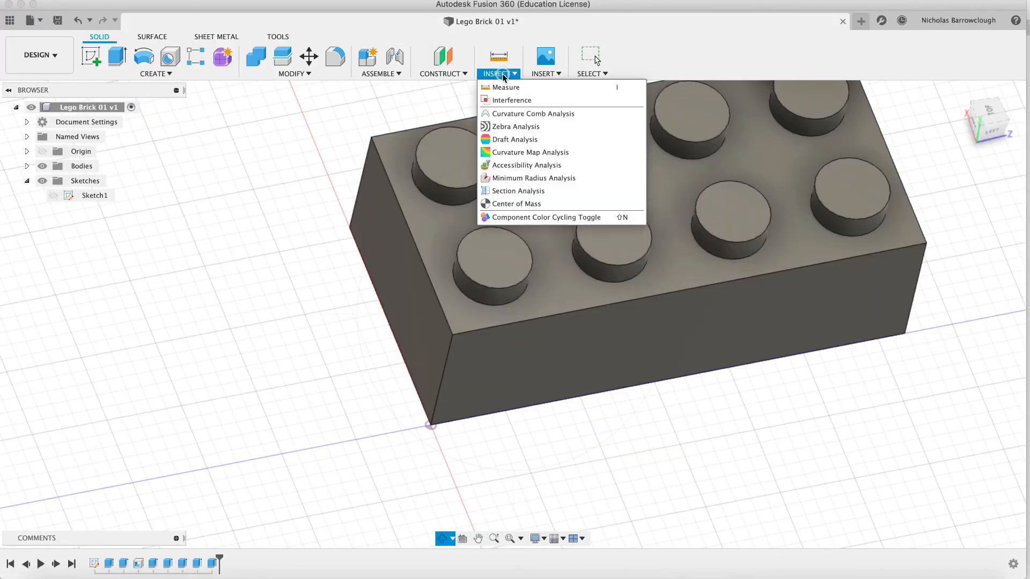
{"action": "left_click", "coordinate": [515, 191]}
{"action": "left_click", "coordinate": [610, 355]}
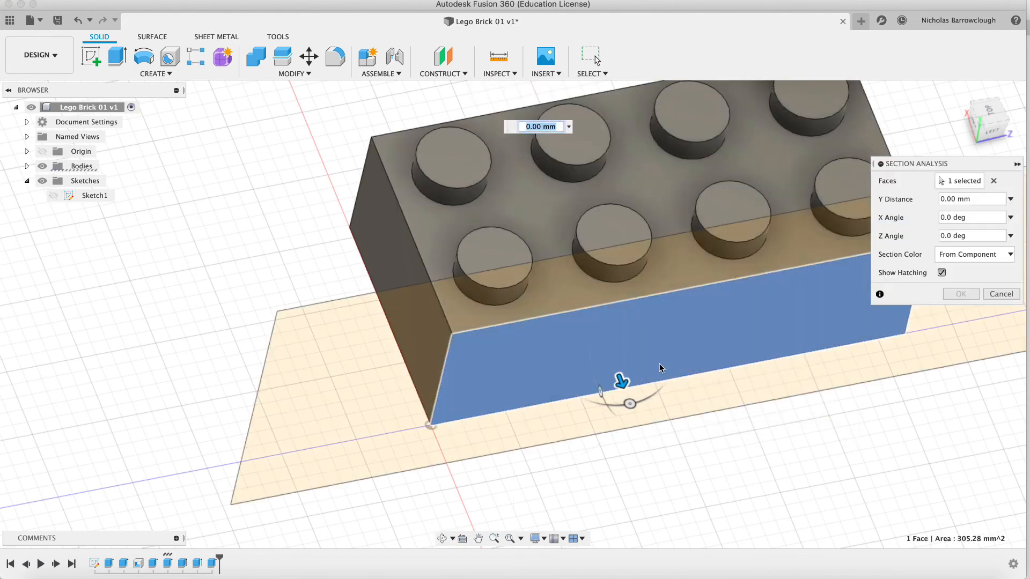
{"action": "left_click_drag", "start_coordinate": [616, 366], "coordinate": [582, 271]}
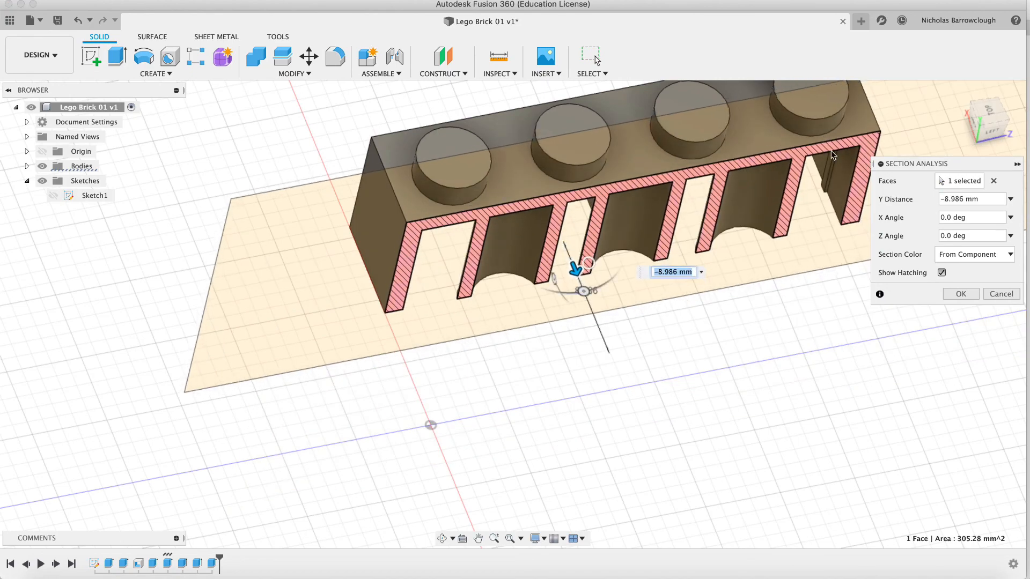
{"action": "left_click", "coordinate": [991, 132]}
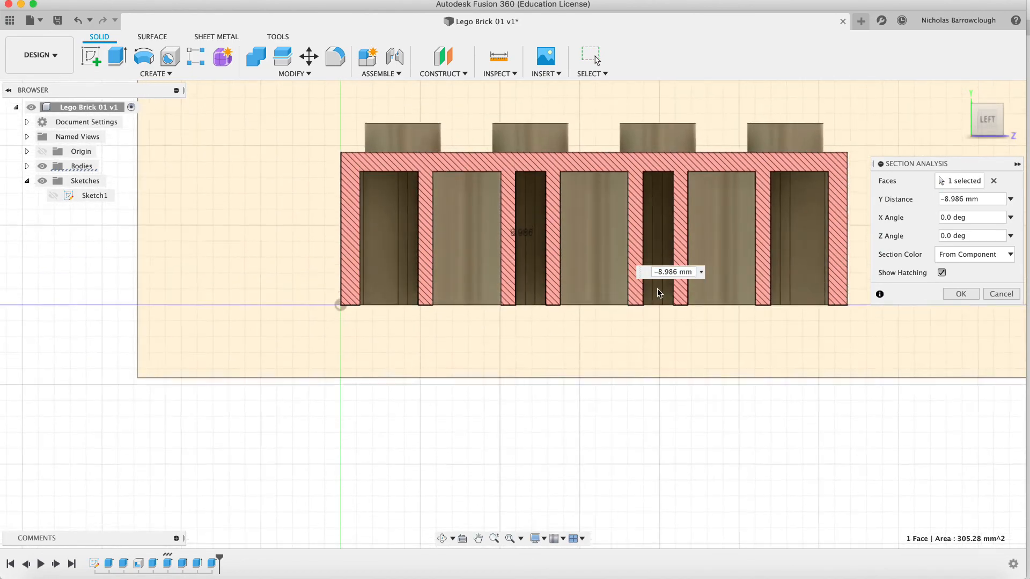
Move the section plane deeper to about -11.72 mm, through a row of studs, and view the cut straight from the left side
{"action": "left_click", "coordinate": [445, 538]}
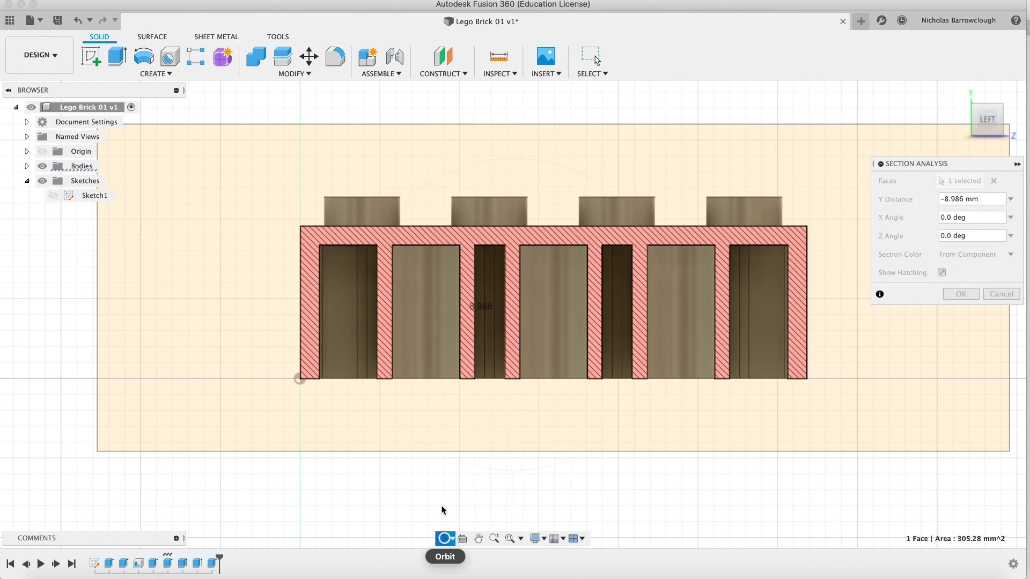
{"action": "left_click_drag", "start_coordinate": [512, 276], "coordinate": [545, 305]}
{"action": "key", "text": "Escape"}
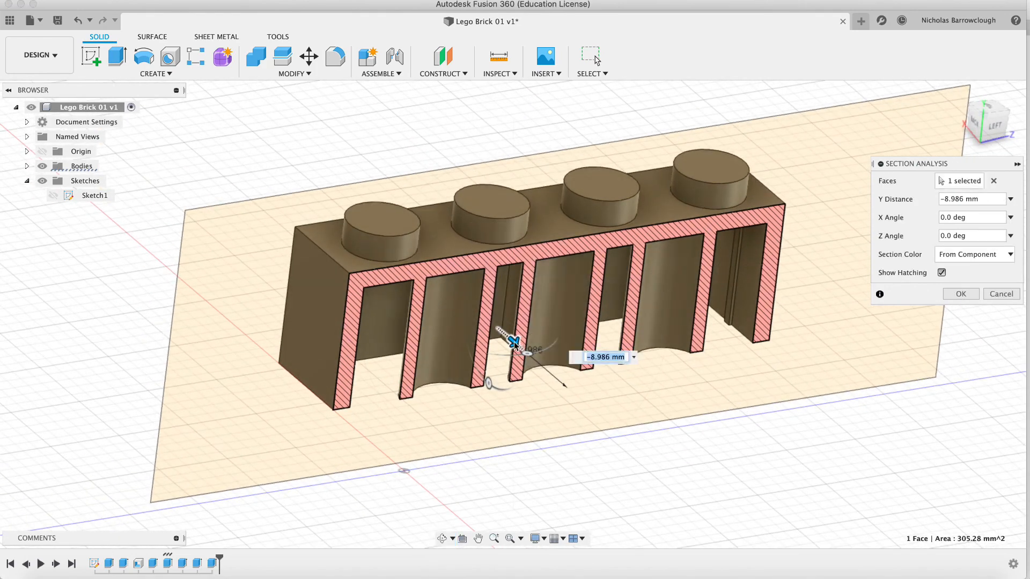
{"action": "left_click_drag", "start_coordinate": [514, 342], "coordinate": [490, 323]}
{"action": "left_click", "coordinate": [997, 126]}
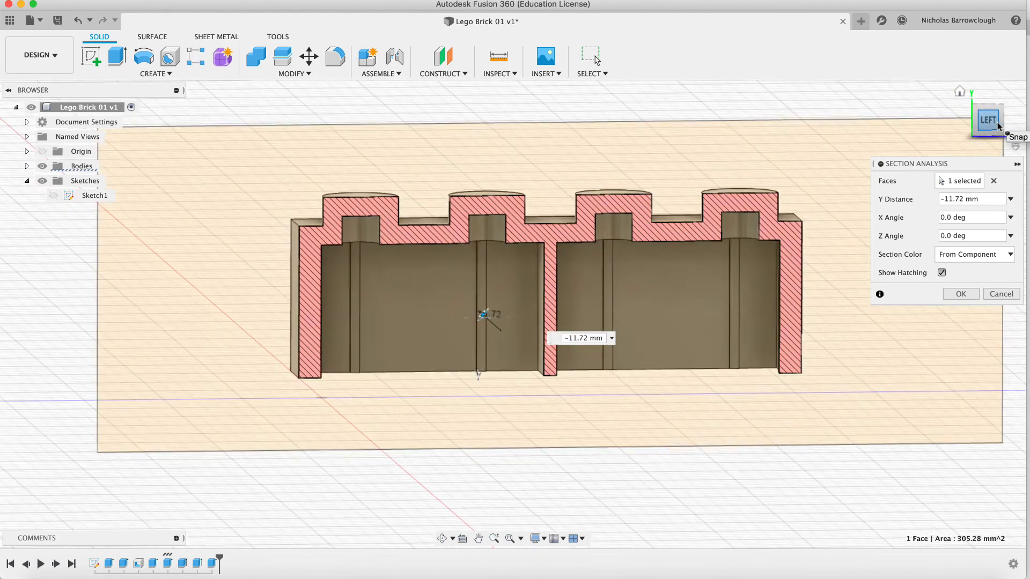
Compare the cut with section A-A of the reference drawing in Safari, return to Fusion 360 and cancel the section analysis
{"action": "left_click", "coordinate": [237, 573]}
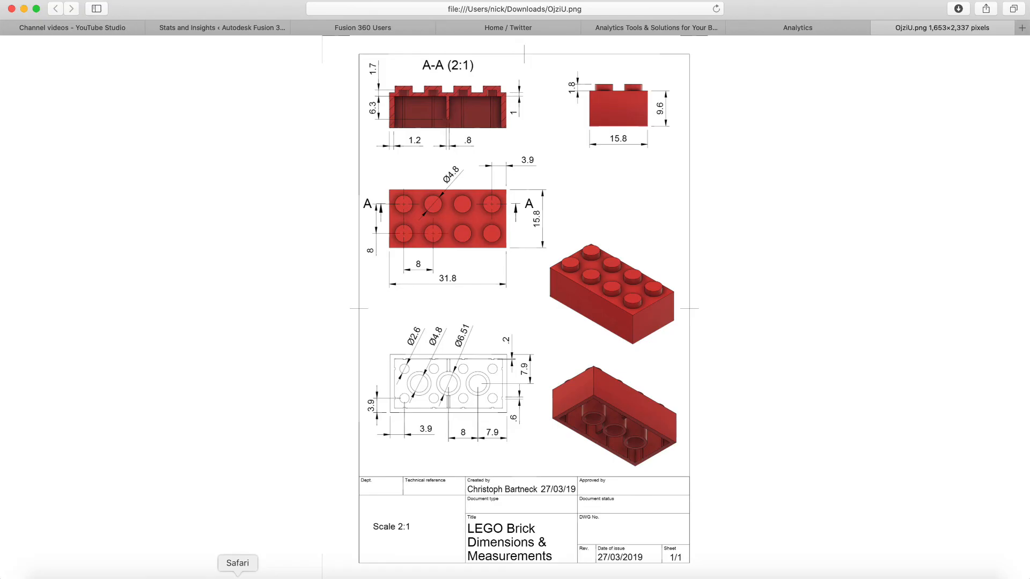
{"action": "left_click", "coordinate": [759, 572]}
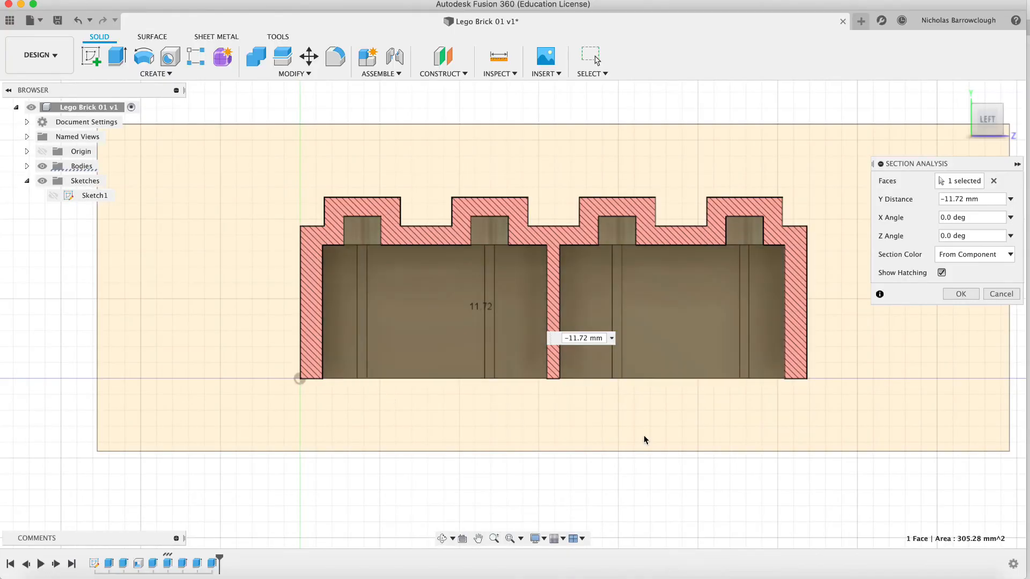
{"action": "left_click", "coordinate": [1002, 294]}
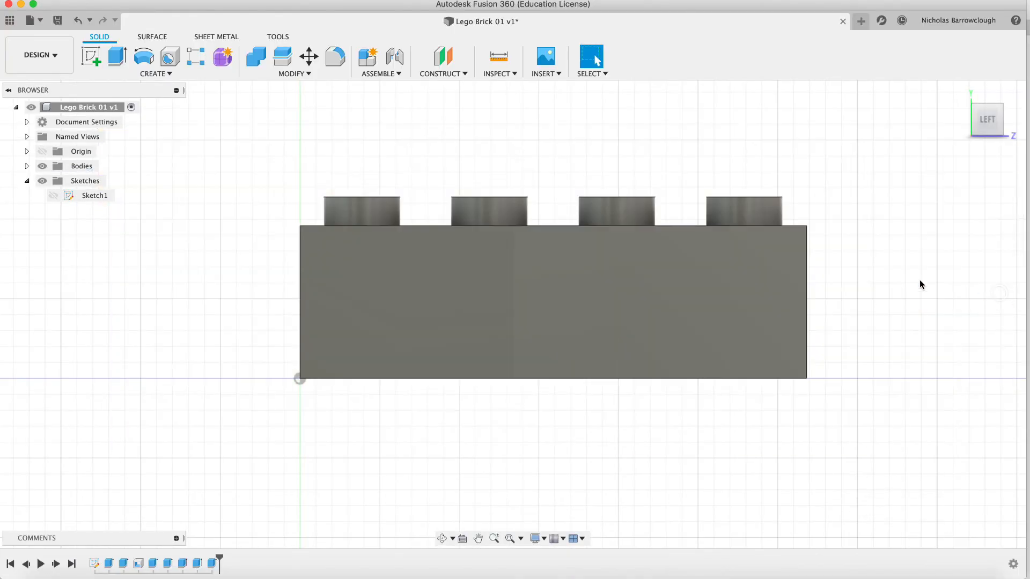
{"action": "left_click", "coordinate": [443, 538]}
{"action": "left_click_drag", "start_coordinate": [510, 180], "coordinate": [539, 229]}
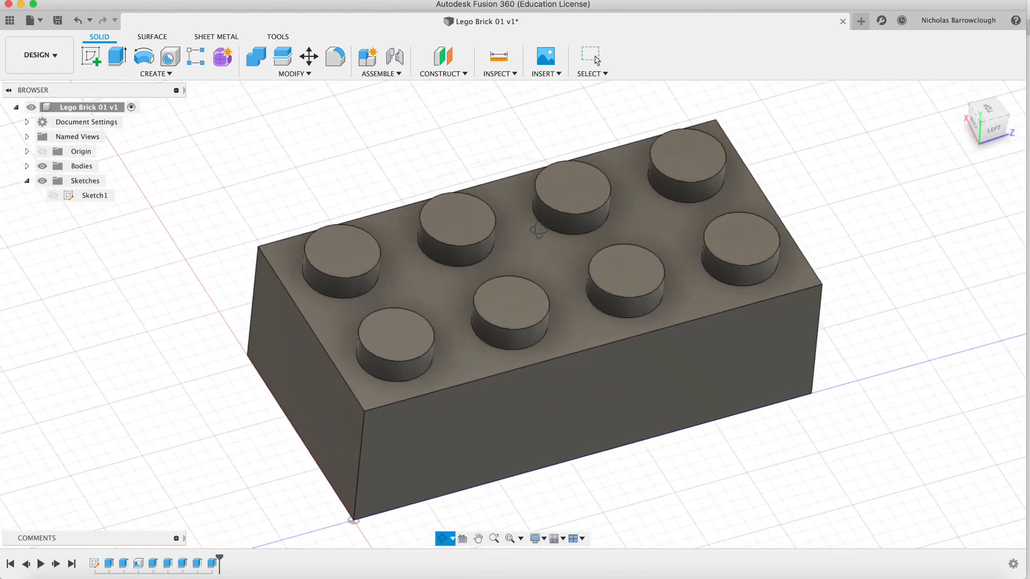